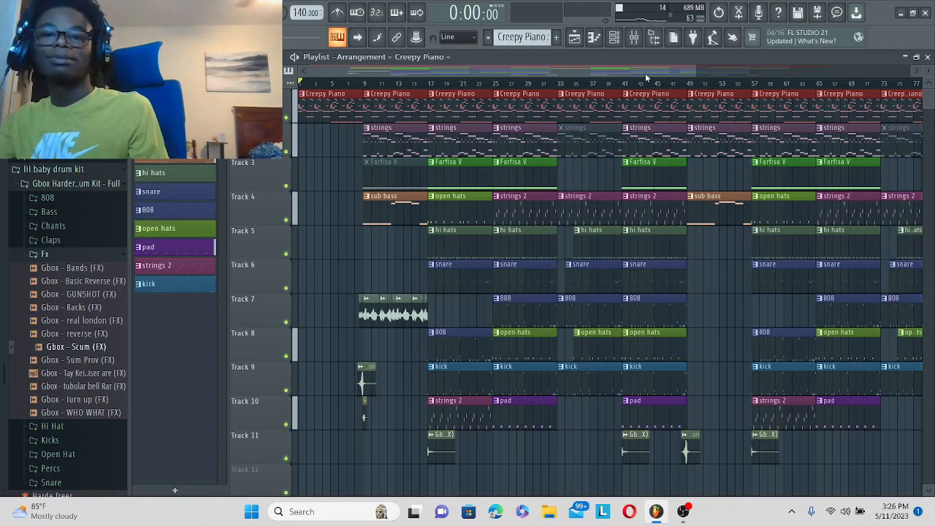
Play the opening of the Creepy Piano arrangement from bar 1 and stop playback.
{"action": "scroll", "coordinate": [603, 82], "scroll_direction": "up", "scroll_amount": 2}
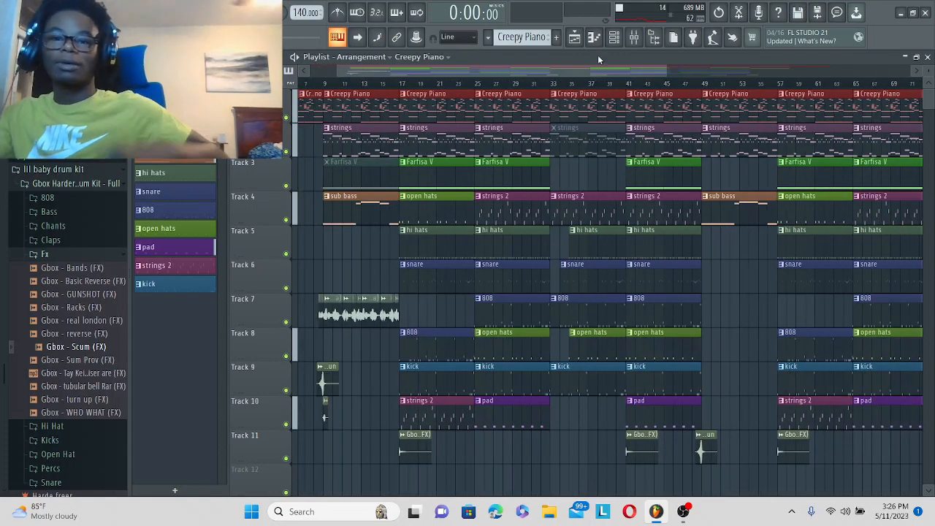
{"action": "left_click_drag", "start_coordinate": [588, 75], "coordinate": [522, 83]}
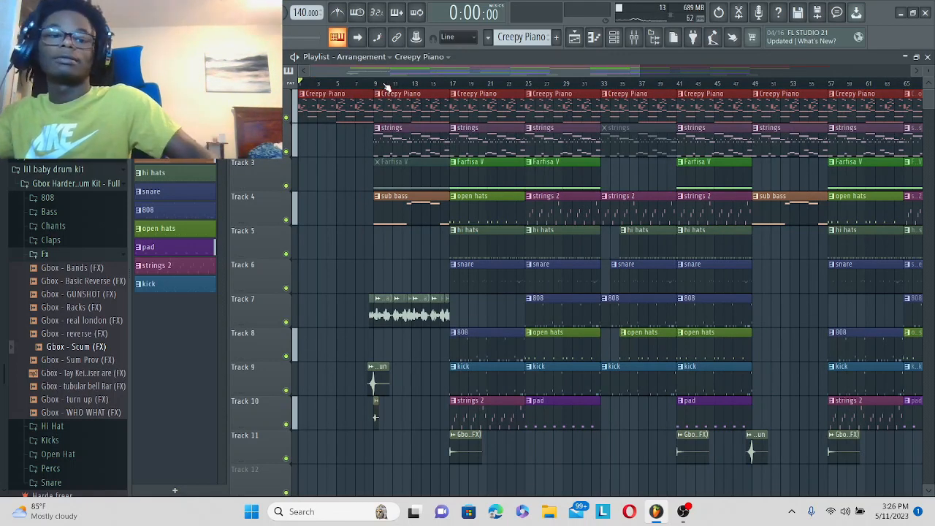
{"action": "key", "text": "space"}
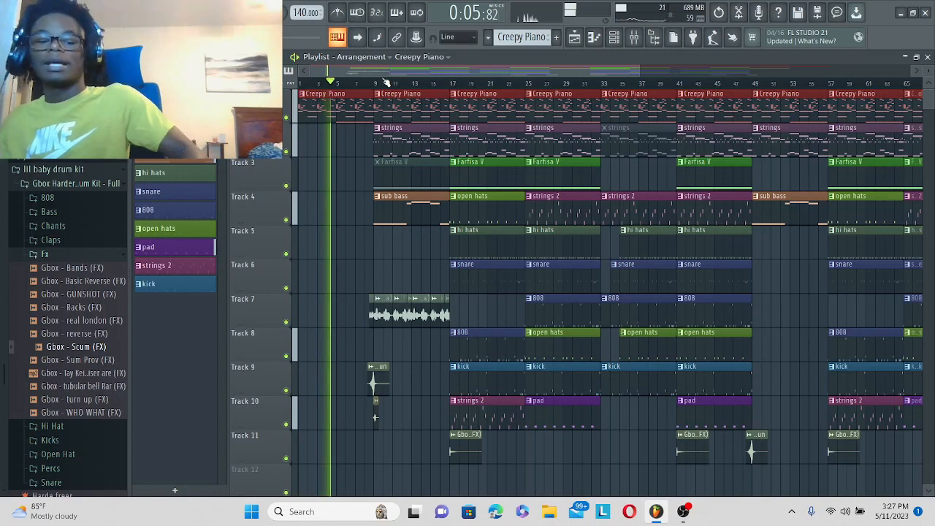
{"action": "key", "text": "space"}
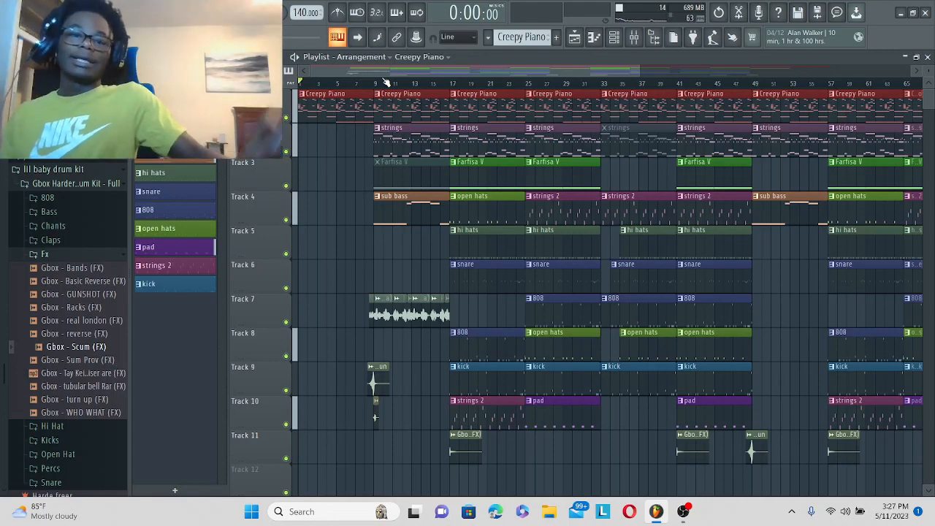
Play the arrangement from the start, skip ahead to bar 49, stop, and place the playhead at bar 9.
{"action": "key", "text": "space"}
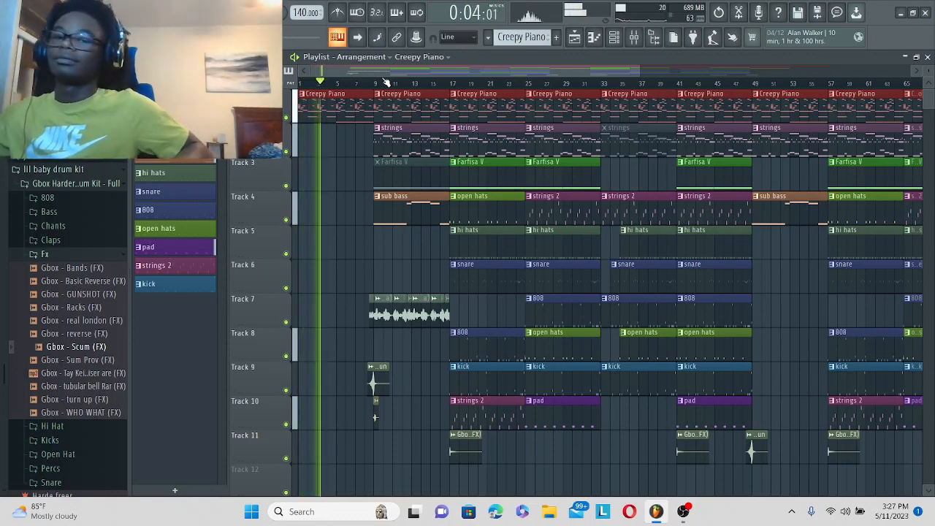
{"action": "left_click", "coordinate": [841, 522]}
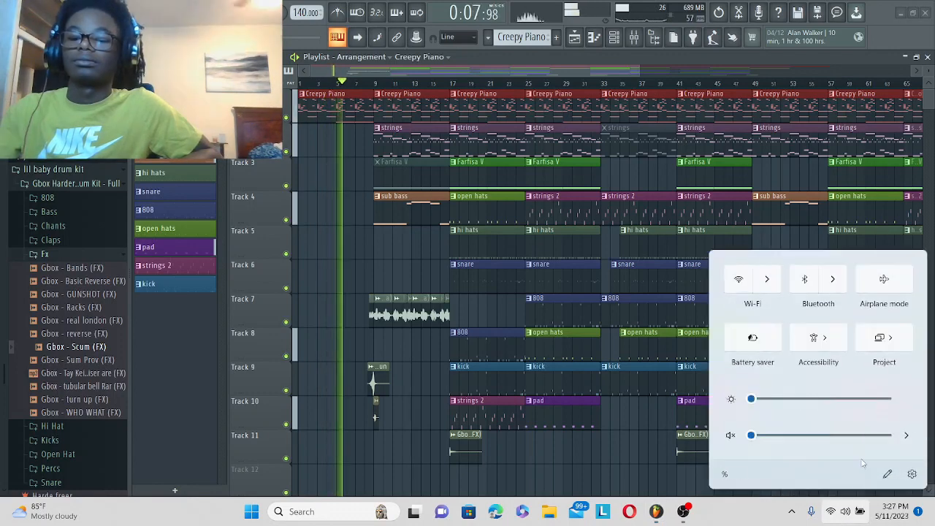
{"action": "left_click", "coordinate": [611, 446]}
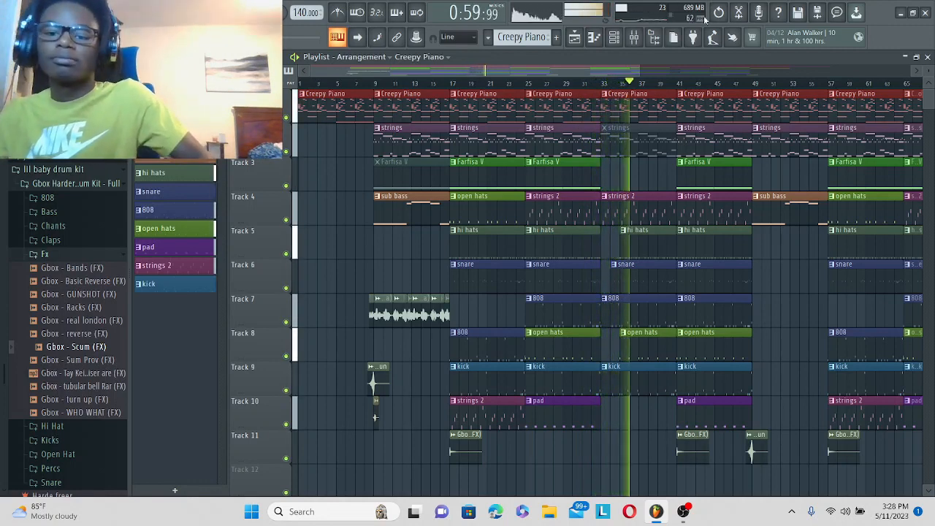
{"action": "left_click", "coordinate": [755, 82]}
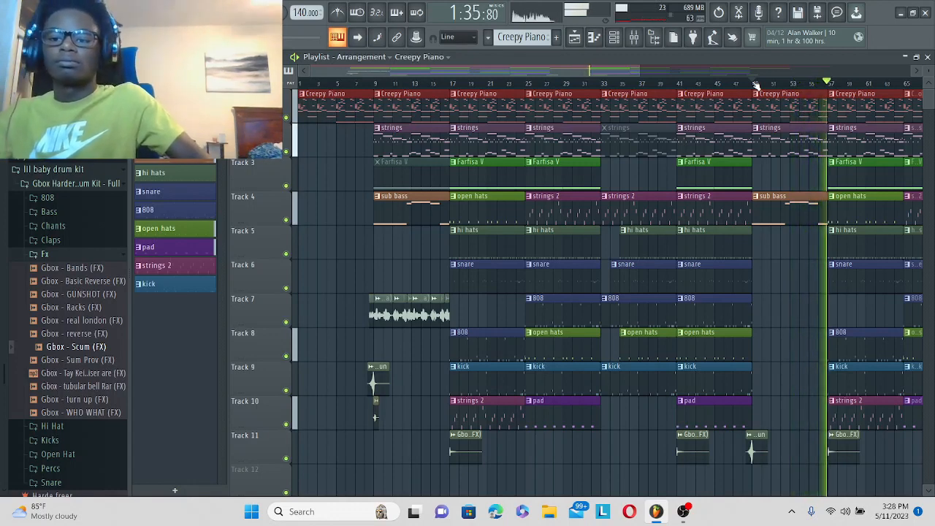
{"action": "left_click", "coordinate": [752, 82]}
{"action": "left_click", "coordinate": [366, 81]}
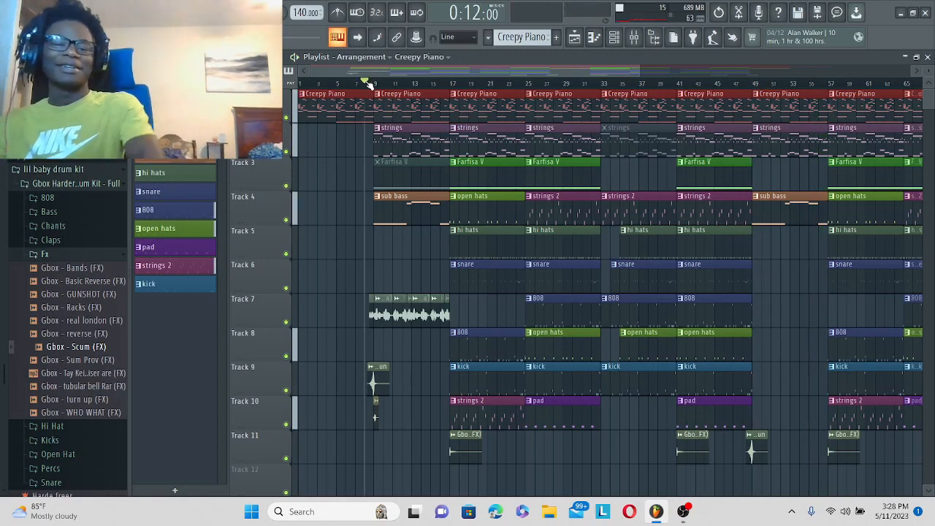
{"action": "left_click", "coordinate": [374, 83]}
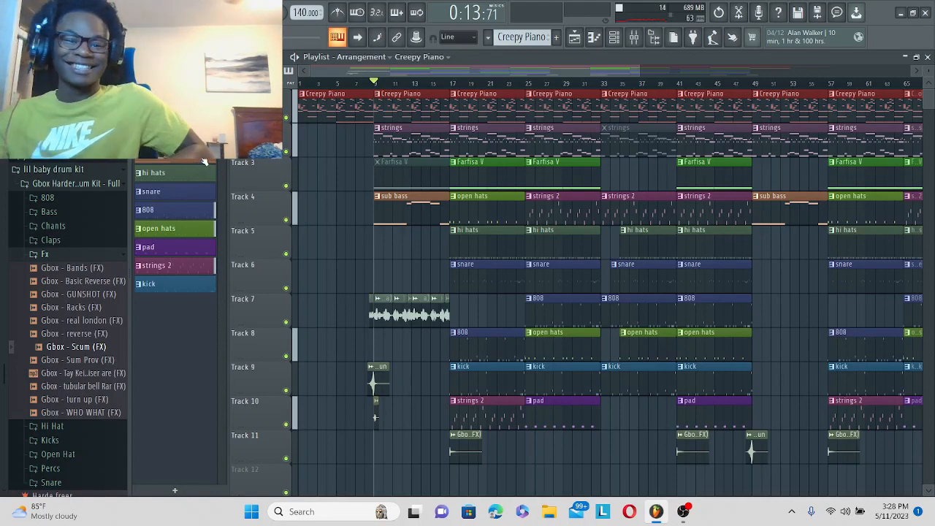
Open the Creepy Piano pattern in the piano roll and examine the preset list of its instrument.
{"action": "double_click", "coordinate": [330, 95]}
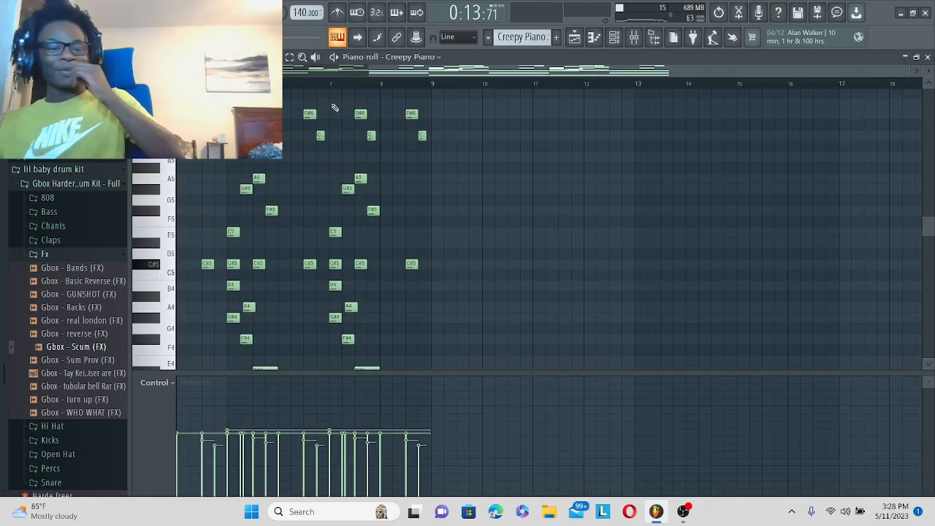
{"action": "left_click_drag", "start_coordinate": [434, 71], "coordinate": [254, 71]}
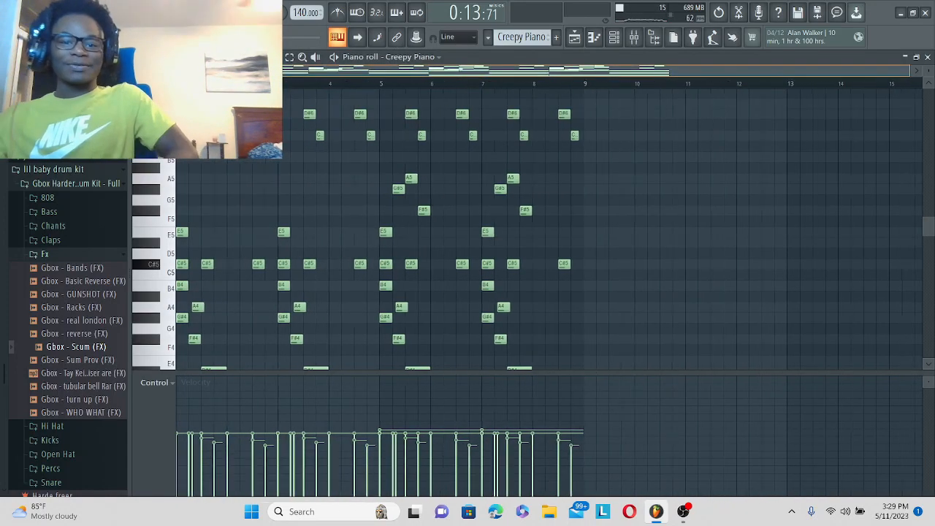
{"action": "left_click", "coordinate": [632, 40]}
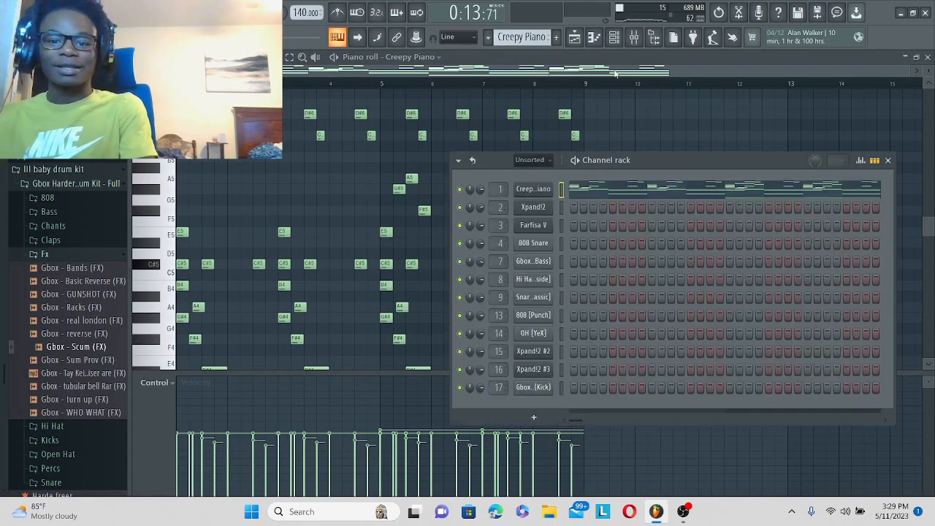
{"action": "left_click", "coordinate": [538, 194]}
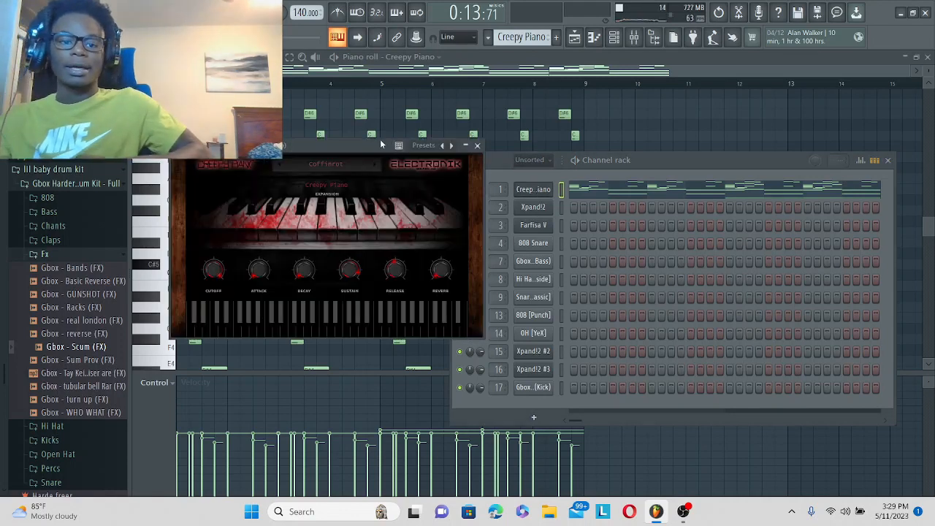
{"action": "left_click_drag", "start_coordinate": [381, 145], "coordinate": [447, 114]}
{"action": "left_click", "coordinate": [421, 135]}
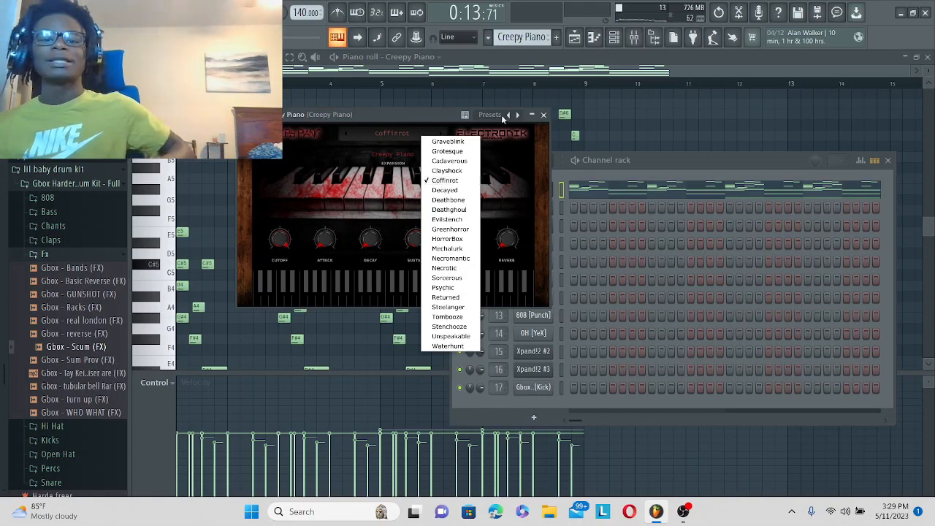
{"action": "left_click", "coordinate": [421, 115]}
Close the Creepy Piano instrument and the channel rack to return to the pattern's notes.
{"action": "left_click", "coordinate": [533, 115]}
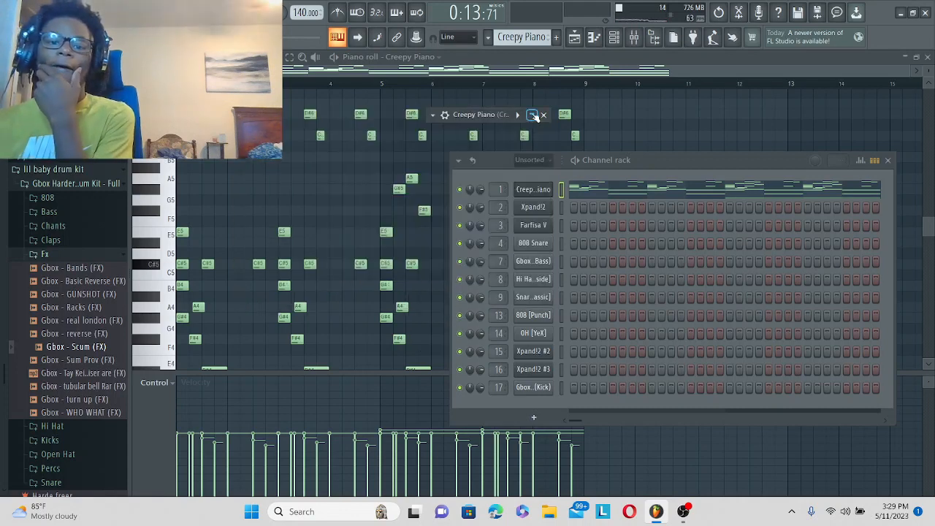
{"action": "left_click", "coordinate": [545, 115]}
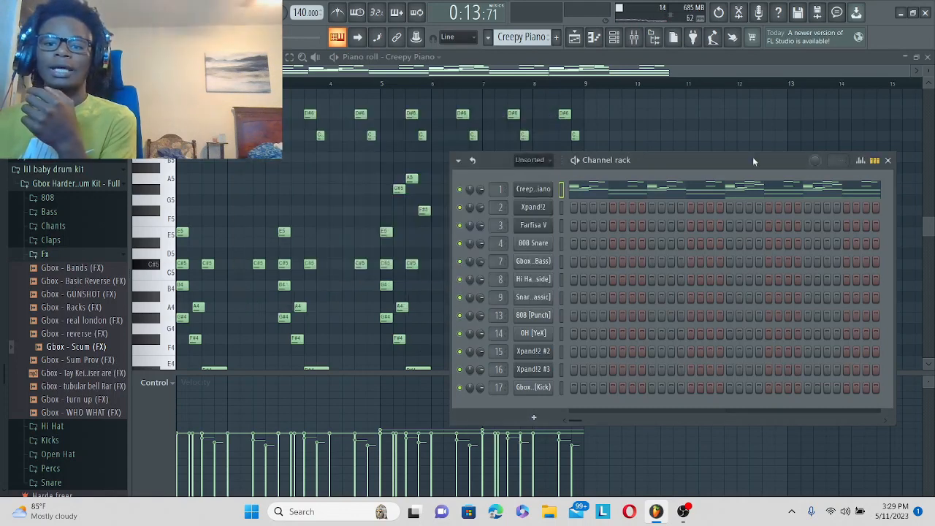
{"action": "left_click", "coordinate": [889, 160]}
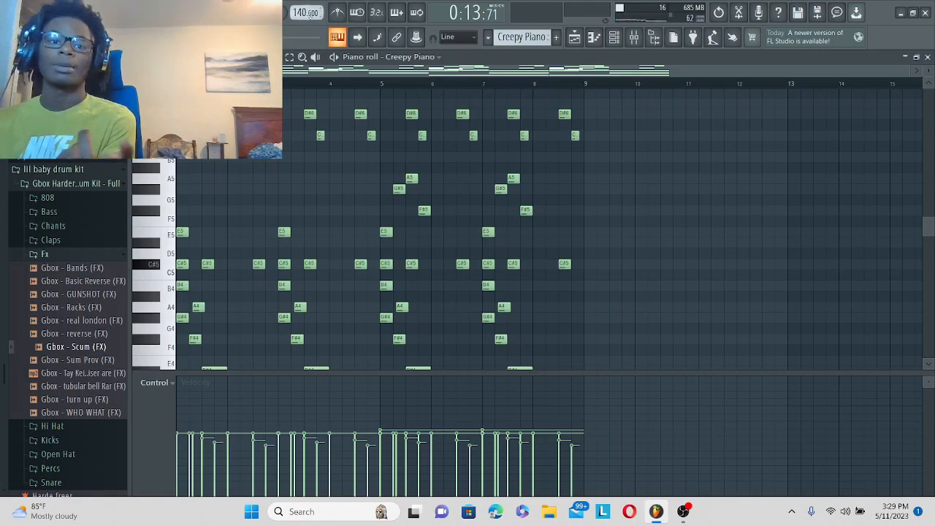
Review the piano roll's scale highlighting options, checking the root note and scale, without changing them.
{"action": "left_click", "coordinate": [151, 57]}
{"action": "left_click", "coordinate": [141, 57]}
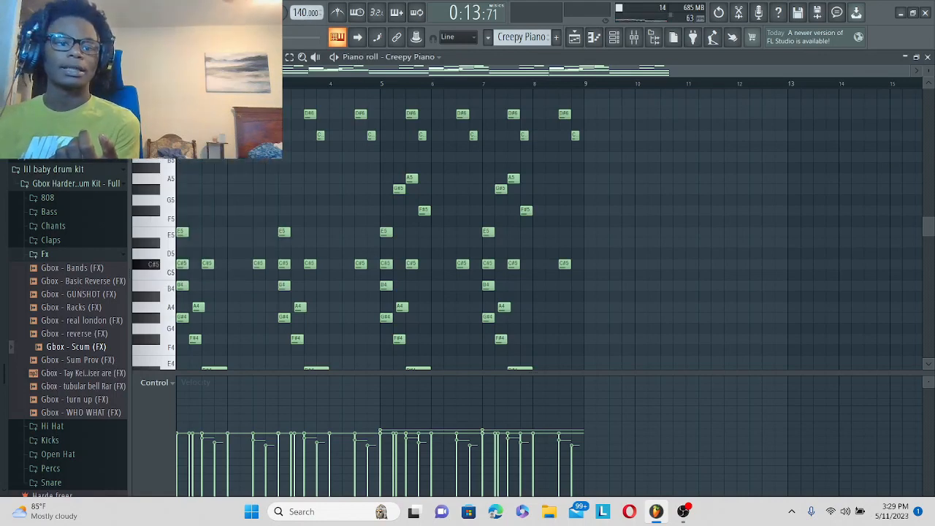
{"action": "left_click", "coordinate": [140, 57]}
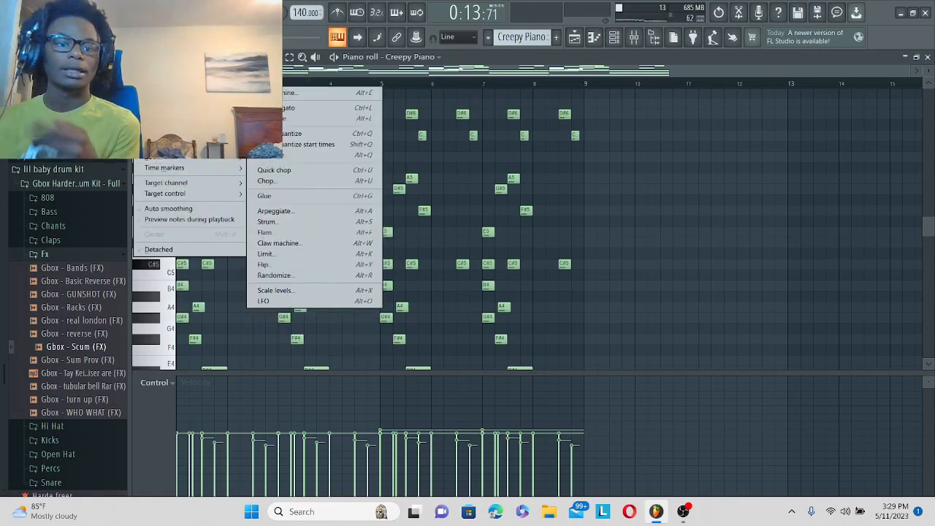
{"action": "mouse_move", "coordinate": [157, 101]}
{"action": "mouse_move", "coordinate": [168, 137]}
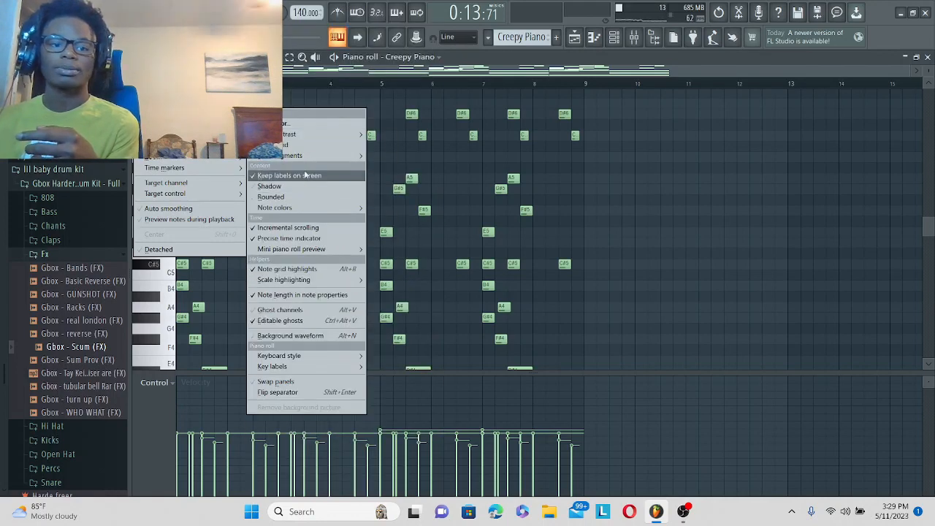
{"action": "mouse_move", "coordinate": [299, 280]}
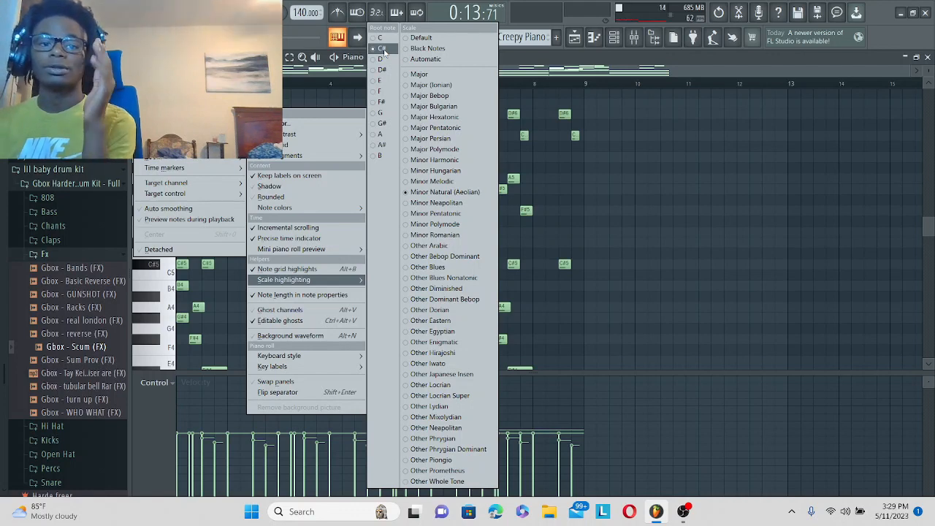
{"action": "left_click", "coordinate": [604, 153]}
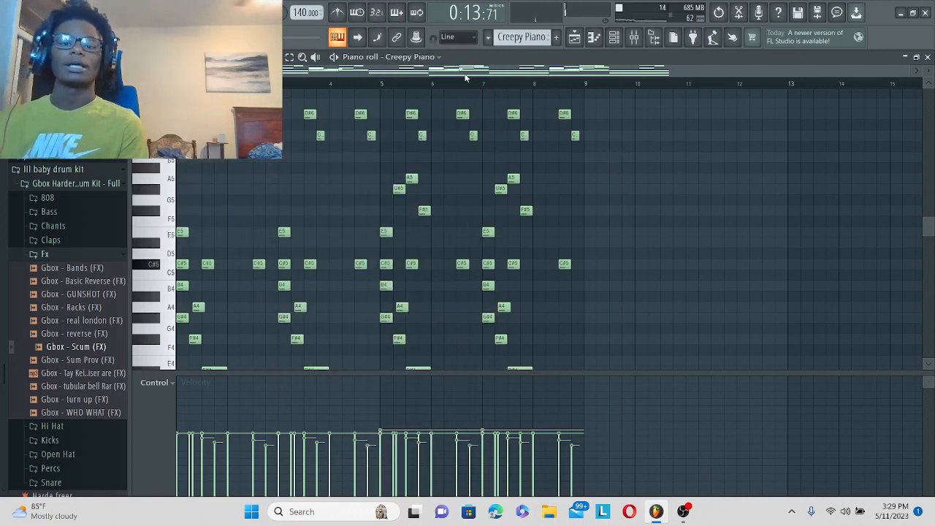
Zoom in on the first bars and audition the low C#4 and D#4 notes in bar 1.
{"action": "scroll", "coordinate": [186, 120], "scroll_direction": "up", "scroll_amount": 8}
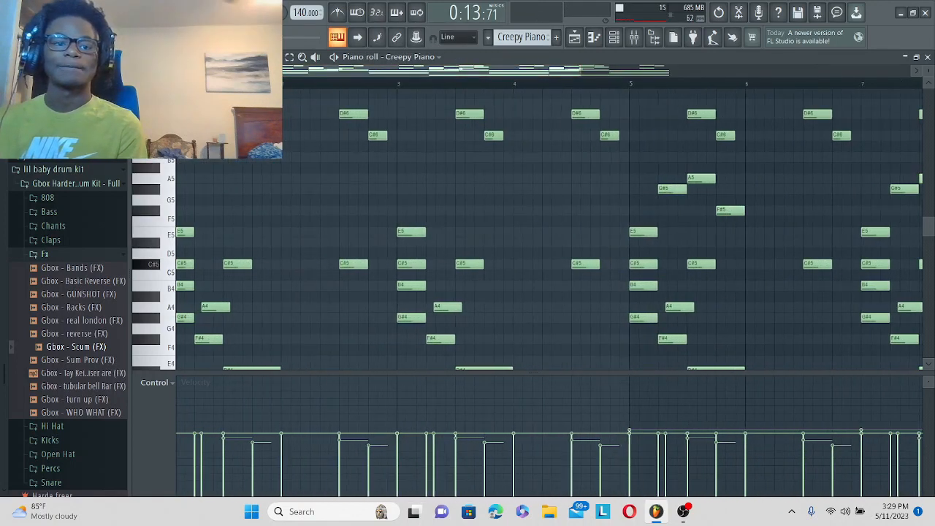
{"action": "left_click_drag", "start_coordinate": [219, 71], "coordinate": [176, 71]}
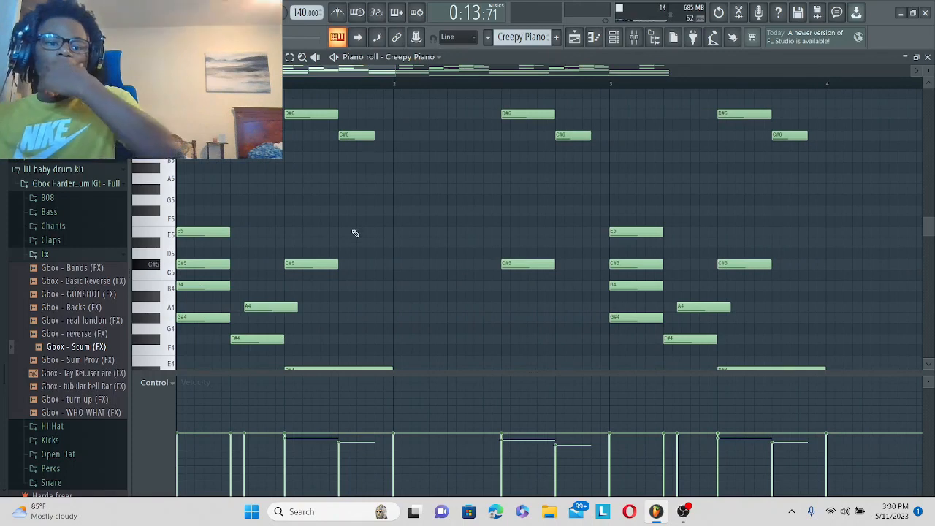
{"action": "scroll", "coordinate": [340, 229], "scroll_direction": "down", "scroll_amount": 6}
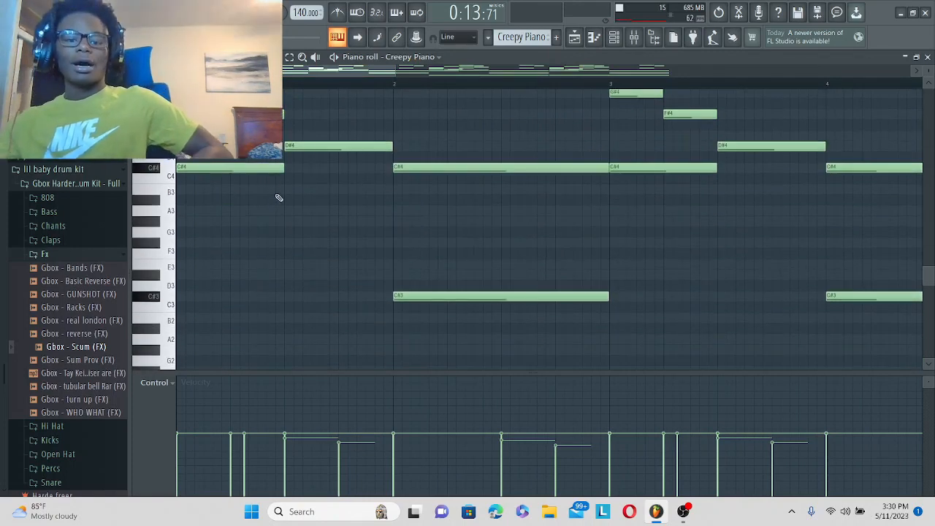
{"action": "scroll", "coordinate": [307, 176], "scroll_direction": "up", "scroll_amount": 3}
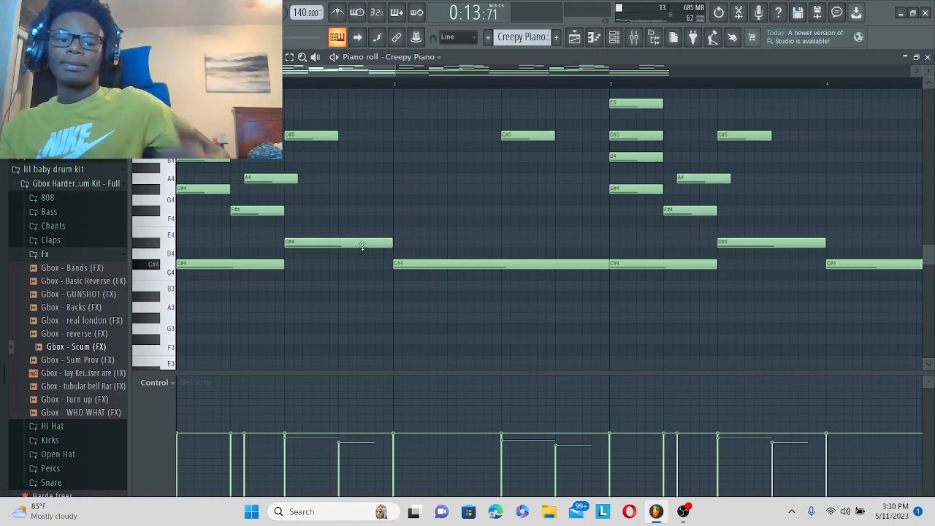
{"action": "left_click", "coordinate": [231, 267]}
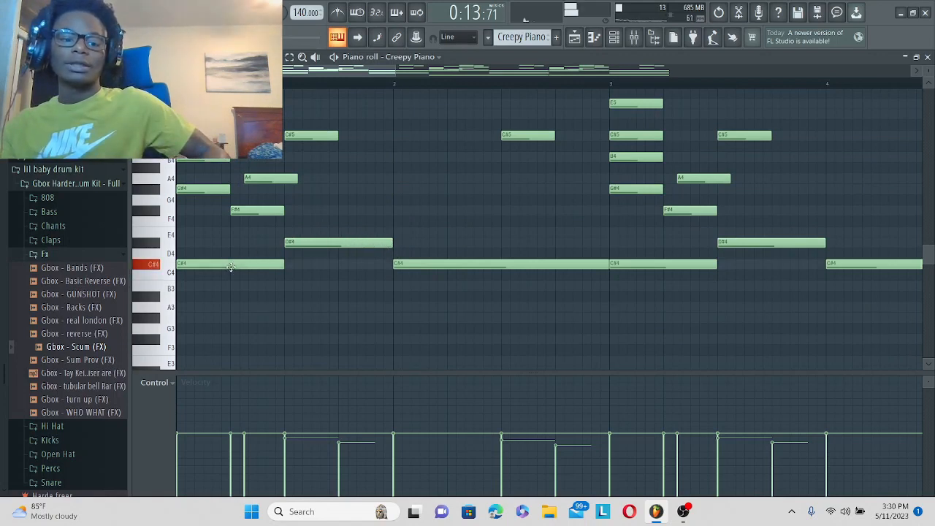
{"action": "left_click", "coordinate": [332, 242]}
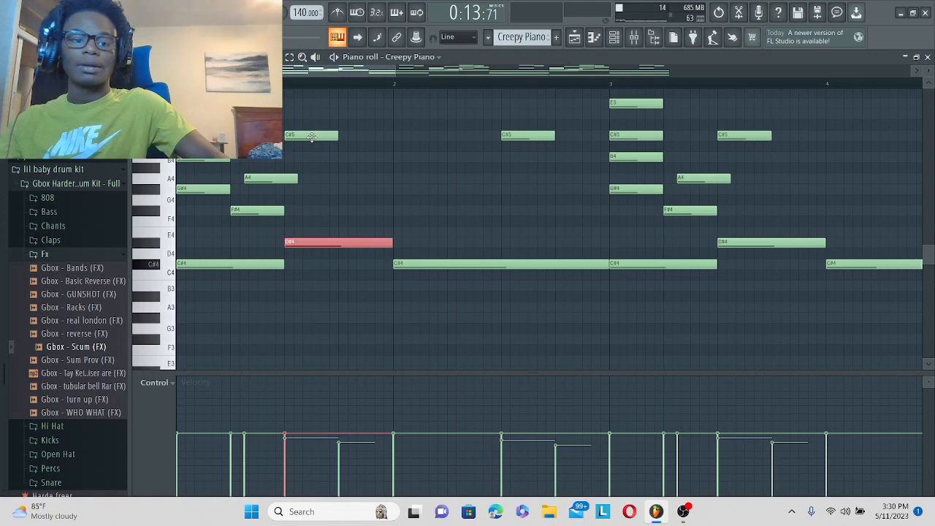
Try adding a D#5 note and lengthening the C#5 note in the second half of bar 1, and restore the original notes.
{"action": "mouse_move", "coordinate": [300, 123]}
{"action": "left_mouse_down"}
{"action": "mouse_move", "coordinate": [289, 124]}
{"action": "mouse_move", "coordinate": [285, 111]}
{"action": "left_mouse_up"}
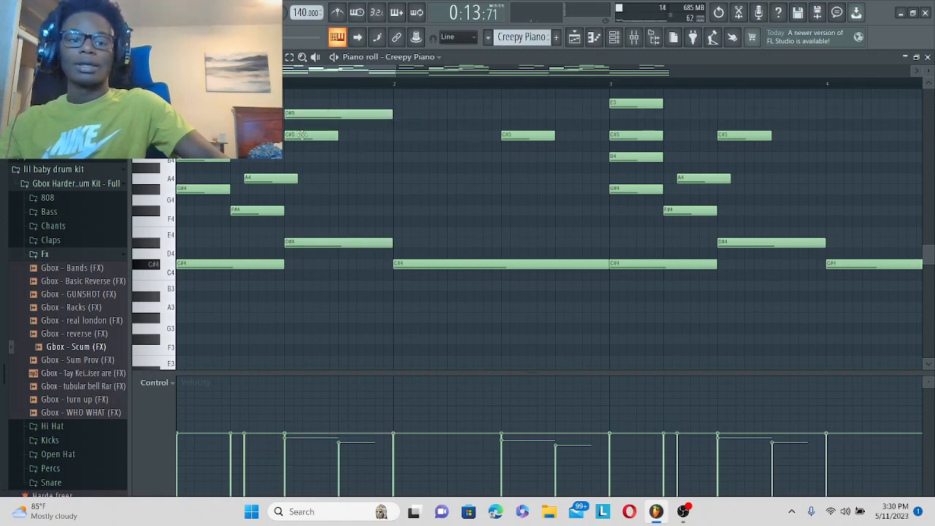
{"action": "right_click", "coordinate": [322, 115]}
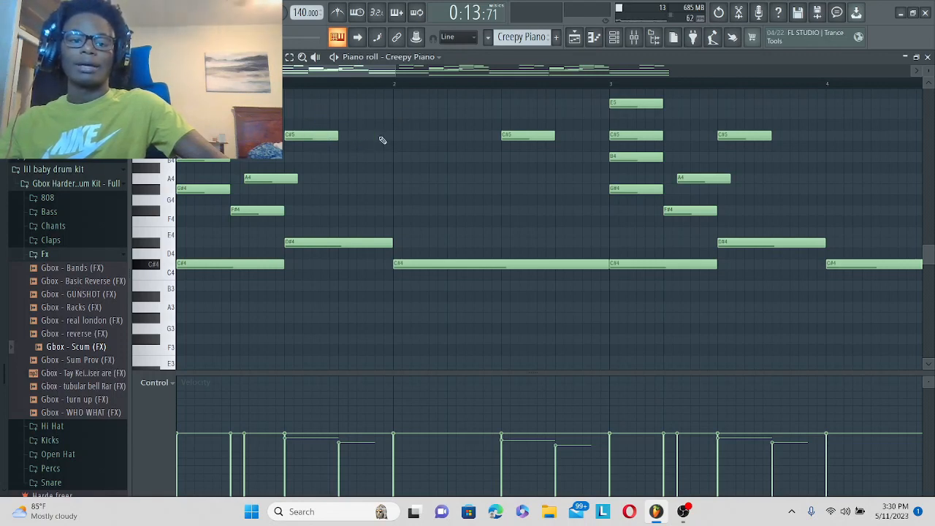
{"action": "left_click_drag", "start_coordinate": [340, 137], "coordinate": [410, 140]}
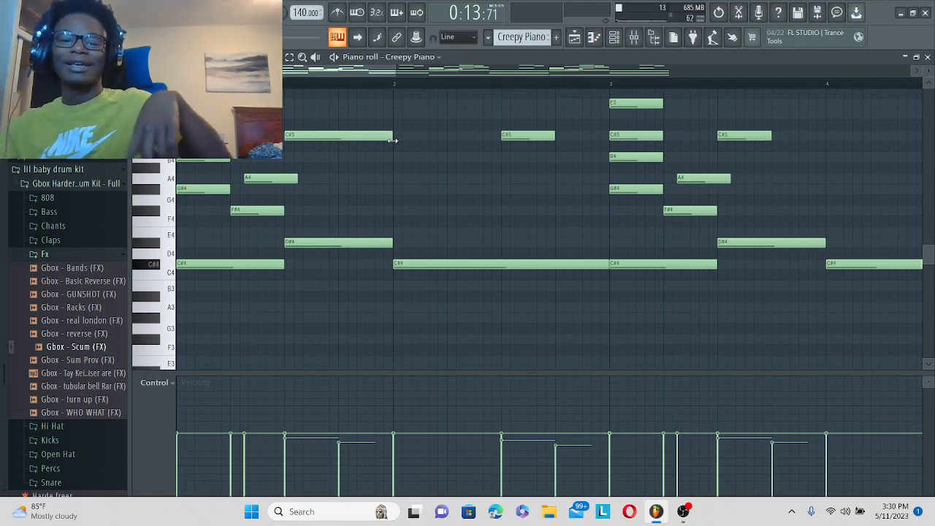
{"action": "left_click_drag", "start_coordinate": [393, 139], "coordinate": [325, 139]}
Examine the piano melody notes across the octaves, from the high D#6 and C#6 pair to the low C#4 notes.
{"action": "scroll", "coordinate": [324, 143], "scroll_direction": "up", "scroll_amount": 5}
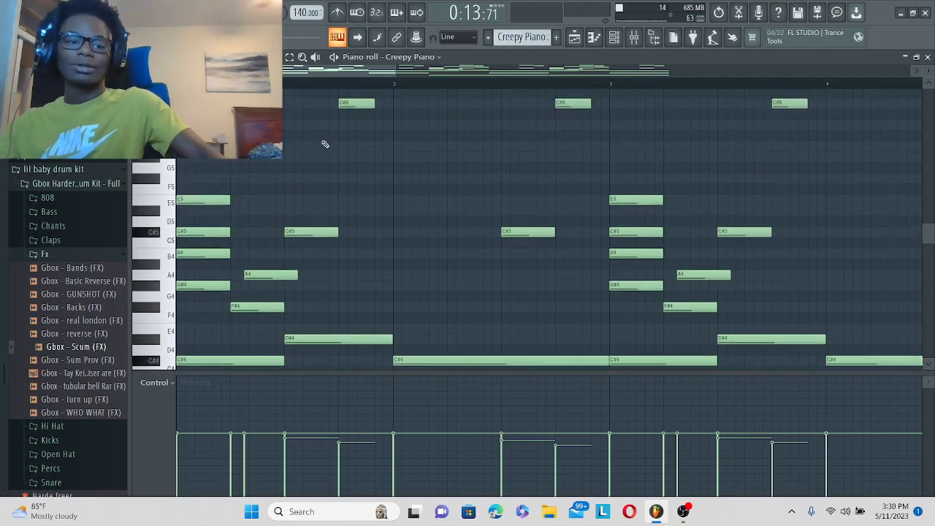
{"action": "scroll", "coordinate": [314, 188], "scroll_direction": "down", "scroll_amount": 3}
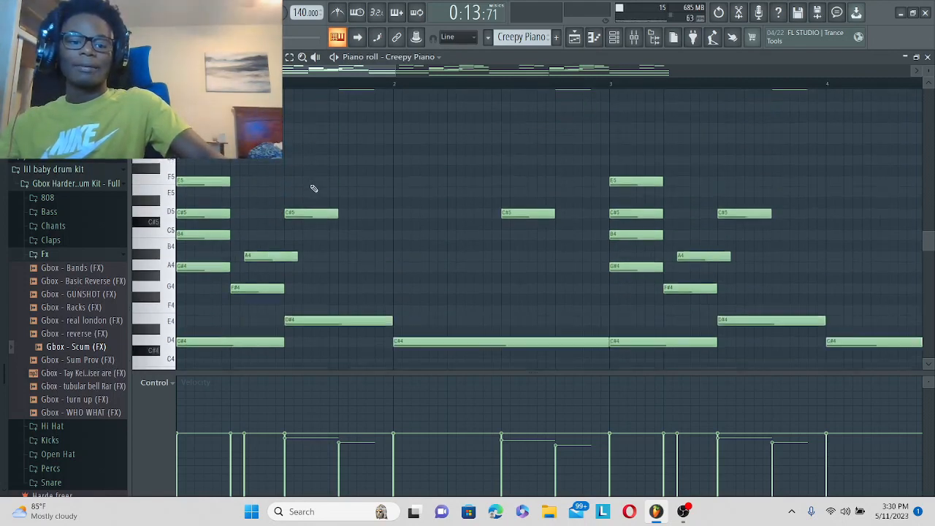
{"action": "scroll", "coordinate": [310, 175], "scroll_direction": "up", "scroll_amount": 4}
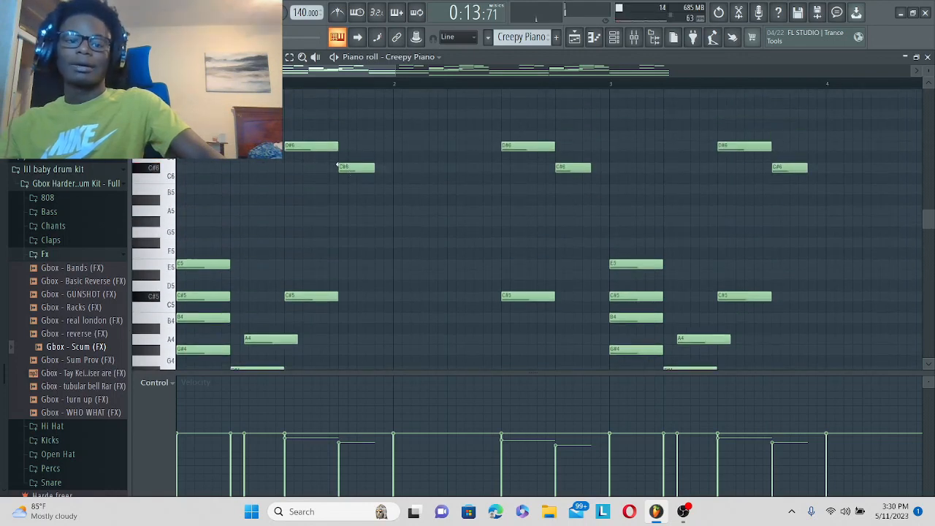
{"action": "scroll", "coordinate": [298, 271], "scroll_direction": "down", "scroll_amount": 3}
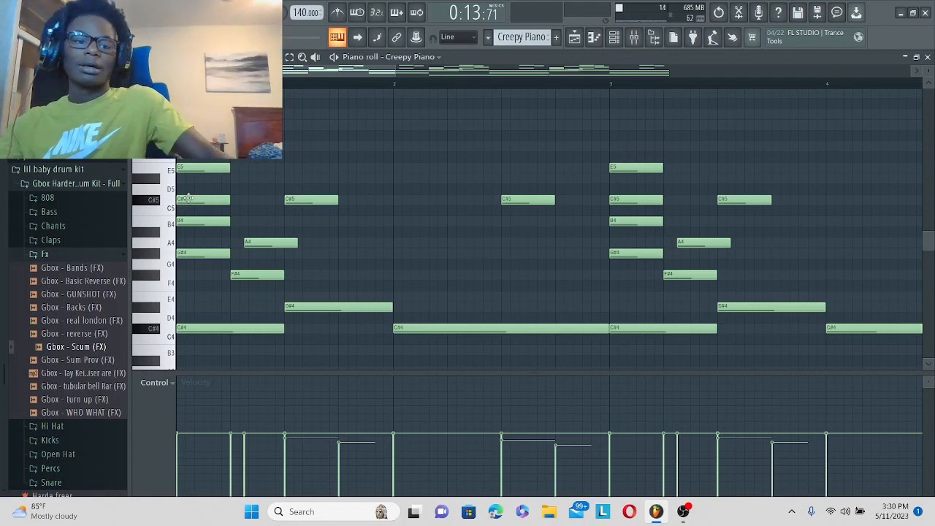
{"action": "scroll", "coordinate": [218, 169], "scroll_direction": "down", "scroll_amount": 1}
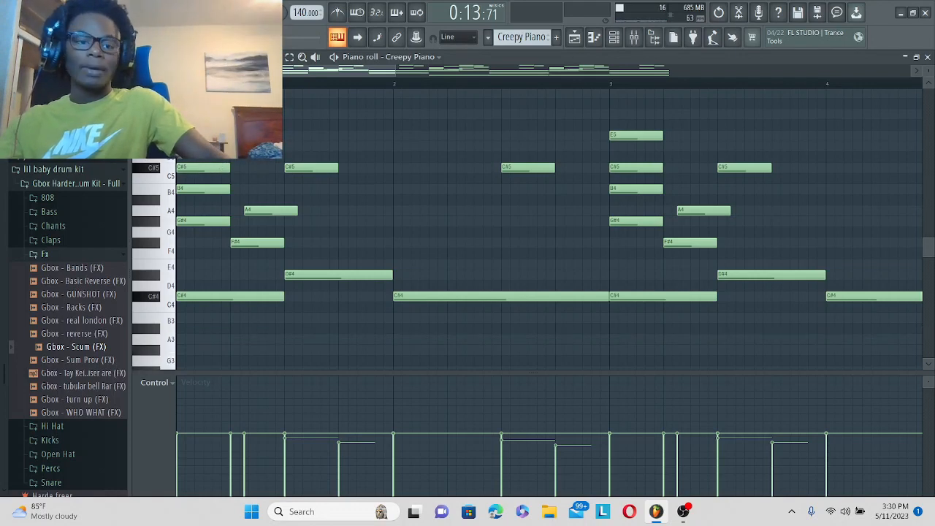
Try adding extra E5, D#5 and G5 notes in the first half of bar 1, and delete them.
{"action": "scroll", "coordinate": [534, 248], "scroll_direction": "up", "scroll_amount": 1}
{"action": "scroll", "coordinate": [212, 219], "scroll_direction": "up", "scroll_amount": 4}
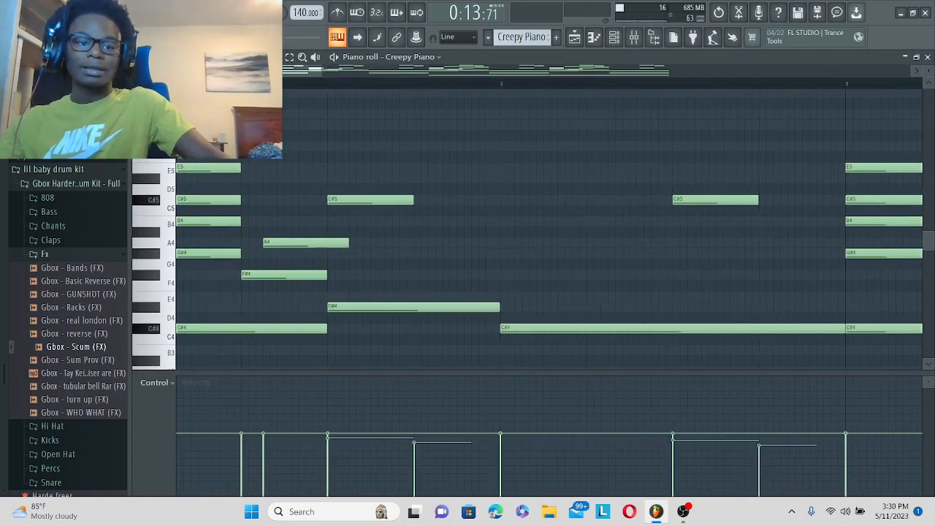
{"action": "left_click", "coordinate": [304, 167]}
{"action": "left_click", "coordinate": [305, 178]}
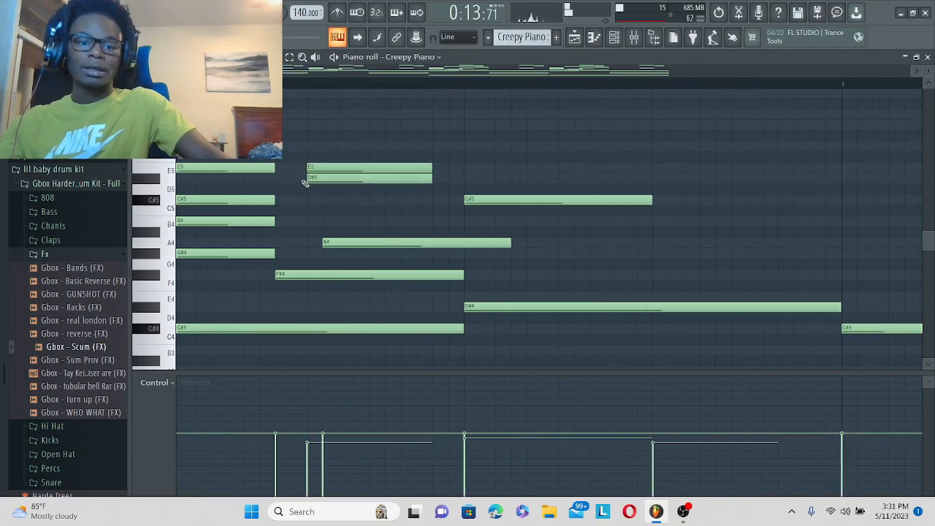
{"action": "left_click", "coordinate": [326, 136]}
{"action": "double_click", "coordinate": [328, 137]}
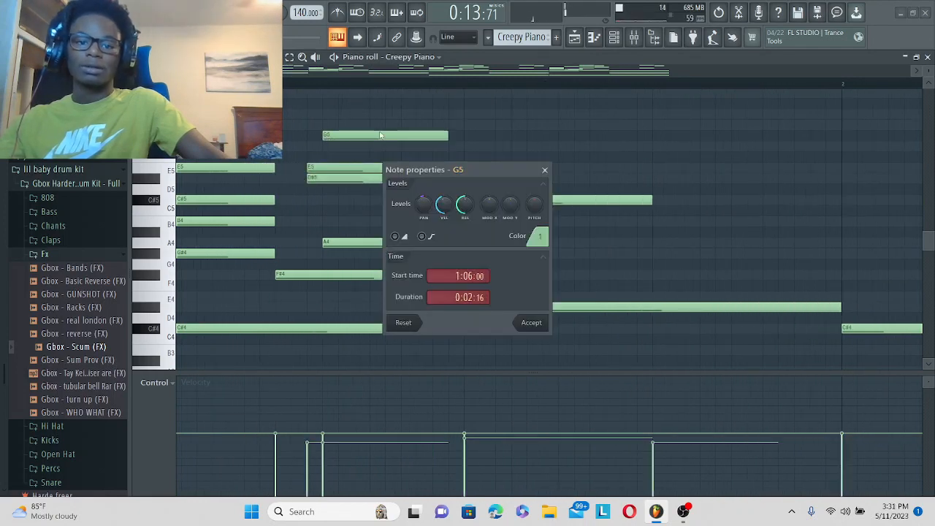
{"action": "left_click", "coordinate": [544, 169]}
{"action": "right_click", "coordinate": [406, 135]}
{"action": "right_click", "coordinate": [380, 168]}
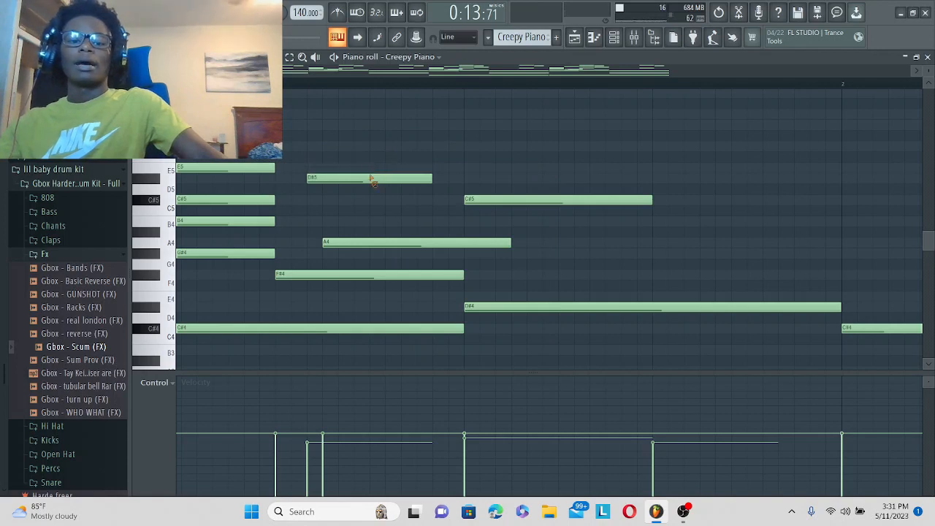
{"action": "right_click", "coordinate": [373, 178]}
Play the piano pattern from its start through bar 2 while following the low and high notes, and stop playback.
{"action": "scroll", "coordinate": [285, 181], "scroll_direction": "left", "scroll_amount": 3}
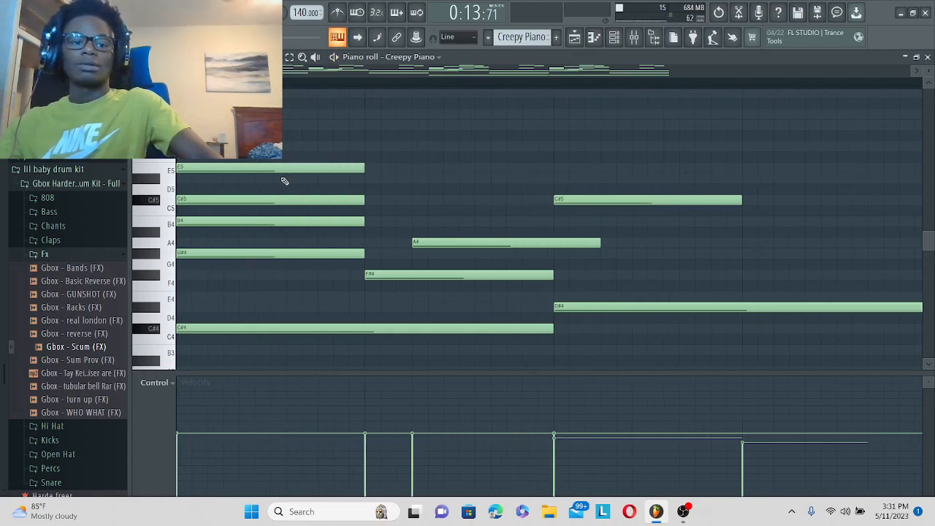
{"action": "scroll", "coordinate": [215, 241], "scroll_direction": "down", "scroll_amount": 4}
{"action": "key", "text": "space"}
{"action": "key", "text": "space"}
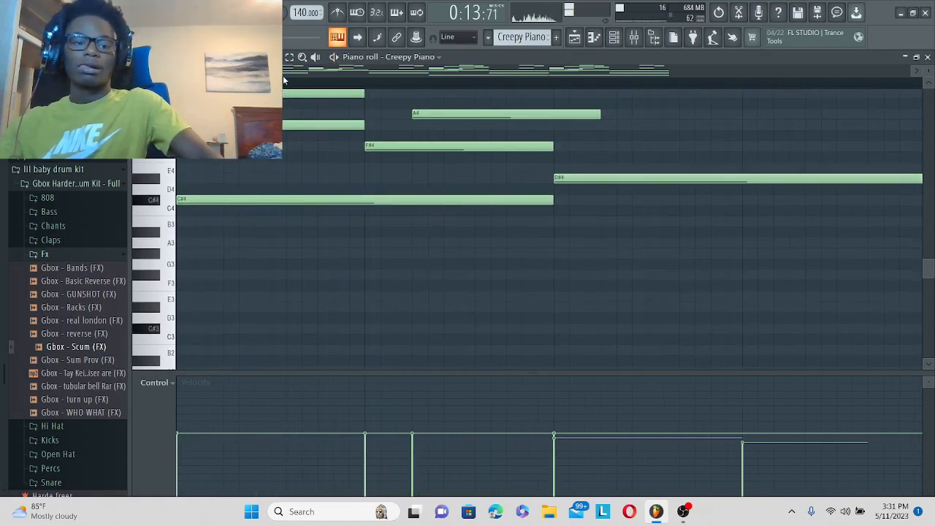
{"action": "key", "text": "space"}
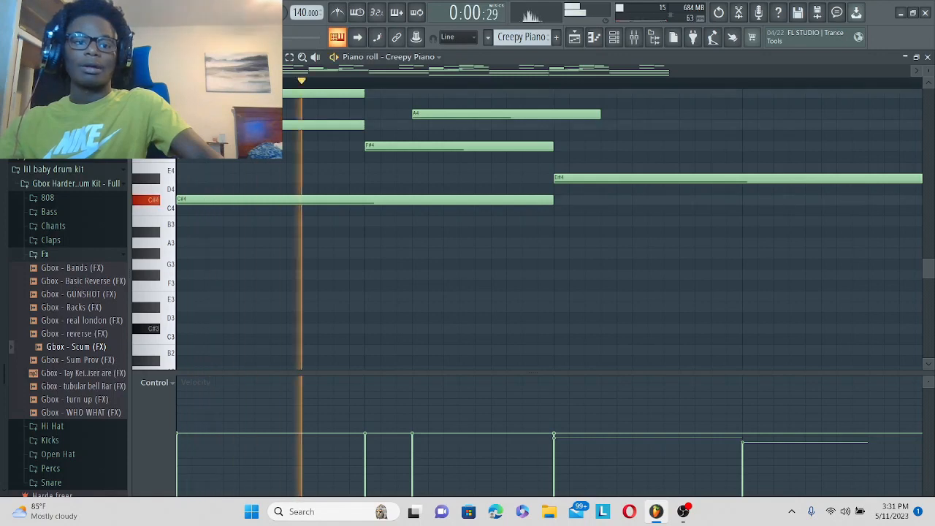
{"action": "scroll", "coordinate": [278, 139], "scroll_direction": "up", "scroll_amount": 1}
{"action": "scroll", "coordinate": [296, 85], "scroll_direction": "down", "scroll_amount": 3}
{"action": "scroll", "coordinate": [319, 127], "scroll_direction": "up", "scroll_amount": 4}
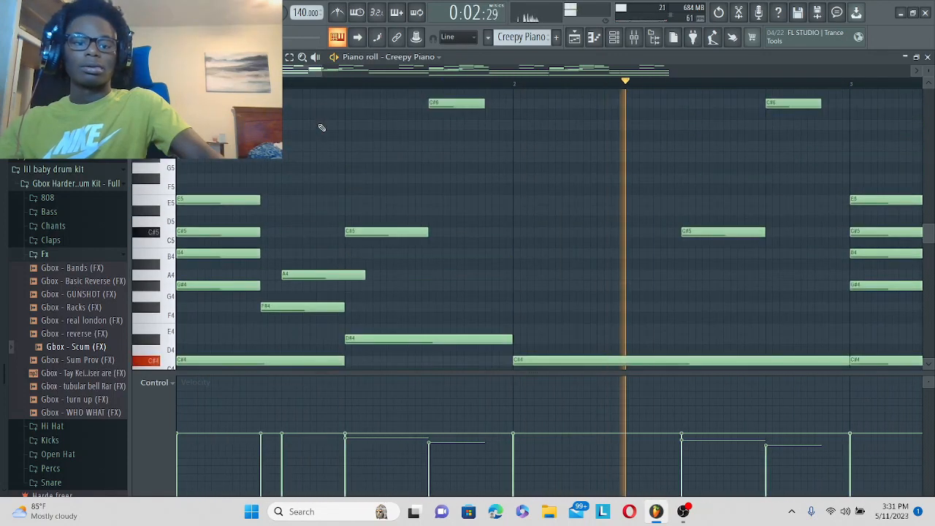
{"action": "key", "text": "space"}
{"action": "scroll", "coordinate": [359, 88], "scroll_direction": "down", "scroll_amount": 3}
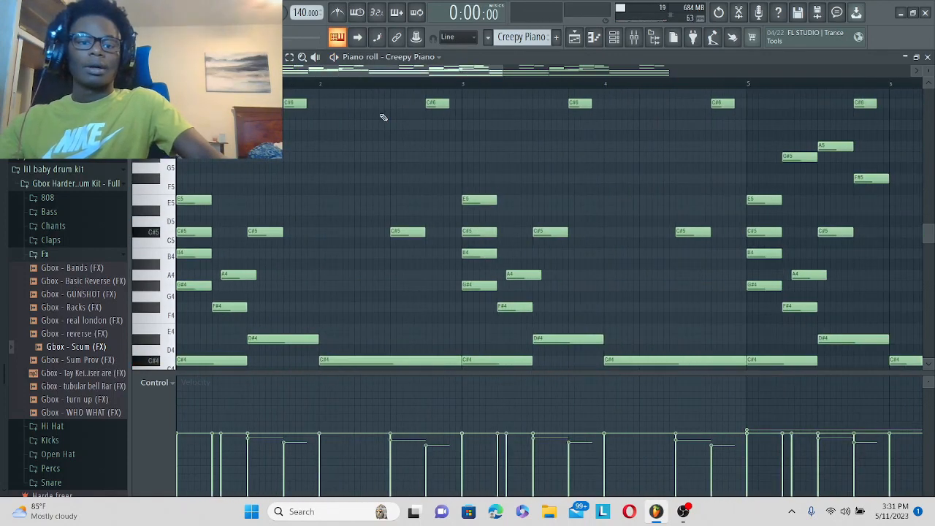
Select the low C#3 note in bar 2 and play the first four bars from the start.
{"action": "scroll", "coordinate": [360, 200], "scroll_direction": "down", "scroll_amount": 8}
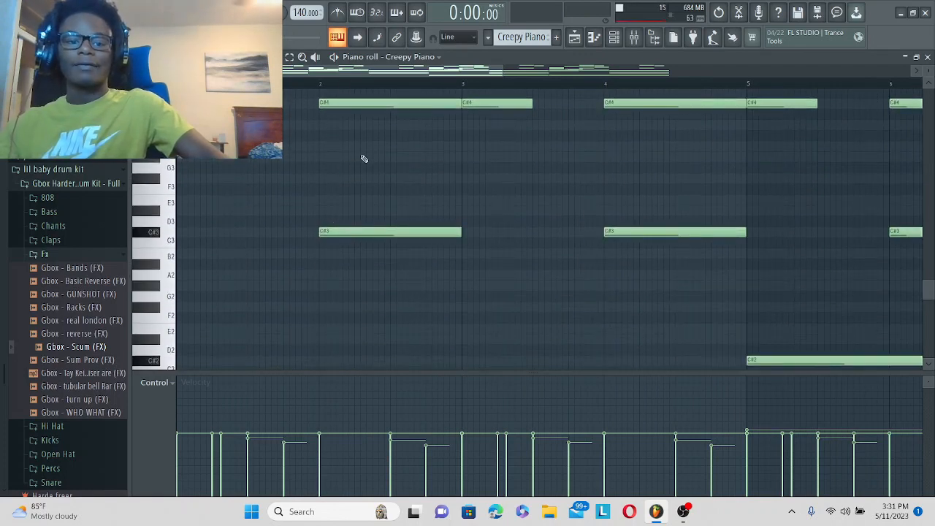
{"action": "scroll", "coordinate": [437, 194], "scroll_direction": "up", "scroll_amount": 3}
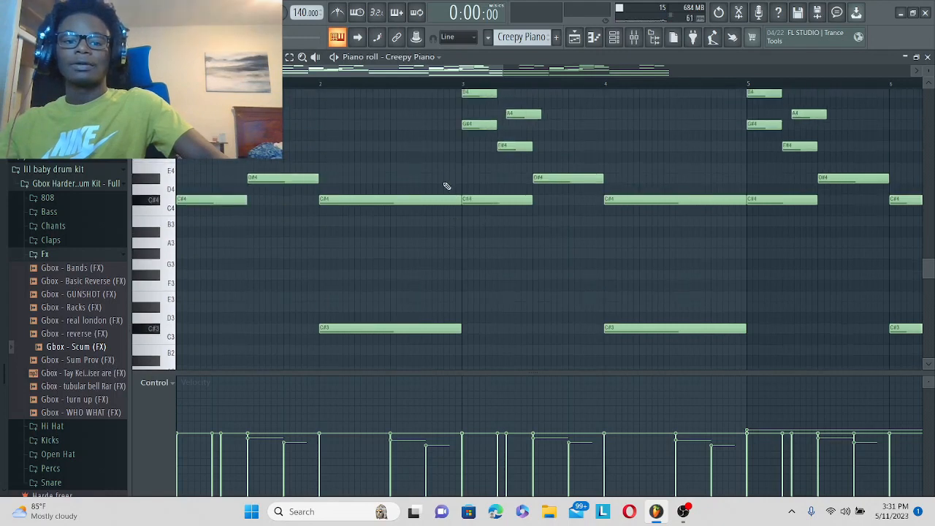
{"action": "left_click", "coordinate": [363, 328]}
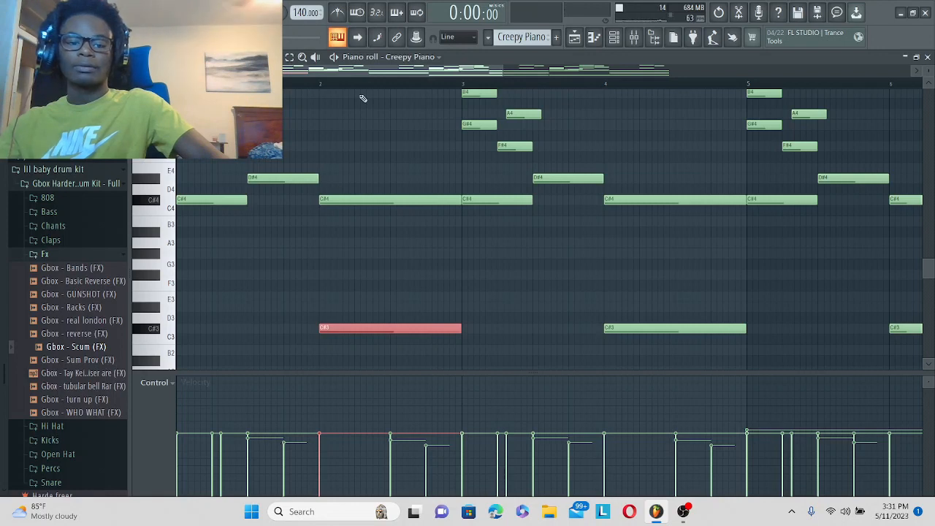
{"action": "key", "text": "space"}
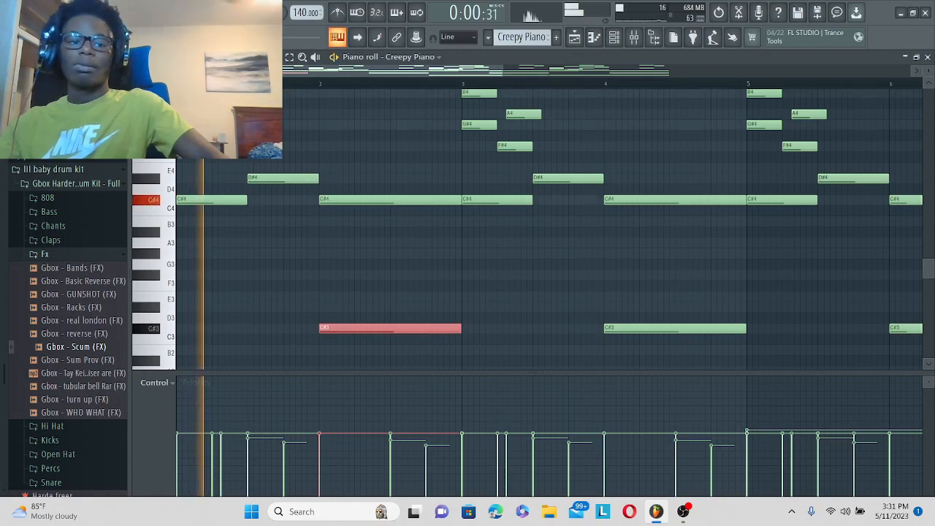
{"action": "scroll", "coordinate": [418, 136], "scroll_direction": "up", "scroll_amount": 3}
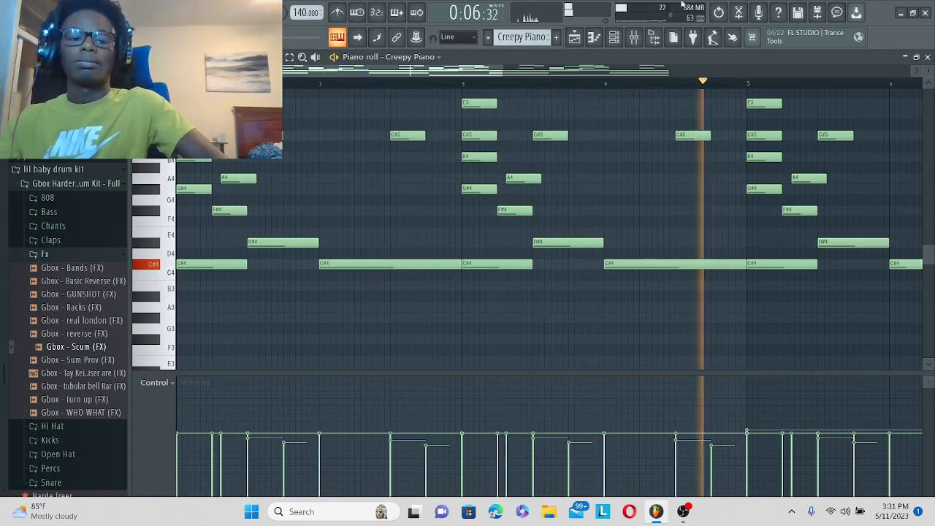
{"action": "scroll", "coordinate": [630, 86], "scroll_direction": "down", "scroll_amount": 1}
{"action": "key", "text": "space"}
Set the playback position to bar 5 and extend the start of the low C#2 note there slightly earlier.
{"action": "scroll", "coordinate": [621, 122], "scroll_direction": "down", "scroll_amount": 4}
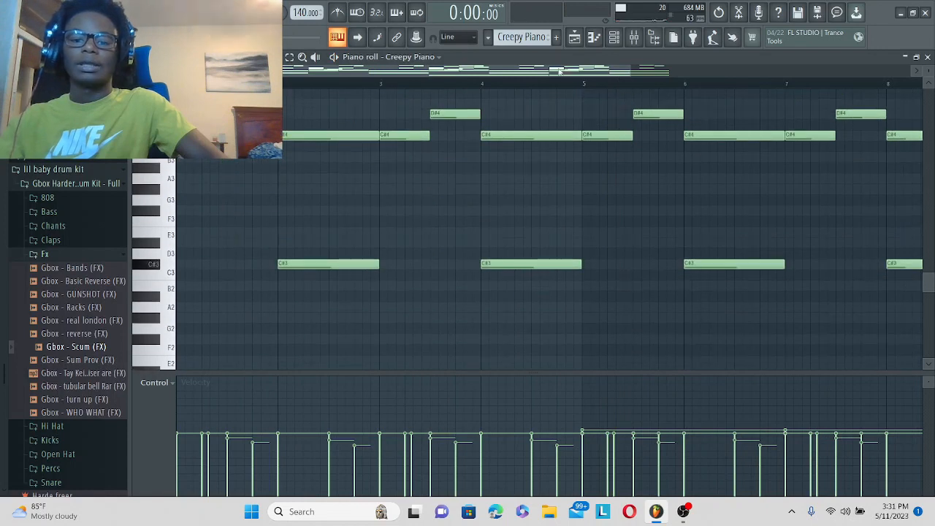
{"action": "left_click", "coordinate": [586, 86]}
{"action": "scroll", "coordinate": [594, 175], "scroll_direction": "down", "scroll_amount": 4}
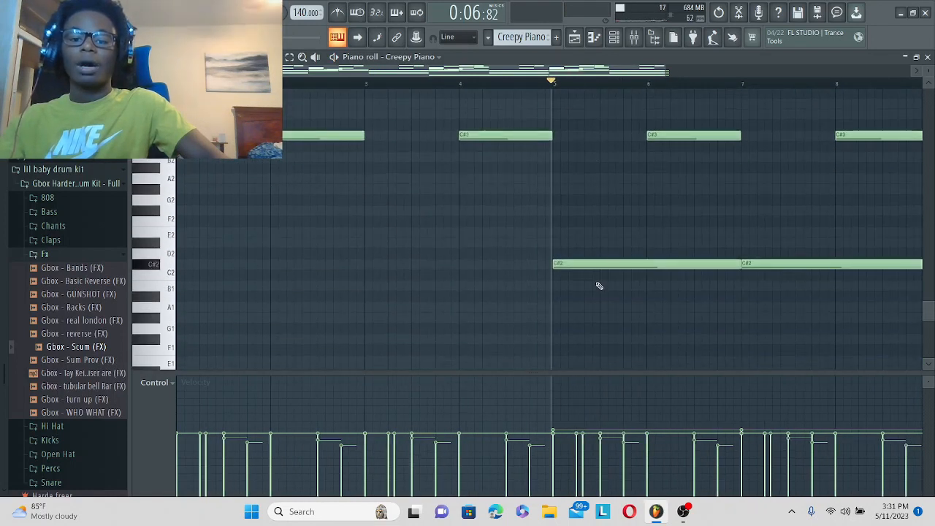
{"action": "mouse_move", "coordinate": [551, 267]}
{"action": "left_mouse_down"}
{"action": "mouse_move", "coordinate": [647, 274]}
{"action": "mouse_move", "coordinate": [540, 271]}
{"action": "mouse_move", "coordinate": [554, 270]}
{"action": "left_mouse_up"}
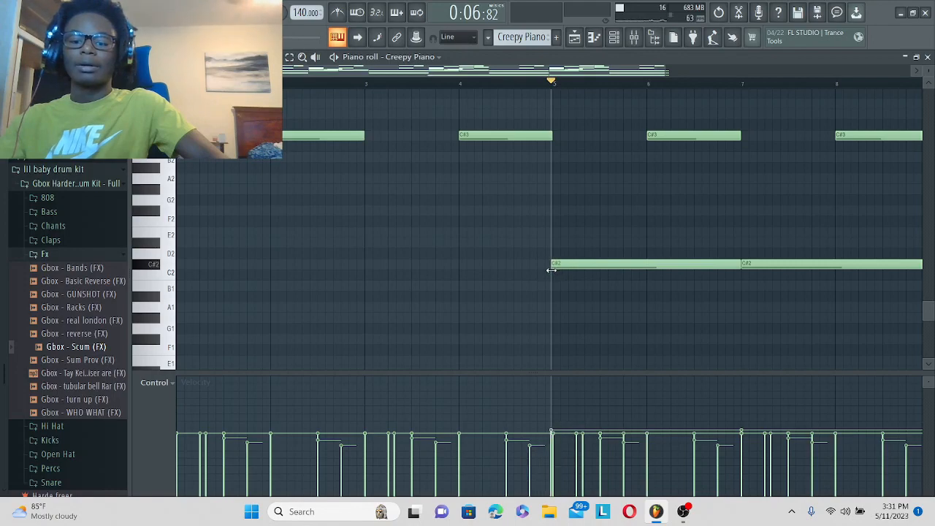
Play the second half of the pattern from bar 5, and return the playback position to the start.
{"action": "scroll", "coordinate": [549, 81], "scroll_direction": "up", "scroll_amount": 1}
{"action": "key", "text": "space"}
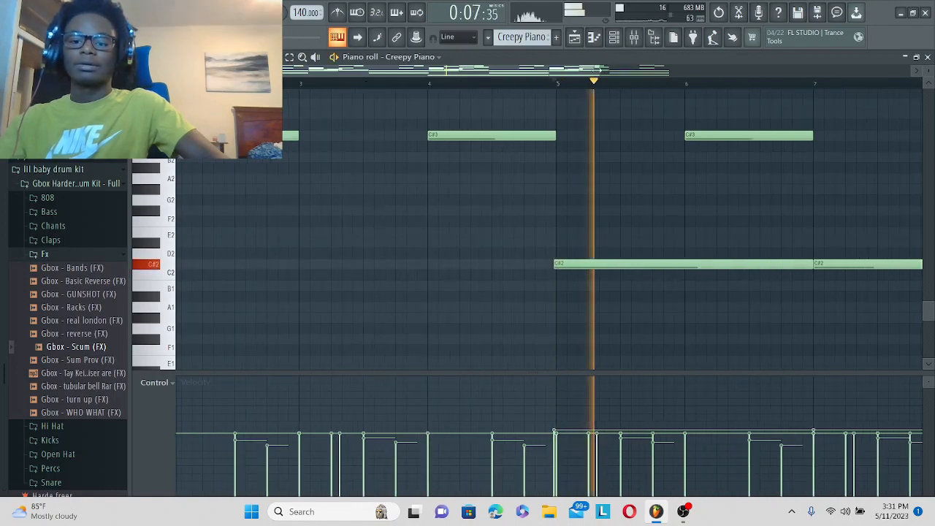
{"action": "scroll", "coordinate": [605, 83], "scroll_direction": "down", "scroll_amount": 2}
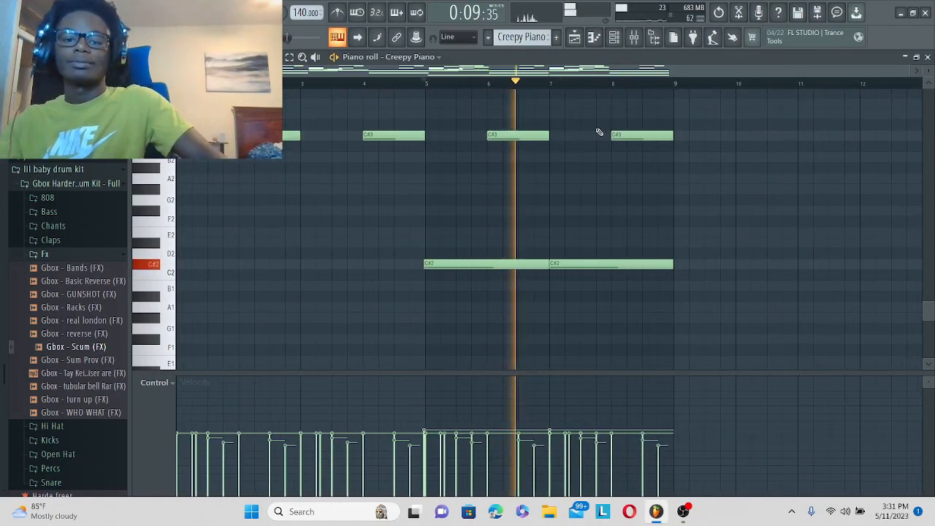
{"action": "scroll", "coordinate": [599, 133], "scroll_direction": "up", "scroll_amount": 3}
{"action": "scroll", "coordinate": [599, 133], "scroll_direction": "up", "scroll_amount": 4}
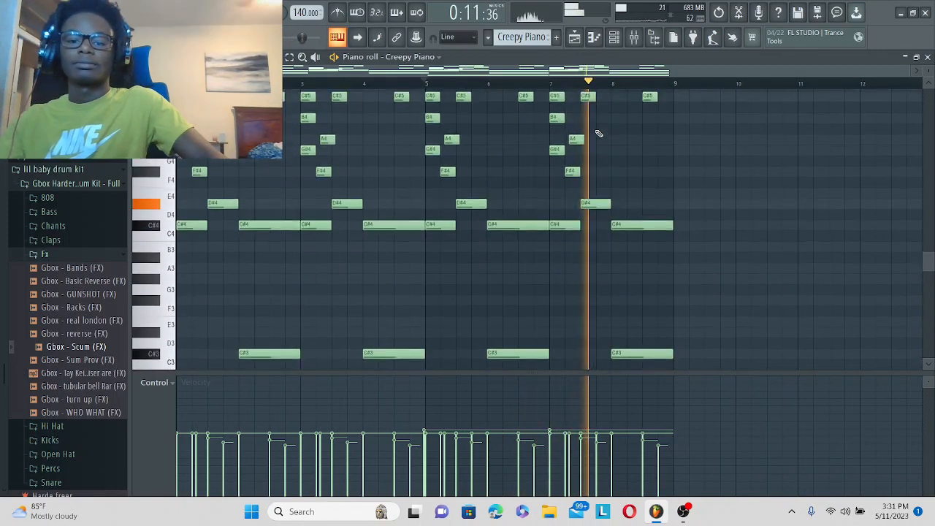
{"action": "key", "text": "space"}
{"action": "left_click_drag", "start_coordinate": [412, 82], "coordinate": [176, 85]}
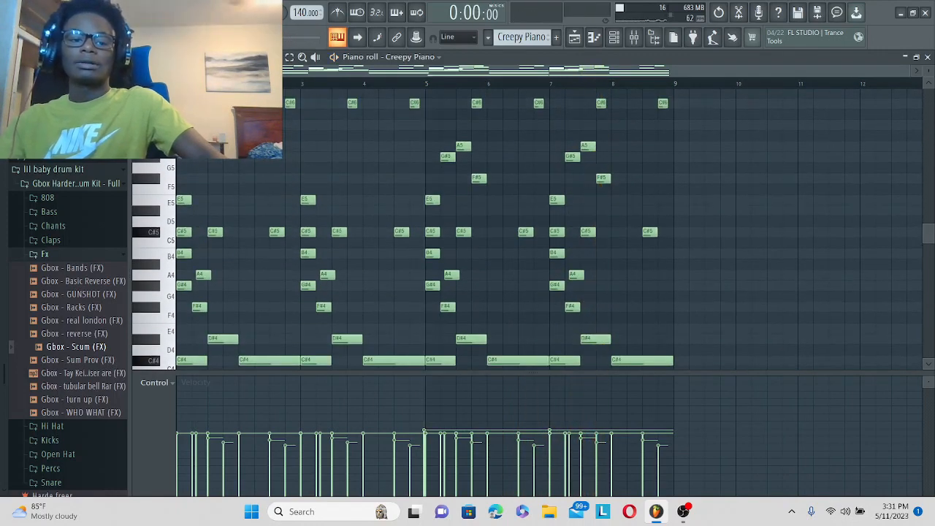
Play bar 1 from the start to hear the high D#6 and C#6 notes, and audition the C#6 note.
{"action": "scroll", "coordinate": [389, 175], "scroll_direction": "up", "scroll_amount": 2}
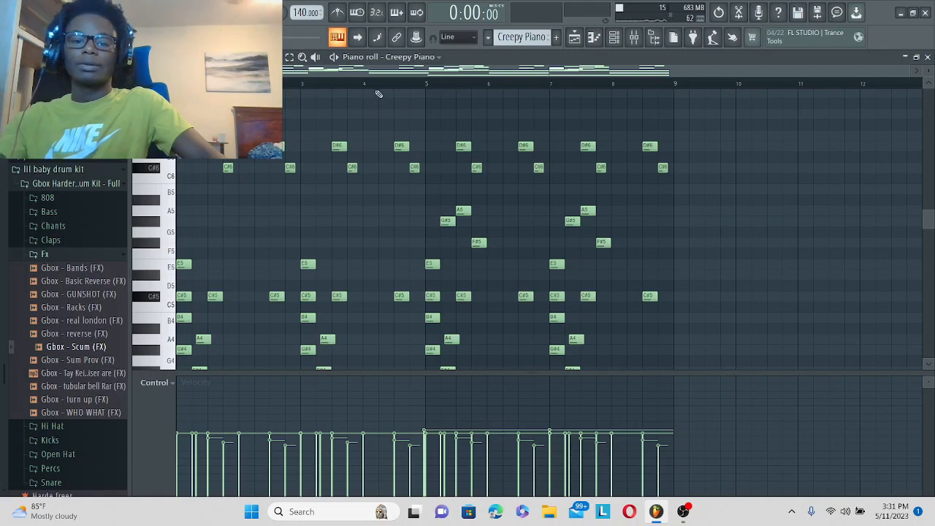
{"action": "scroll", "coordinate": [226, 131], "scroll_direction": "up", "scroll_amount": 1}
{"action": "scroll", "coordinate": [226, 84], "scroll_direction": "up", "scroll_amount": 4}
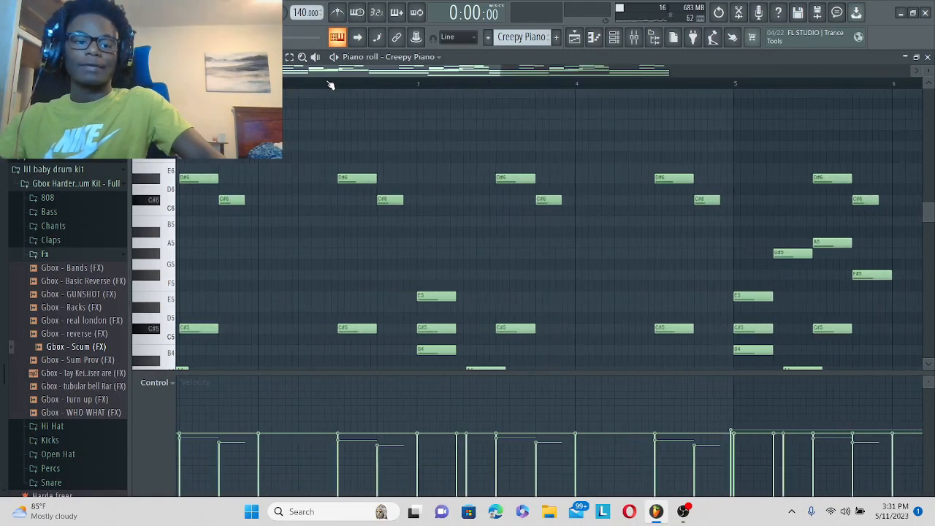
{"action": "left_click_drag", "start_coordinate": [319, 71], "coordinate": [278, 71]}
{"action": "key", "text": "space"}
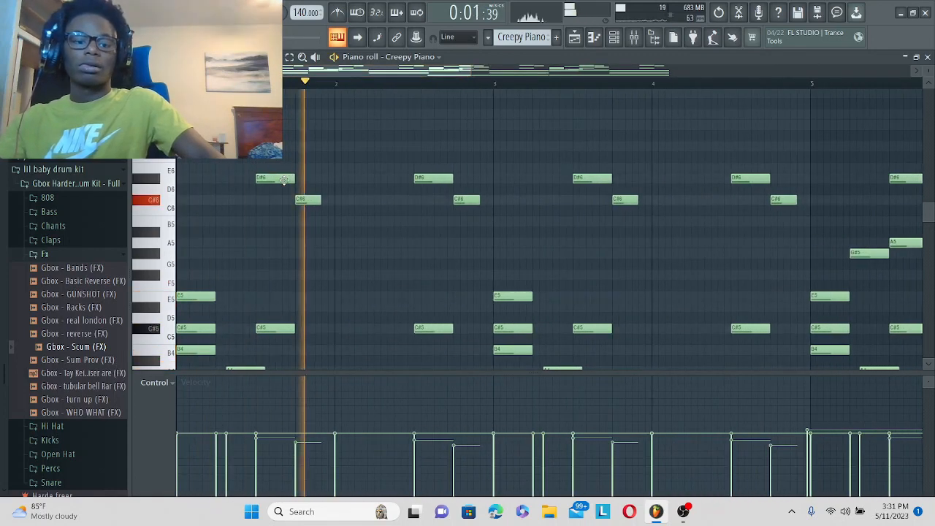
{"action": "key", "text": "space"}
{"action": "left_click", "coordinate": [296, 202]}
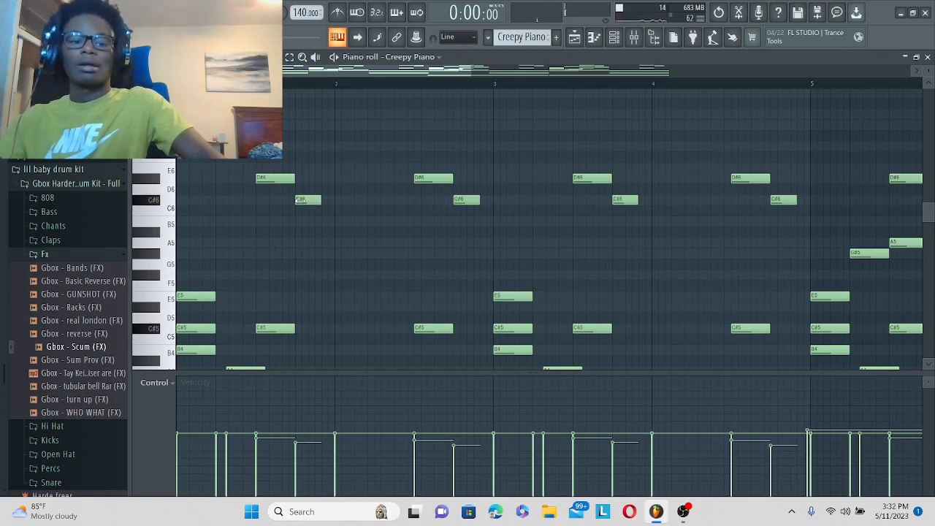
Try extending the start of bar 1's D#6 note earlier, listen to it, and restore its original length.
{"action": "left_click_drag", "start_coordinate": [255, 178], "coordinate": [197, 179]}
{"action": "key", "text": "space"}
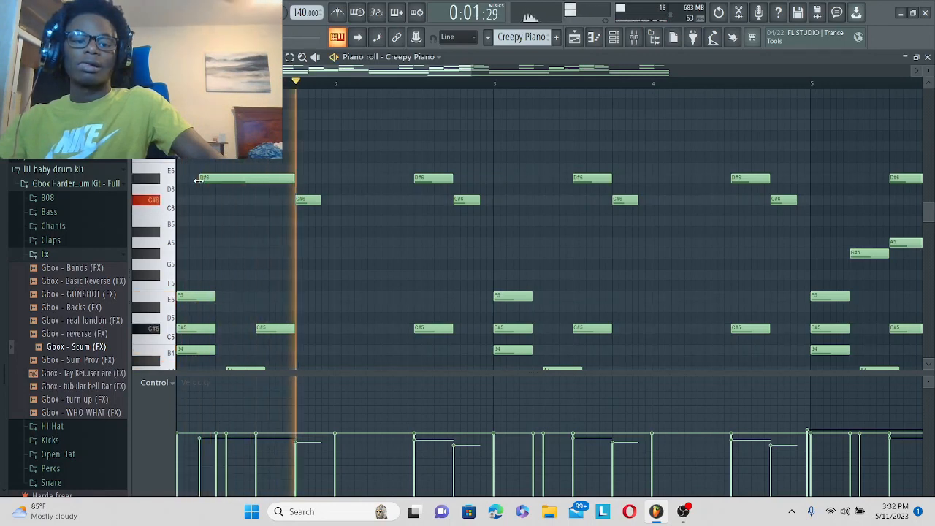
{"action": "key", "text": "space"}
{"action": "left_click_drag", "start_coordinate": [198, 179], "coordinate": [265, 190]}
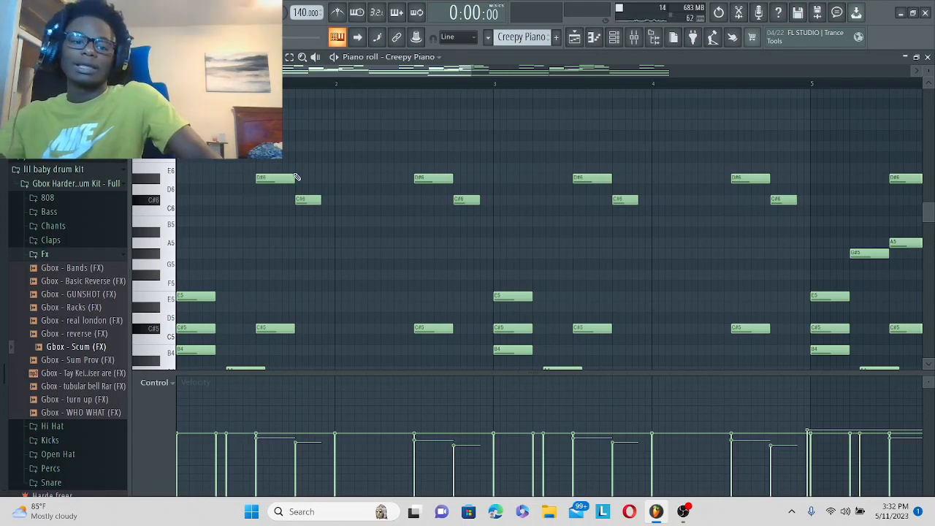
Play the pattern from the start into bar 3, stop playback, and return to the high D#6 and C#6 notes.
{"action": "key", "text": "space"}
{"action": "scroll", "coordinate": [427, 185], "scroll_direction": "down", "scroll_amount": 1}
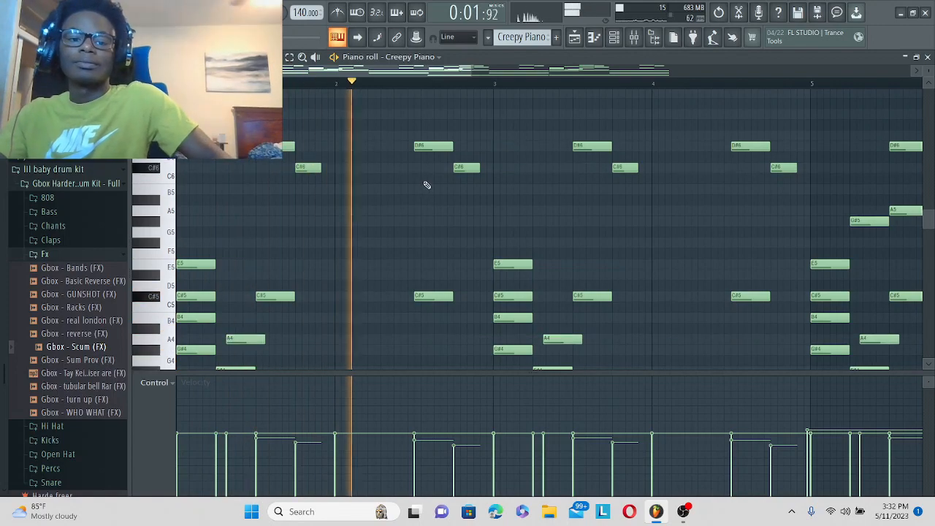
{"action": "scroll", "coordinate": [437, 201], "scroll_direction": "down", "scroll_amount": 3}
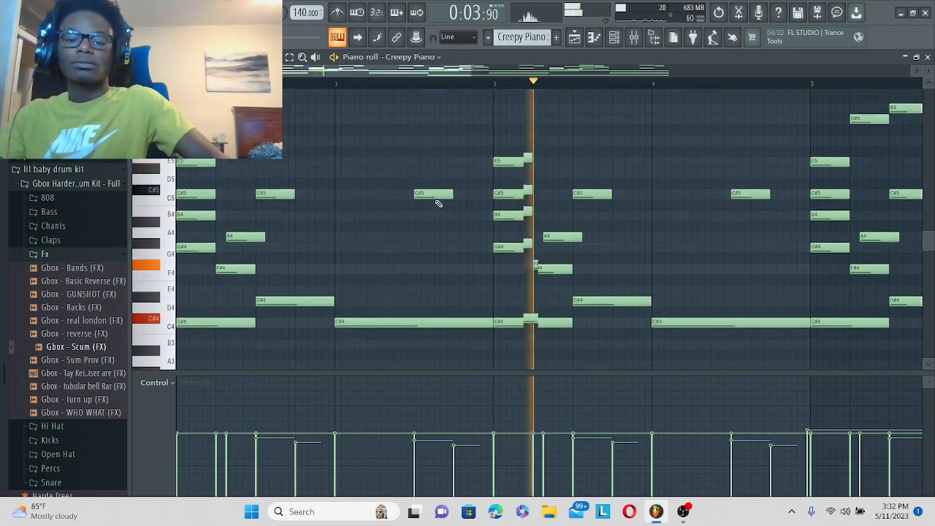
{"action": "key", "text": "space"}
{"action": "scroll", "coordinate": [431, 197], "scroll_direction": "up", "scroll_amount": 4}
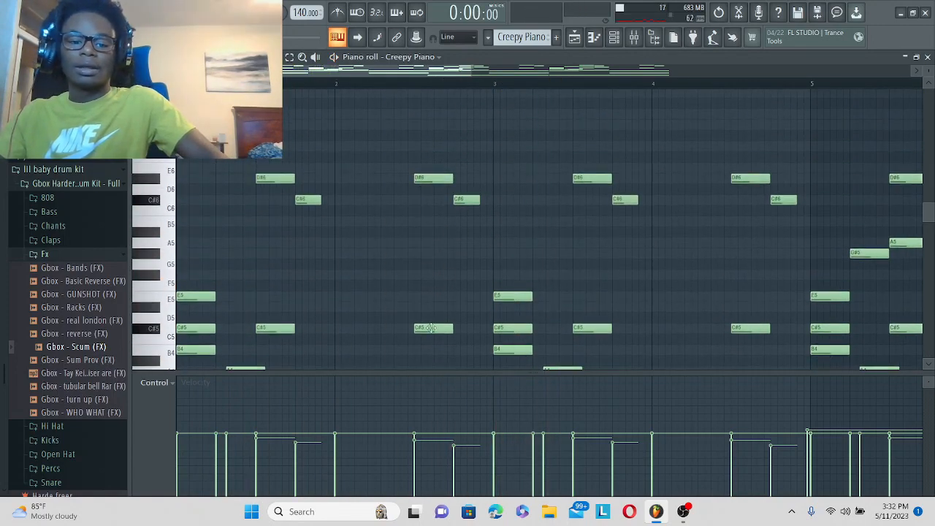
Play the Creepy Piano pattern from the start through bar 5 while following its low and high notes, and stop playback.
{"action": "scroll", "coordinate": [291, 288], "scroll_direction": "down", "scroll_amount": 3}
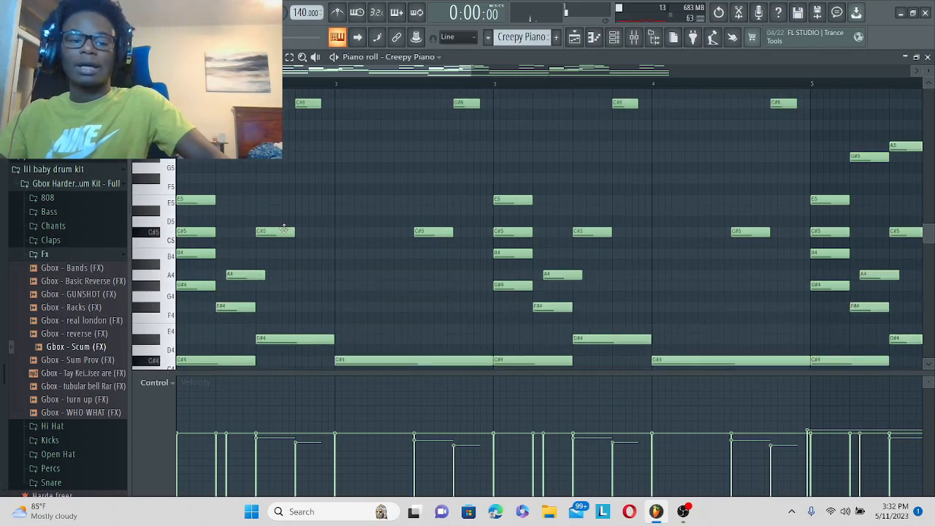
{"action": "mouse_move", "coordinate": [217, 232]}
{"action": "left_mouse_down"}
{"action": "mouse_move", "coordinate": [452, 234]}
{"action": "mouse_move", "coordinate": [217, 241]}
{"action": "left_mouse_up"}
{"action": "key", "text": "space"}
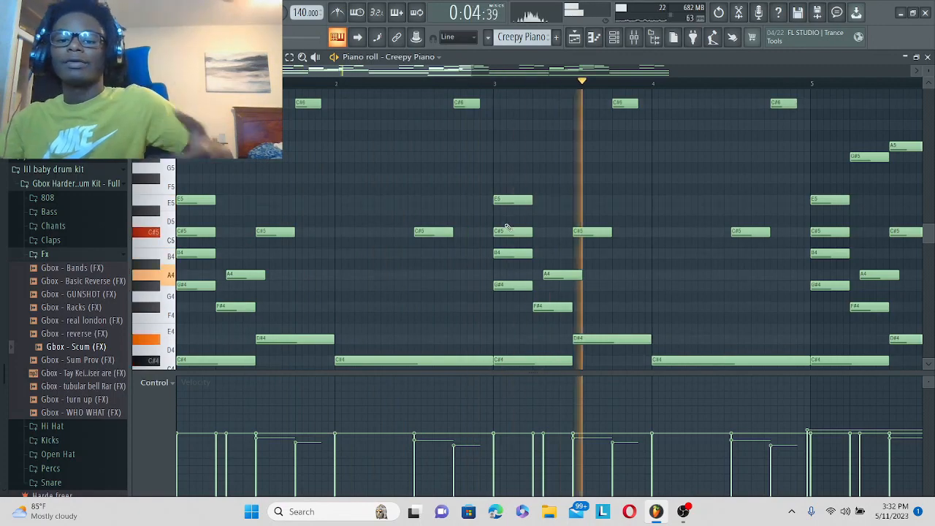
{"action": "scroll", "coordinate": [502, 83], "scroll_direction": "down", "scroll_amount": 2}
{"action": "scroll", "coordinate": [502, 83], "scroll_direction": "down", "scroll_amount": 3}
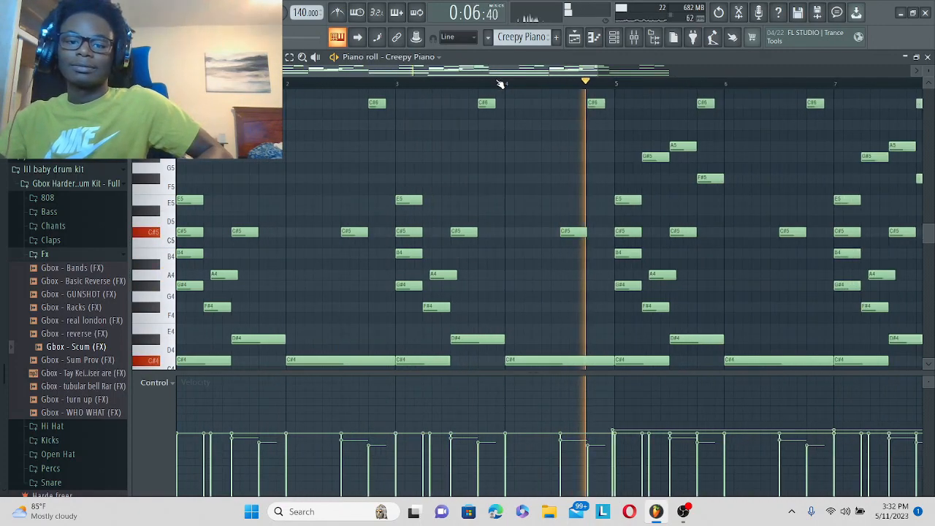
{"action": "scroll", "coordinate": [485, 166], "scroll_direction": "up", "scroll_amount": 3}
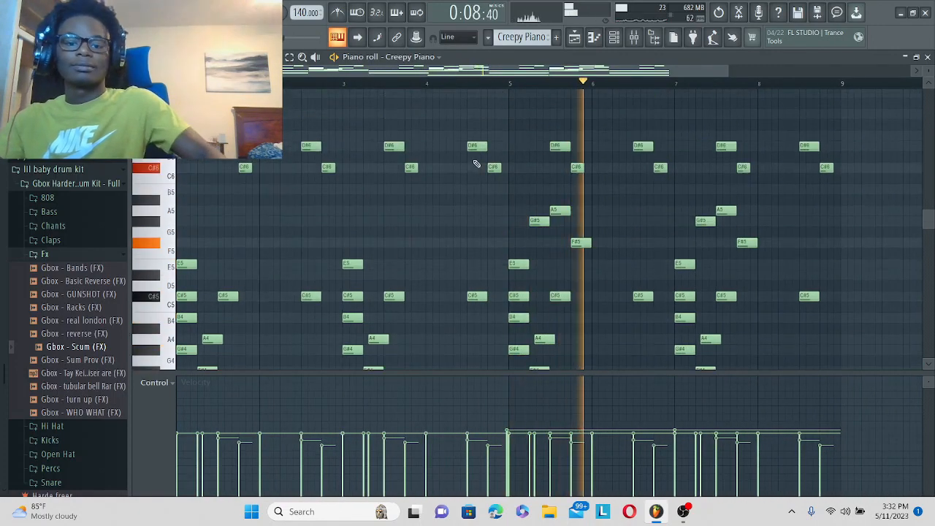
{"action": "key", "text": "space"}
Place the playback position at bar 3, play the bar while comparing its low and high notes, and stop at bar 4.
{"action": "left_click", "coordinate": [343, 88]}
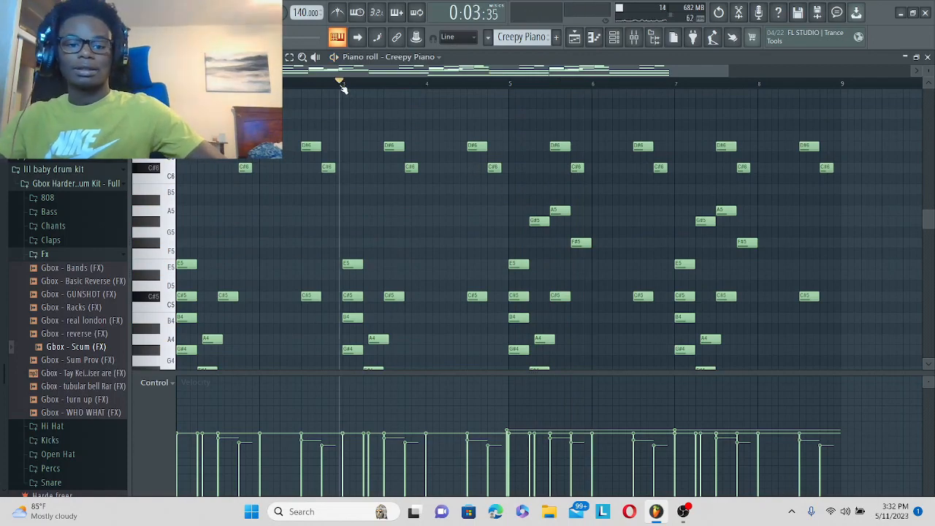
{"action": "scroll", "coordinate": [361, 99], "scroll_direction": "down", "scroll_amount": 1}
{"action": "key", "text": "space"}
{"action": "scroll", "coordinate": [390, 108], "scroll_direction": "down", "scroll_amount": 2}
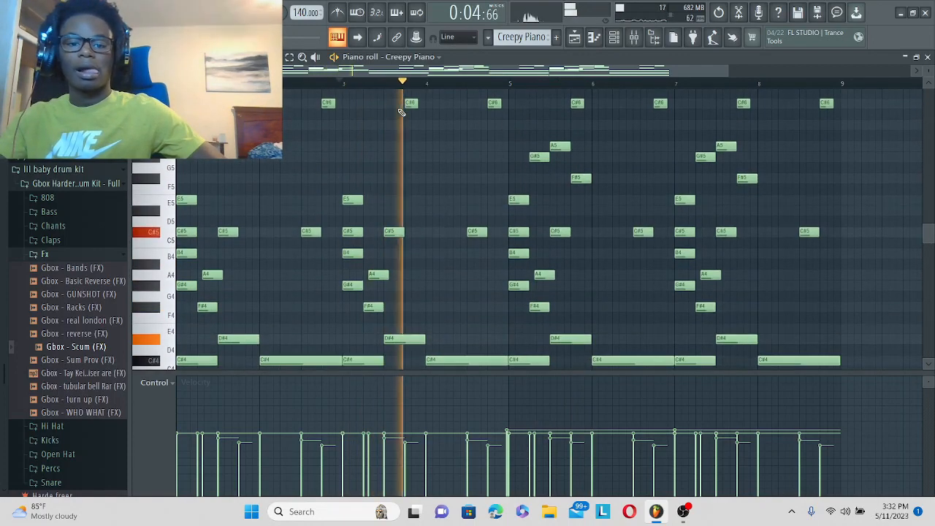
{"action": "scroll", "coordinate": [434, 115], "scroll_direction": "up", "scroll_amount": 2}
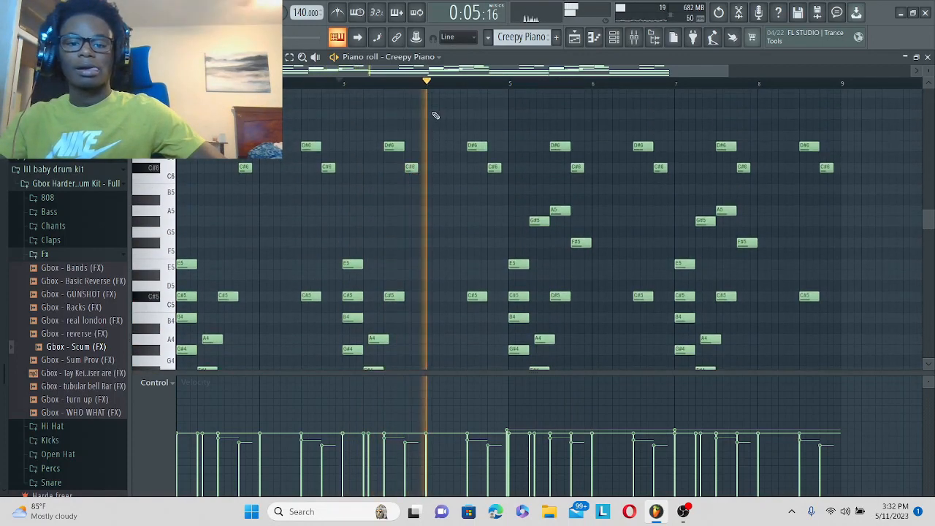
{"action": "key", "text": "space"}
Place the playback position just before bar 5, play into bar 6, and stop playback.
{"action": "scroll", "coordinate": [497, 93], "scroll_direction": "up", "scroll_amount": 3}
{"action": "left_click", "coordinate": [497, 82]}
{"action": "scroll", "coordinate": [524, 124], "scroll_direction": "down", "scroll_amount": 4}
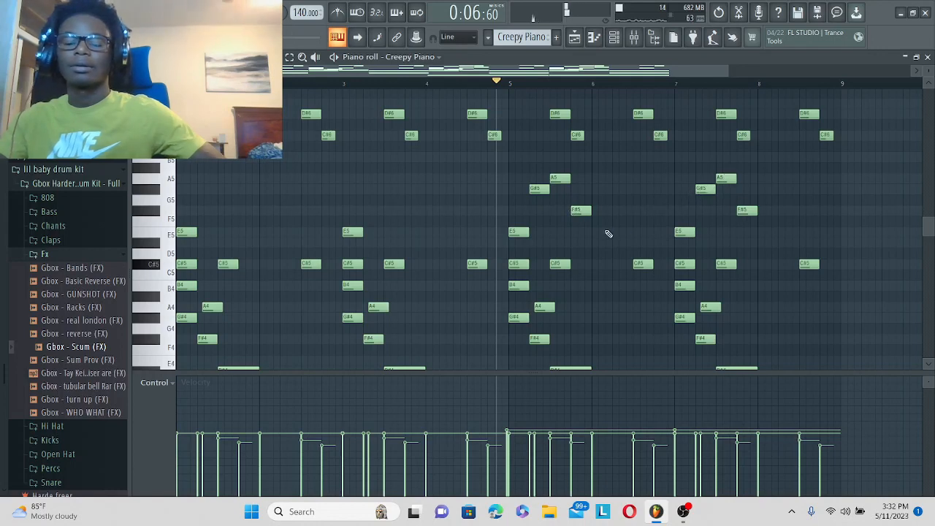
{"action": "key", "text": "space"}
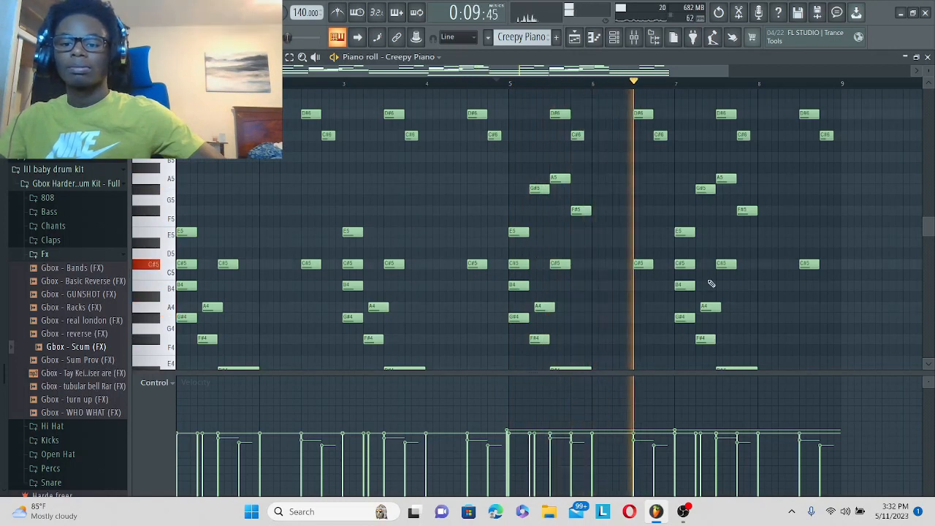
{"action": "scroll", "coordinate": [709, 277], "scroll_direction": "down", "scroll_amount": 2}
{"action": "key", "text": "space"}
Examine the high notes and the added bar 5 to 8 melody, and play from just before bar 5 to the pattern's end.
{"action": "scroll", "coordinate": [699, 230], "scroll_direction": "up", "scroll_amount": 2}
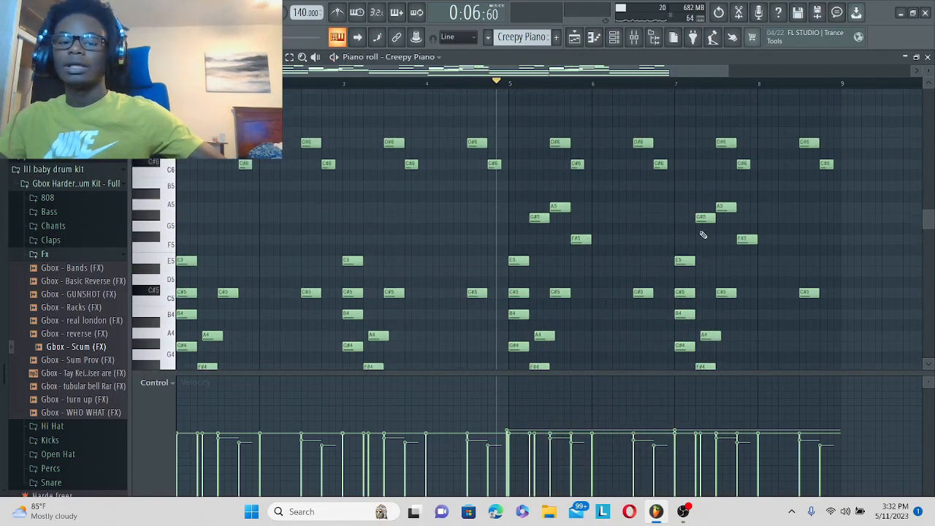
{"action": "left_click_drag", "start_coordinate": [880, 116], "coordinate": [522, 215]}
{"action": "left_click_drag", "start_coordinate": [501, 142], "coordinate": [179, 332]}
{"action": "left_click", "coordinate": [599, 186], "text": "ctrl"}
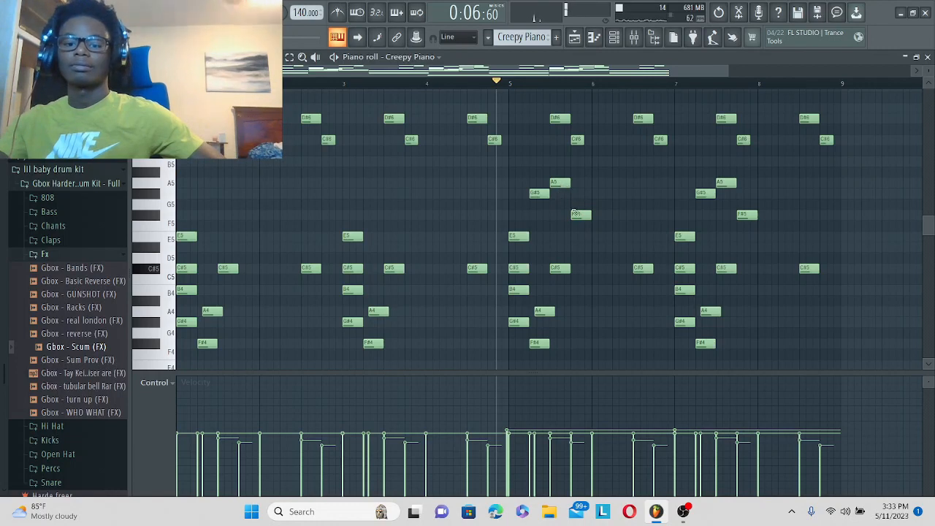
{"action": "key", "text": "space"}
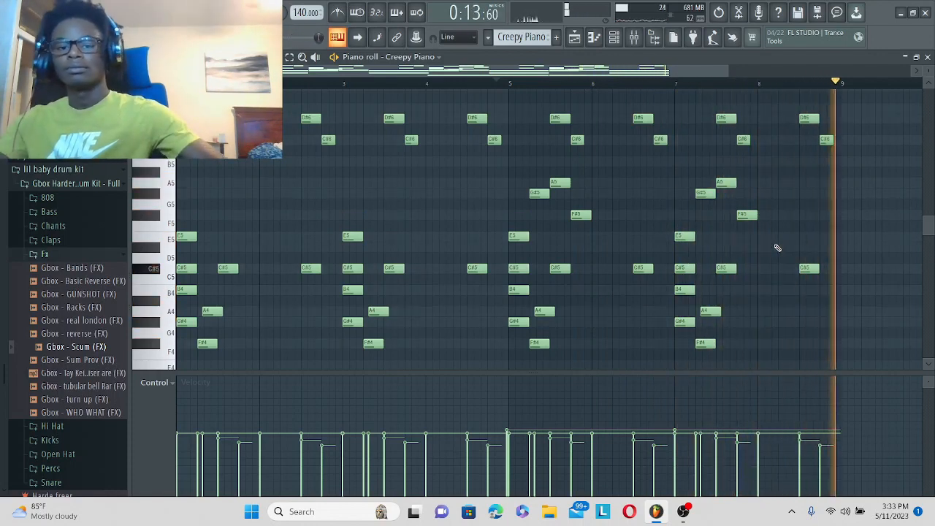
{"action": "key", "text": "space"}
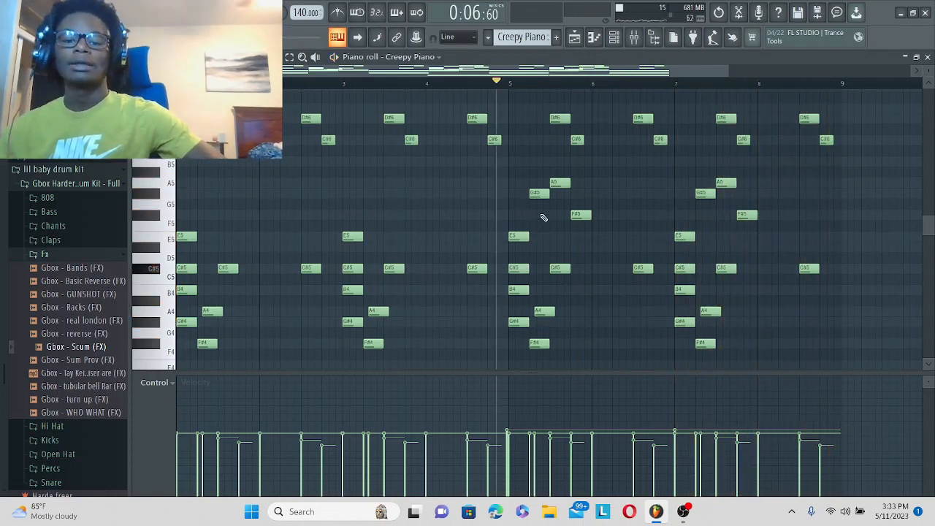
Open the strings pattern from the playlist and show the Xpand!2 instrument of its channel.
{"action": "scroll", "coordinate": [572, 339], "scroll_direction": "down", "scroll_amount": 2}
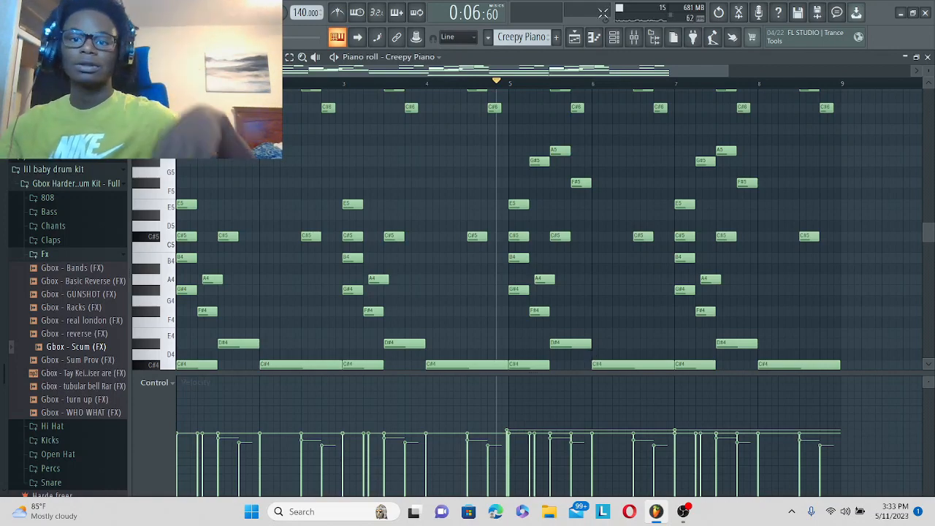
{"action": "key", "text": "F5"}
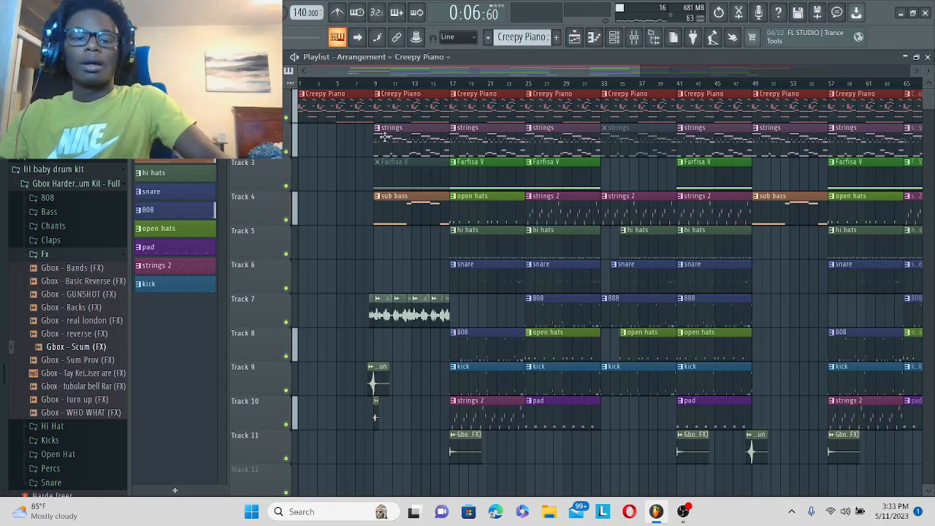
{"action": "double_click", "coordinate": [385, 137]}
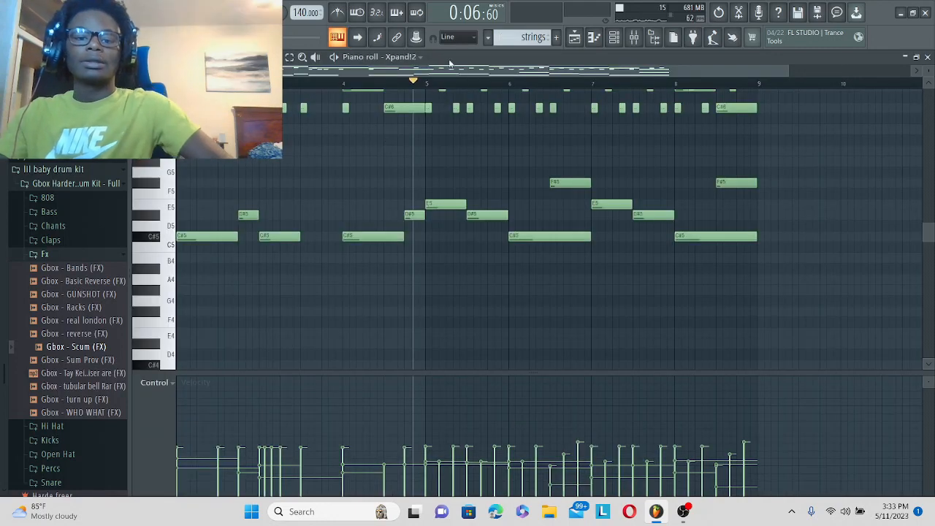
{"action": "left_click", "coordinate": [596, 41]}
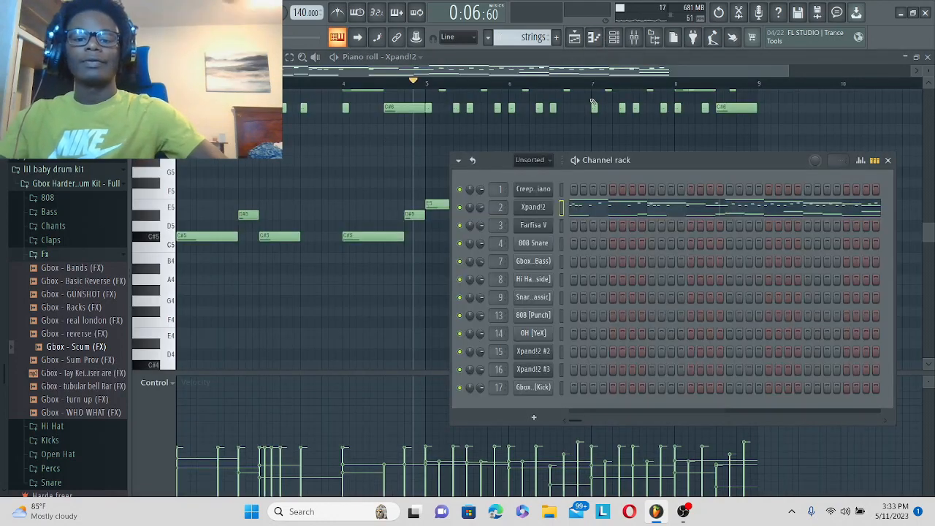
{"action": "left_click", "coordinate": [534, 207]}
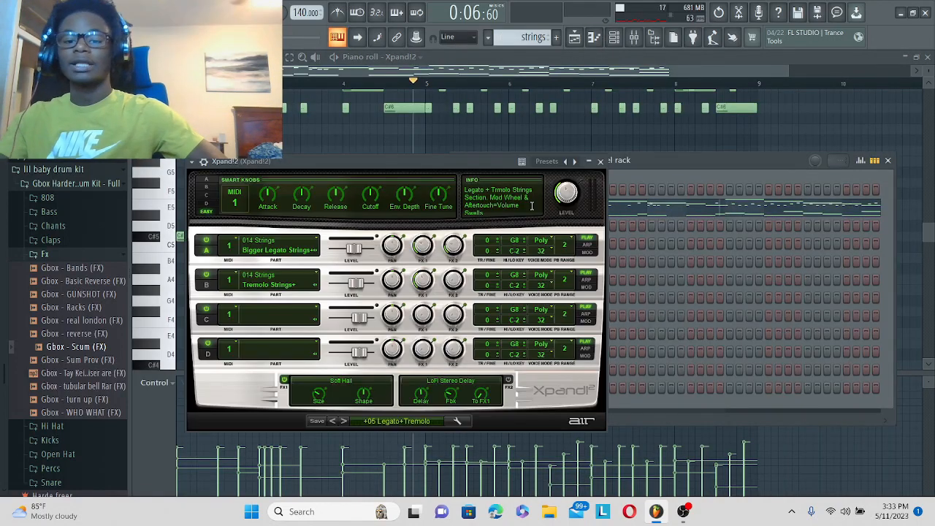
Show the +05 Legato+Tremolo preset in Xpand!2's 16 Strings category, and close the instrument without changing the preset.
{"action": "left_click", "coordinate": [406, 422]}
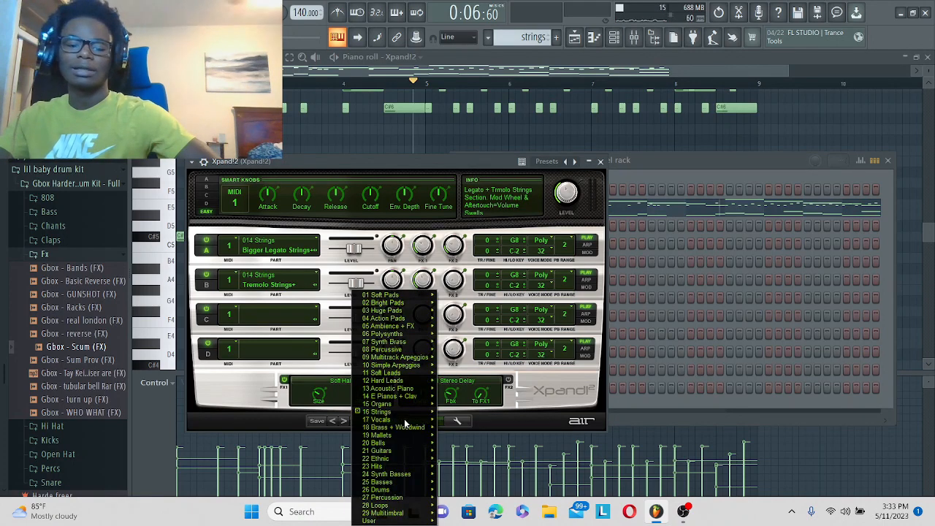
{"action": "mouse_move", "coordinate": [412, 414]}
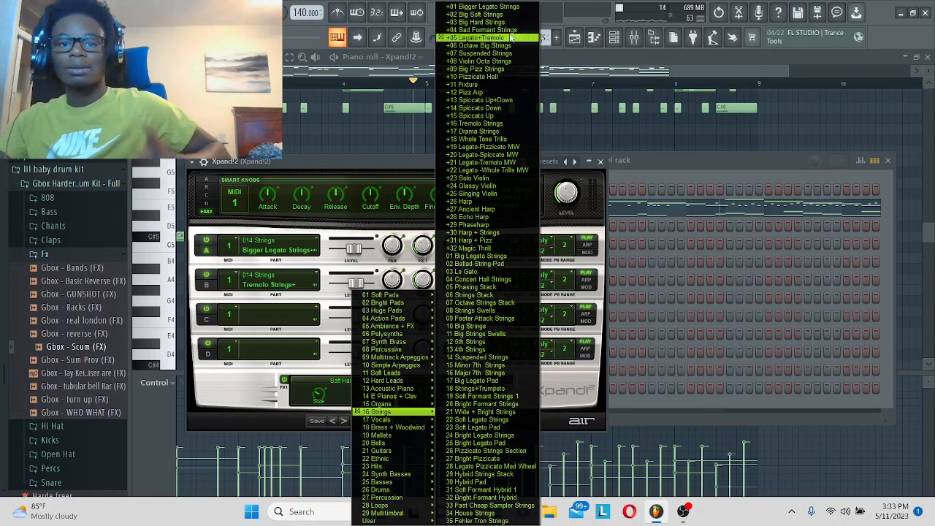
{"action": "left_click", "coordinate": [600, 161]}
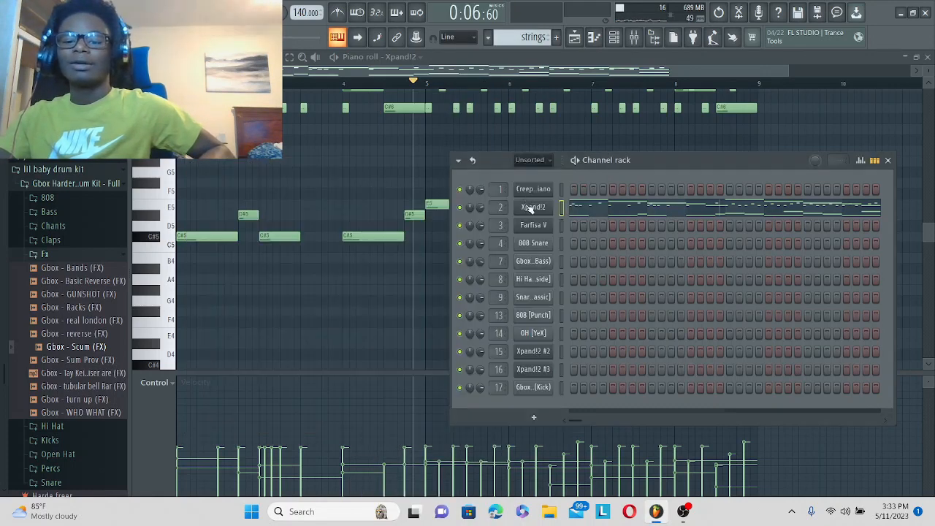
Return to the strings pattern's Xpand!2 piano roll, play it from the start through bar 8, and stop playback.
{"action": "right_click", "coordinate": [557, 208]}
{"action": "left_click", "coordinate": [561, 208]}
{"action": "right_click", "coordinate": [557, 208]}
{"action": "left_click", "coordinate": [566, 208]}
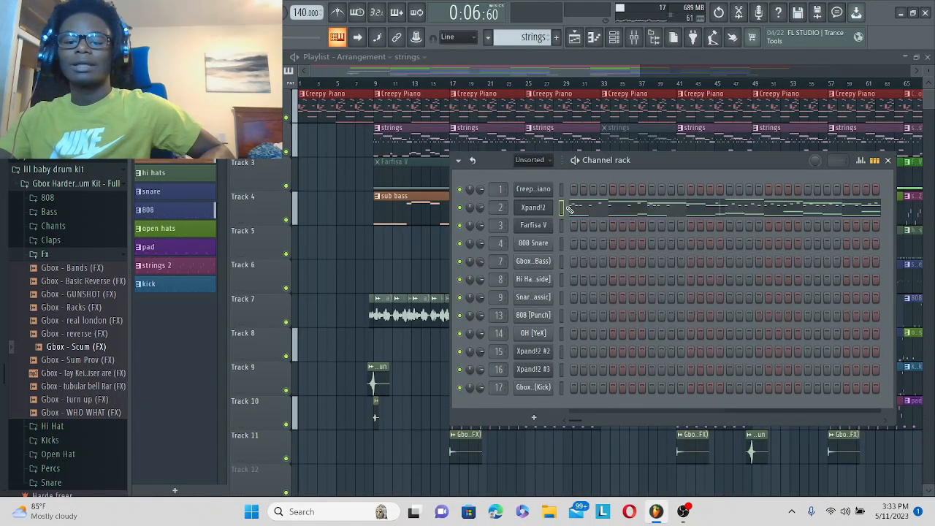
{"action": "scroll", "coordinate": [509, 226], "scroll_direction": "up", "scroll_amount": 5}
{"action": "key", "text": "space"}
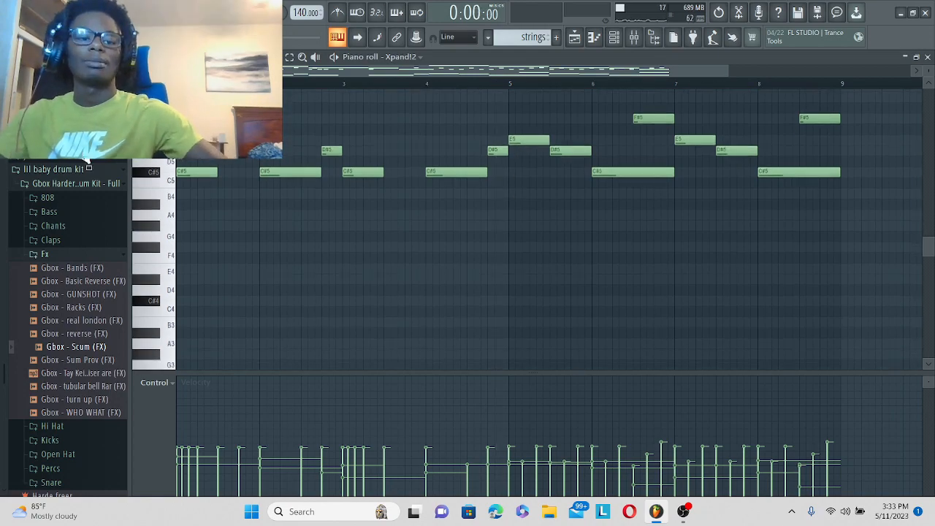
{"action": "key", "text": "space"}
{"action": "scroll", "coordinate": [211, 186], "scroll_direction": "down", "scroll_amount": 1}
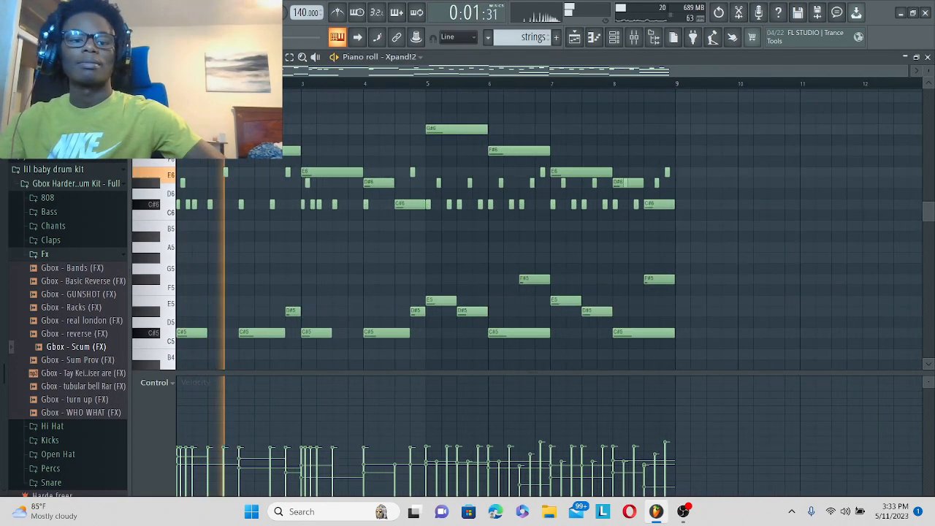
{"action": "scroll", "coordinate": [211, 187], "scroll_direction": "up", "scroll_amount": 1}
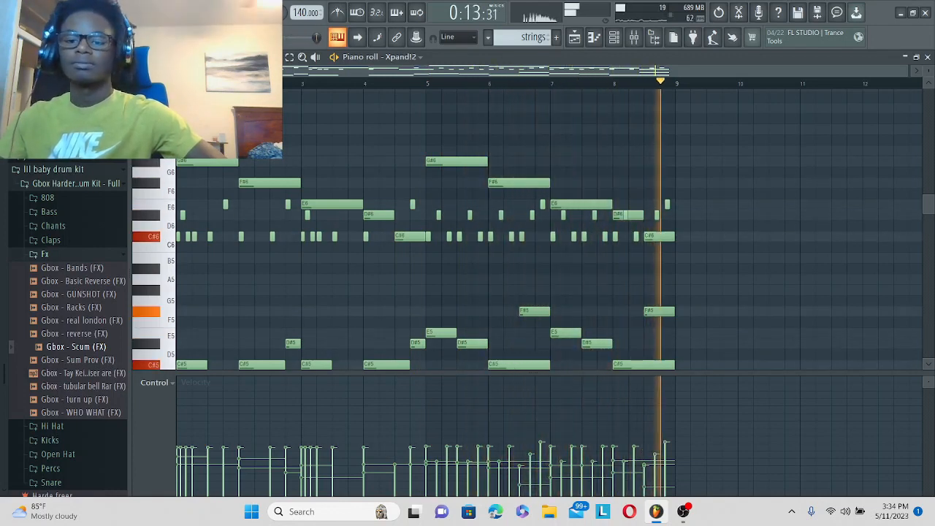
{"action": "key", "text": "space"}
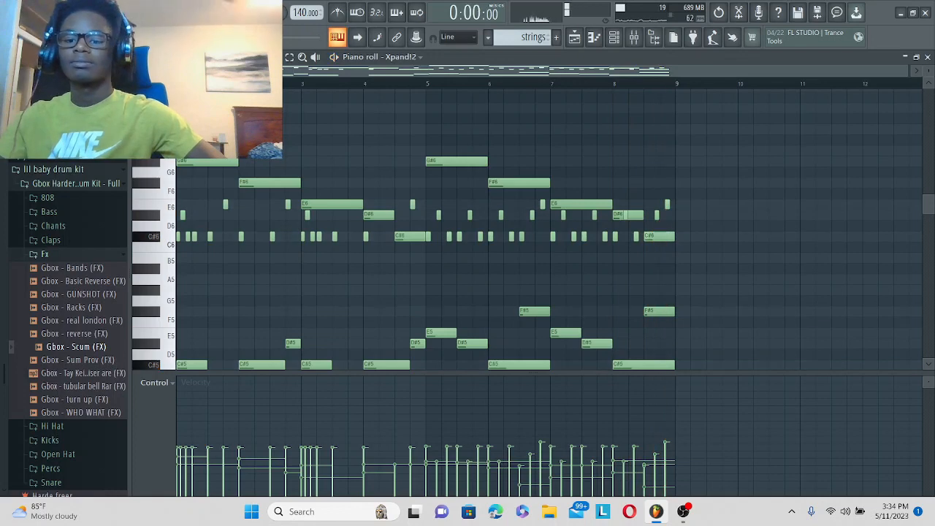
Delete the long D#6 note at the start of bar 8 in the strings pattern.
{"action": "left_click", "coordinate": [630, 217]}
{"action": "right_click", "coordinate": [657, 165]}
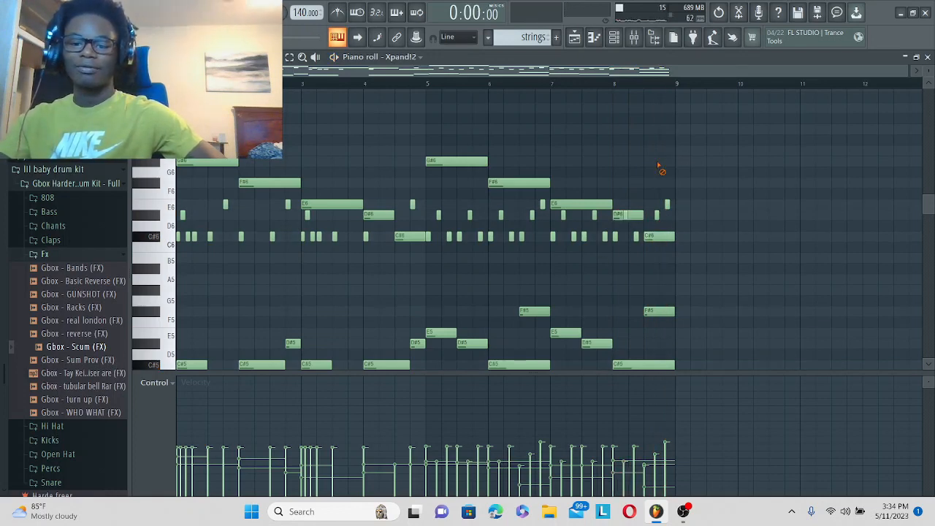
{"action": "right_click", "coordinate": [619, 215]}
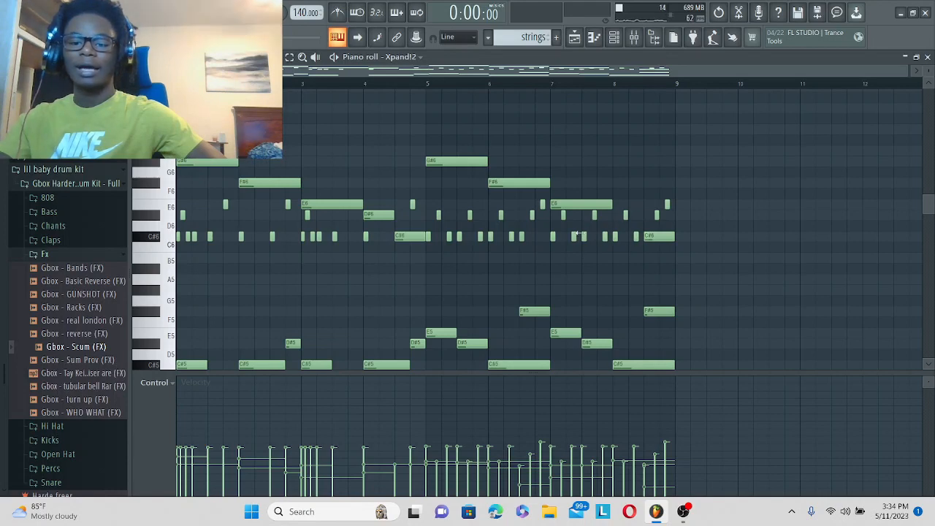
Highlight the short C#6 and D#6 notes in bar 5, and draw the long D#6 note back at the start of bar 8.
{"action": "left_click_drag", "start_coordinate": [434, 199], "coordinate": [473, 180]}
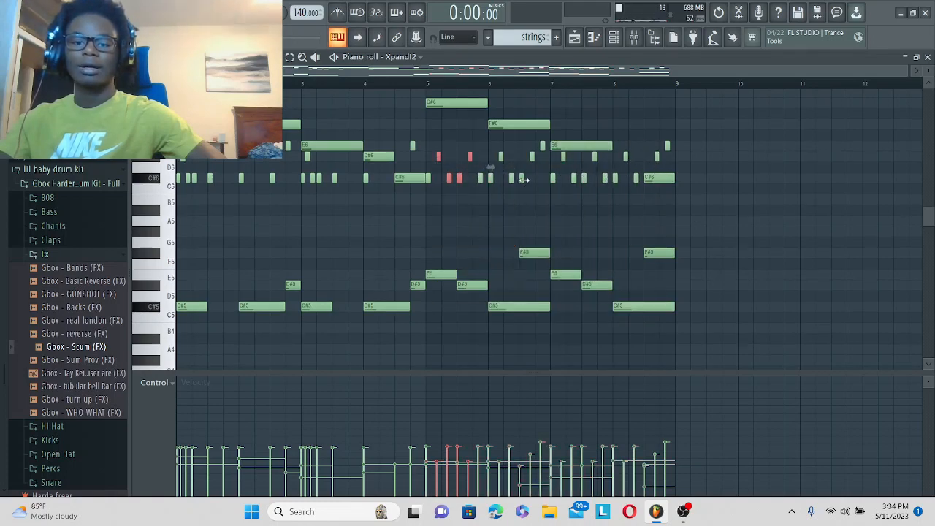
{"action": "left_click_drag", "start_coordinate": [527, 189], "coordinate": [541, 144]}
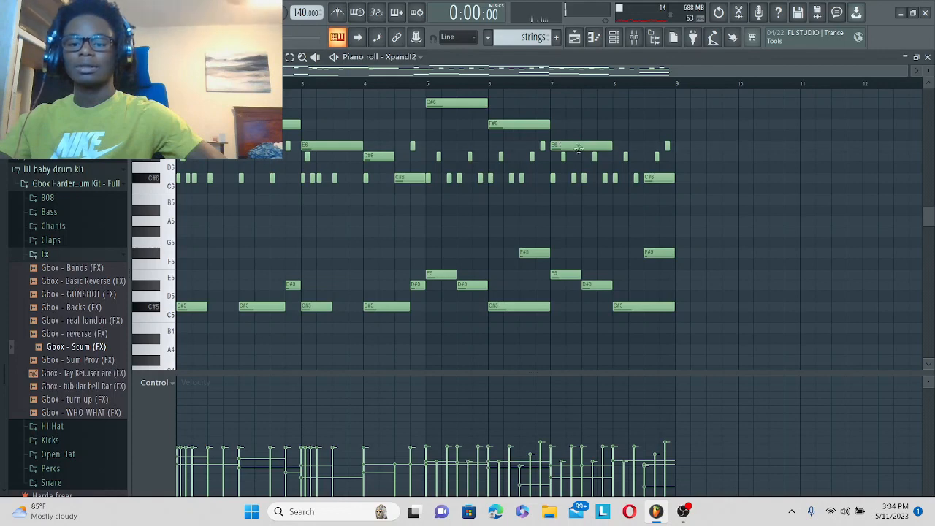
{"action": "left_click", "coordinate": [619, 161]}
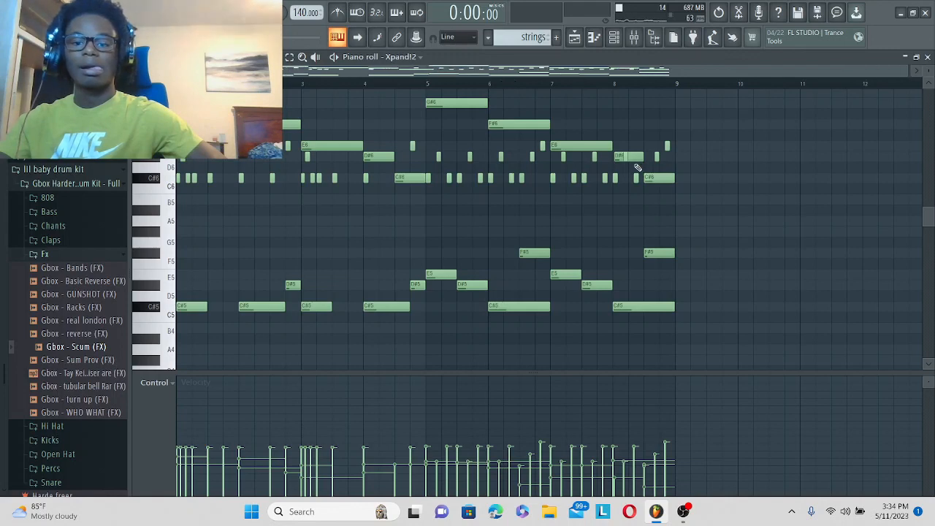
Play the strings pattern from the start through bar 7 and stop playback.
{"action": "key", "text": "space"}
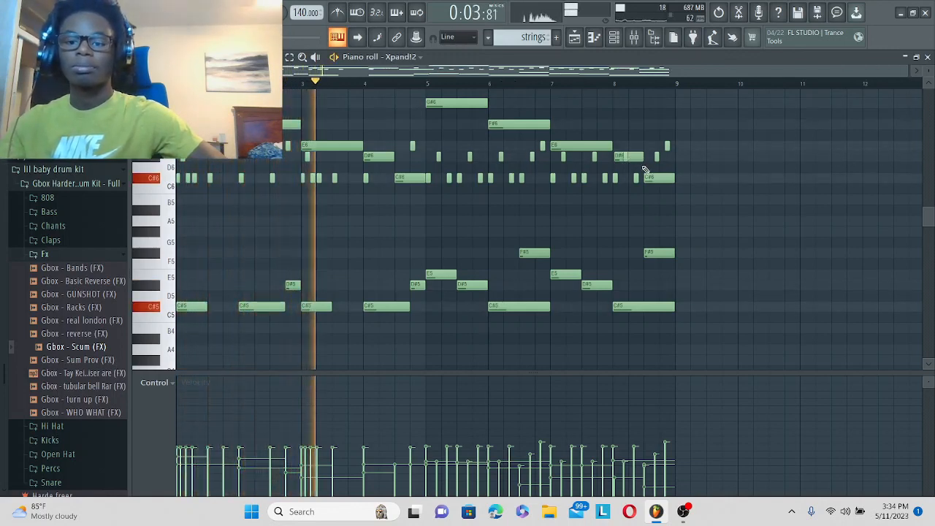
{"action": "scroll", "coordinate": [654, 184], "scroll_direction": "down", "scroll_amount": 1}
{"action": "scroll", "coordinate": [652, 180], "scroll_direction": "up", "scroll_amount": 1}
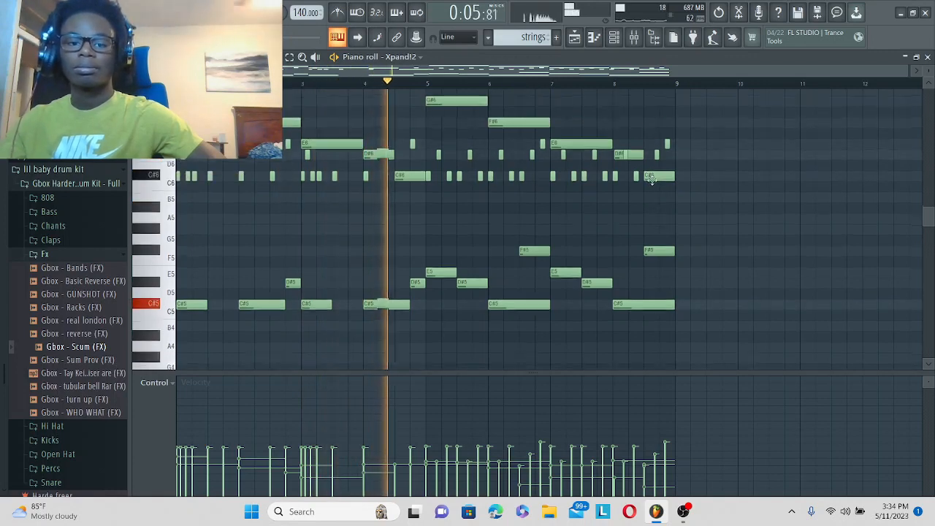
{"action": "scroll", "coordinate": [653, 181], "scroll_direction": "up", "scroll_amount": 1}
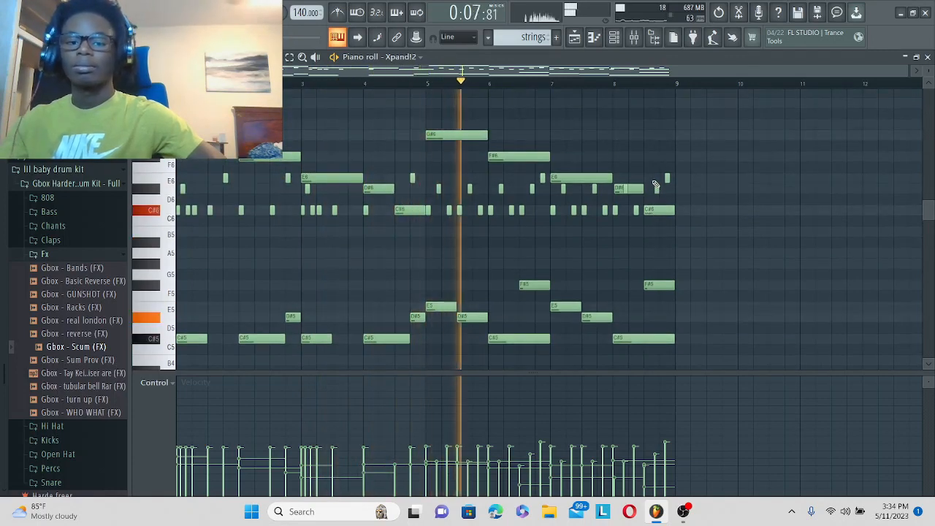
{"action": "scroll", "coordinate": [654, 183], "scroll_direction": "down", "scroll_amount": 1}
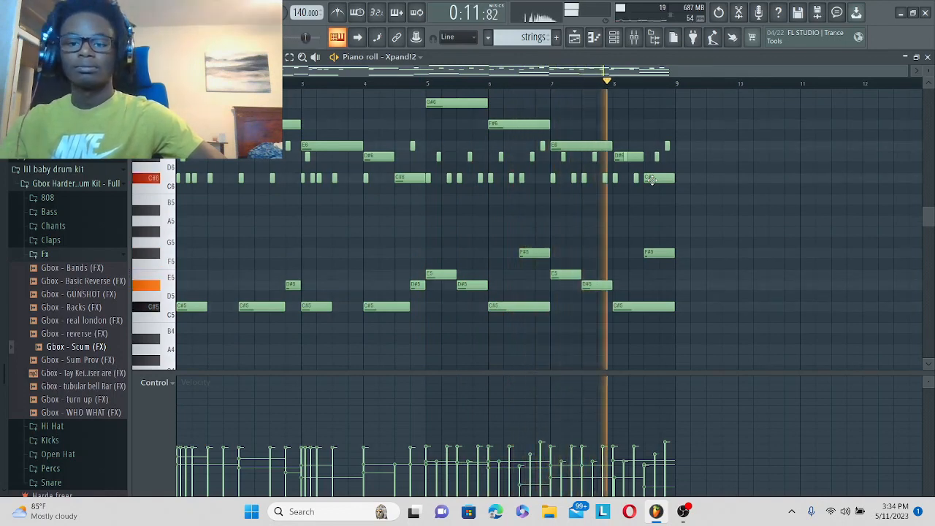
{"action": "key", "text": "space"}
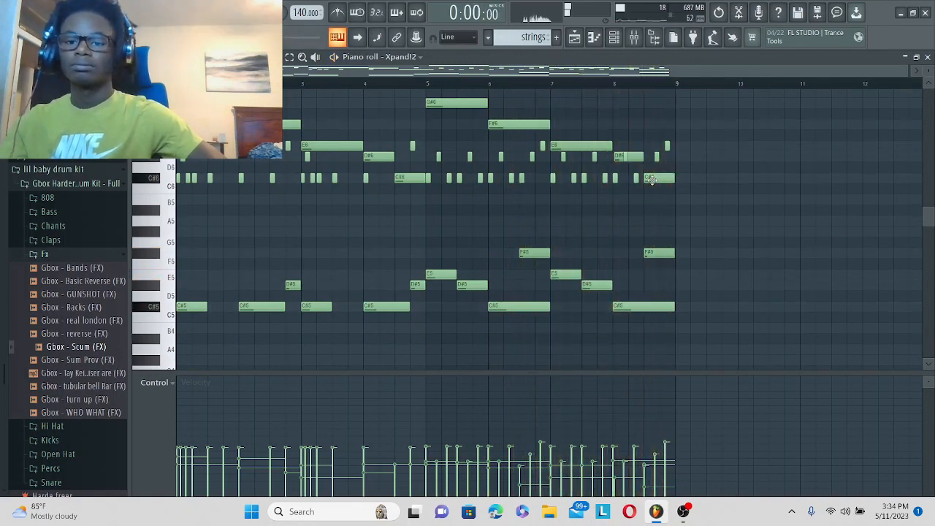
Align the long D#6 note in bar 8 exactly with the start of the bar.
{"action": "scroll", "coordinate": [372, 96], "scroll_direction": "up", "scroll_amount": 1}
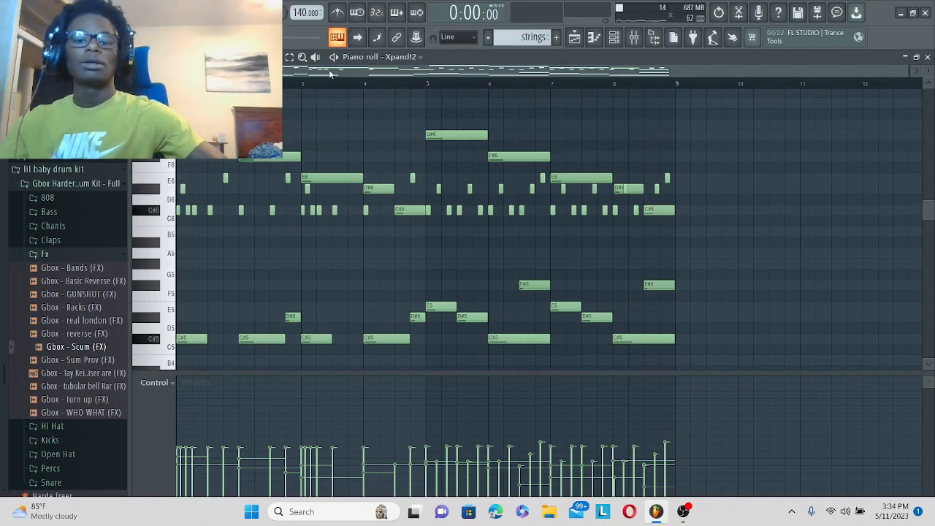
{"action": "scroll", "coordinate": [634, 88], "scroll_direction": "up", "scroll_amount": 4}
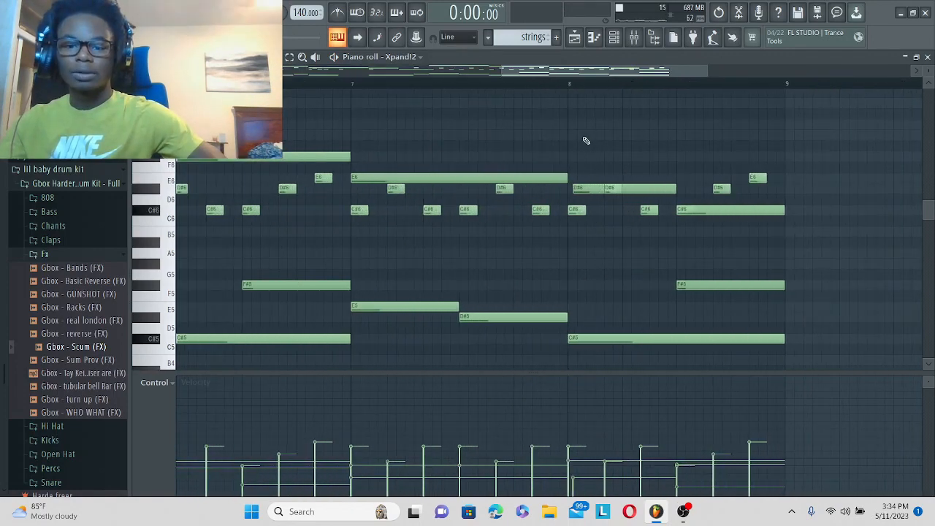
{"action": "left_click_drag", "start_coordinate": [592, 187], "coordinate": [586, 189]}
{"action": "scroll", "coordinate": [520, 79], "scroll_direction": "down", "scroll_amount": 4}
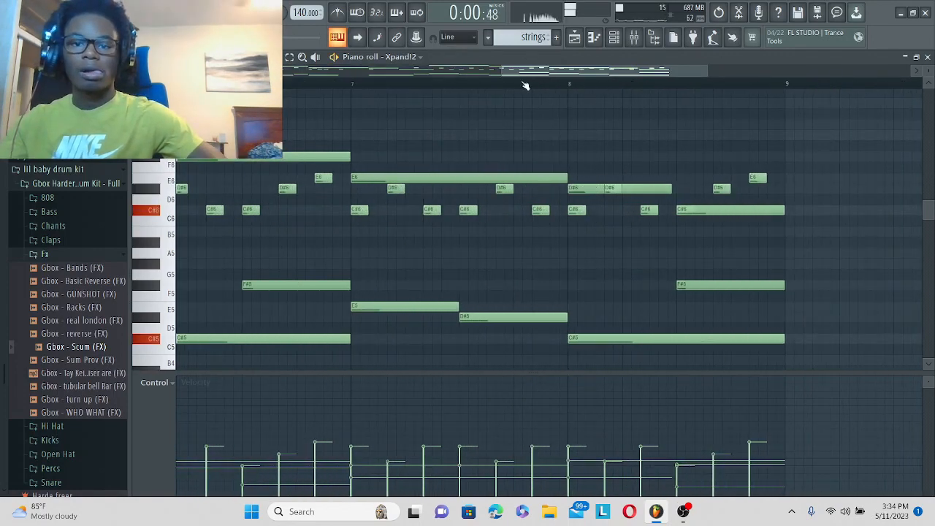
Play the opening bars with the low C#5 to F#5 line in view, stop, and point out the D#5 note ending bar 2.
{"action": "scroll", "coordinate": [228, 177], "scroll_direction": "down", "scroll_amount": 5}
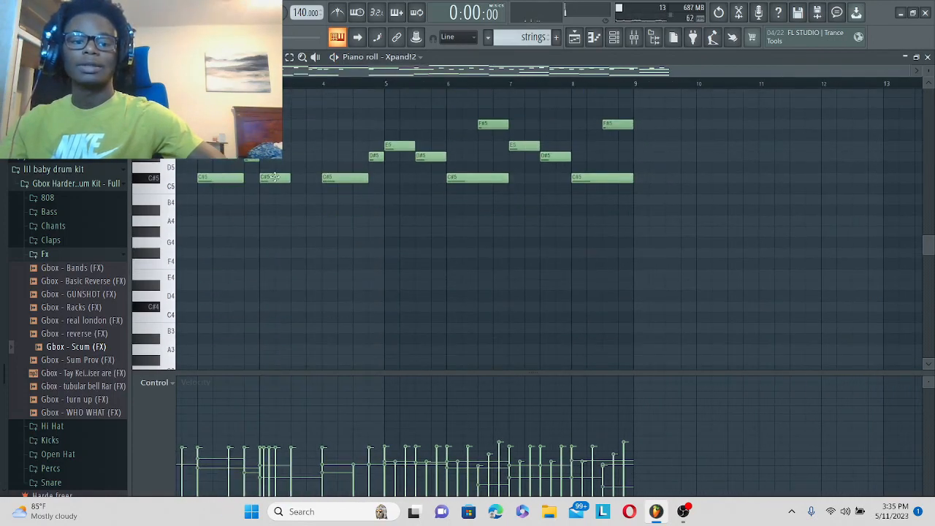
{"action": "scroll", "coordinate": [548, 226], "scroll_direction": "left", "scroll_amount": 2}
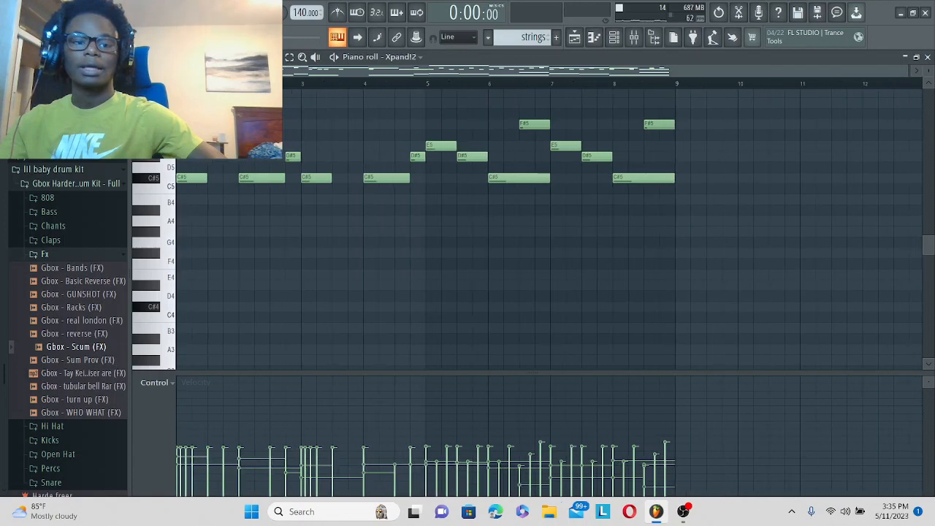
{"action": "key", "text": "space"}
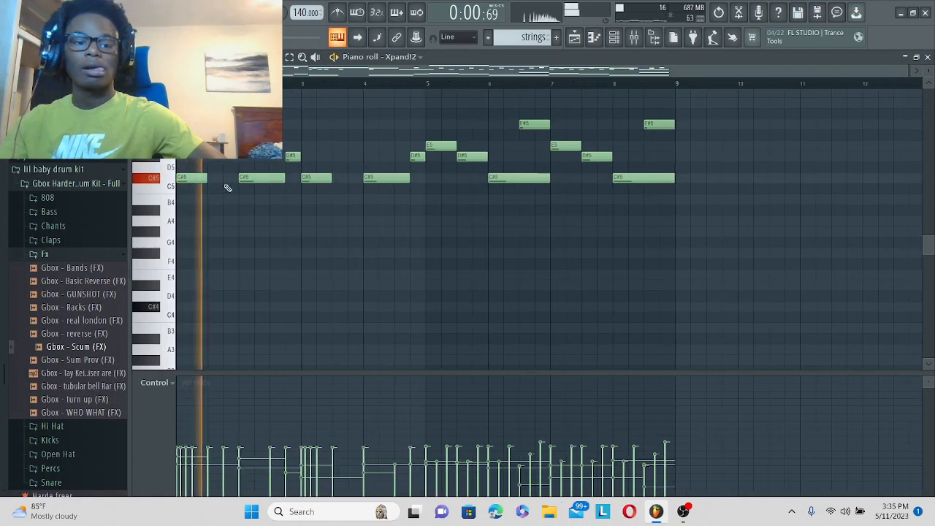
{"action": "scroll", "coordinate": [230, 188], "scroll_direction": "up", "scroll_amount": 2}
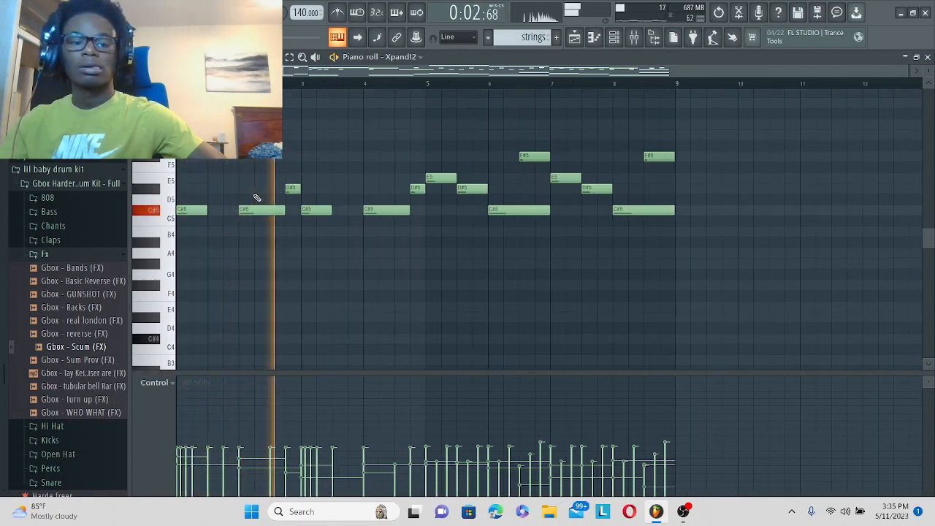
{"action": "key", "text": "space"}
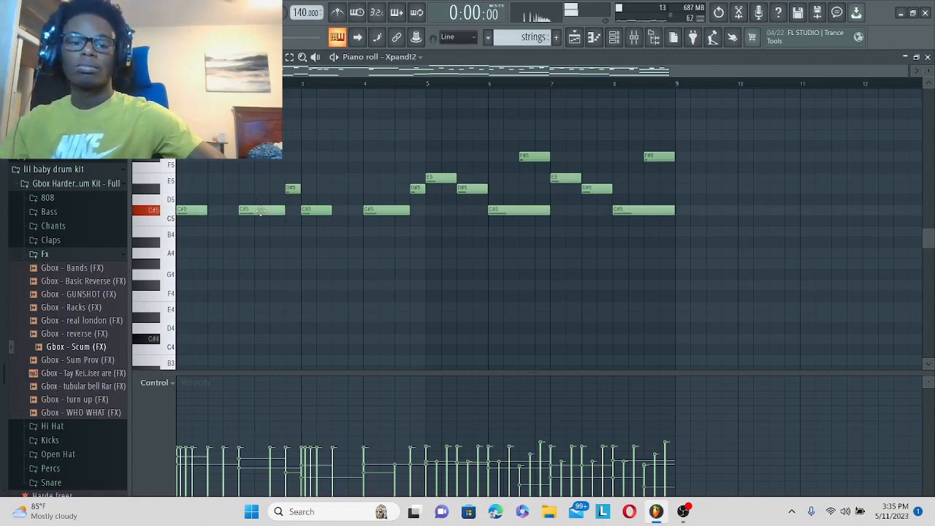
{"action": "left_click", "coordinate": [288, 190]}
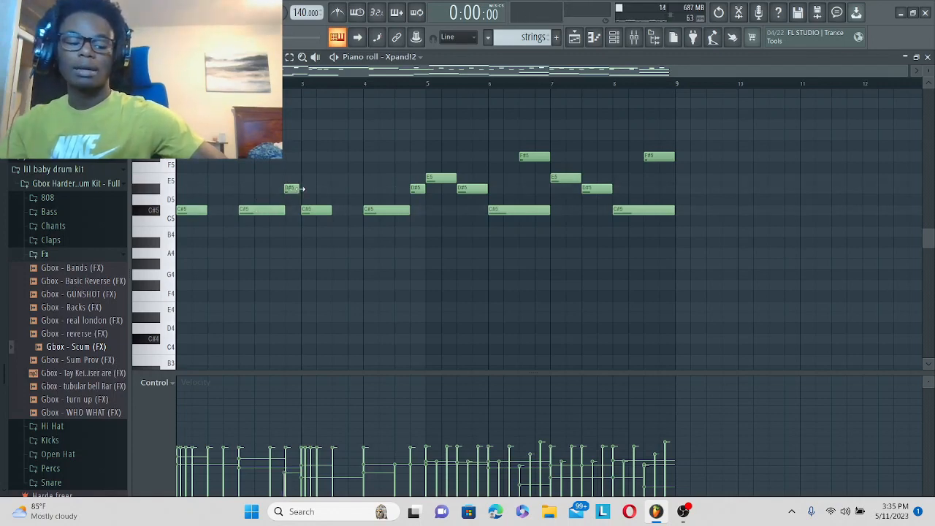
Delete the long upper notes from bar 1 through the D#6 at the start of bar 4, keeping the short notes.
{"action": "scroll", "coordinate": [309, 192], "scroll_direction": "up", "scroll_amount": 5}
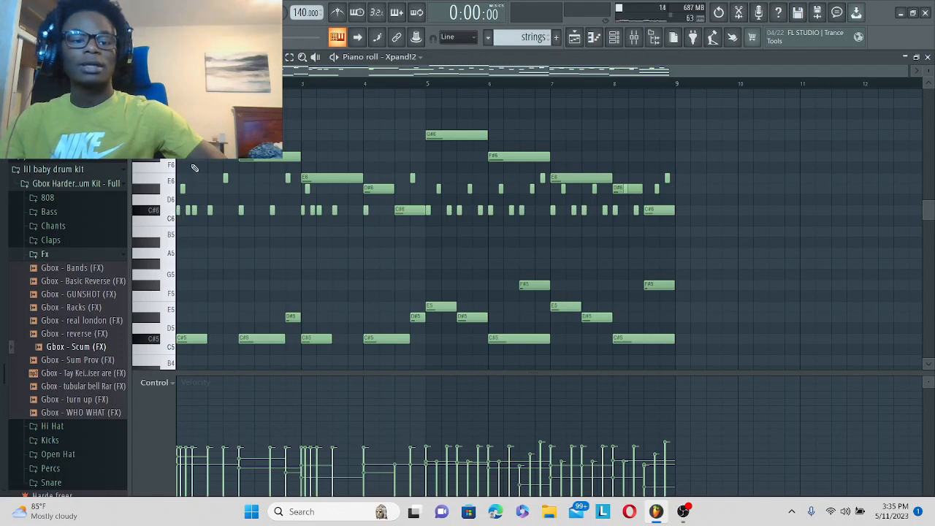
{"action": "left_click_drag", "start_coordinate": [204, 131], "coordinate": [367, 193]}
{"action": "key", "text": "Delete"}
{"action": "key", "text": "Delete"}
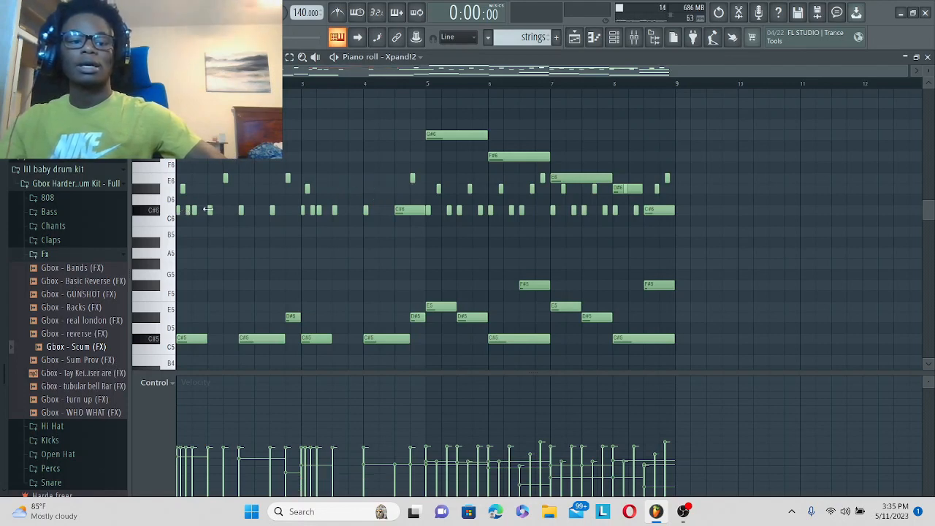
Play the opening bars repeatedly from the start without the long upper notes, stopping after each listen.
{"action": "key", "text": "space"}
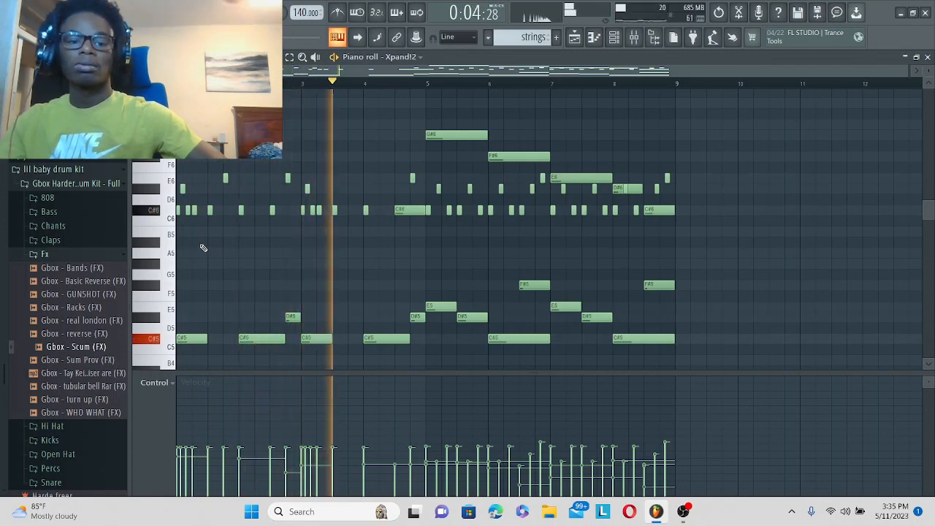
{"action": "key", "text": "space"}
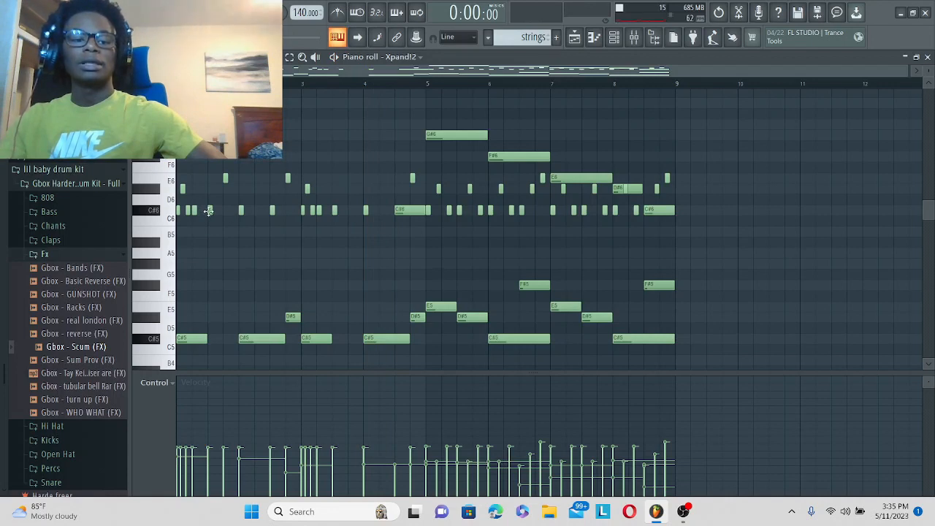
{"action": "key", "text": "space"}
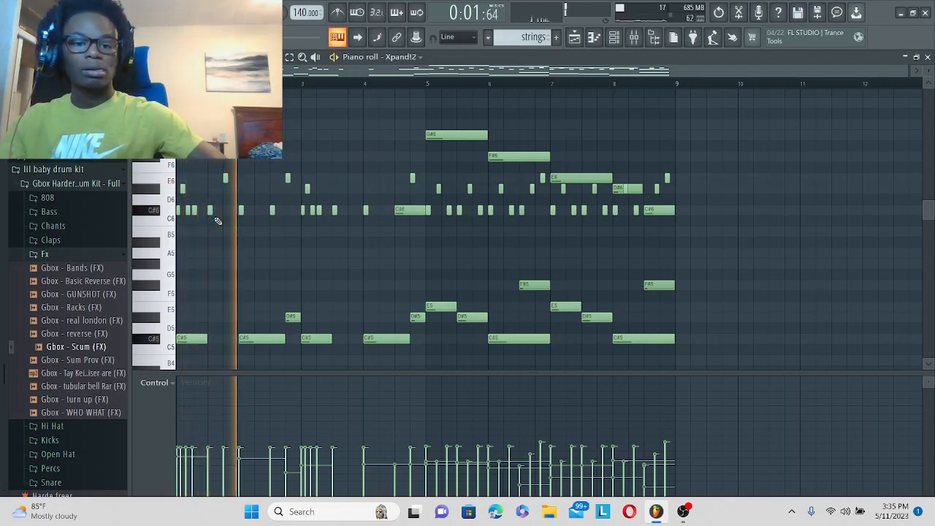
{"action": "key", "text": "space"}
{"action": "key", "text": "space"}
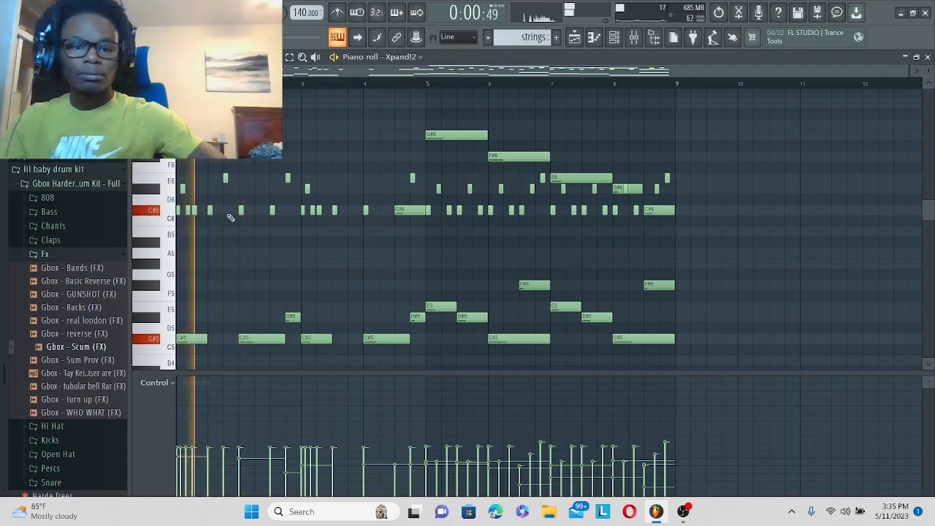
{"action": "key", "text": "space"}
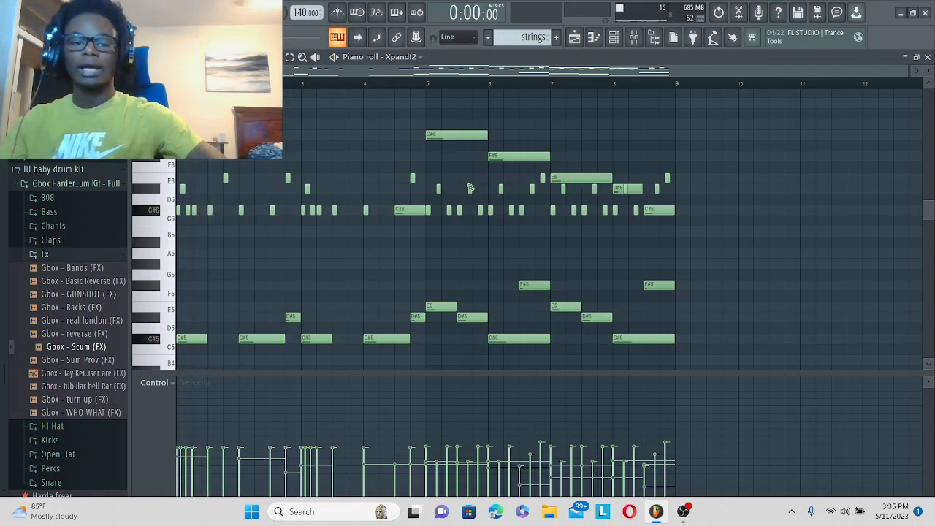
{"action": "key", "text": "space"}
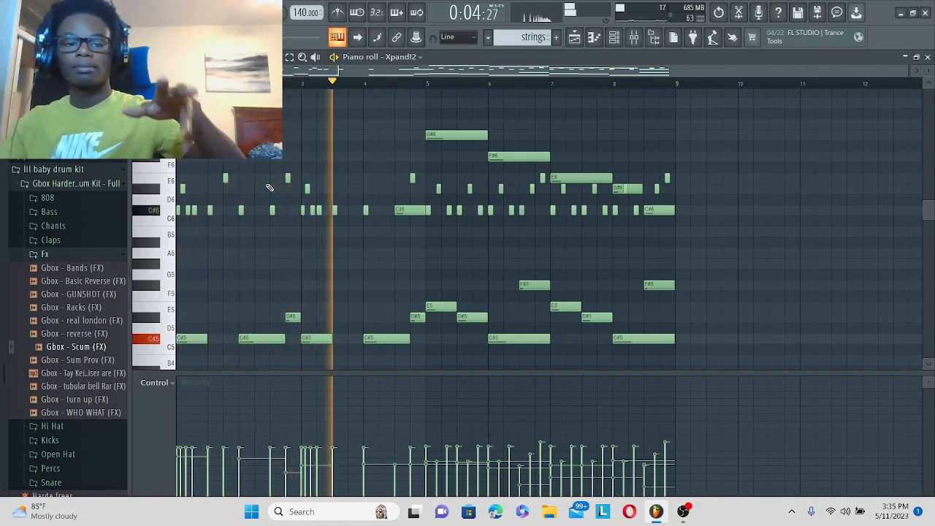
{"action": "key", "text": "space"}
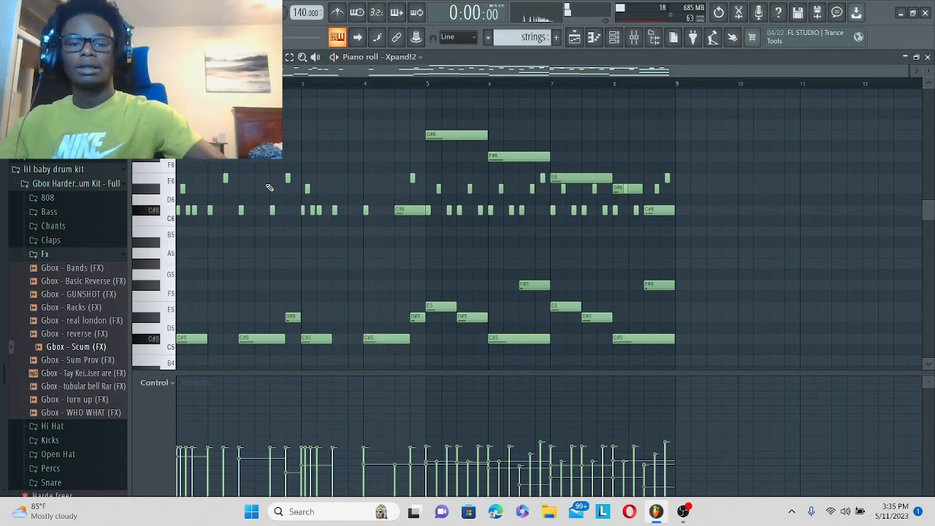
Copy the long G#6, F#6 and E6 notes of bars 5, 6 and 7 into bars 1, 2 and 3.
{"action": "left_click_drag", "start_coordinate": [417, 110], "coordinate": [320, 146]}
{"action": "key", "text": "ctrl+b"}
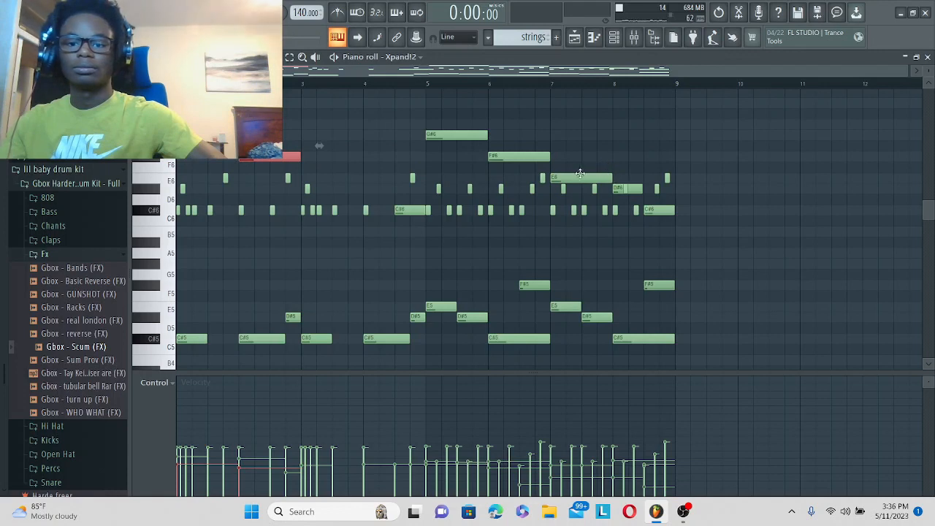
{"action": "left_click_drag", "start_coordinate": [580, 173], "coordinate": [616, 180]}
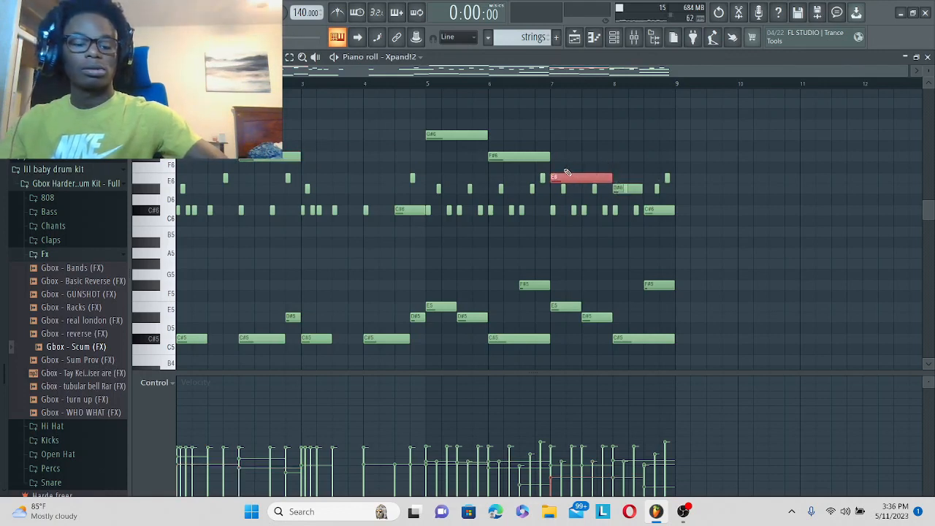
{"action": "key", "text": "ctrl+b"}
{"action": "left_click_drag", "start_coordinate": [629, 178], "coordinate": [313, 178]}
Draw a half-bar D#6 note at the start of bar 4, and play the pattern from the start through bar 8.
{"action": "key", "text": "space"}
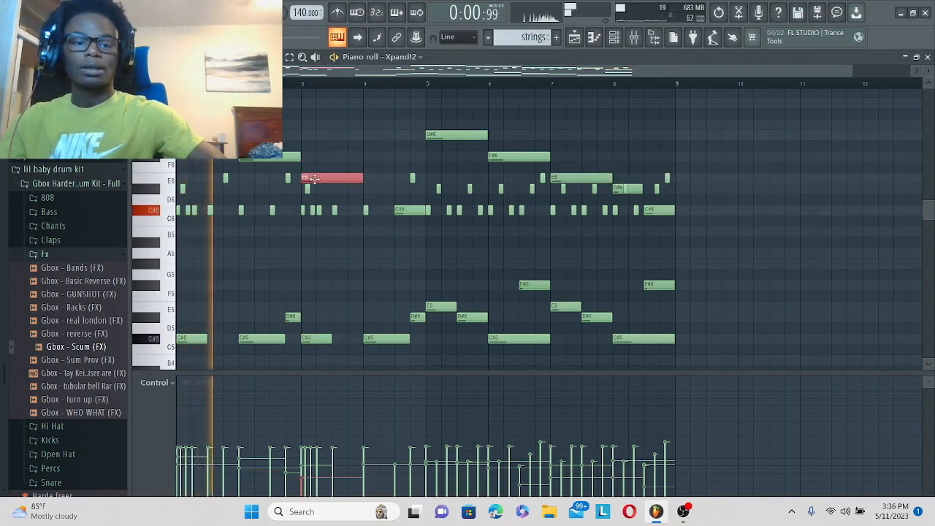
{"action": "left_click", "coordinate": [371, 189]}
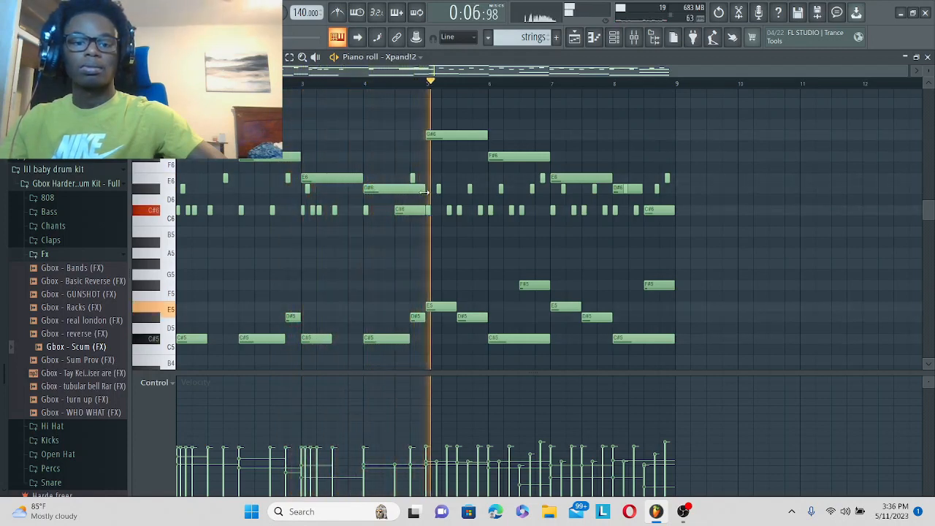
{"action": "key", "text": "space"}
{"action": "left_click_drag", "start_coordinate": [425, 192], "coordinate": [393, 196]}
{"action": "key", "text": "space"}
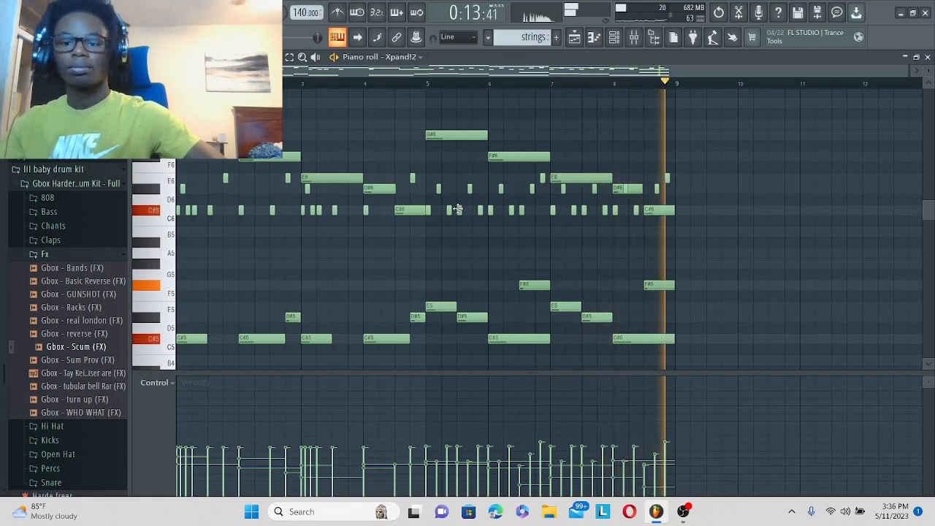
{"action": "key", "text": "space"}
Highlight the short C#6 and D#6 notes around bar 5, select everything in bars 5 to 8, and clear the selection.
{"action": "scroll", "coordinate": [455, 212], "scroll_direction": "down", "scroll_amount": 2}
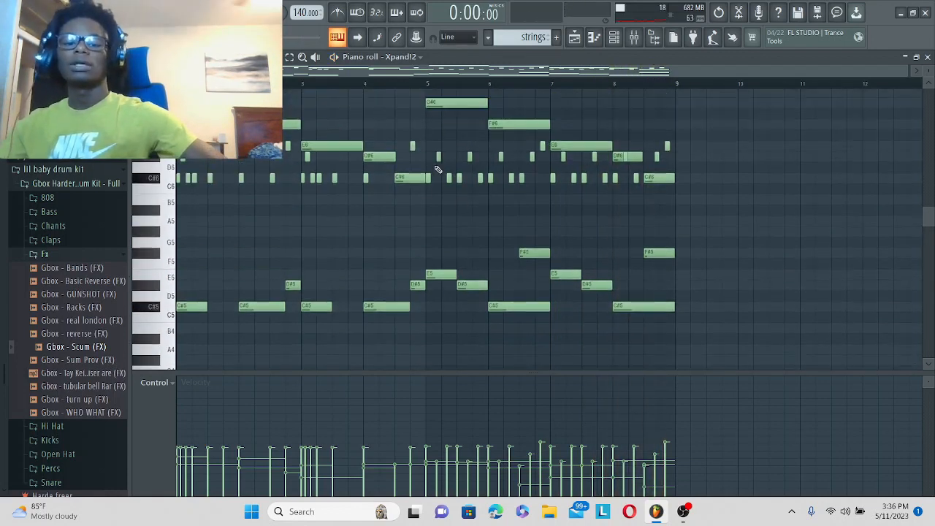
{"action": "left_click_drag", "start_coordinate": [431, 143], "coordinate": [503, 182]}
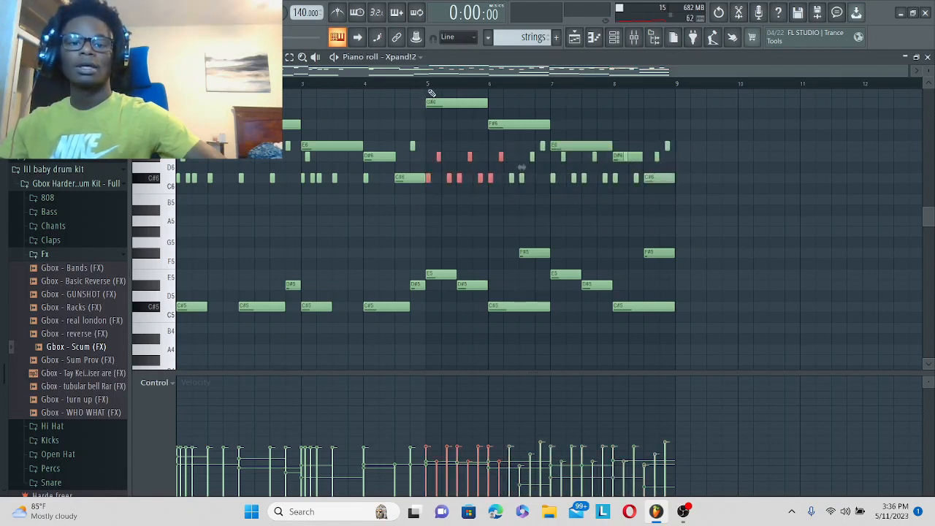
{"action": "left_click_drag", "start_coordinate": [428, 85], "coordinate": [670, 140]}
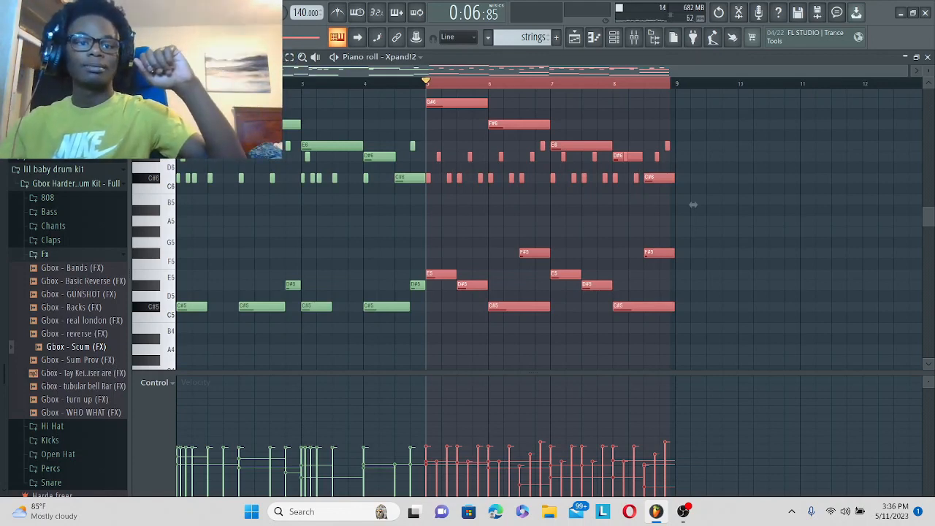
{"action": "right_click", "coordinate": [306, 78]}
Return the playback position to the start, and review the low C#5 to F#5 line and the notes above it.
{"action": "scroll", "coordinate": [431, 190], "scroll_direction": "down", "scroll_amount": 3}
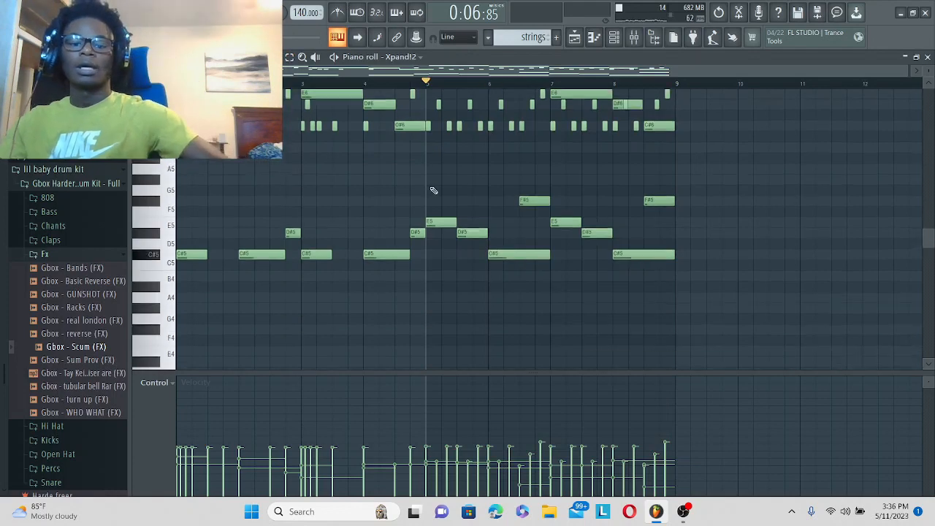
{"action": "left_click", "coordinate": [180, 83]}
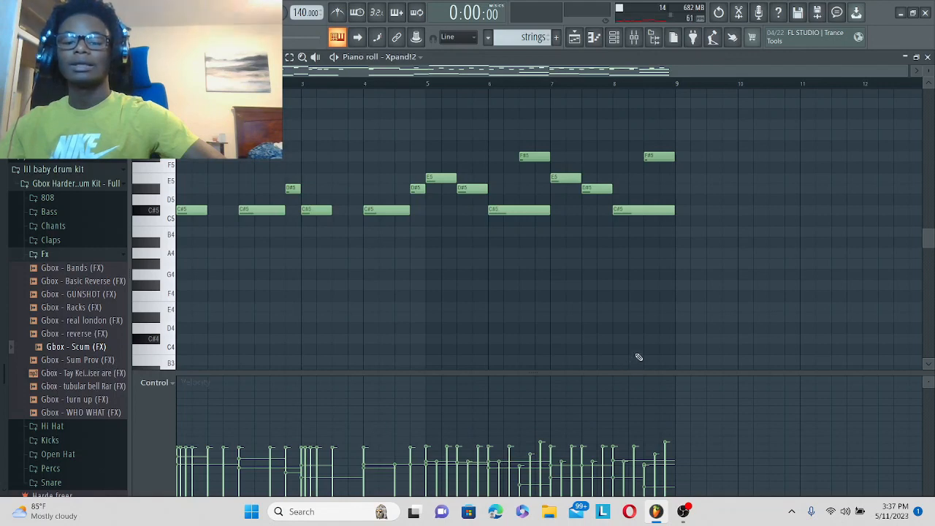
{"action": "scroll", "coordinate": [649, 338], "scroll_direction": "up", "scroll_amount": 1}
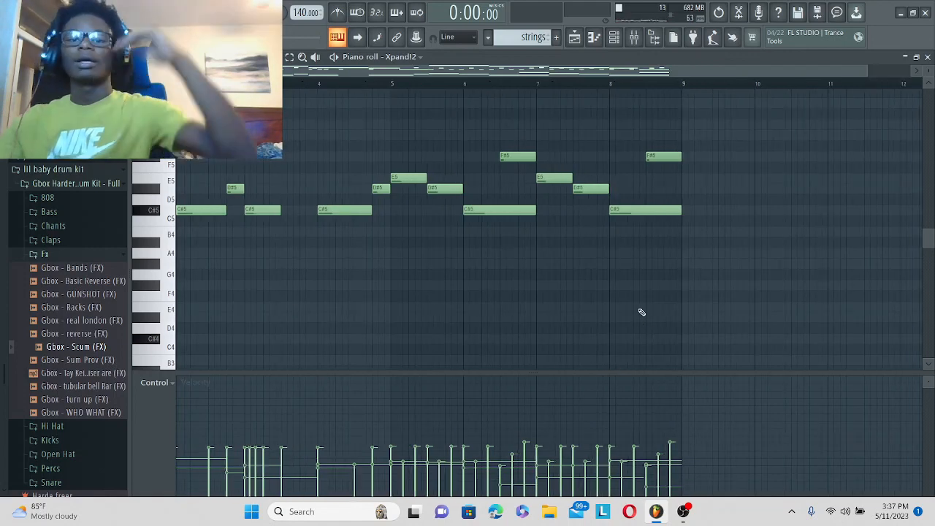
{"action": "scroll", "coordinate": [629, 277], "scroll_direction": "up", "scroll_amount": 3}
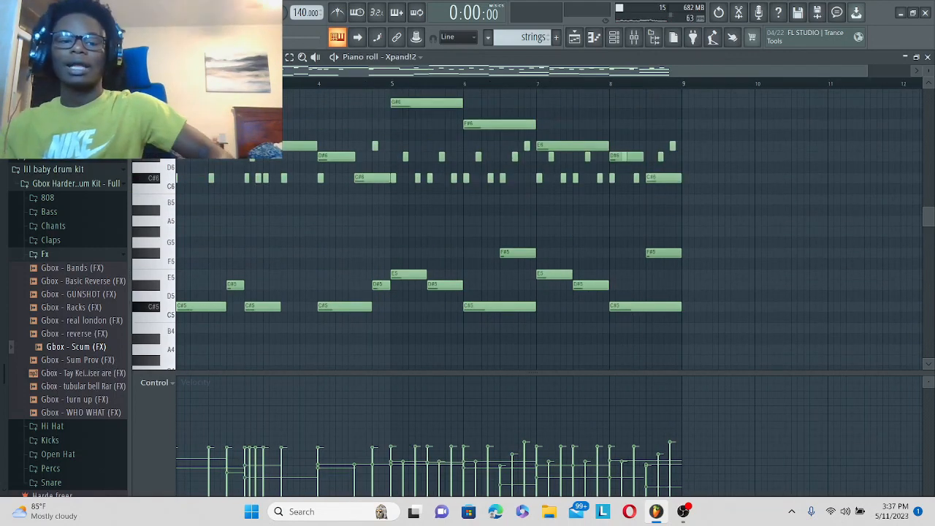
Open the sub bass pattern from the playlist in the piano roll and play it from the start.
{"action": "scroll", "coordinate": [249, 159], "scroll_direction": "up", "scroll_amount": 2}
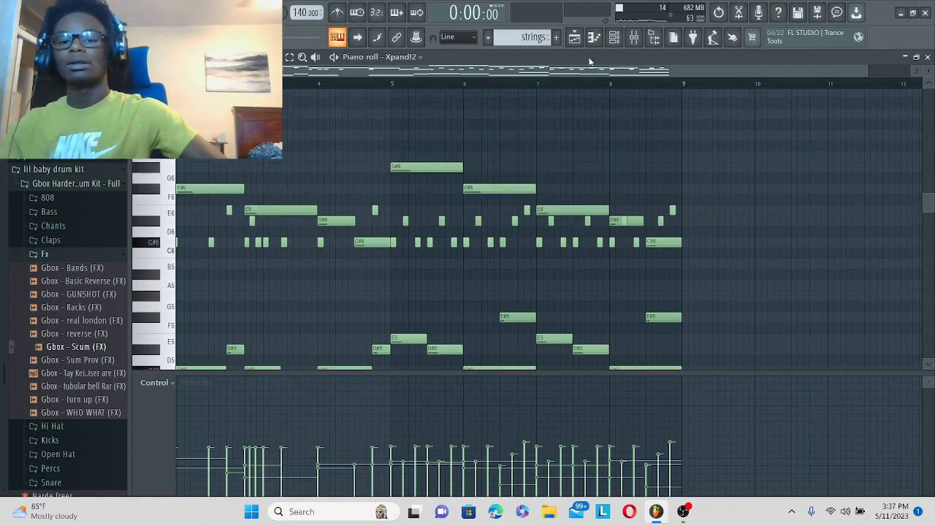
{"action": "left_click", "coordinate": [576, 39]}
{"action": "left_click", "coordinate": [580, 42]}
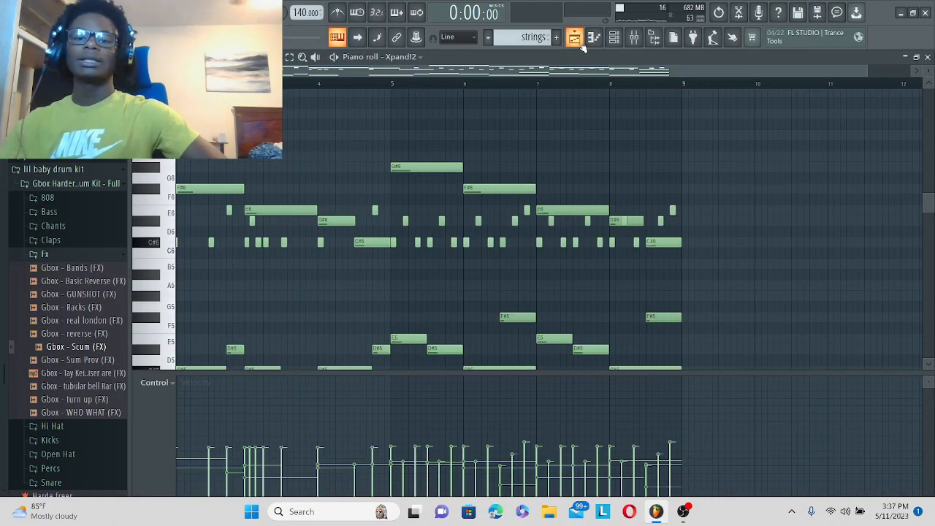
{"action": "left_click", "coordinate": [165, 57]}
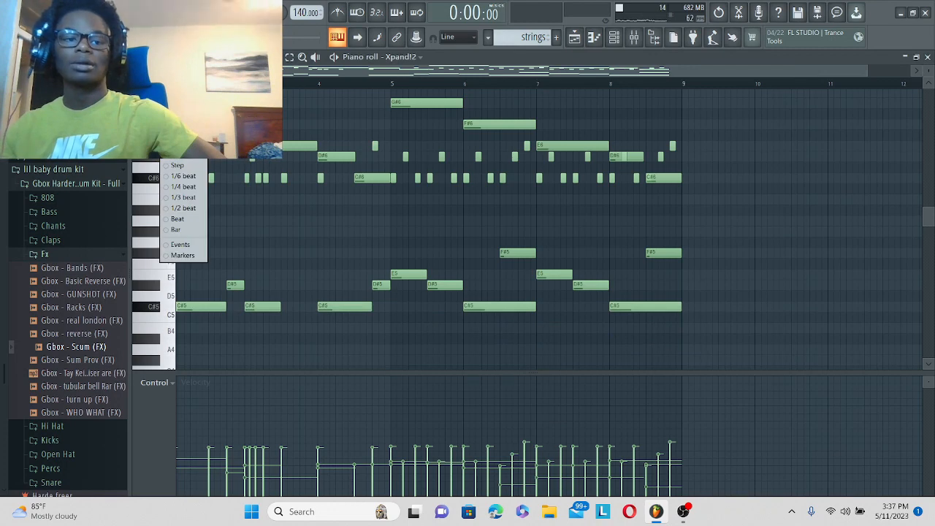
{"action": "left_click", "coordinate": [820, 144]}
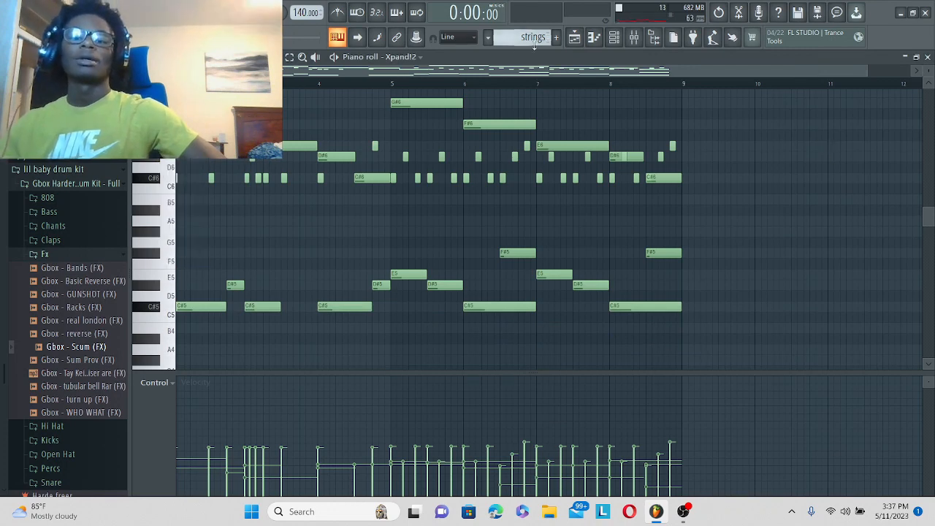
{"action": "left_click", "coordinate": [575, 38]}
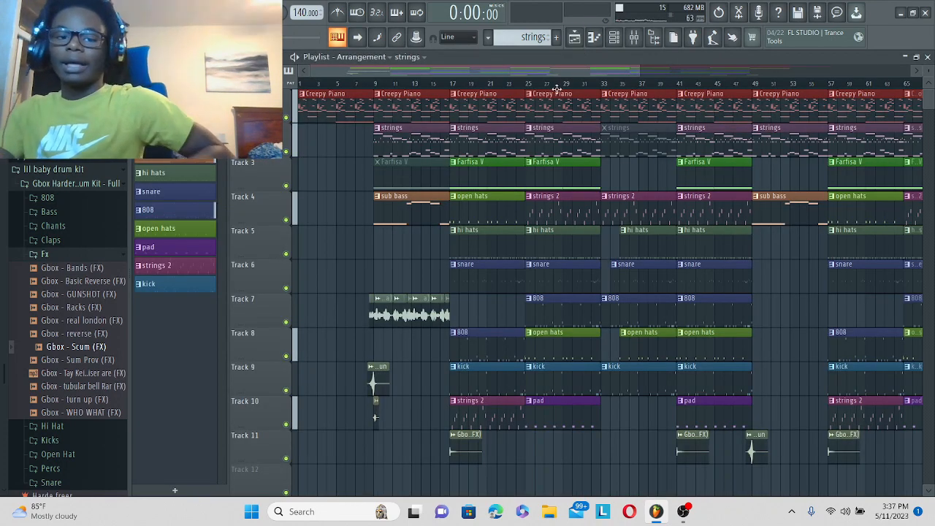
{"action": "double_click", "coordinate": [406, 204]}
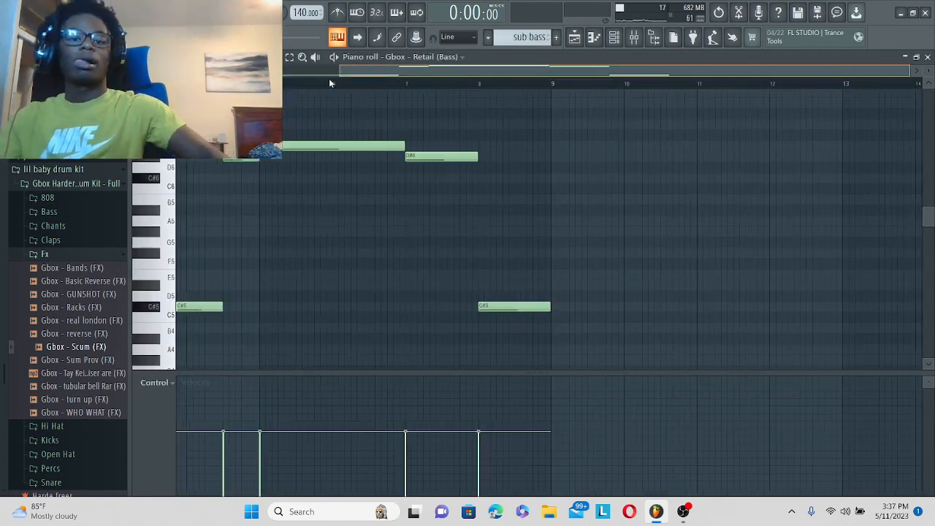
{"action": "key", "text": "space"}
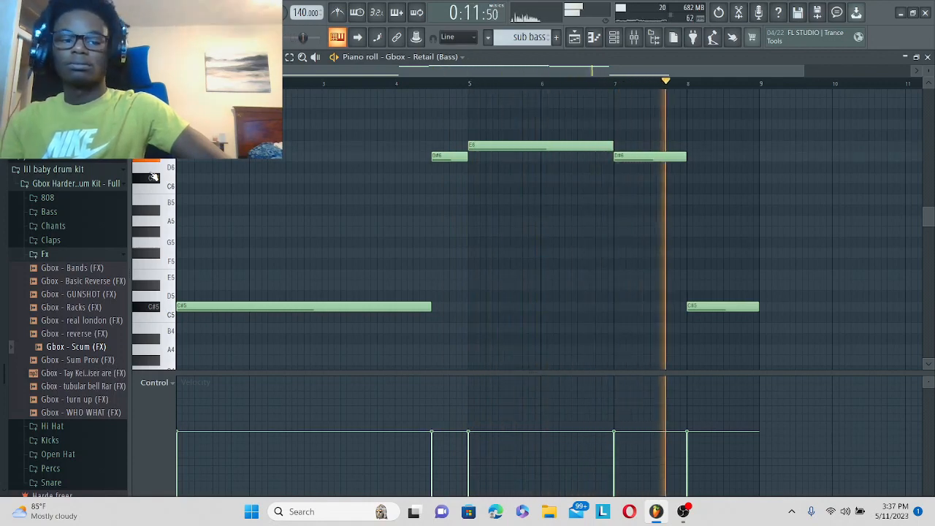
{"action": "key", "text": "space"}
Collapse the Fx folder of the Gbox Harder drum kit in the sample browser.
{"action": "left_click", "coordinate": [84, 256]}
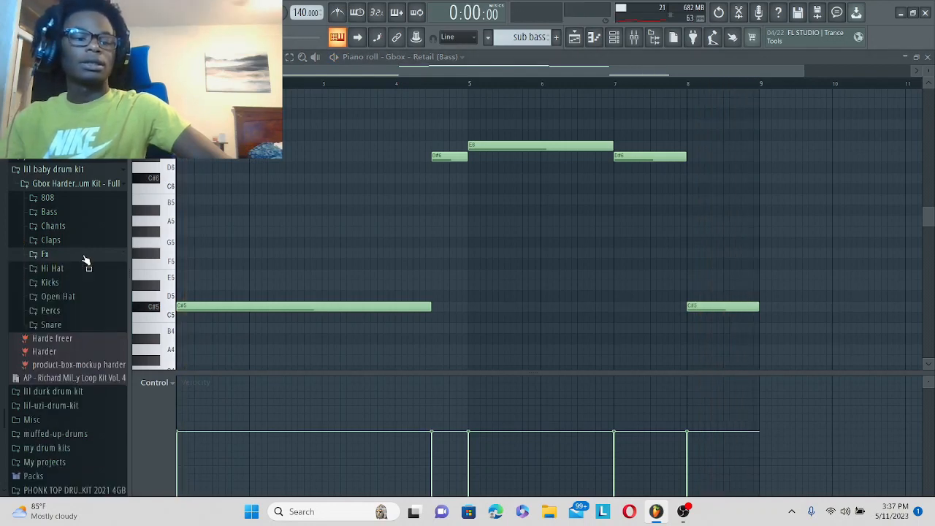
{"action": "left_click", "coordinate": [85, 257]}
{"action": "left_click", "coordinate": [85, 257]}
Review the volume envelope and precomputed effects of the Gbox - Retail (Bass) channel, and close its settings and the channel rack.
{"action": "left_click", "coordinate": [614, 38]}
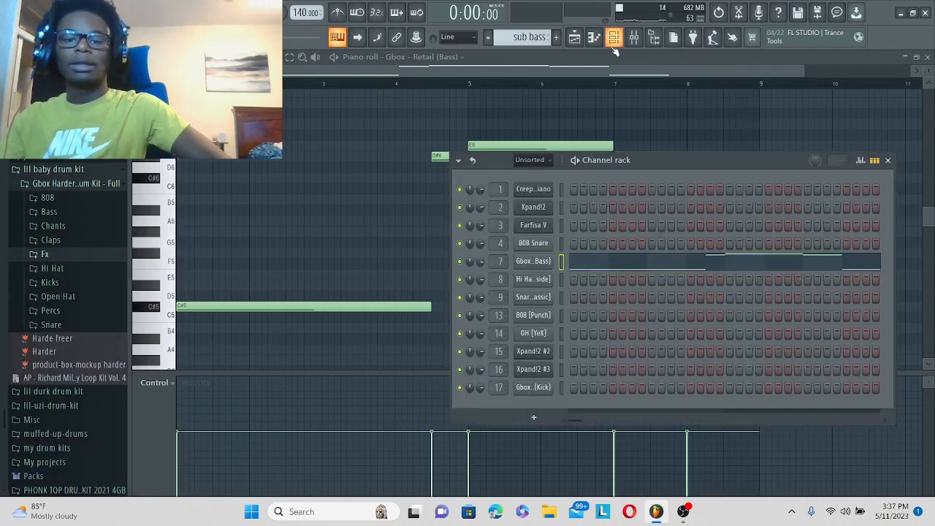
{"action": "left_click", "coordinate": [548, 264]}
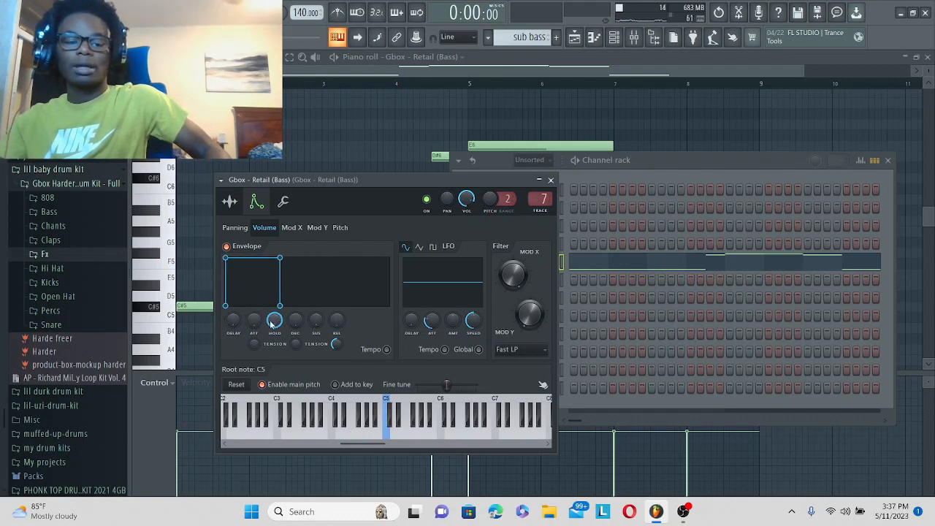
{"action": "mouse_move", "coordinate": [271, 324]}
{"action": "left_mouse_down"}
{"action": "mouse_move", "coordinate": [271, 402]}
{"action": "mouse_move", "coordinate": [271, 322]}
{"action": "left_mouse_up"}
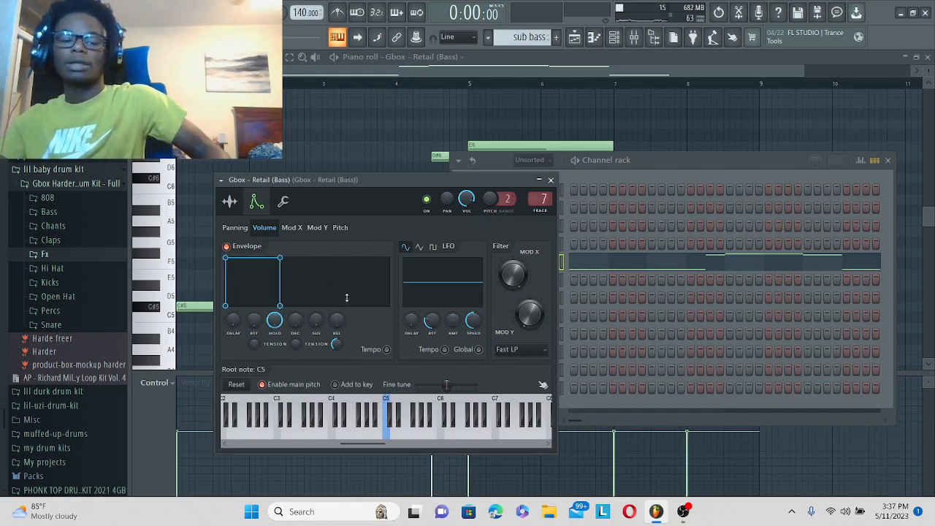
{"action": "left_click", "coordinate": [231, 203]}
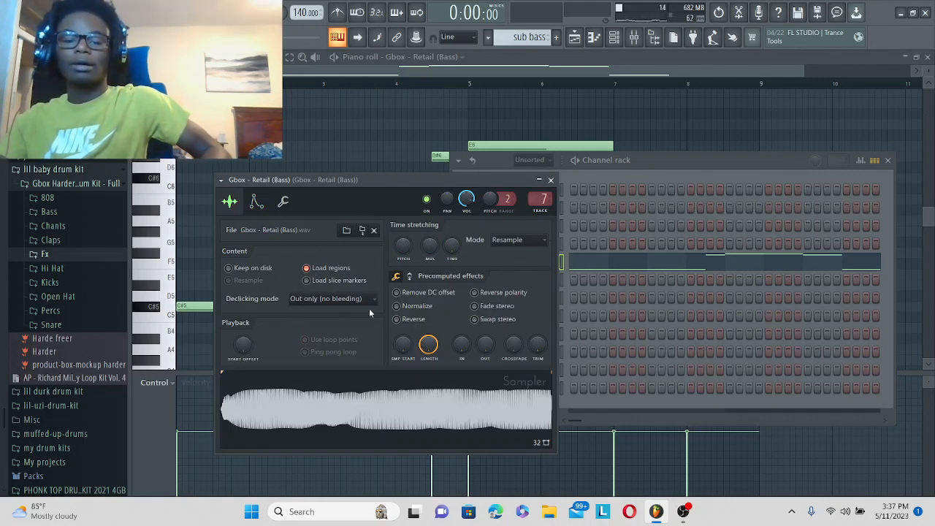
{"action": "left_click", "coordinate": [409, 277]}
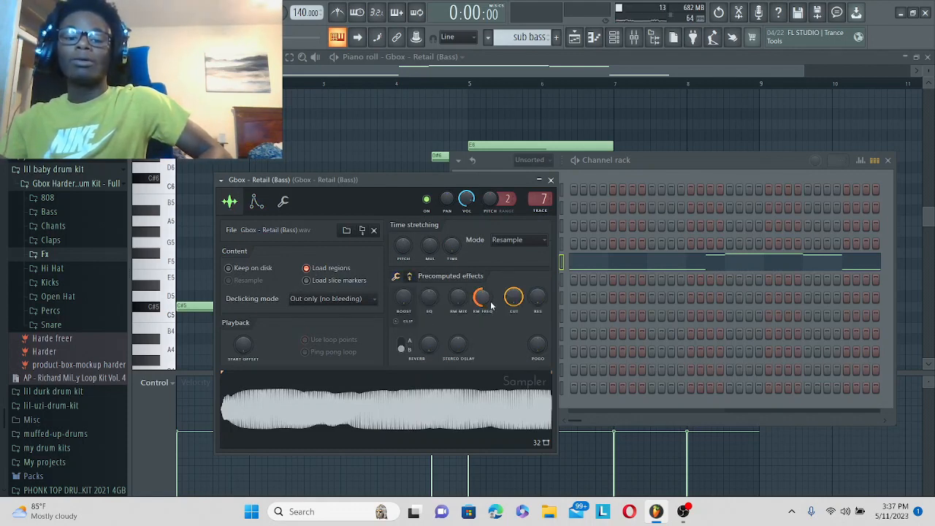
{"action": "mouse_move", "coordinate": [403, 297]}
{"action": "left_mouse_down"}
{"action": "mouse_move", "coordinate": [403, 288]}
{"action": "mouse_move", "coordinate": [404, 296]}
{"action": "left_mouse_up"}
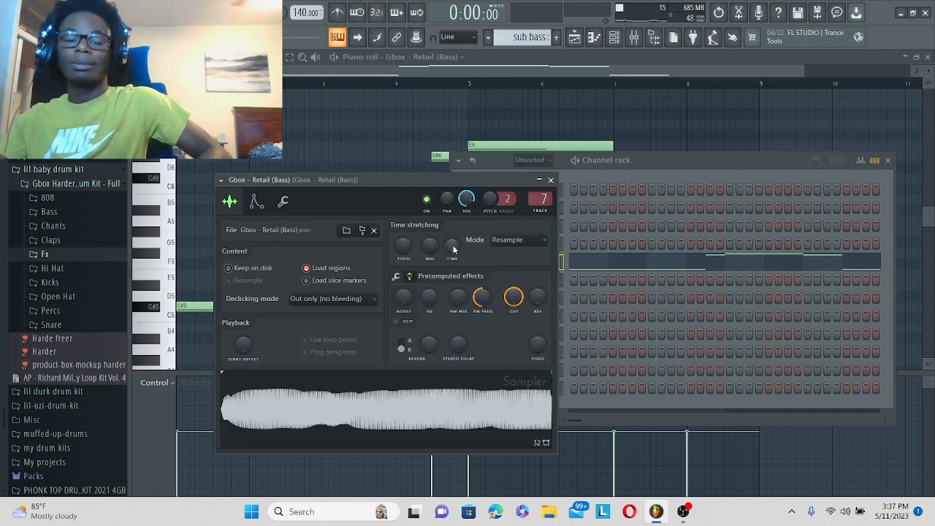
{"action": "left_click", "coordinate": [552, 180]}
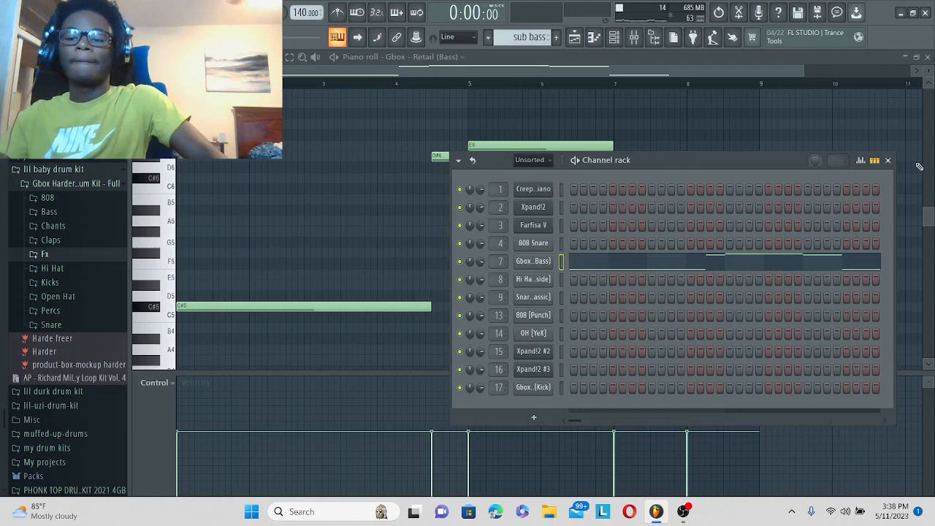
{"action": "left_click", "coordinate": [888, 160]}
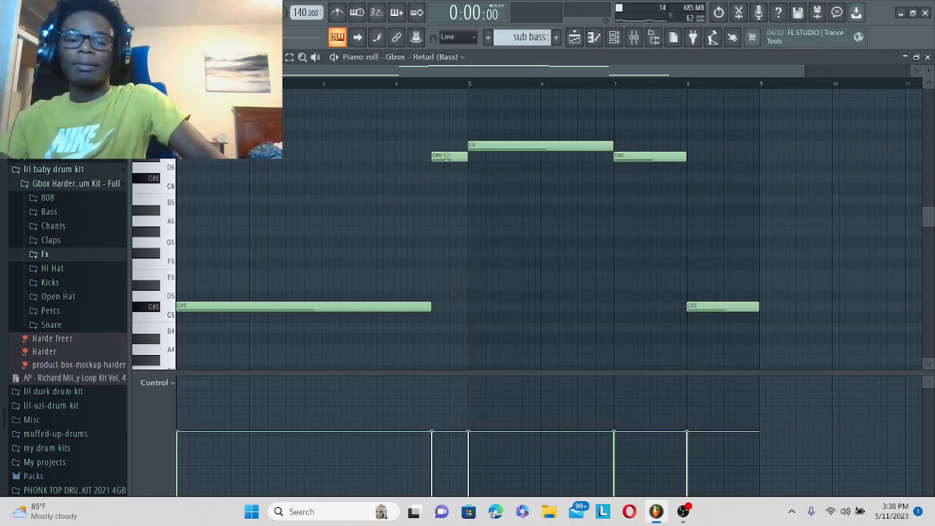
Return to the playlist, open the Farfisa V pattern in the piano roll, and view it from its first bar.
{"action": "left_click", "coordinate": [575, 38]}
{"action": "left_click", "coordinate": [575, 37]}
{"action": "left_click", "coordinate": [614, 37]}
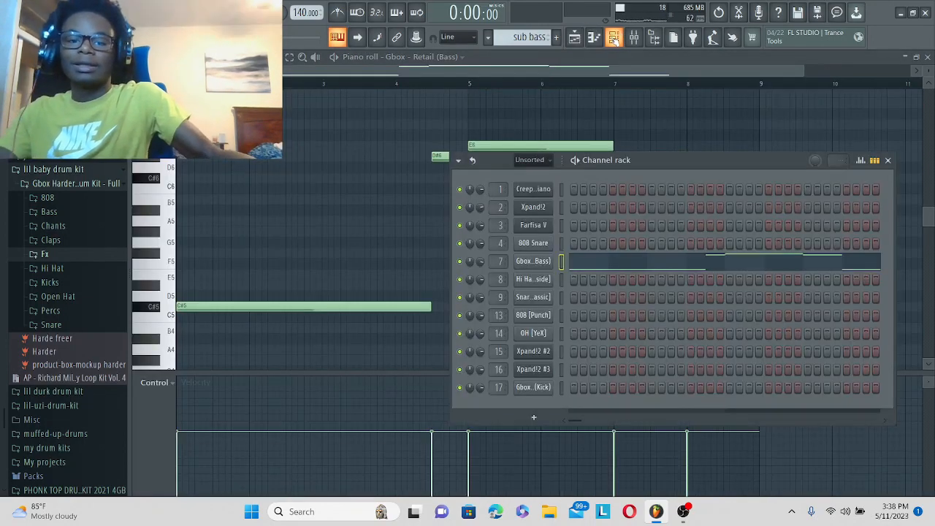
{"action": "left_click", "coordinate": [613, 37]}
{"action": "left_click", "coordinate": [575, 38]}
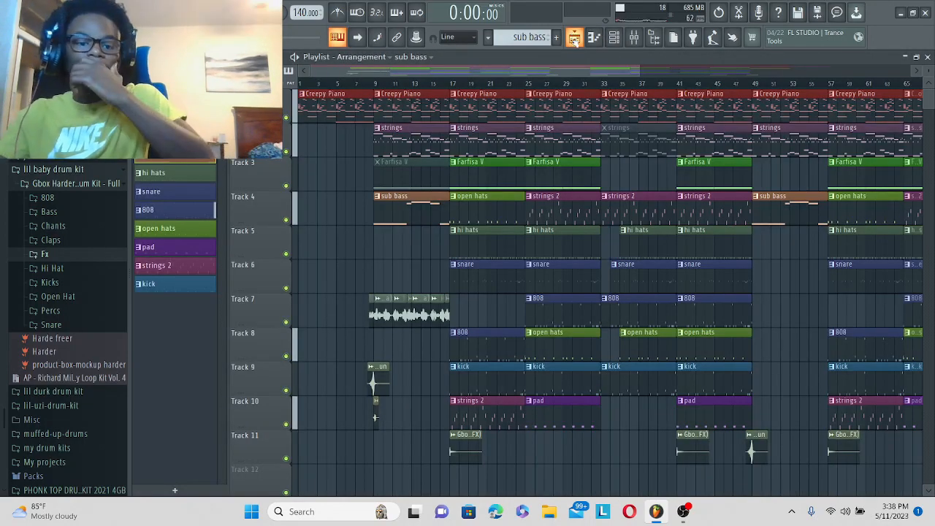
{"action": "double_click", "coordinate": [462, 164]}
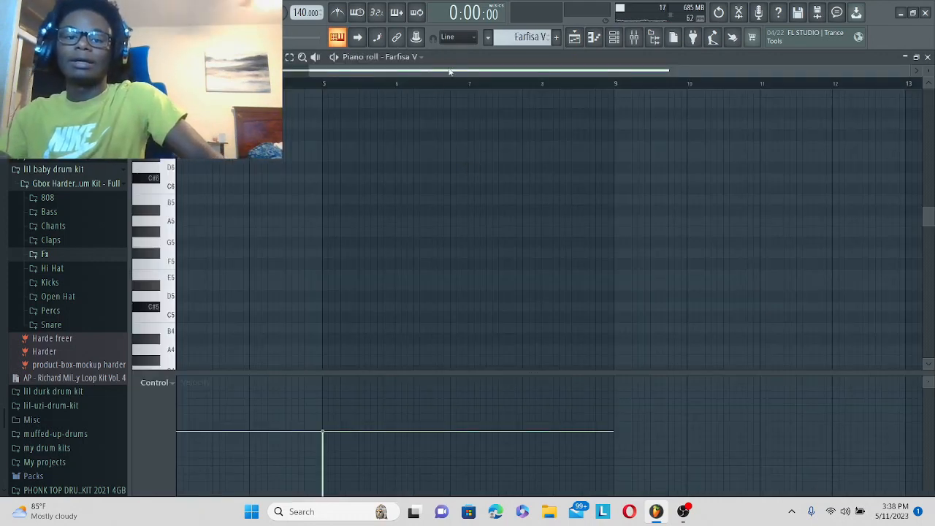
{"action": "left_click_drag", "start_coordinate": [450, 71], "coordinate": [275, 72]}
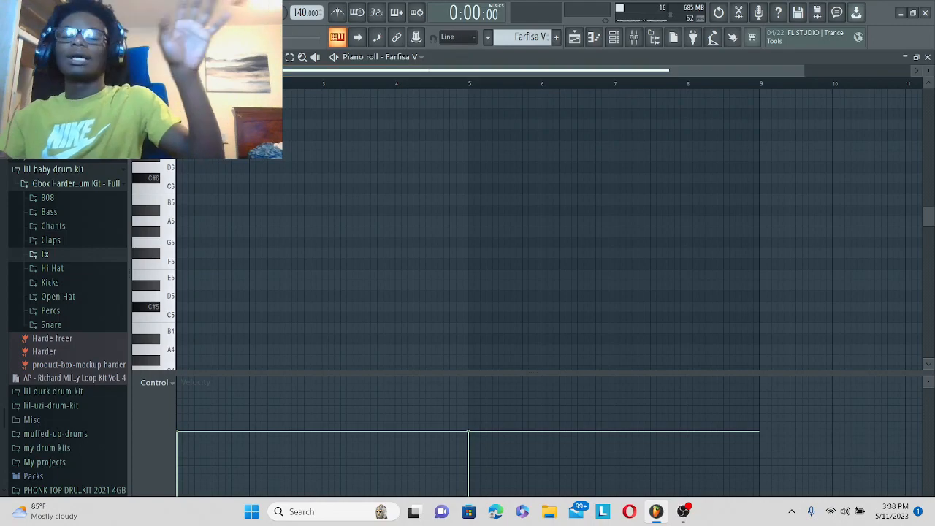
Reopen the Farfisa V pattern from the playlist at its low notes, and open the Farfisa V instrument from the channel rack.
{"action": "left_click", "coordinate": [582, 41]}
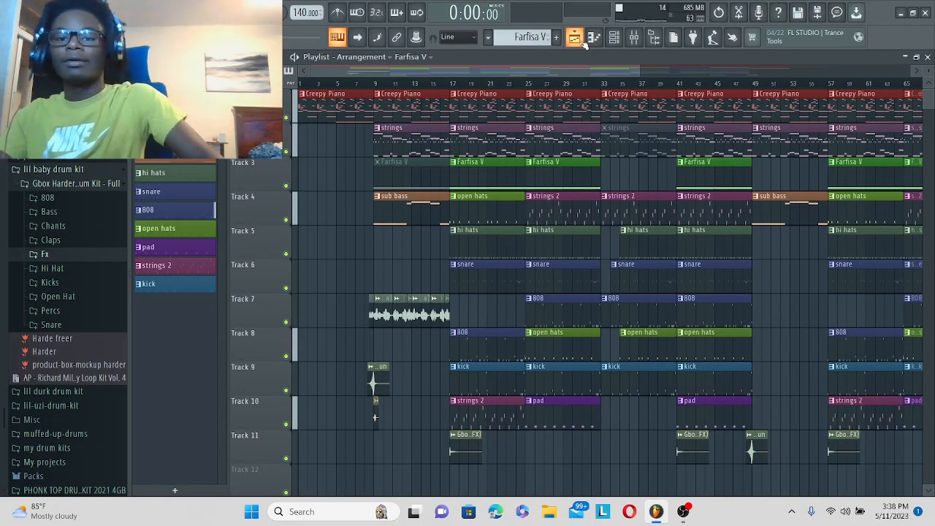
{"action": "double_click", "coordinate": [487, 176]}
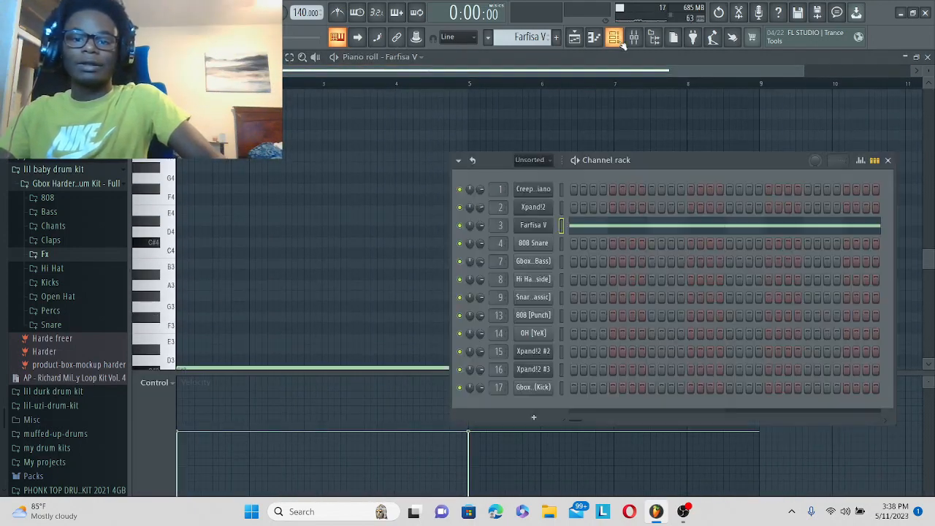
{"action": "key", "text": "F6"}
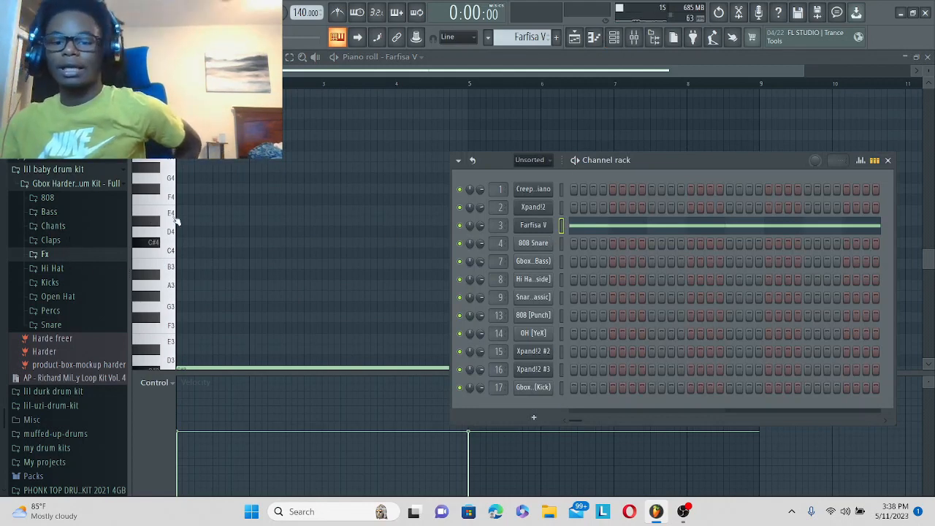
{"action": "left_click", "coordinate": [560, 246]}
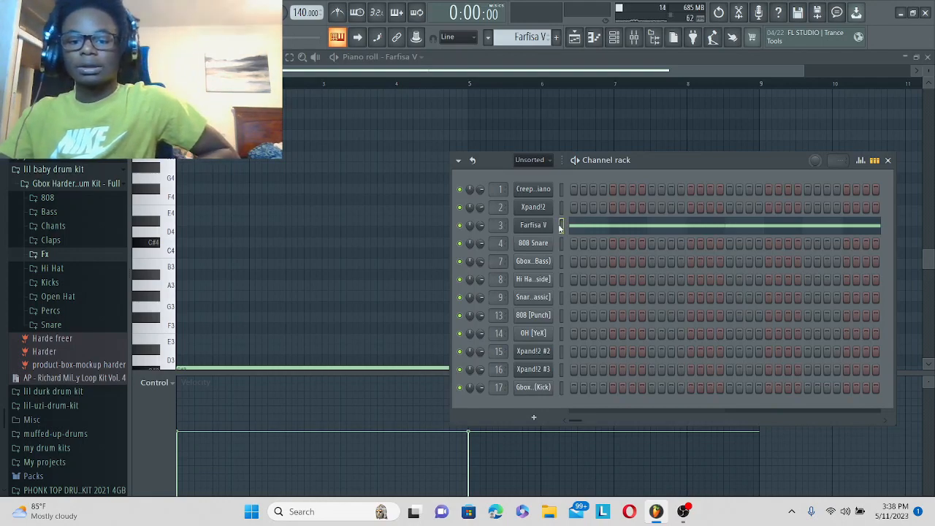
{"action": "right_click", "coordinate": [530, 229]}
{"action": "left_click", "coordinate": [574, 227]}
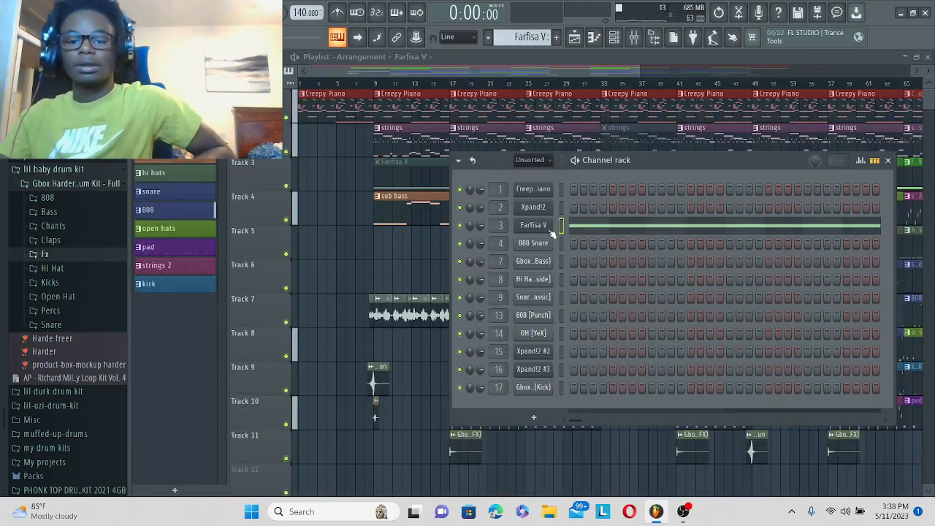
{"action": "right_click", "coordinate": [548, 231]}
{"action": "left_click", "coordinate": [573, 226]}
{"action": "left_click", "coordinate": [615, 37]}
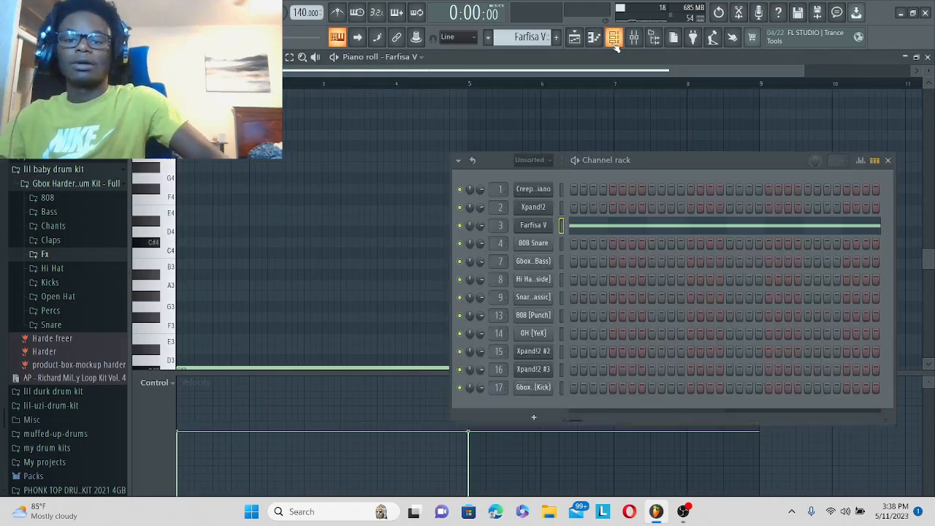
{"action": "left_click", "coordinate": [544, 227]}
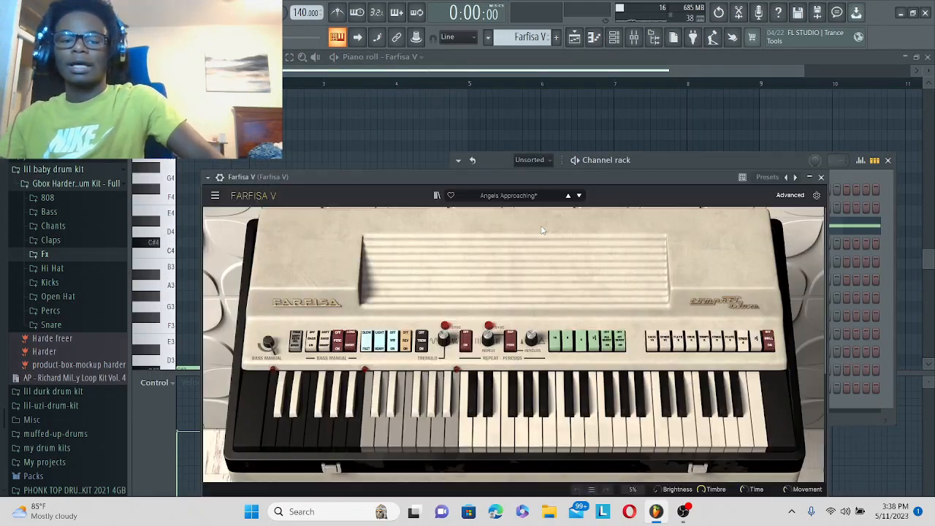
Audition keys with the Angels Approaching preset, look through the Pad and All Presets lists, and close the instrument and channel rack.
{"action": "left_click", "coordinate": [511, 425]}
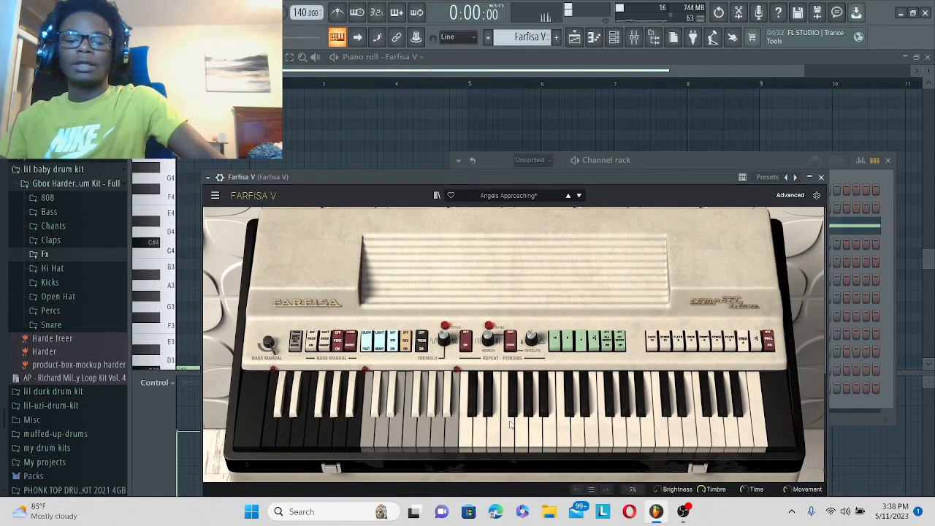
{"action": "left_click", "coordinate": [310, 424]}
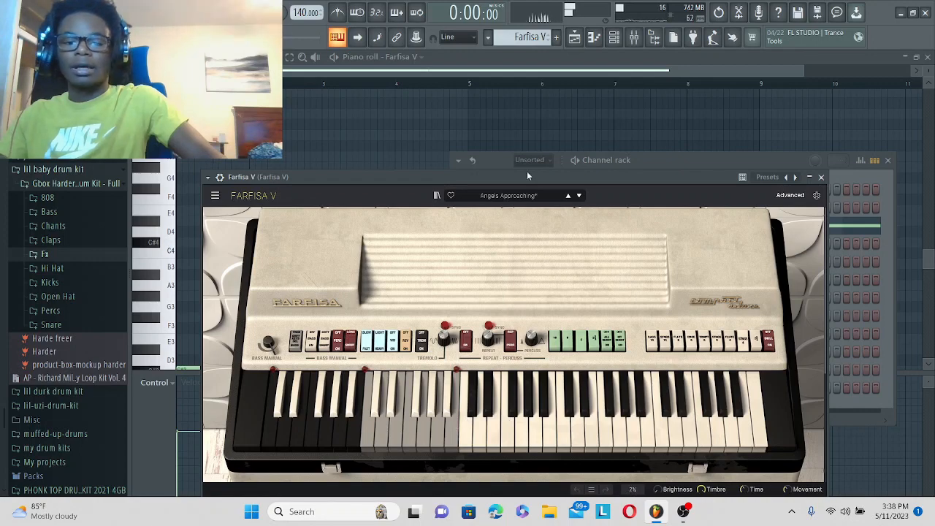
{"action": "left_click", "coordinate": [531, 196]}
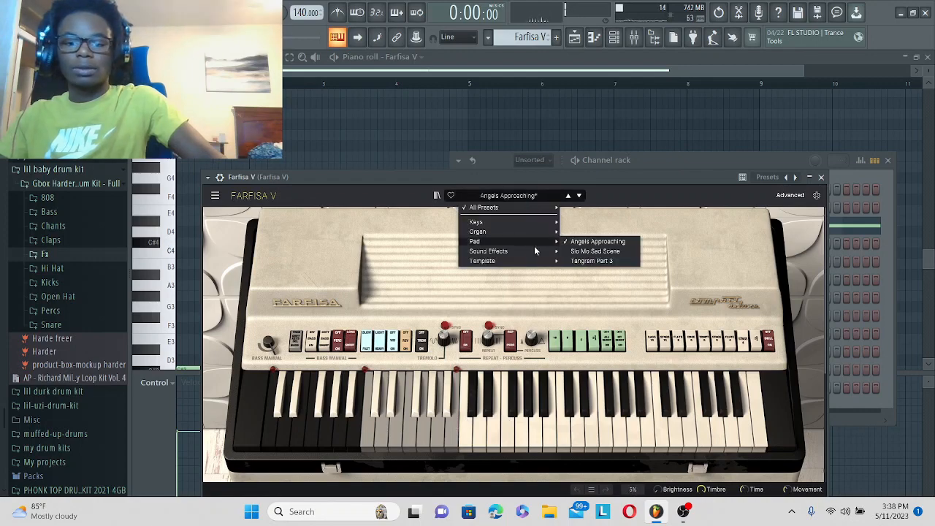
{"action": "mouse_move", "coordinate": [521, 232]}
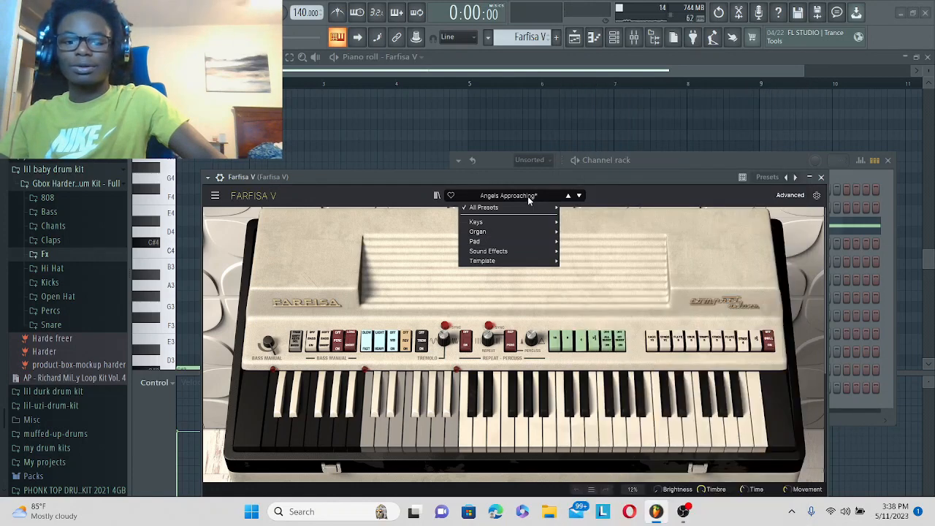
{"action": "mouse_move", "coordinate": [510, 212]}
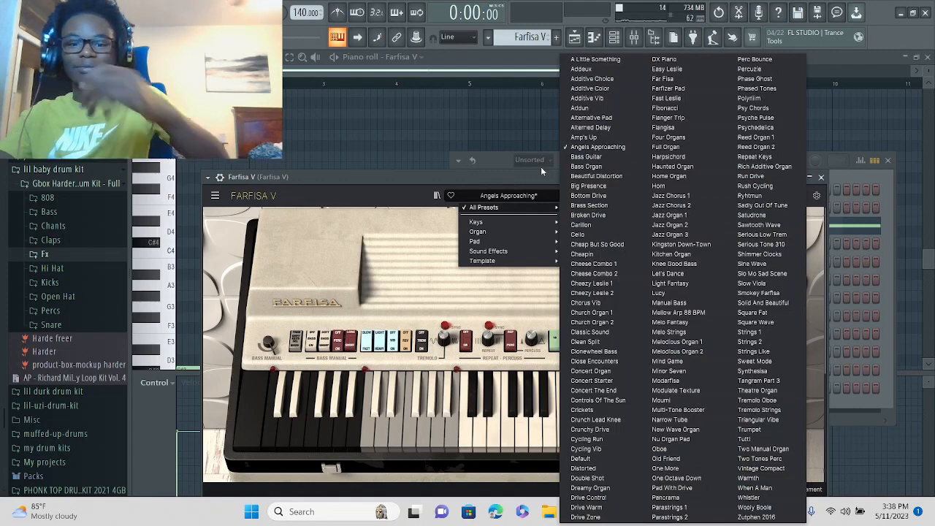
{"action": "left_click", "coordinate": [382, 170]}
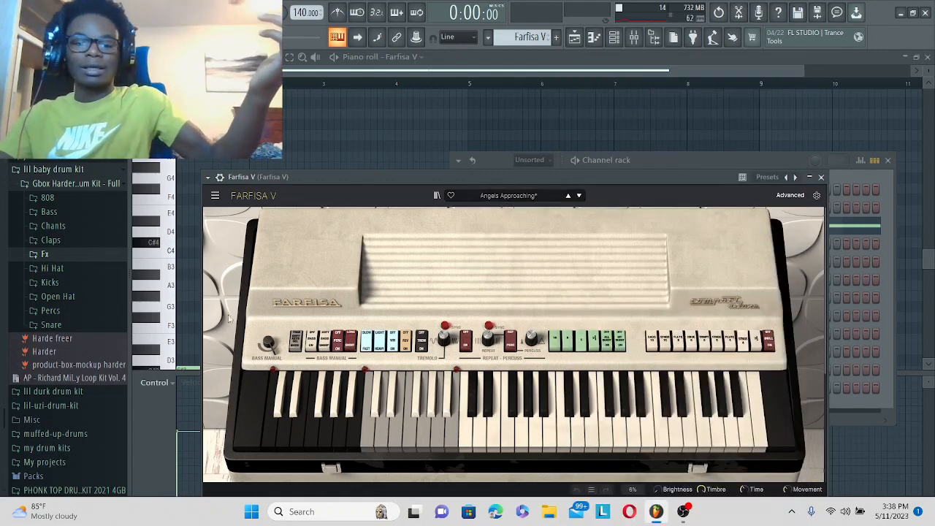
{"action": "left_click_drag", "start_coordinate": [272, 347], "coordinate": [272, 369]}
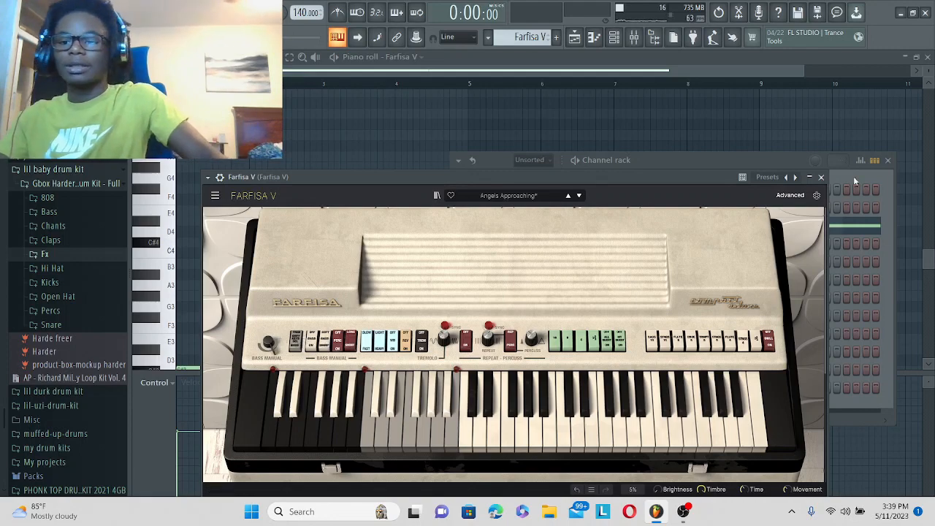
{"action": "left_click", "coordinate": [821, 178]}
{"action": "left_click", "coordinate": [888, 161]}
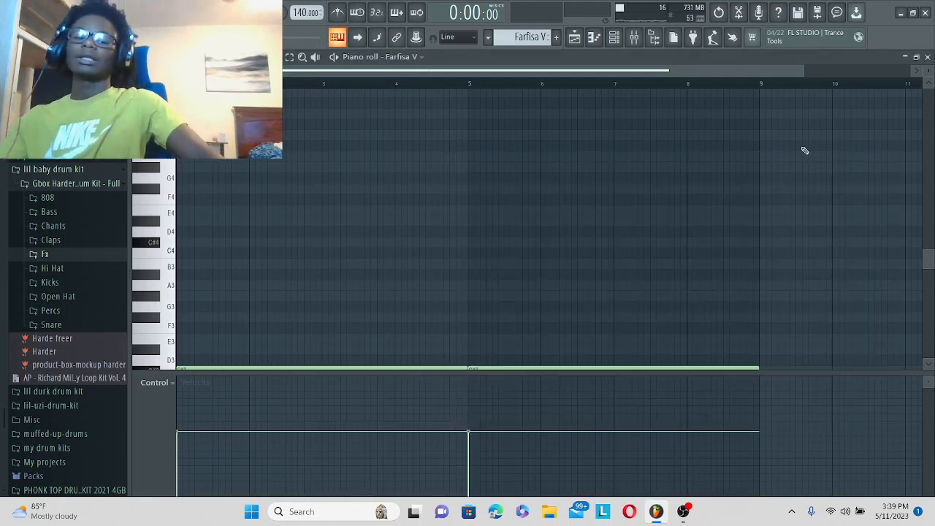
Play the Farfisa V pattern's C#3 notes several times in the piano roll.
{"action": "scroll", "coordinate": [806, 150], "scroll_direction": "down", "scroll_amount": 3}
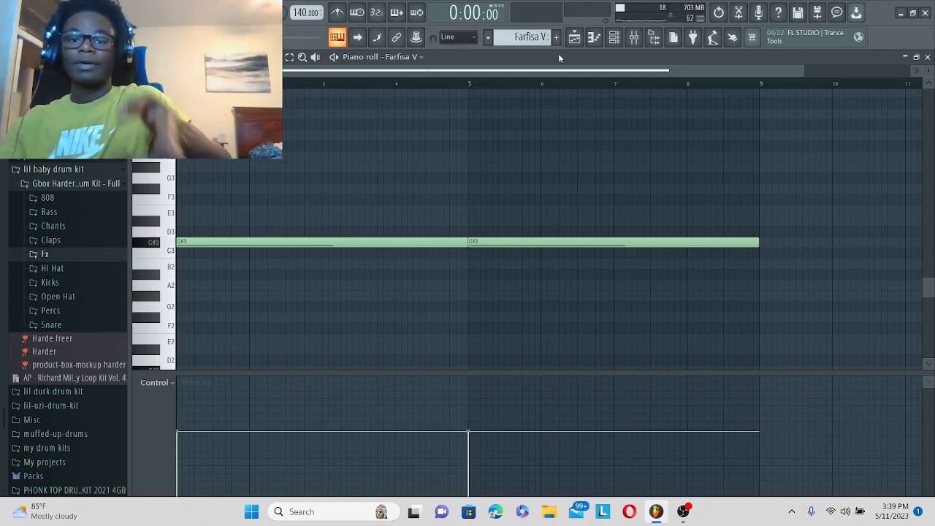
{"action": "key", "text": "space"}
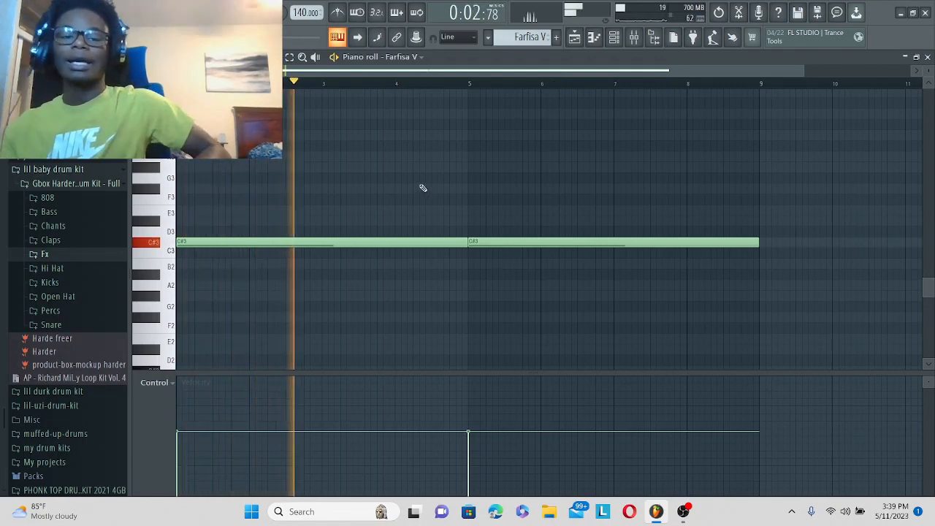
{"action": "key", "text": "space"}
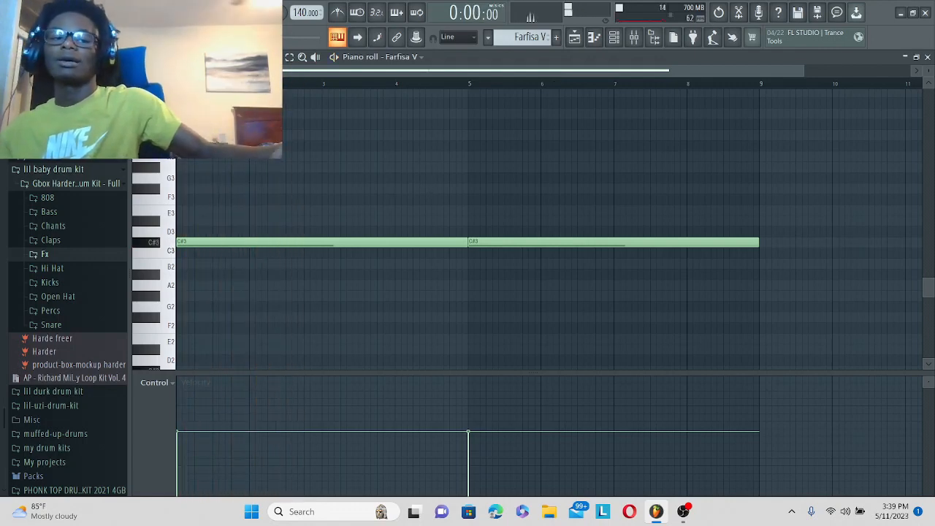
{"action": "key", "text": "space"}
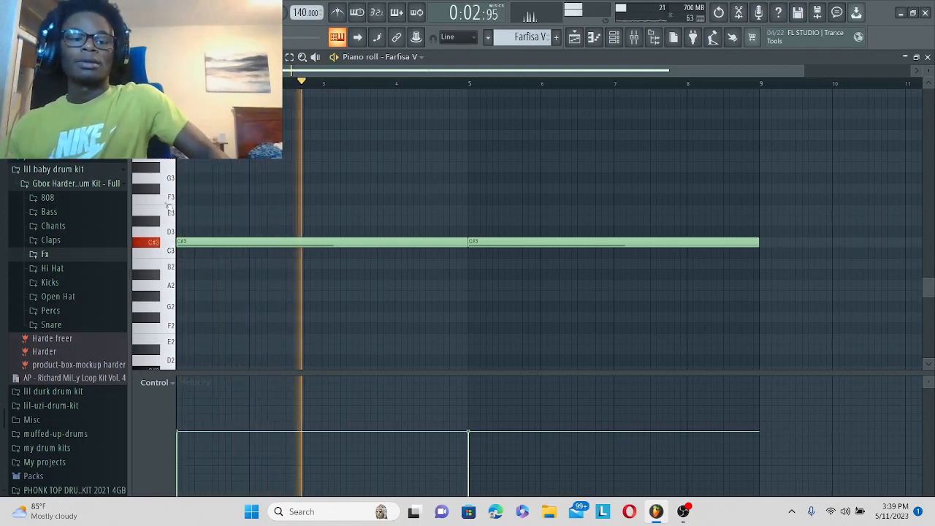
{"action": "key", "text": "space"}
{"action": "left_click_drag", "start_coordinate": [185, 114], "coordinate": [179, 114]}
{"action": "right_click", "coordinate": [179, 114]}
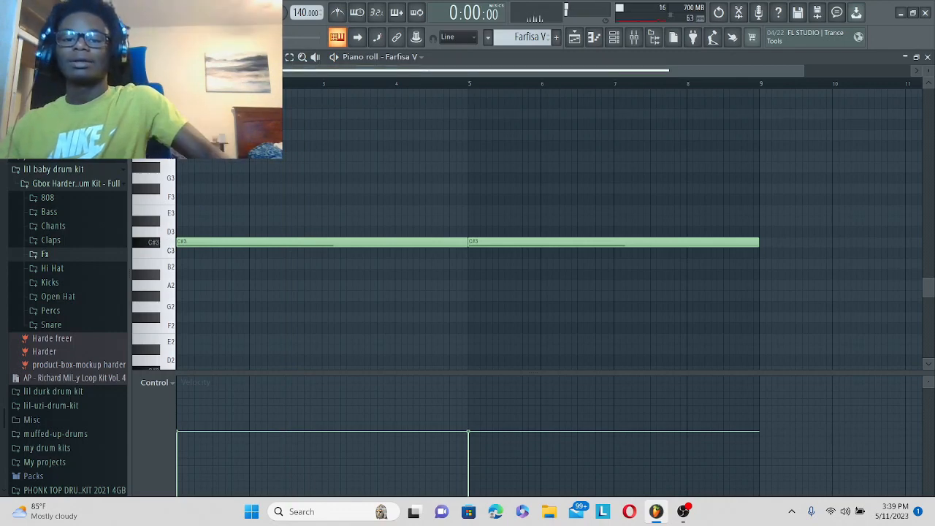
{"action": "key", "text": "space"}
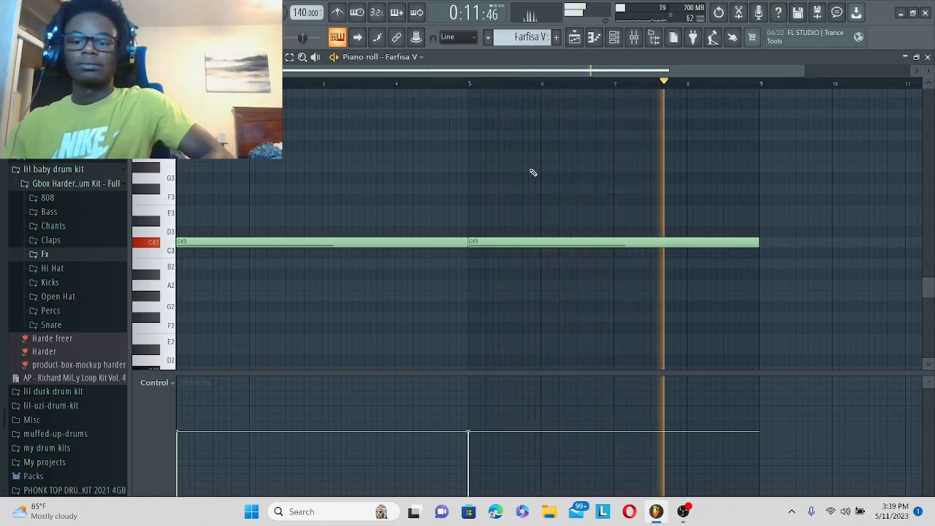
{"action": "key", "text": "space"}
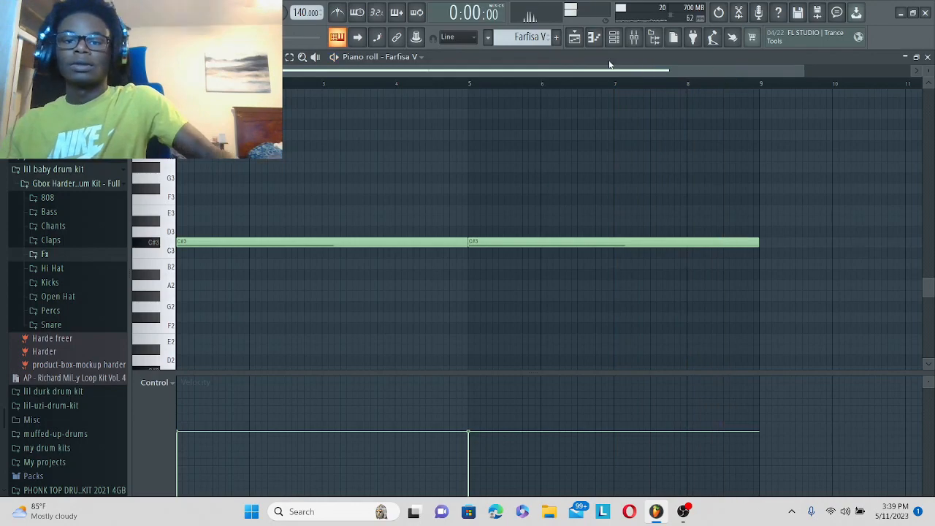
Return to the playlist and play the chopped Ruth B - Lost Boy (Acapella) clips on Track 7 soloed from bar 8.
{"action": "left_click", "coordinate": [594, 38]}
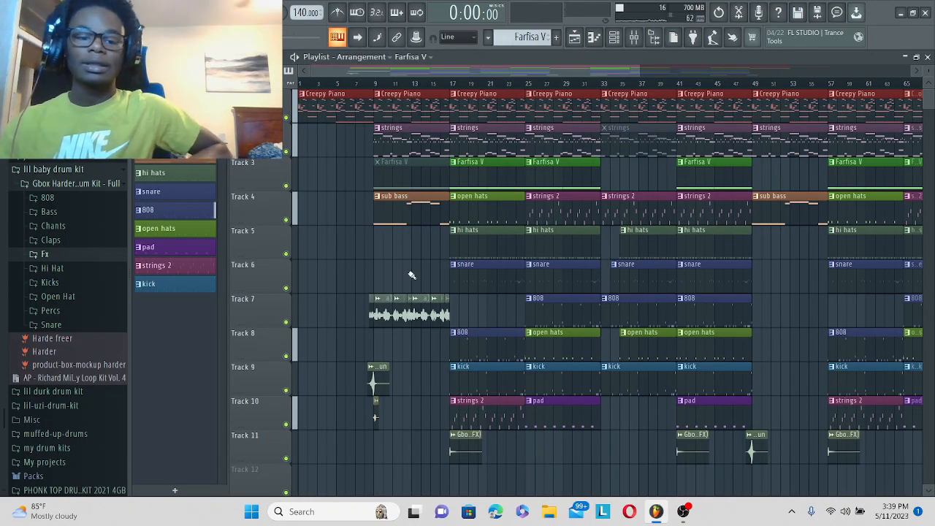
{"action": "scroll", "coordinate": [391, 84], "scroll_direction": "up", "scroll_amount": 5}
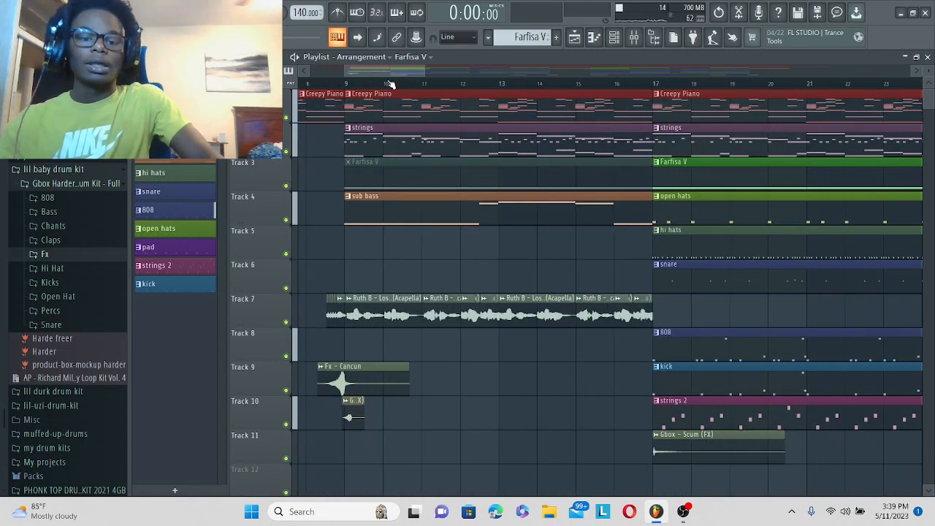
{"action": "scroll", "coordinate": [391, 85], "scroll_direction": "up", "scroll_amount": 2}
{"action": "left_click", "coordinate": [318, 85]}
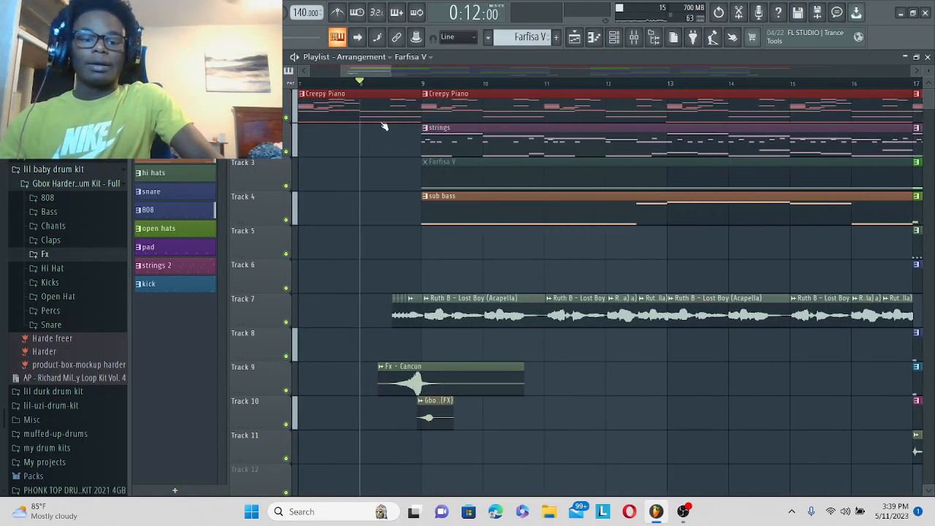
{"action": "right_click", "coordinate": [286, 323]}
{"action": "key", "text": "space"}
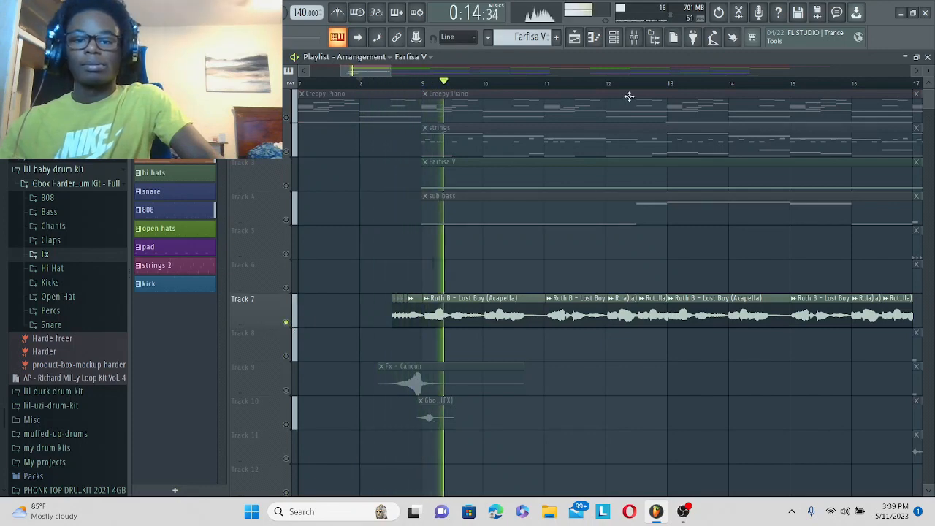
{"action": "scroll", "coordinate": [627, 88], "scroll_direction": "down", "scroll_amount": 1}
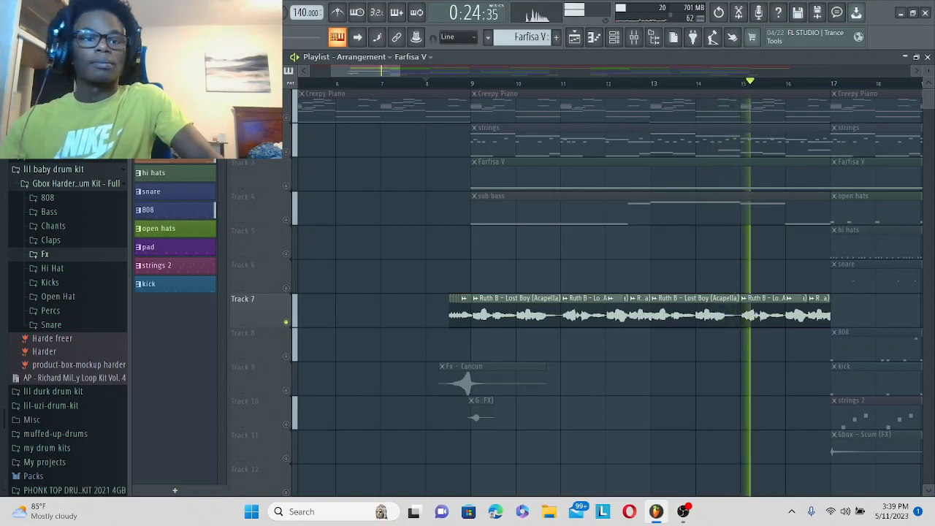
Place the full Ruth B - Lost Boy (Acapella) clip at bar 8 on Track 13 and play that track soloed.
{"action": "left_click", "coordinate": [175, 74]}
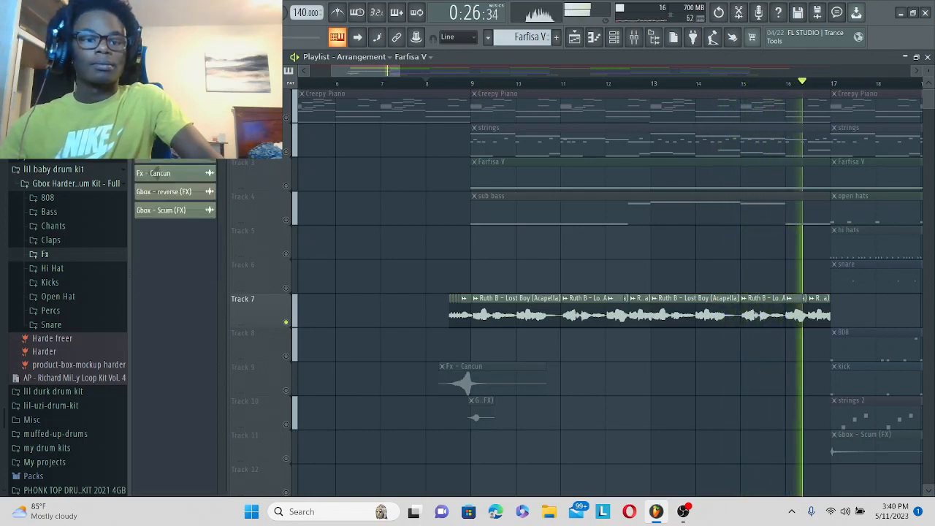
{"action": "key", "text": "space"}
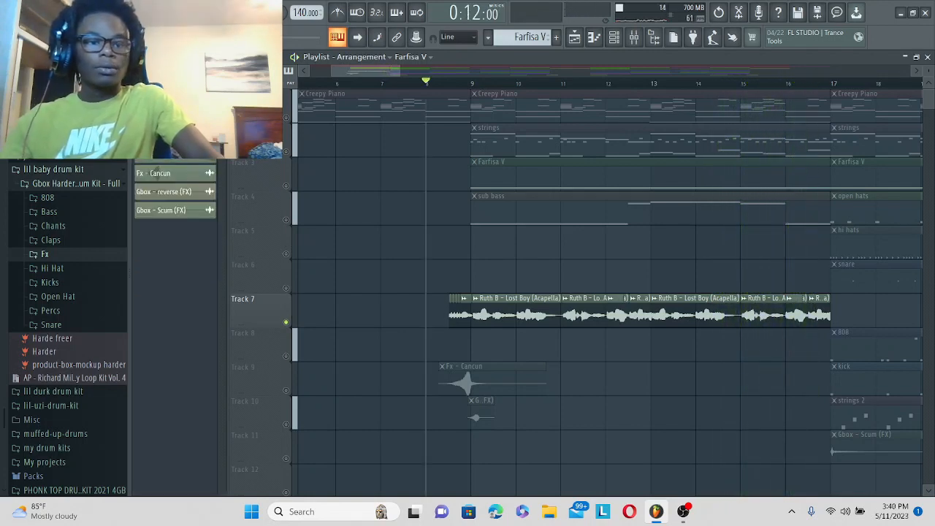
{"action": "left_click_drag", "start_coordinate": [175, 154], "coordinate": [427, 490]}
{"action": "scroll", "coordinate": [426, 488], "scroll_direction": "down", "scroll_amount": 5}
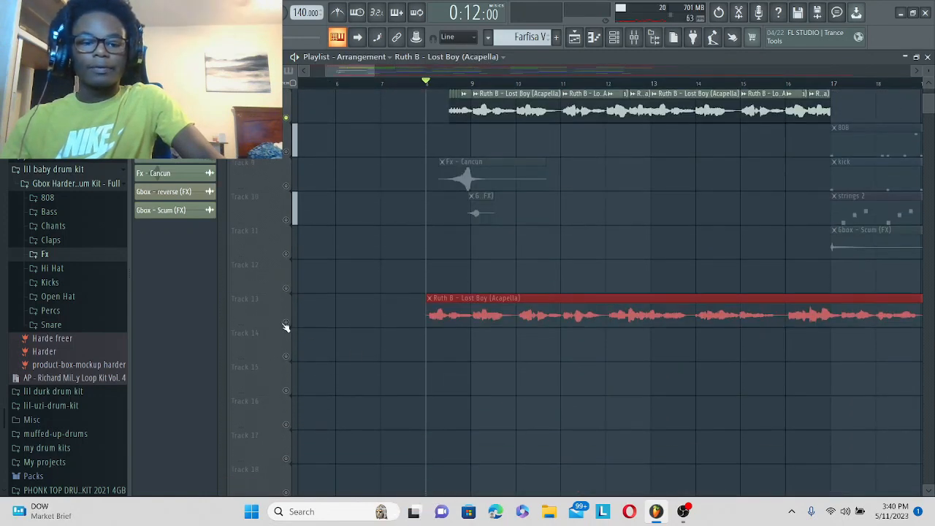
{"action": "scroll", "coordinate": [299, 285], "scroll_direction": "up", "scroll_amount": 2}
{"action": "left_click", "coordinate": [286, 187]}
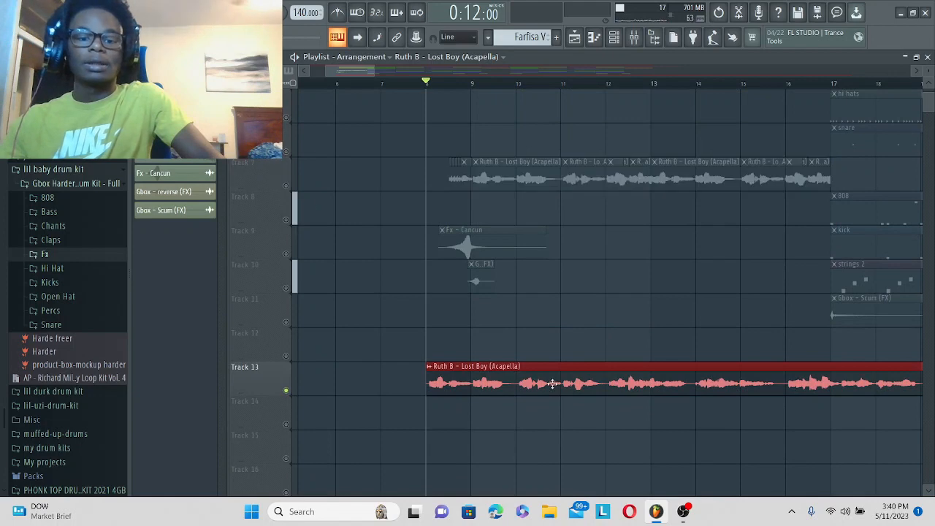
{"action": "key", "text": "space"}
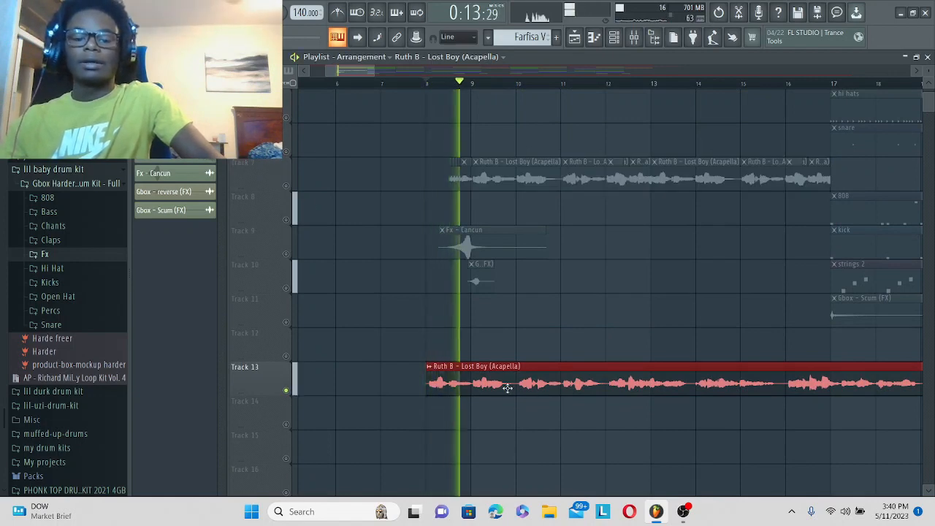
{"action": "key", "text": "space"}
{"action": "double_click", "coordinate": [507, 387]}
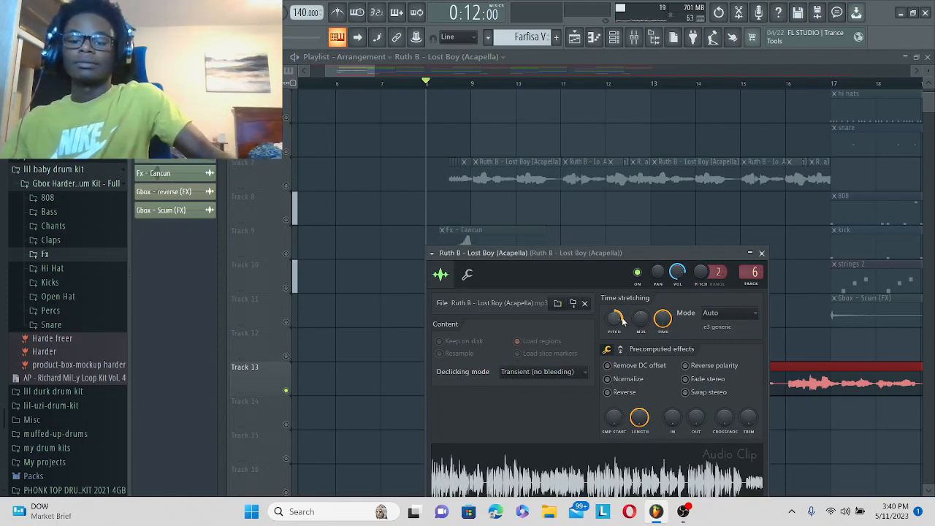
{"action": "left_click", "coordinate": [762, 253]}
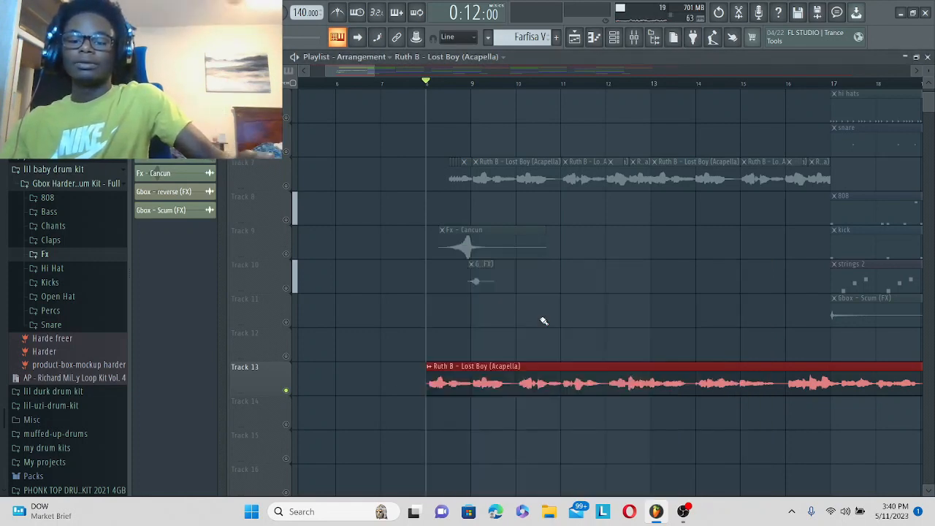
{"action": "left_click", "coordinate": [432, 366]}
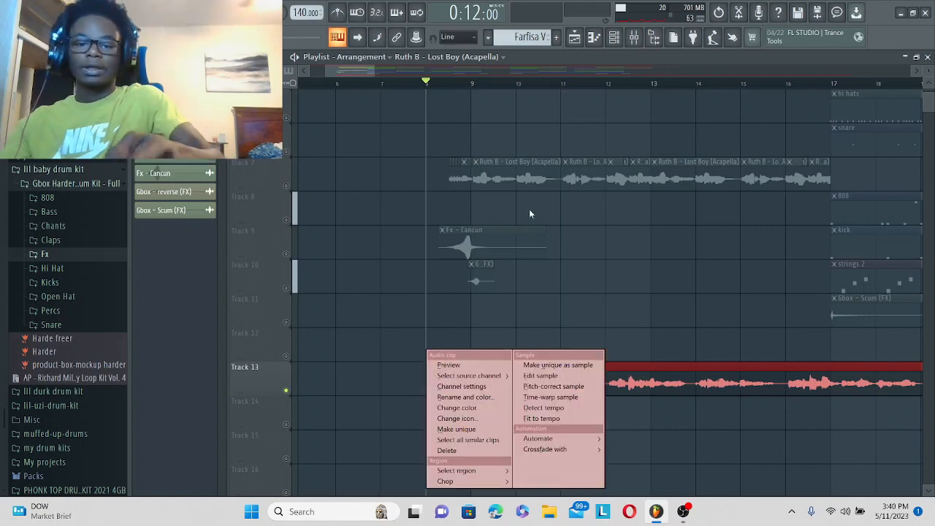
{"action": "left_click", "coordinate": [534, 366]}
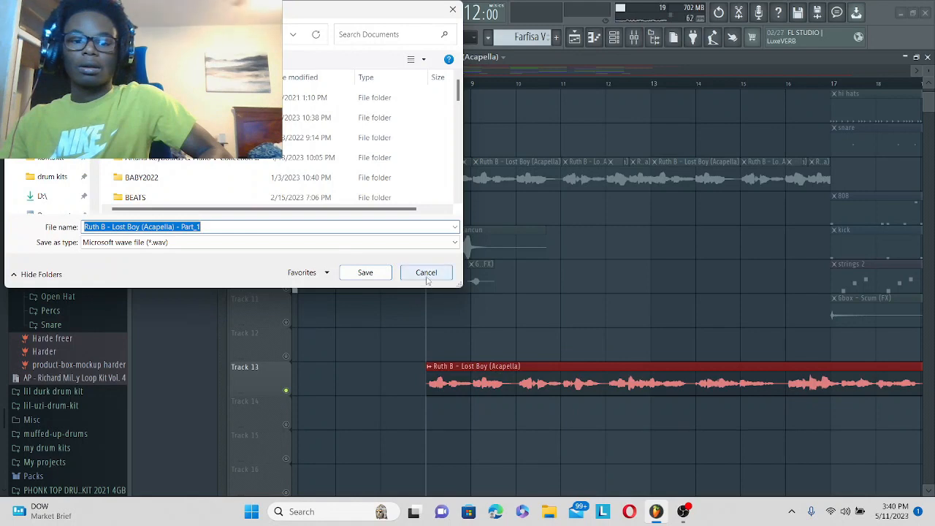
{"action": "left_click", "coordinate": [426, 272]}
Make the Track 13 acapella clip unique, raise its time-stretching pitch slightly, and set the stretching mode to Stretch.
{"action": "left_click", "coordinate": [432, 368]}
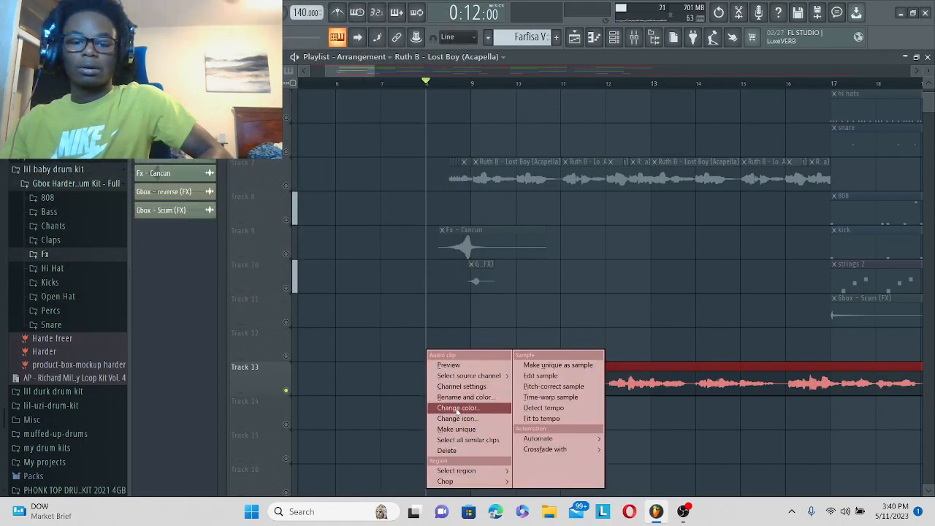
{"action": "left_click", "coordinate": [459, 430]}
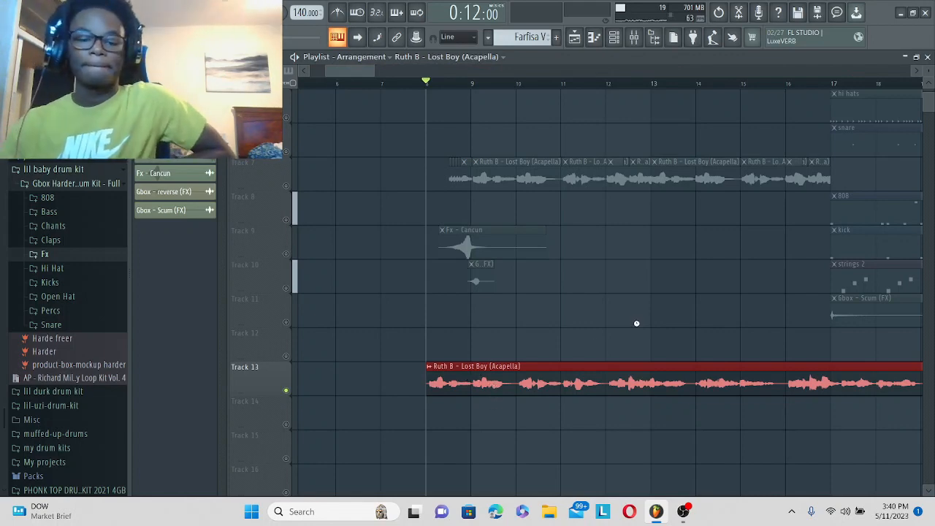
{"action": "double_click", "coordinate": [449, 383]}
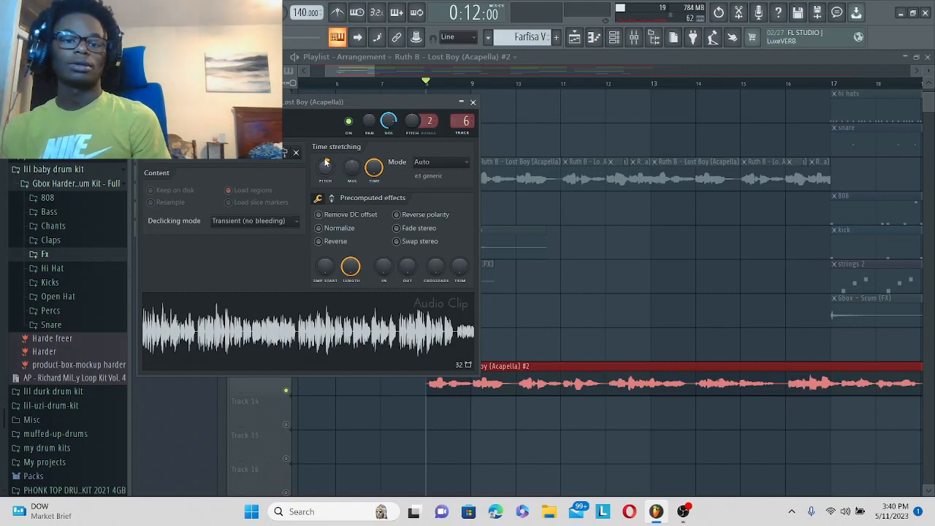
{"action": "left_click_drag", "start_coordinate": [326, 165], "coordinate": [327, 169]}
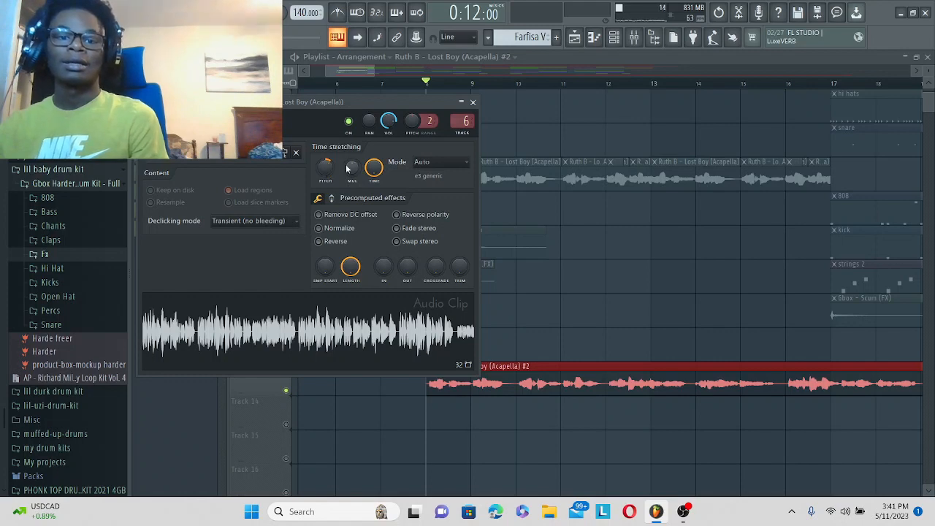
{"action": "left_click", "coordinate": [422, 167]}
{"action": "left_click", "coordinate": [430, 197]}
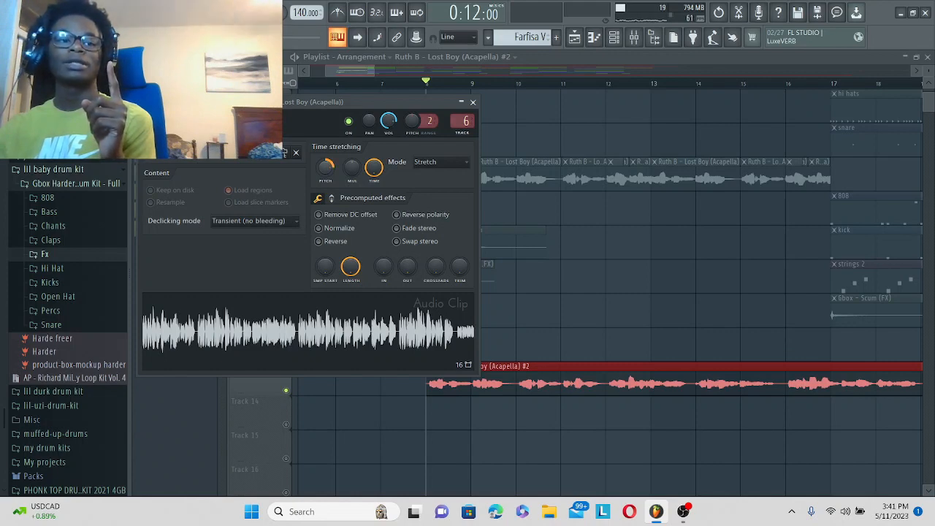
Lower the unique acapella clip's time-stretching pitch below neutral and play it back.
{"action": "left_click_drag", "start_coordinate": [326, 167], "coordinate": [326, 196]}
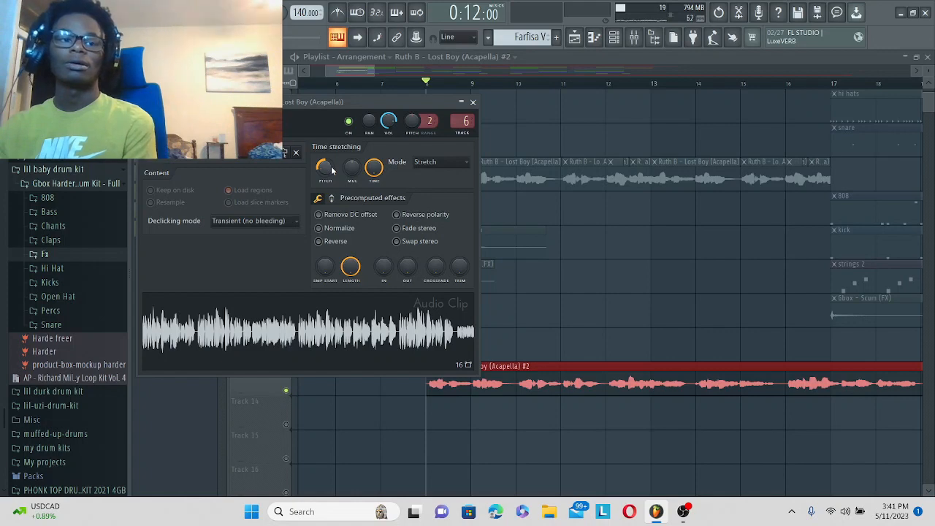
{"action": "key", "text": "space"}
{"action": "key", "text": "space"}
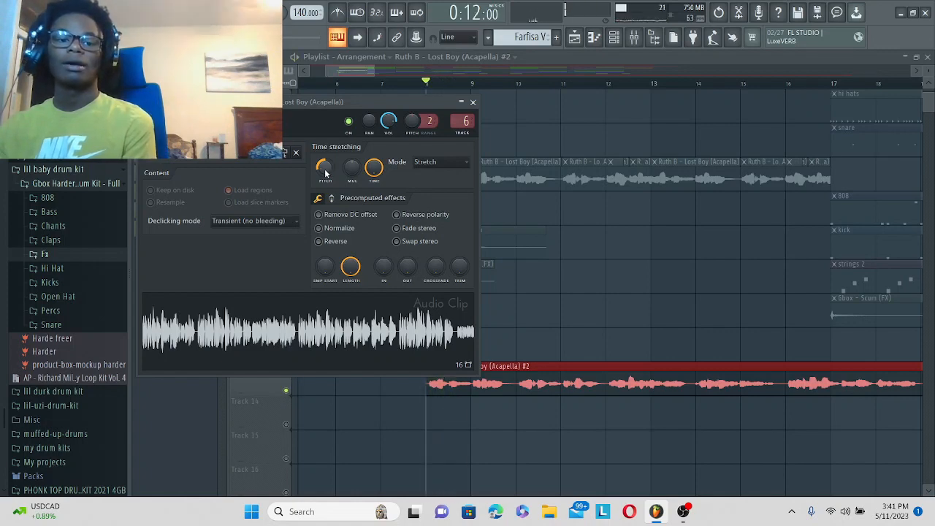
Raise the unique acapella clip's time-stretching pitch above neutral, play it back, and close its settings.
{"action": "left_click_drag", "start_coordinate": [326, 172], "coordinate": [326, 184]}
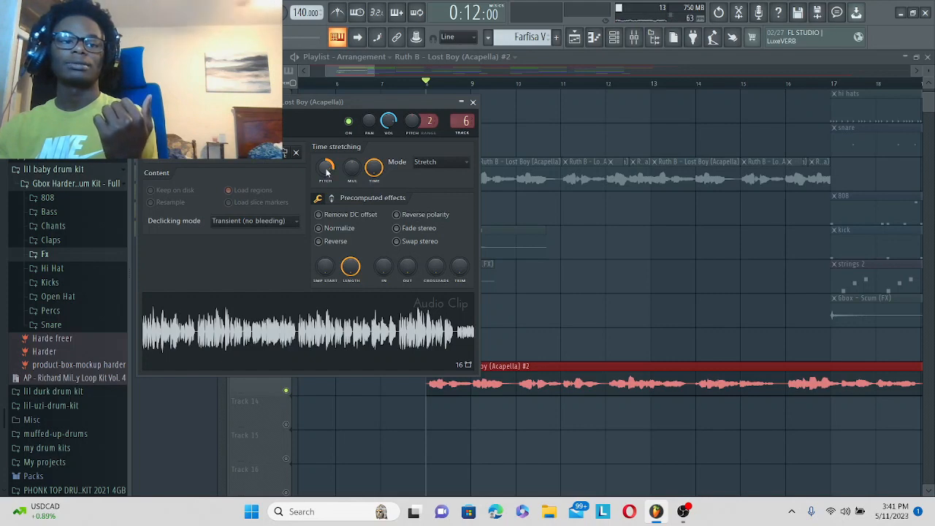
{"action": "key", "text": "space"}
{"action": "key", "text": "space"}
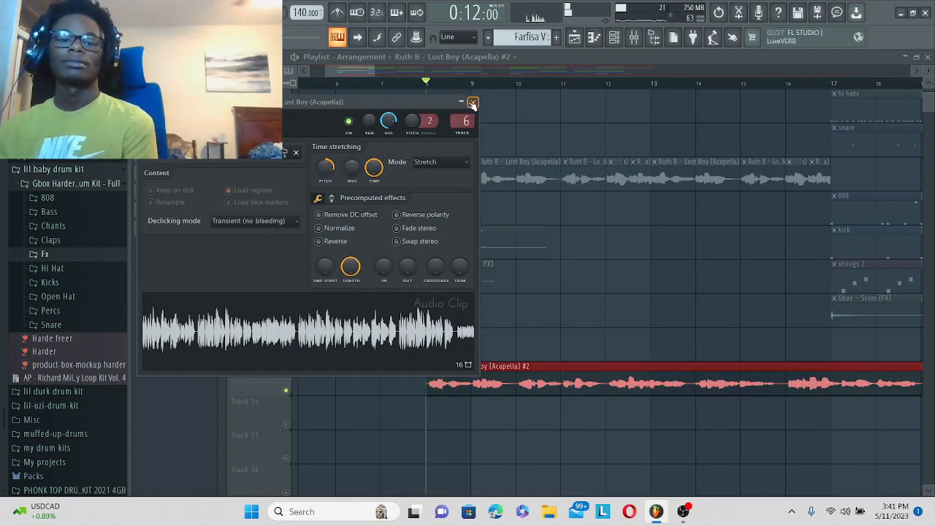
{"action": "left_click", "coordinate": [473, 102]}
Open the Creepy Piano pattern from the playlist in the piano roll and examine its lowest notes around C#2.
{"action": "scroll", "coordinate": [450, 296], "scroll_direction": "up", "scroll_amount": 3}
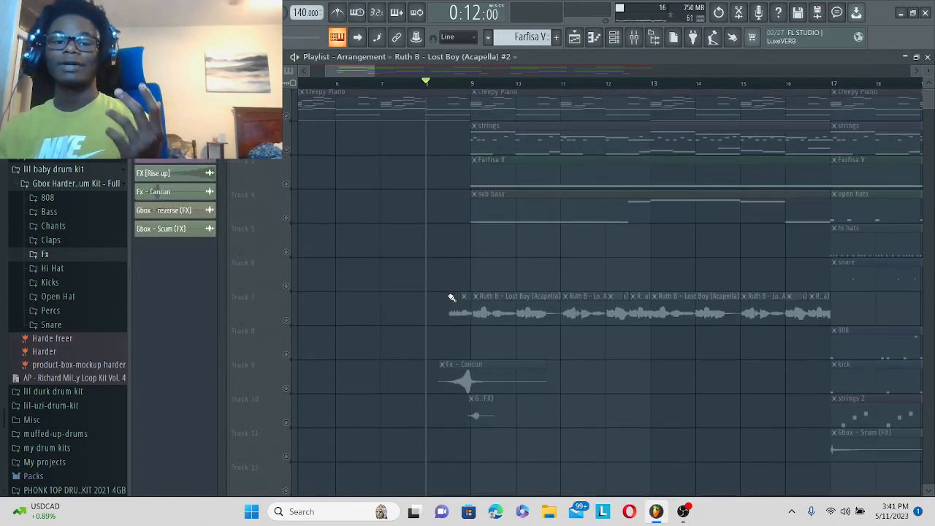
{"action": "scroll", "coordinate": [451, 292], "scroll_direction": "up", "scroll_amount": 1}
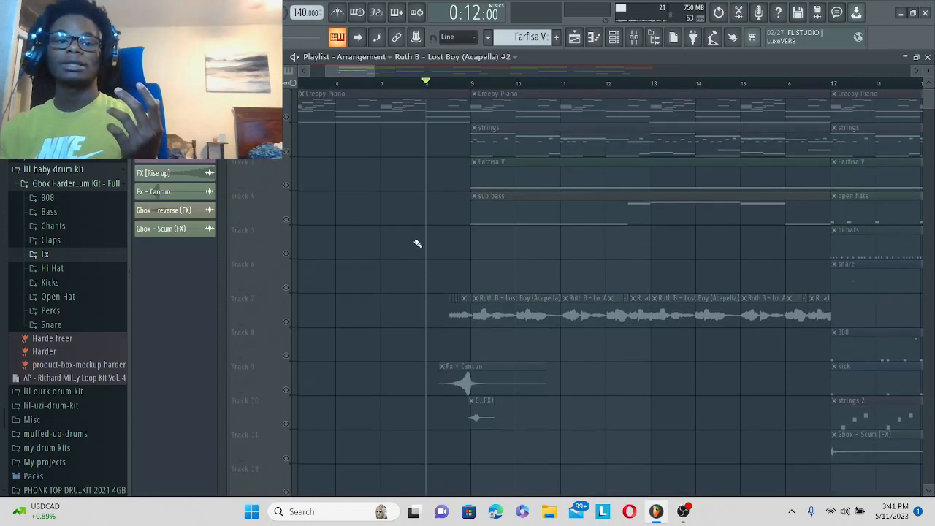
{"action": "double_click", "coordinate": [424, 101]}
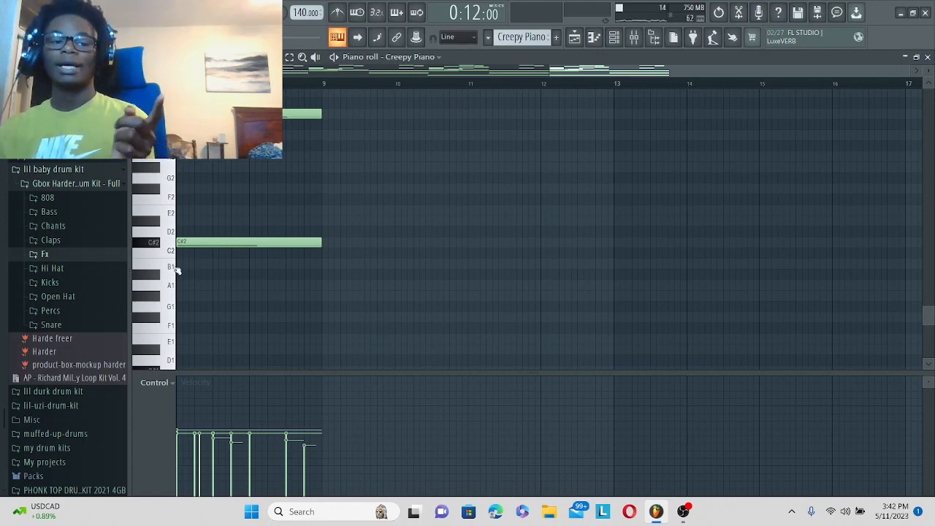
{"action": "scroll", "coordinate": [164, 289], "scroll_direction": "down", "scroll_amount": 2}
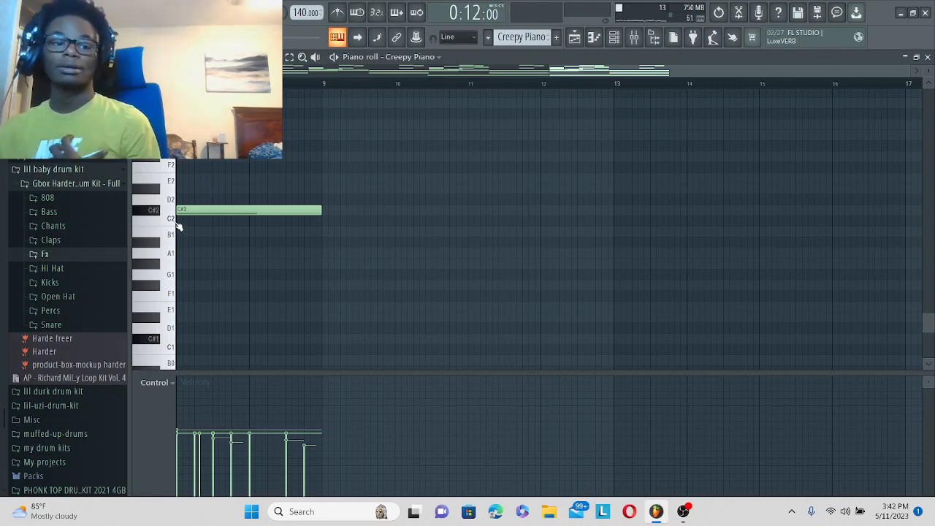
{"action": "scroll", "coordinate": [178, 227], "scroll_direction": "down", "scroll_amount": 3}
{"action": "scroll", "coordinate": [178, 228], "scroll_direction": "down", "scroll_amount": 1}
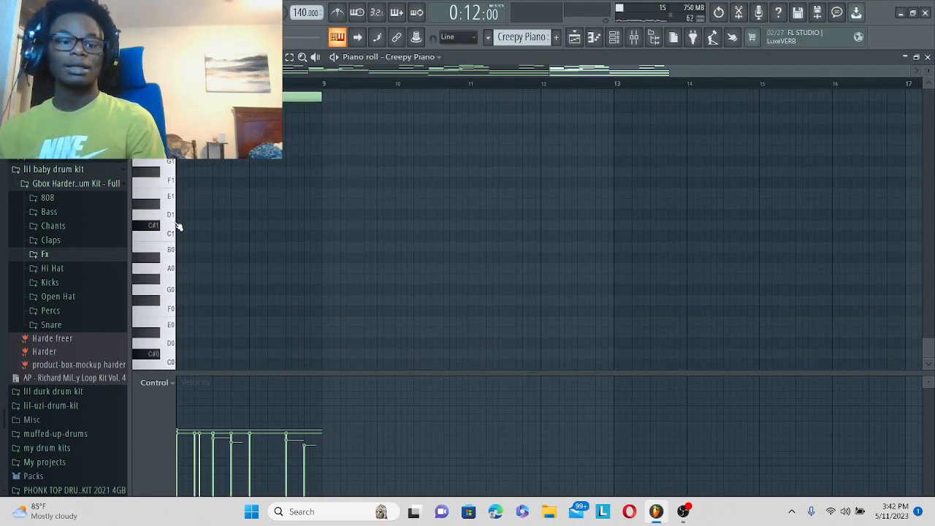
Place long notes on A1, A#1, B1 and C2 directly beneath the C#2 note in the Creepy Piano pattern.
{"action": "scroll", "coordinate": [177, 227], "scroll_direction": "up", "scroll_amount": 3}
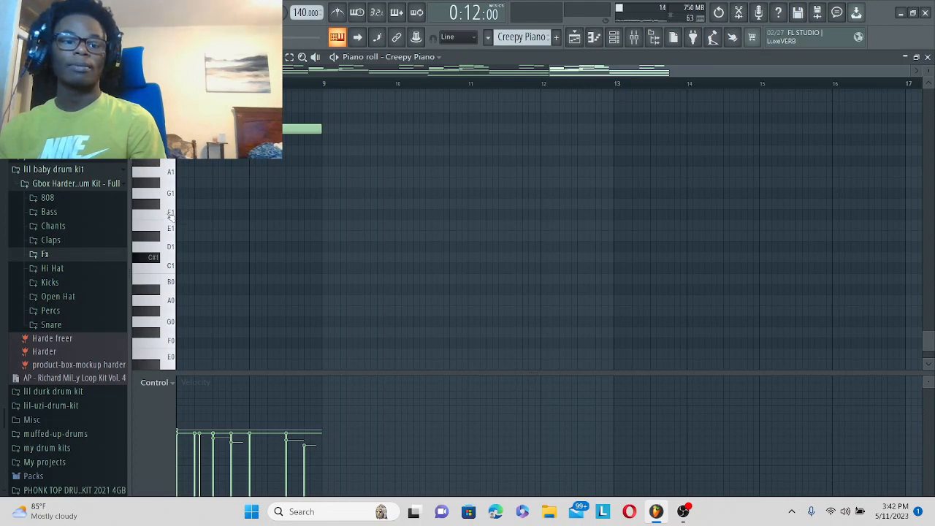
{"action": "scroll", "coordinate": [171, 216], "scroll_direction": "up", "scroll_amount": 3}
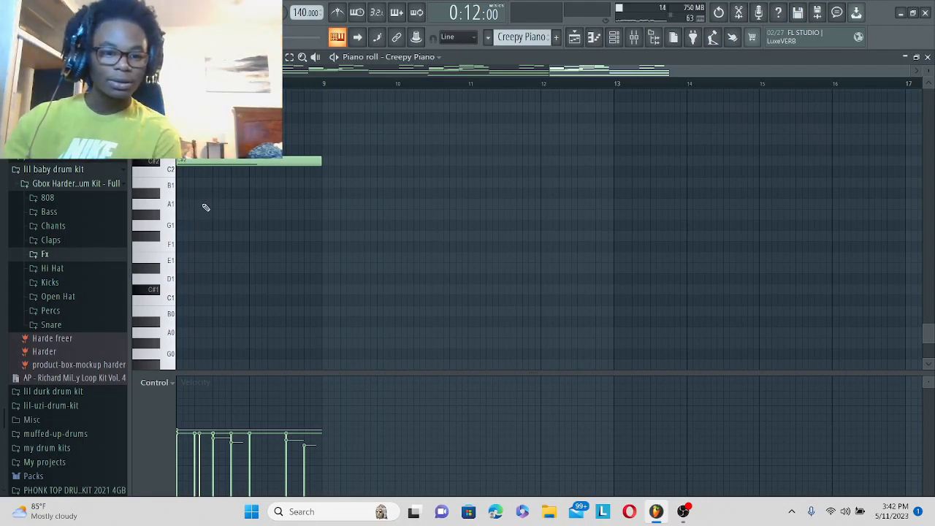
{"action": "left_click", "coordinate": [179, 204]}
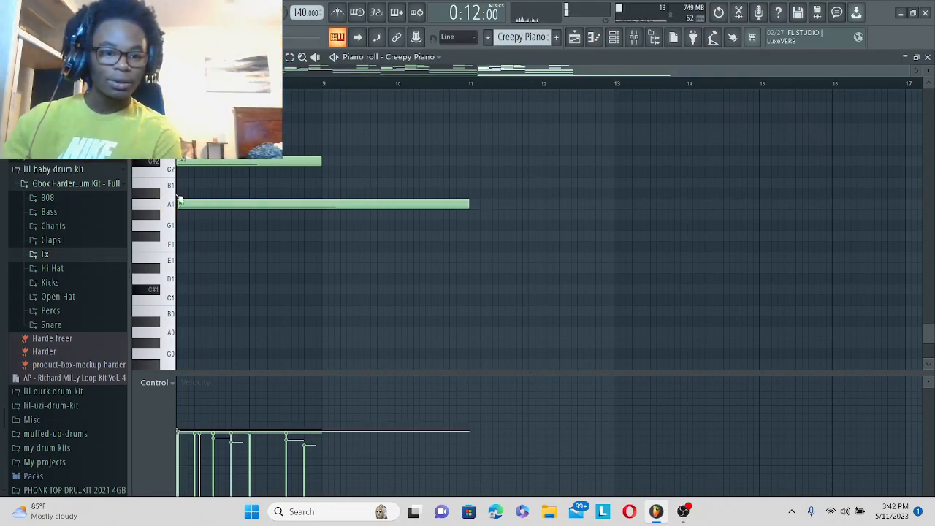
{"action": "left_click", "coordinate": [181, 193]}
{"action": "left_click", "coordinate": [186, 182]}
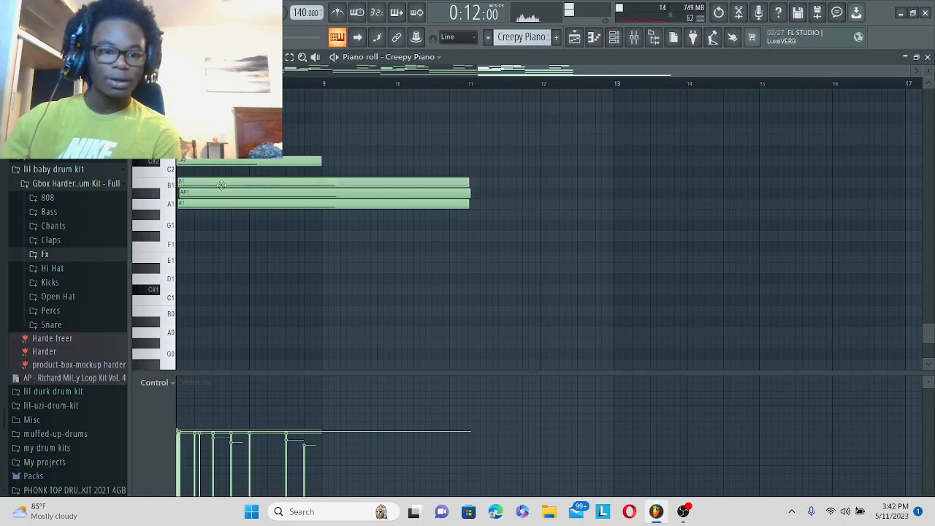
{"action": "left_click", "coordinate": [219, 172]}
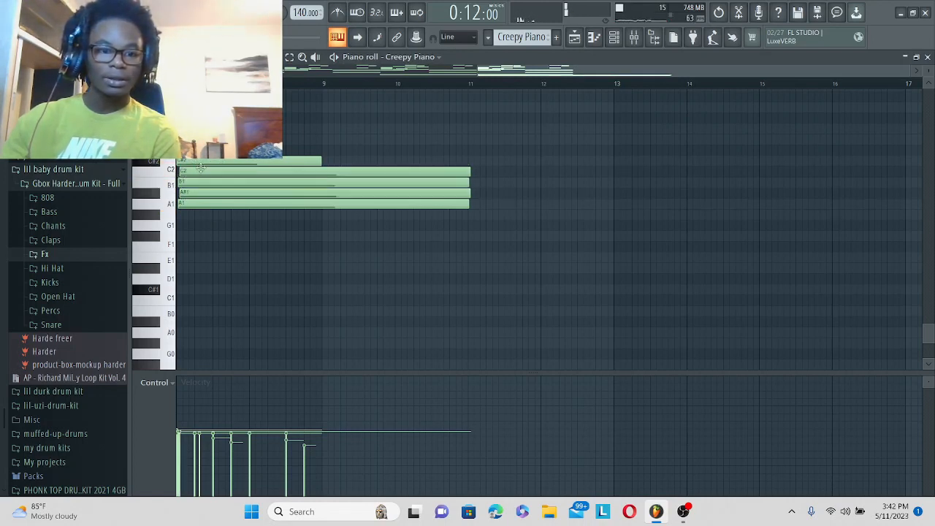
Delete the four added notes from C2 down to A1 and review the remaining notes between C#2 and C#3.
{"action": "right_click", "coordinate": [269, 174]}
{"action": "right_click", "coordinate": [272, 183]}
{"action": "right_click", "coordinate": [275, 192]}
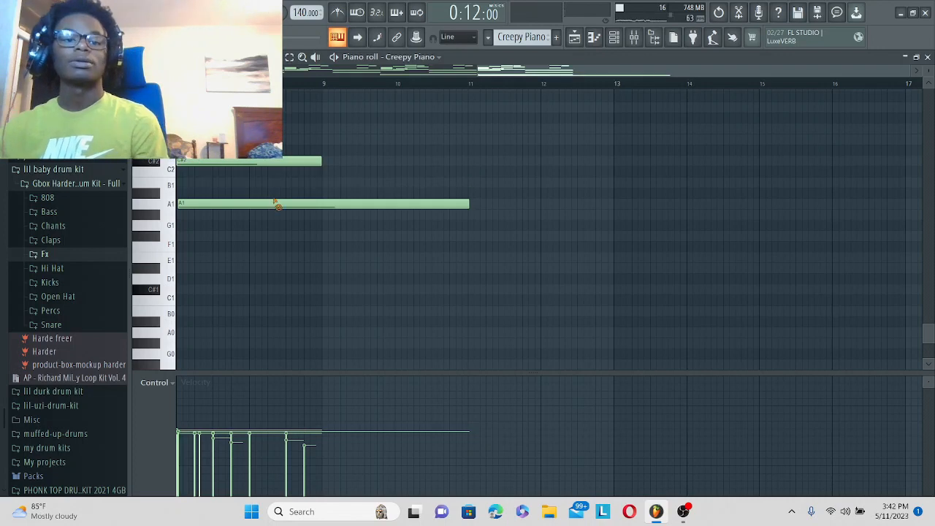
{"action": "right_click", "coordinate": [278, 204]}
{"action": "scroll", "coordinate": [182, 187], "scroll_direction": "up", "scroll_amount": 3}
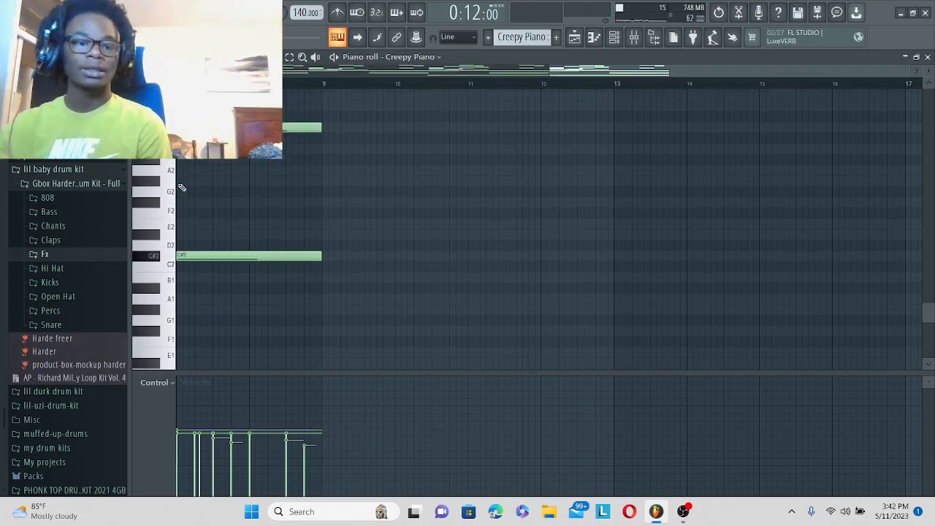
{"action": "scroll", "coordinate": [186, 182], "scroll_direction": "up", "scroll_amount": 2}
{"action": "scroll", "coordinate": [188, 179], "scroll_direction": "up", "scroll_amount": 2}
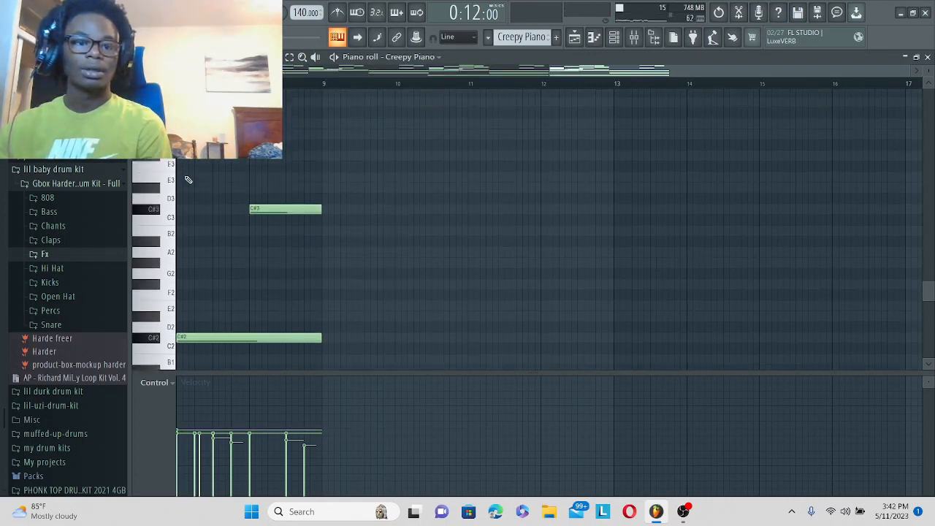
{"action": "scroll", "coordinate": [187, 180], "scroll_direction": "down", "scroll_amount": 5}
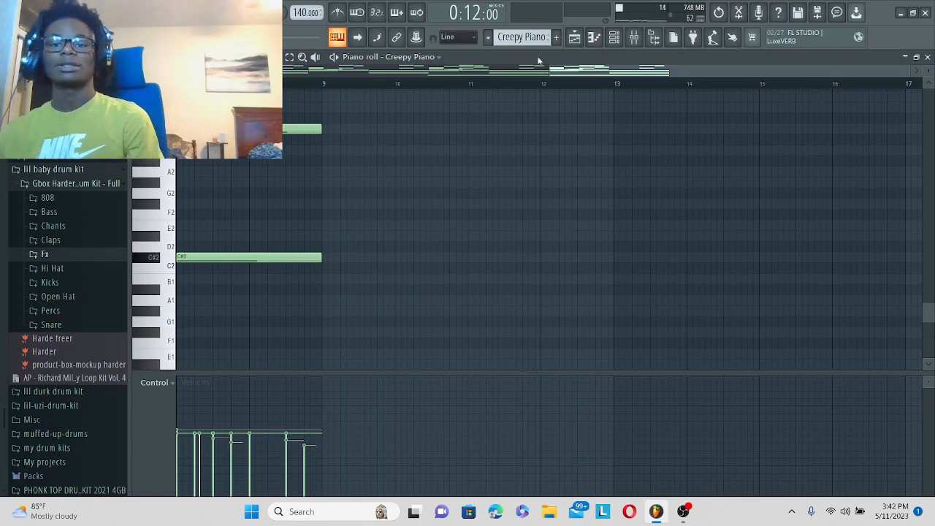
Return to the playlist and inspect the channel settings and options of the Track 13 Lost Boy acapella clip, closing them unchanged.
{"action": "left_click", "coordinate": [574, 38]}
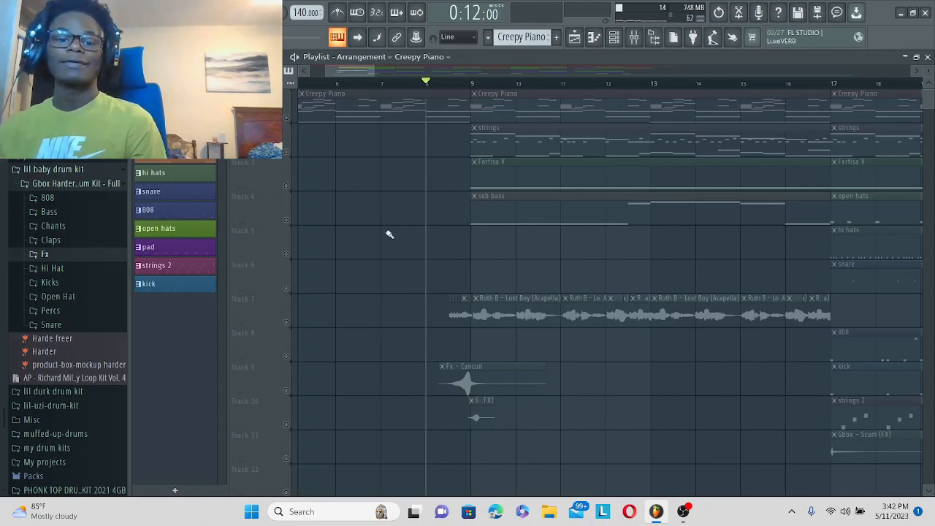
{"action": "scroll", "coordinate": [501, 297], "scroll_direction": "down", "scroll_amount": 5}
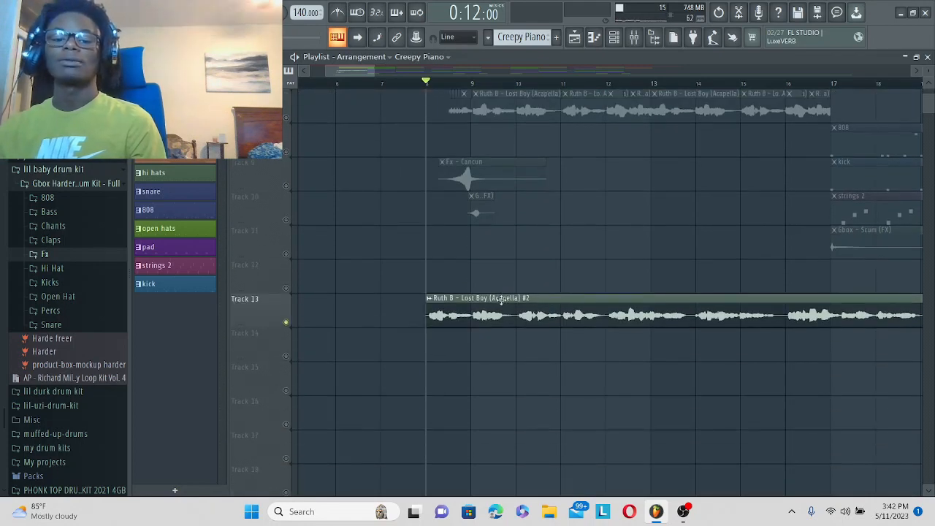
{"action": "double_click", "coordinate": [501, 299]}
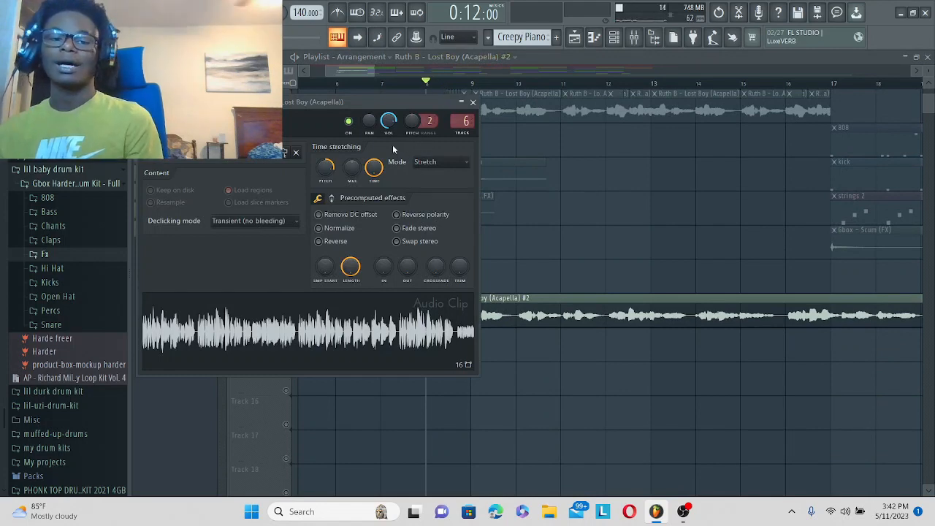
{"action": "left_click", "coordinate": [144, 102]}
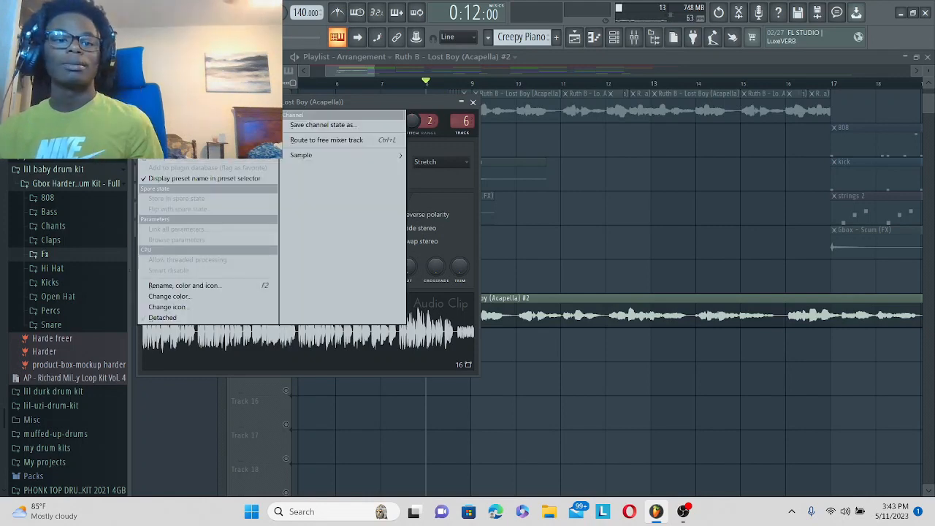
{"action": "left_click", "coordinate": [356, 98]}
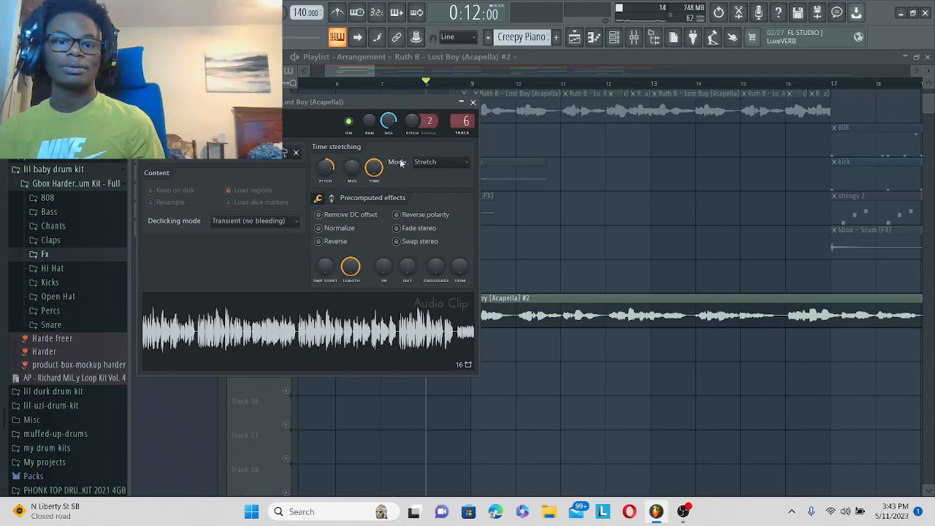
{"action": "left_click", "coordinate": [144, 102]}
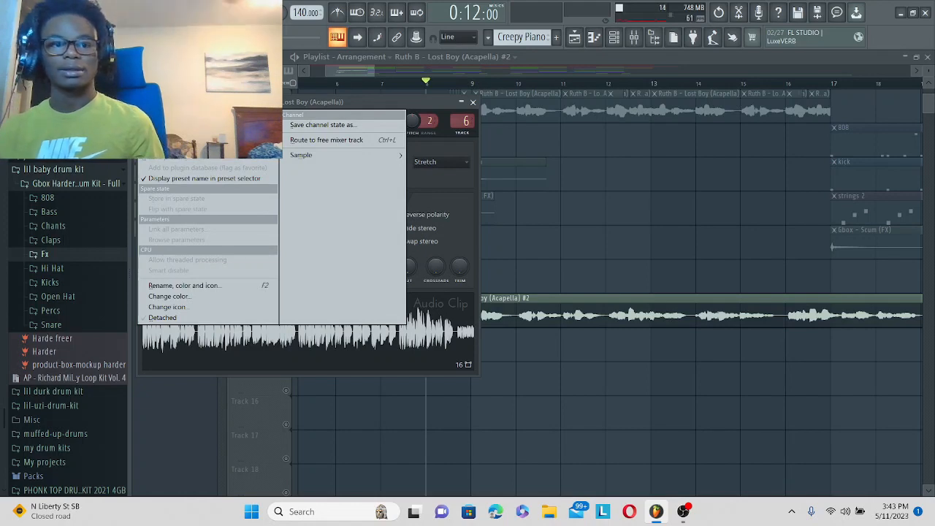
{"action": "left_click", "coordinate": [473, 102]}
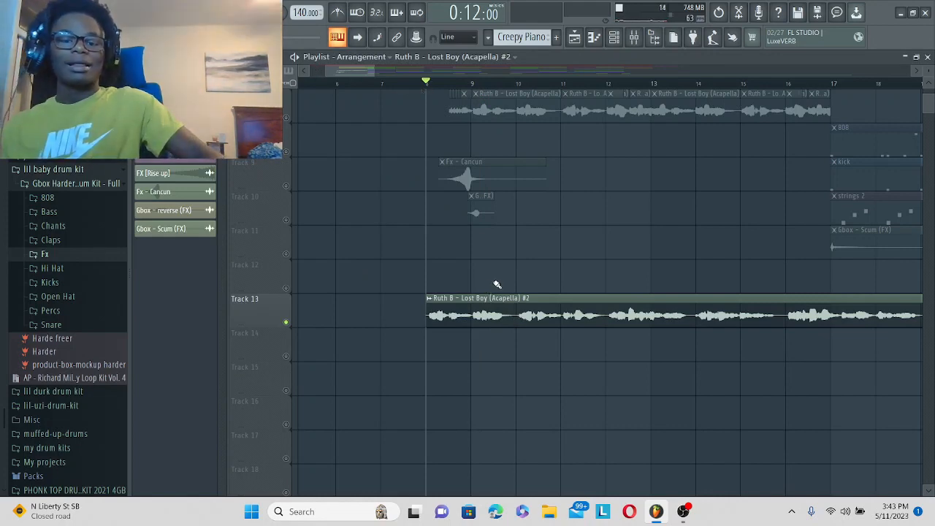
Open the Fit to tempo choices for the Track 13 acapella clip and dismiss them without choosing a tempo.
{"action": "left_click", "coordinate": [458, 304]}
{"action": "left_click", "coordinate": [429, 299]}
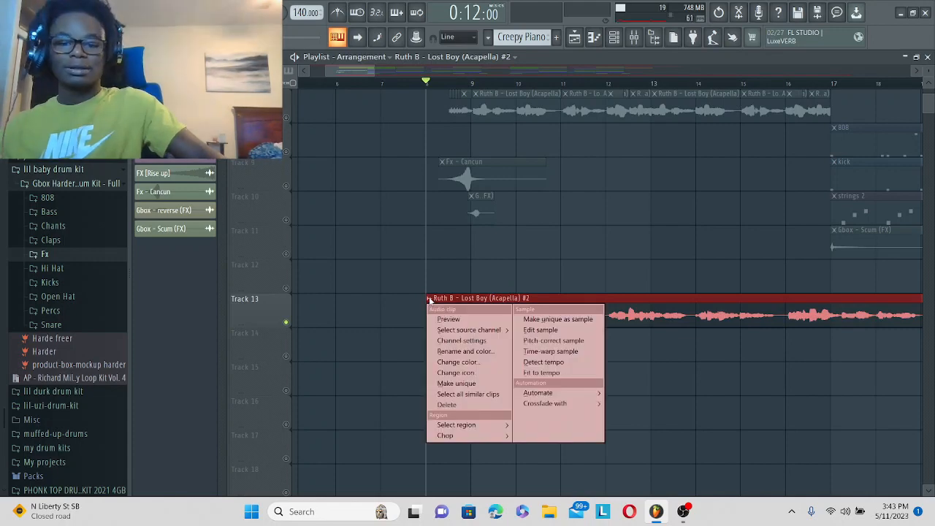
{"action": "left_click", "coordinate": [570, 373]}
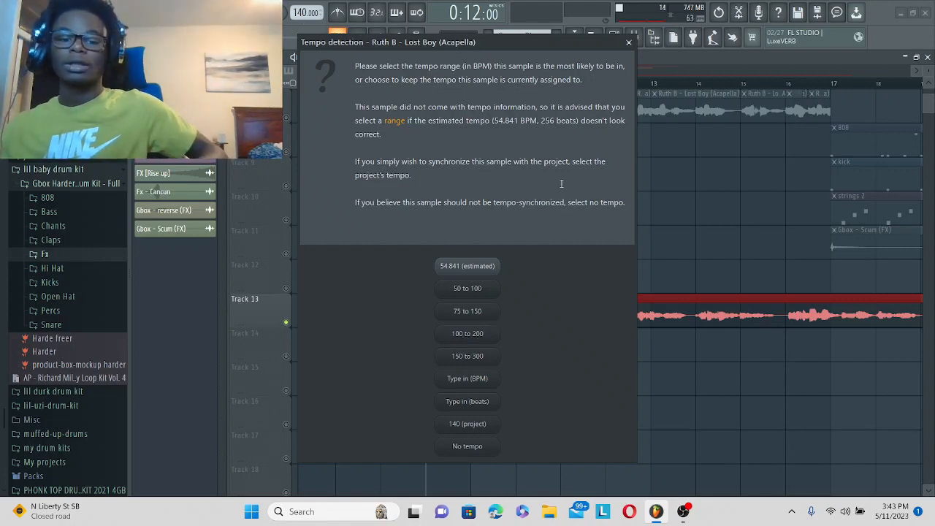
{"action": "left_click", "coordinate": [629, 42]}
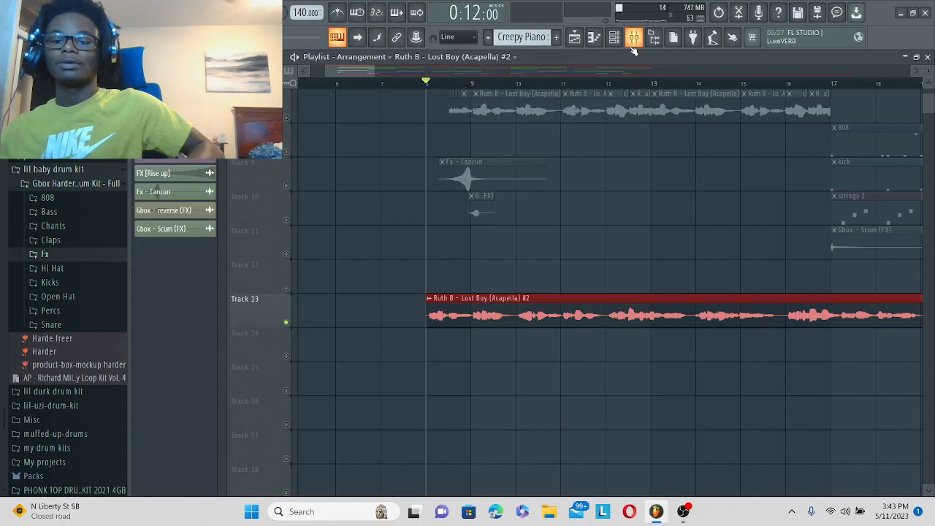
{"action": "right_click", "coordinate": [586, 320]}
{"action": "scroll", "coordinate": [583, 310], "scroll_direction": "up", "scroll_amount": 4}
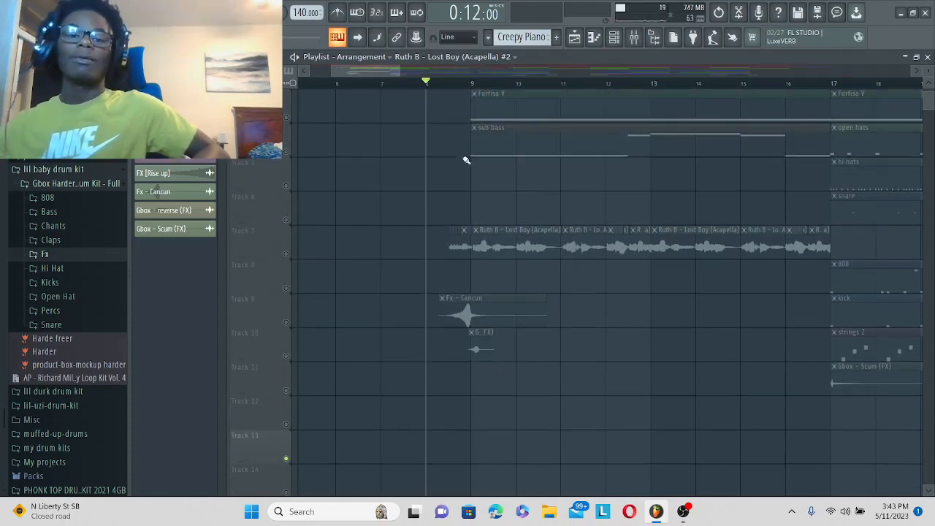
{"action": "key", "text": "ctrl+z"}
Play back the Track 13 acapella from bar 8 and slice the clip at bar 12.
{"action": "scroll", "coordinate": [512, 256], "scroll_direction": "down", "scroll_amount": 4}
{"action": "key", "text": "space"}
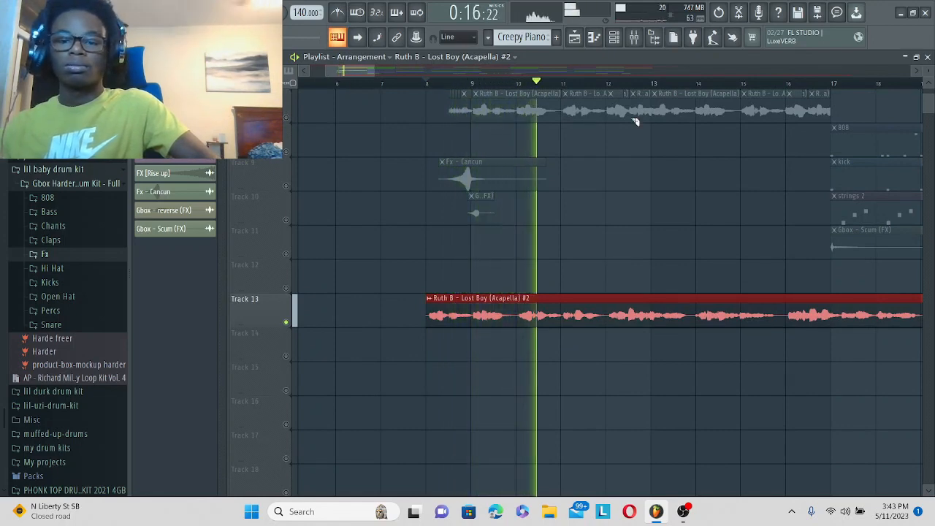
{"action": "scroll", "coordinate": [575, 88], "scroll_direction": "up", "scroll_amount": 2}
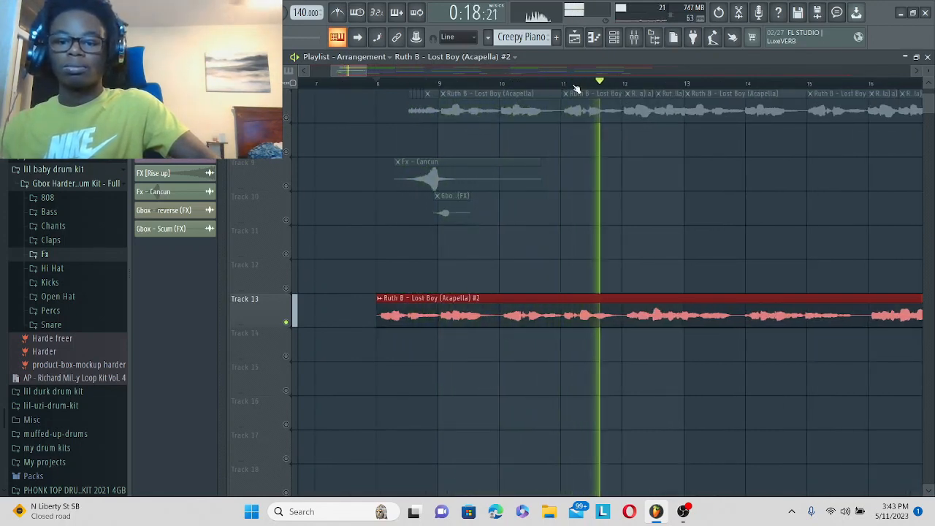
{"action": "key", "text": "space"}
{"action": "left_click_drag", "start_coordinate": [626, 295], "coordinate": [625, 341]}
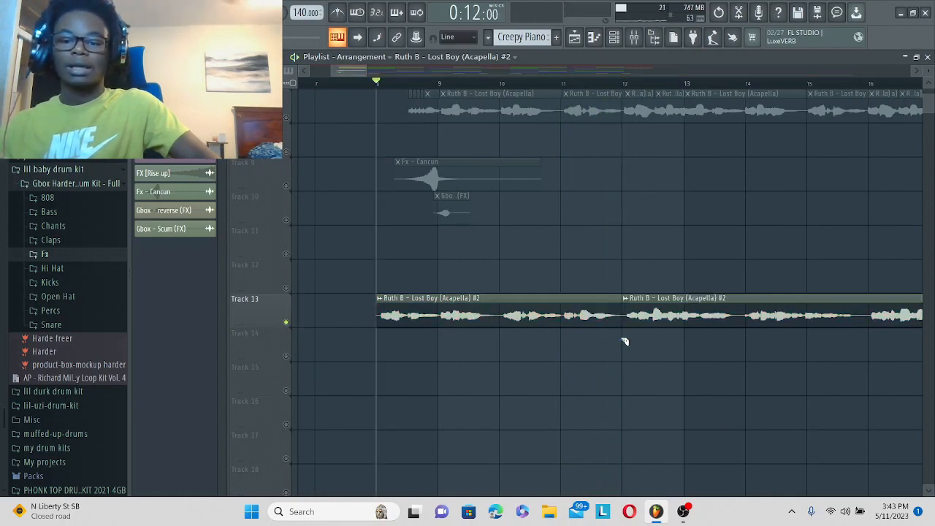
Unmute Track 7 and mute the first Track 13 acapella slice to audition the chopped vocal on its own.
{"action": "scroll", "coordinate": [414, 189], "scroll_direction": "up", "scroll_amount": 2}
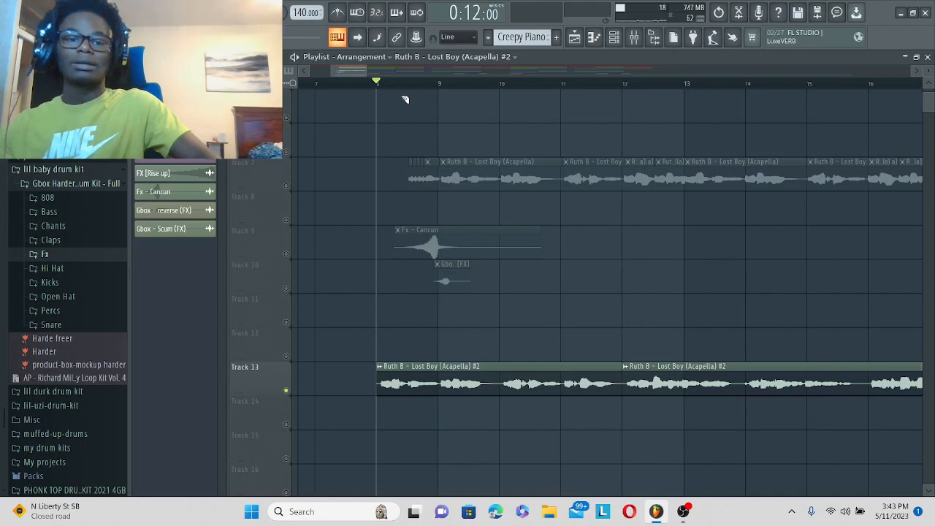
{"action": "left_click", "coordinate": [286, 185]}
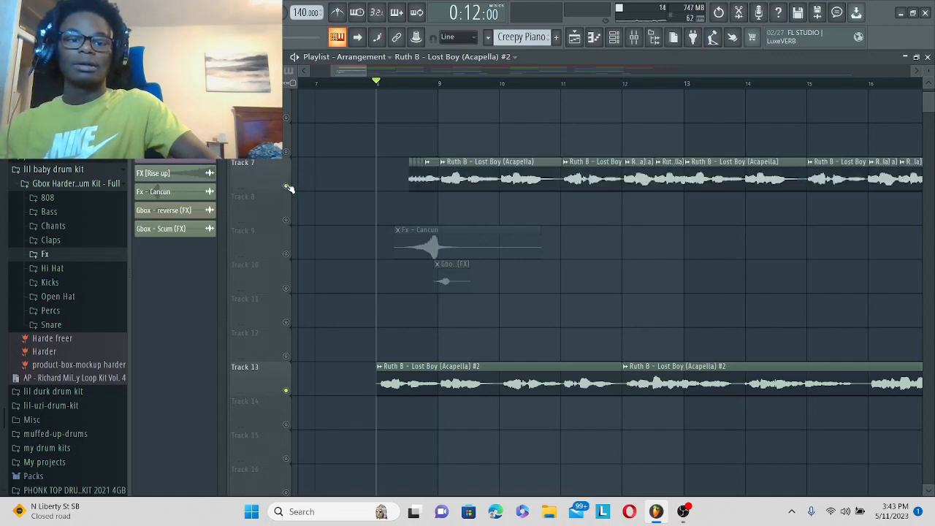
{"action": "key", "text": "space"}
{"action": "key", "text": "space"}
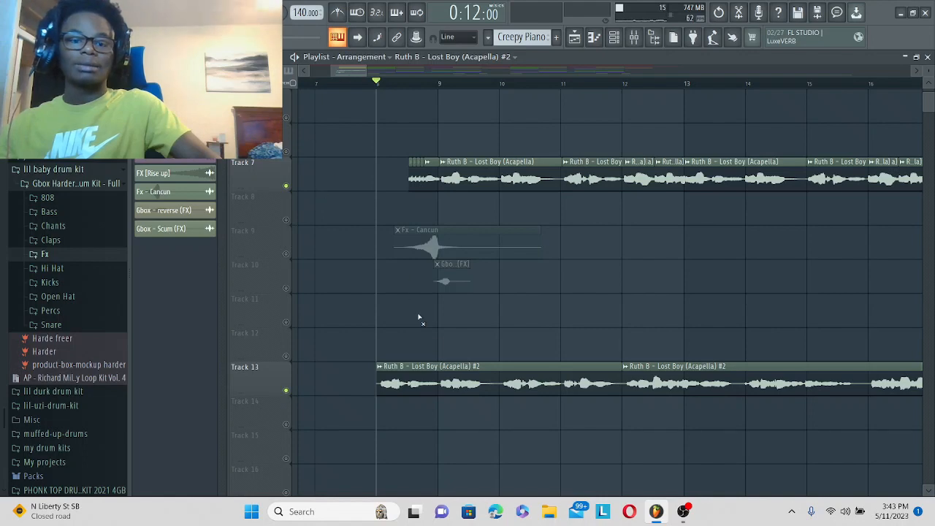
{"action": "left_click", "coordinate": [460, 389]}
{"action": "key", "text": "space"}
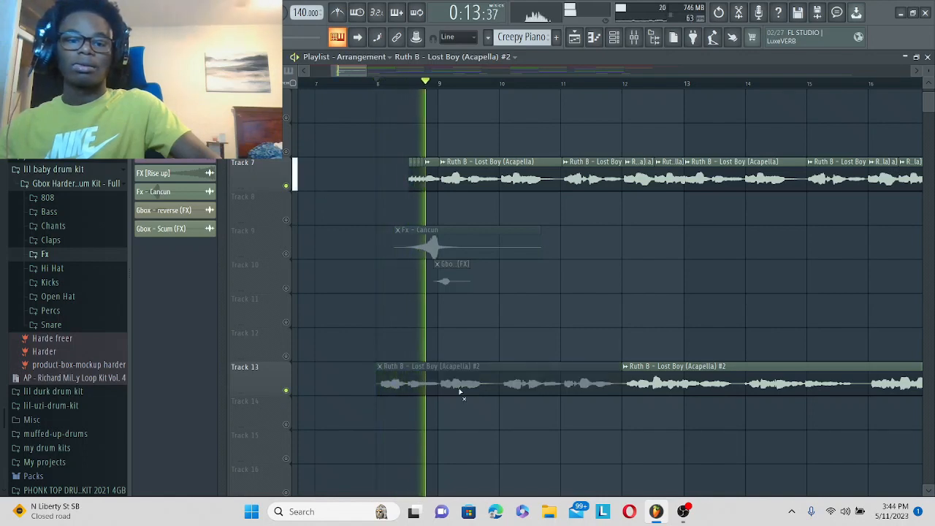
{"action": "key", "text": "space"}
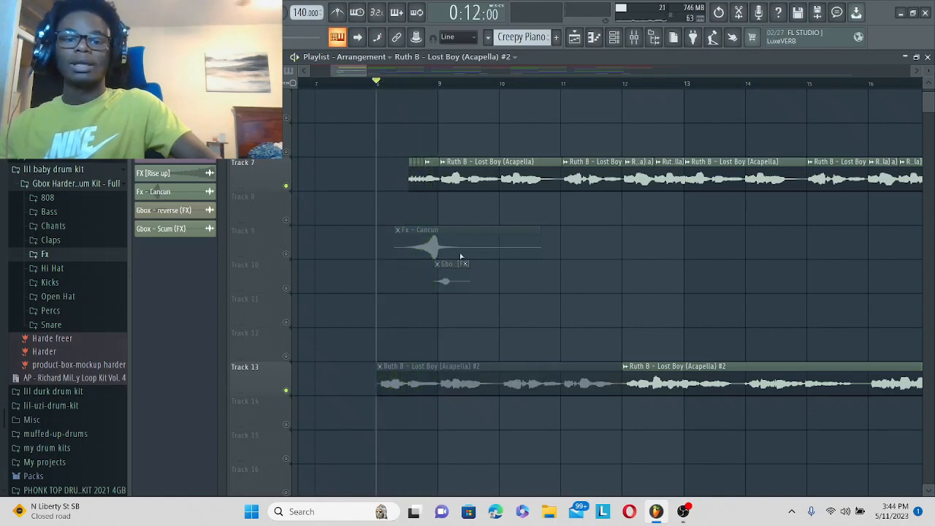
Unmute the first Track 13 acapella slice and play both acapella tracks together from bar 11.
{"action": "left_click", "coordinate": [491, 374]}
{"action": "scroll", "coordinate": [626, 86], "scroll_direction": "right", "scroll_amount": 2}
{"action": "key", "text": "space"}
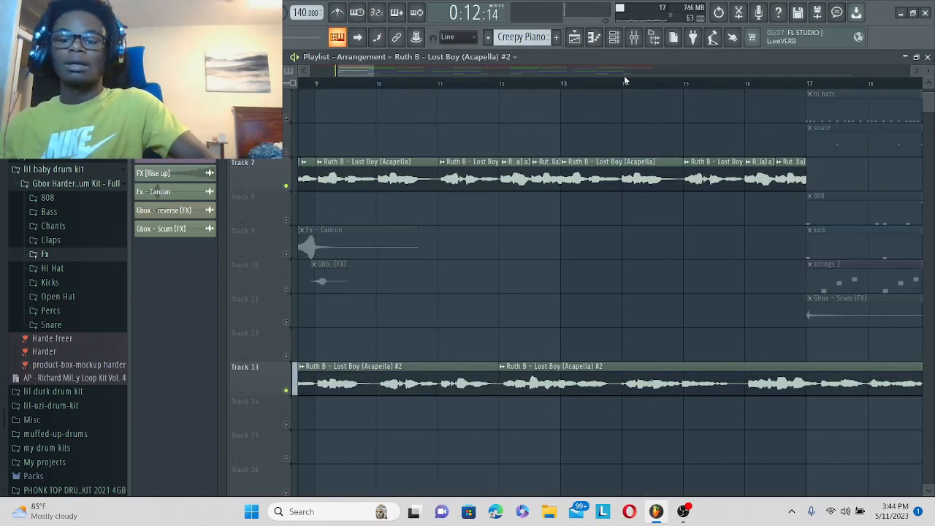
{"action": "key", "text": "space"}
{"action": "left_click", "coordinate": [454, 86]}
{"action": "key", "text": "space"}
{"action": "scroll", "coordinate": [454, 87], "scroll_direction": "up", "scroll_amount": 1}
{"action": "scroll", "coordinate": [455, 87], "scroll_direction": "up", "scroll_amount": 1}
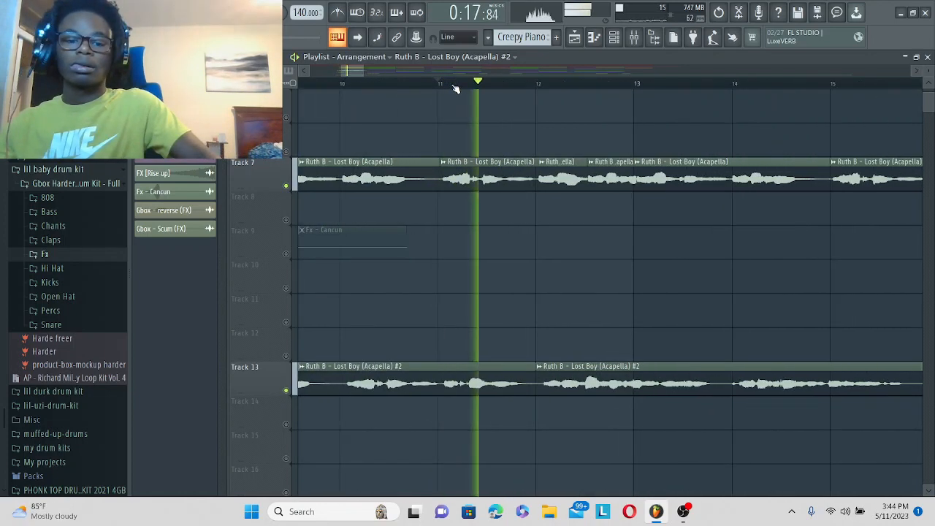
{"action": "scroll", "coordinate": [455, 88], "scroll_direction": "down", "scroll_amount": 2}
{"action": "key", "text": "space"}
{"action": "scroll", "coordinate": [455, 87], "scroll_direction": "down", "scroll_amount": 1}
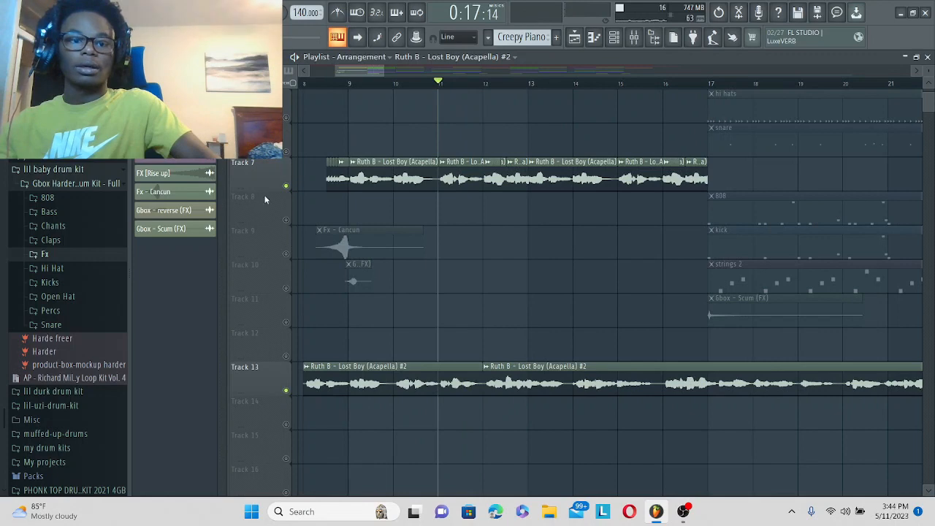
Mute Track 7 and play back the Track 13 acapella alone from bar 11.
{"action": "left_click", "coordinate": [286, 185]}
{"action": "key", "text": "space"}
{"action": "key", "text": "space"}
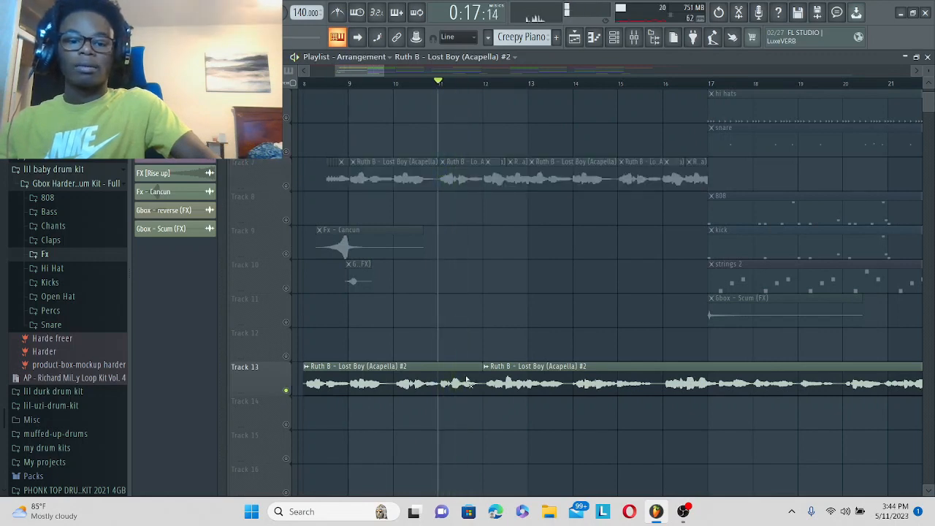
{"action": "scroll", "coordinate": [475, 82], "scroll_direction": "up", "scroll_amount": 4}
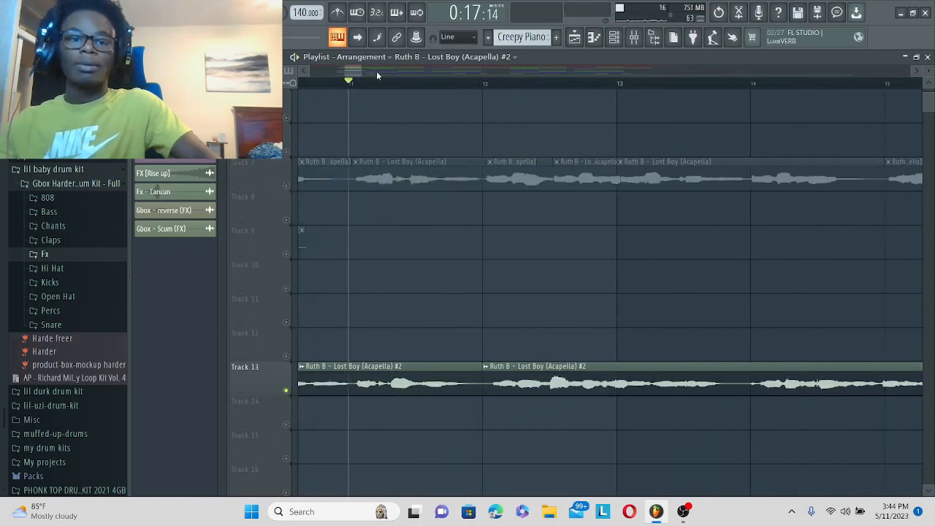
{"action": "scroll", "coordinate": [366, 87], "scroll_direction": "up", "scroll_amount": 2}
{"action": "scroll", "coordinate": [497, 244], "scroll_direction": "down", "scroll_amount": 1}
{"action": "key", "text": "space"}
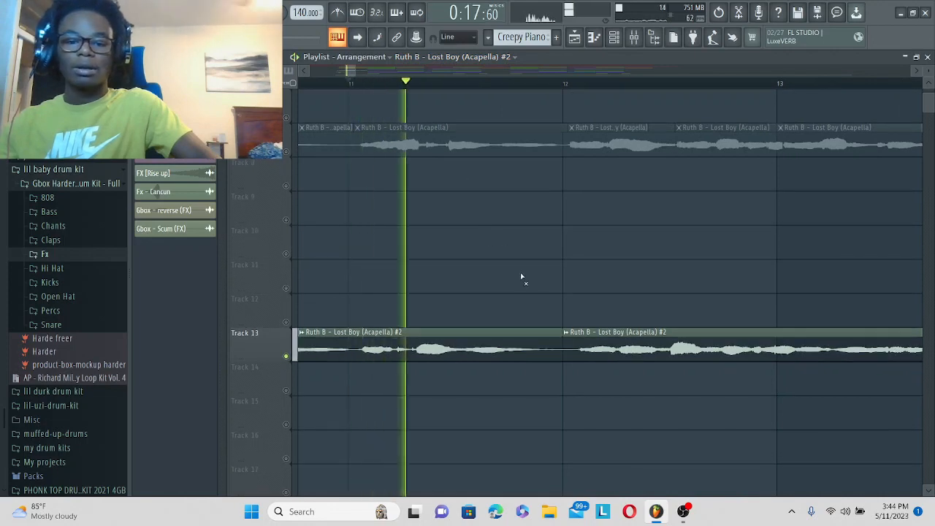
{"action": "key", "text": "space"}
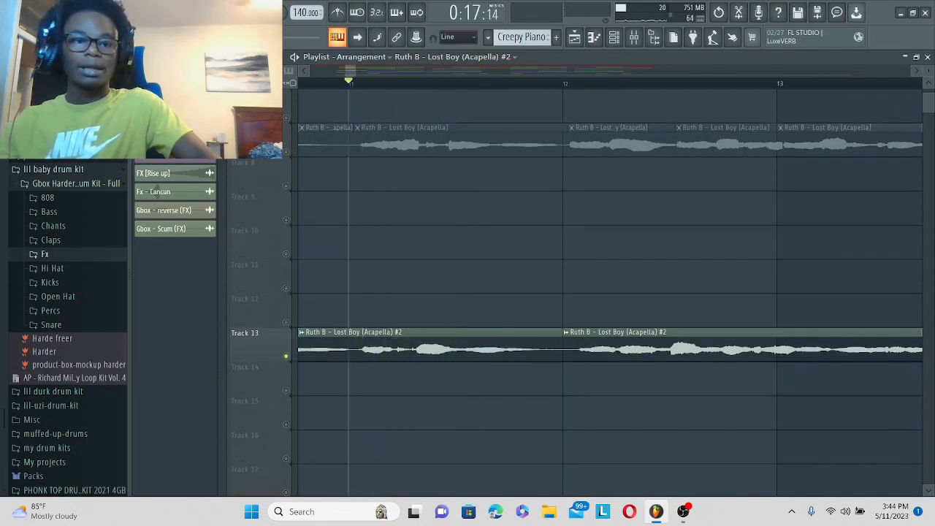
Change the playlist snap from Bar to a finer division and slice the Track 13 acapella just past the middle of bar 11.
{"action": "left_click", "coordinate": [152, 57]}
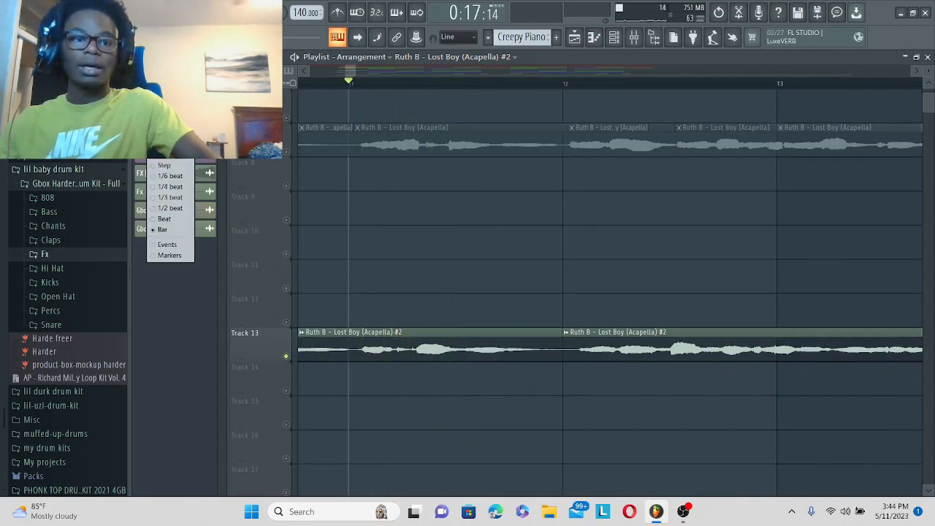
{"action": "left_click", "coordinate": [186, 231]}
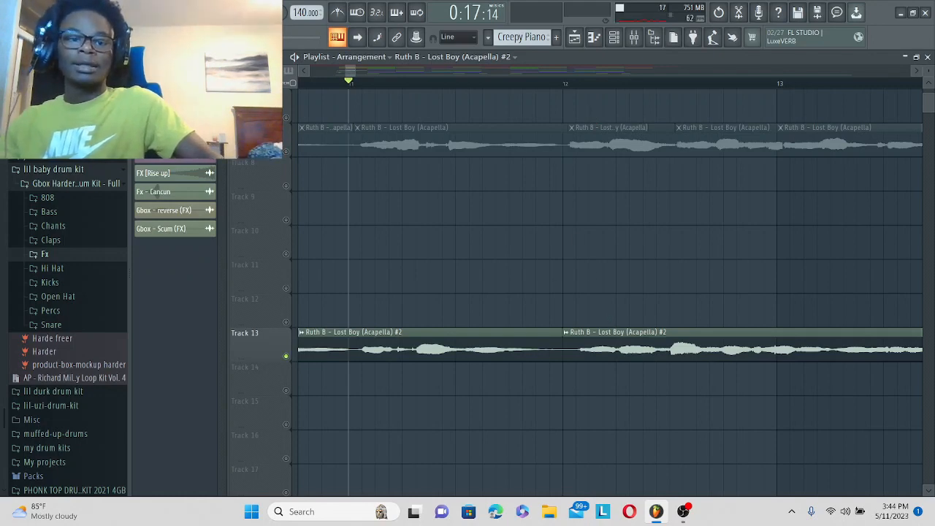
{"action": "key", "text": "space"}
{"action": "scroll", "coordinate": [502, 84], "scroll_direction": "up", "scroll_amount": 2}
{"action": "key", "text": "space"}
{"action": "scroll", "coordinate": [501, 83], "scroll_direction": "up", "scroll_amount": 2}
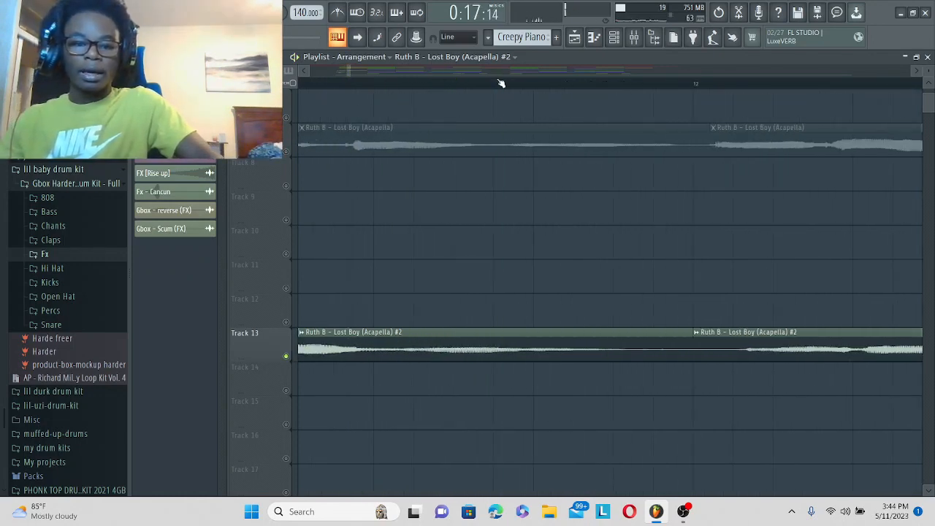
{"action": "key", "text": "space"}
{"action": "key", "text": "space"}
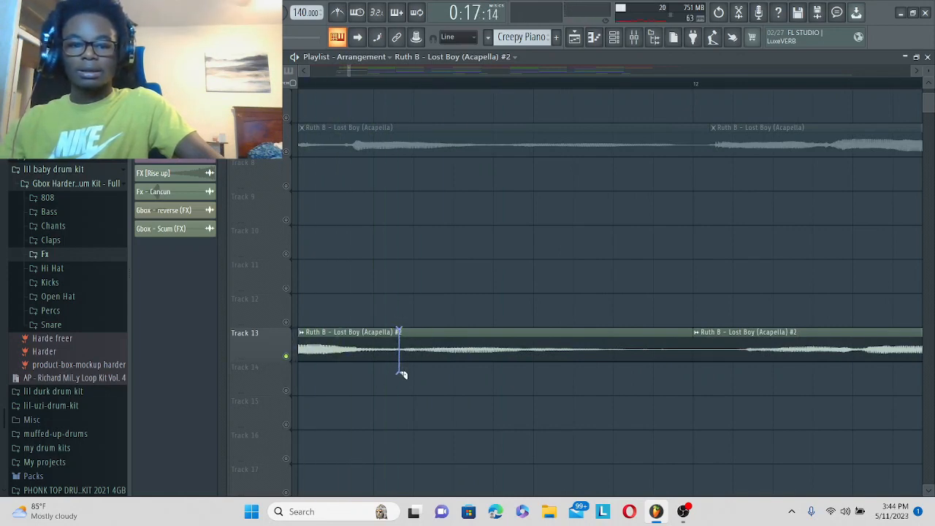
{"action": "left_click_drag", "start_coordinate": [402, 374], "coordinate": [402, 374]}
Play back the Track 13 acapella from bar 11 to check the new cut.
{"action": "key", "text": "space"}
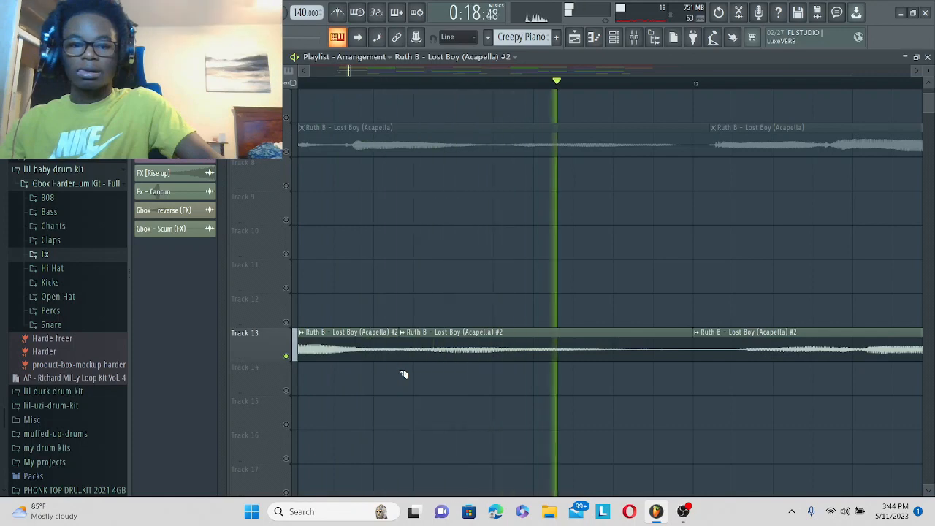
{"action": "key", "text": "space"}
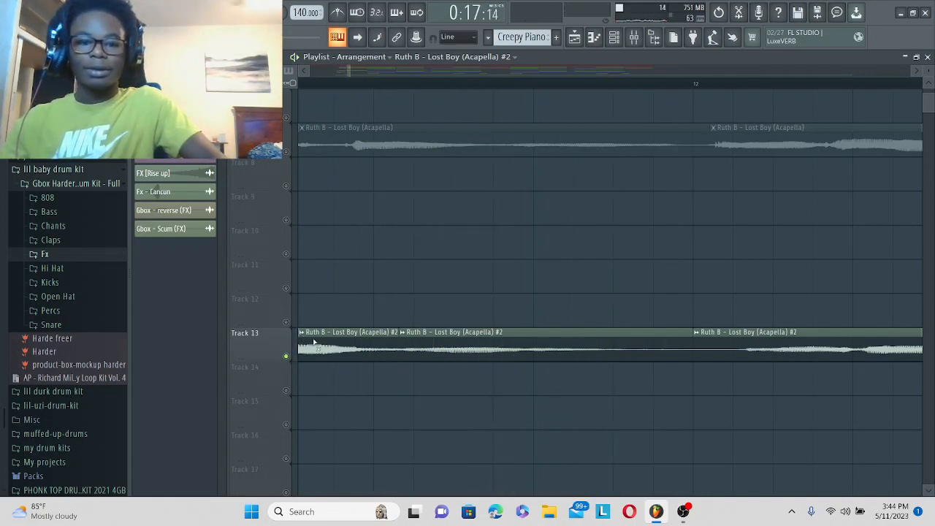
{"action": "key", "text": "space"}
{"action": "key", "text": "space"}
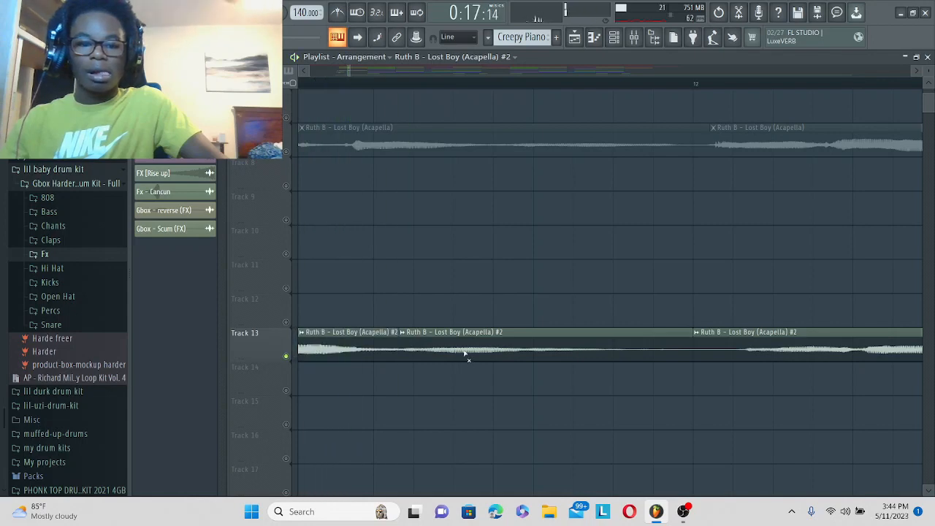
Audition the Track 13 vocal with the slice after the mid-bar cut muted, and unmute that slice.
{"action": "left_click", "coordinate": [465, 353]}
{"action": "key", "text": "space"}
{"action": "key", "text": "space"}
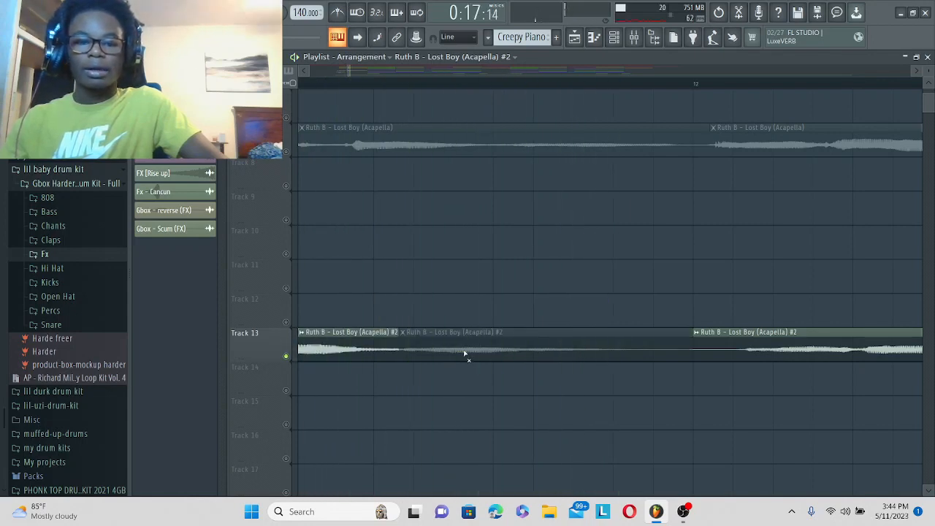
{"action": "left_click", "coordinate": [464, 353]}
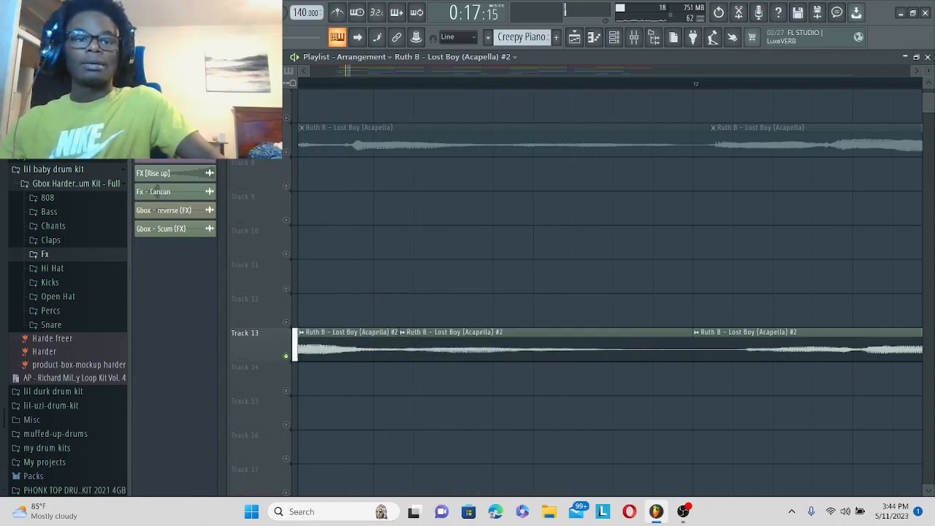
Slice the acapella tail shortly before bar 12 by ear and mute the Track 13 clip that starts at bar 12.
{"action": "key", "text": "space"}
{"action": "key", "text": "space"}
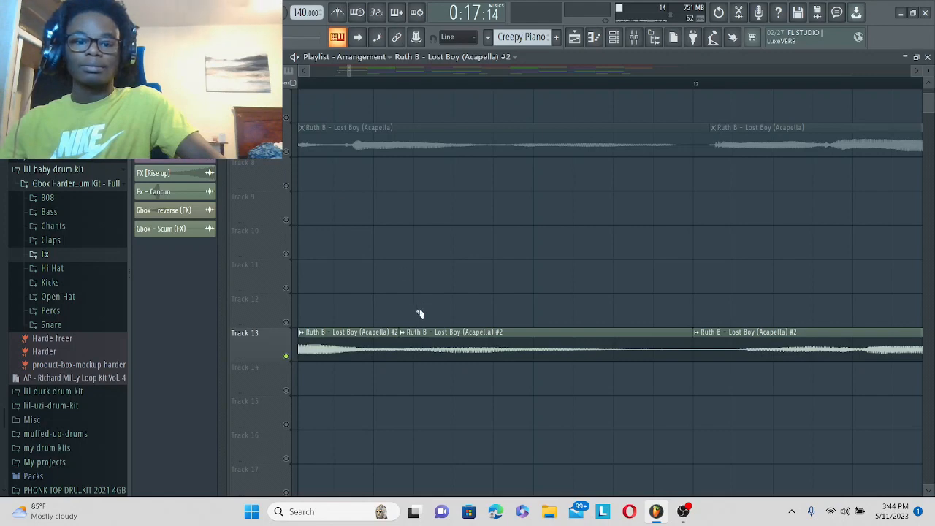
{"action": "key", "text": "space"}
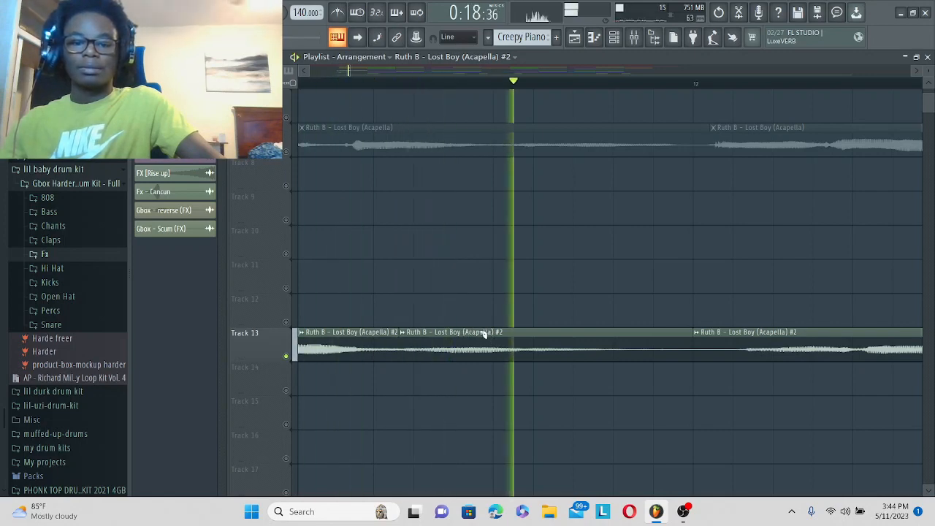
{"action": "key", "text": "space"}
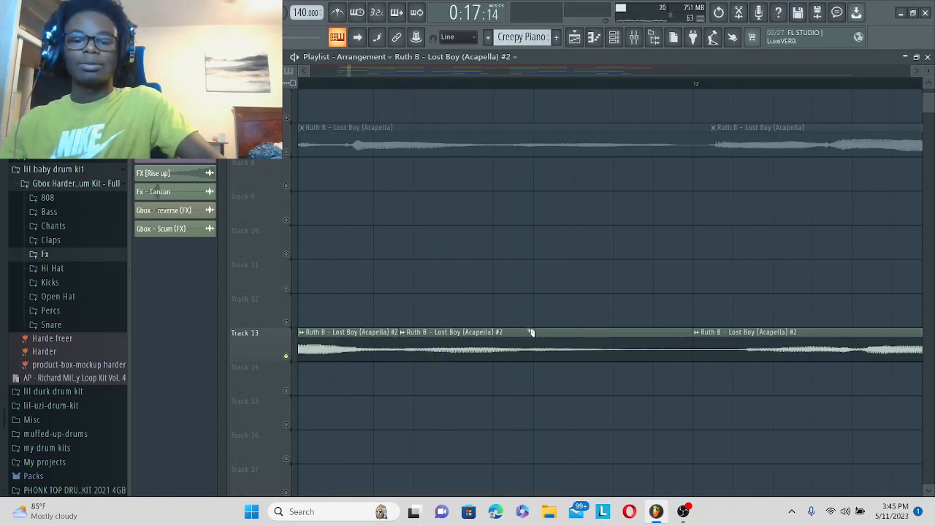
{"action": "key", "text": "space"}
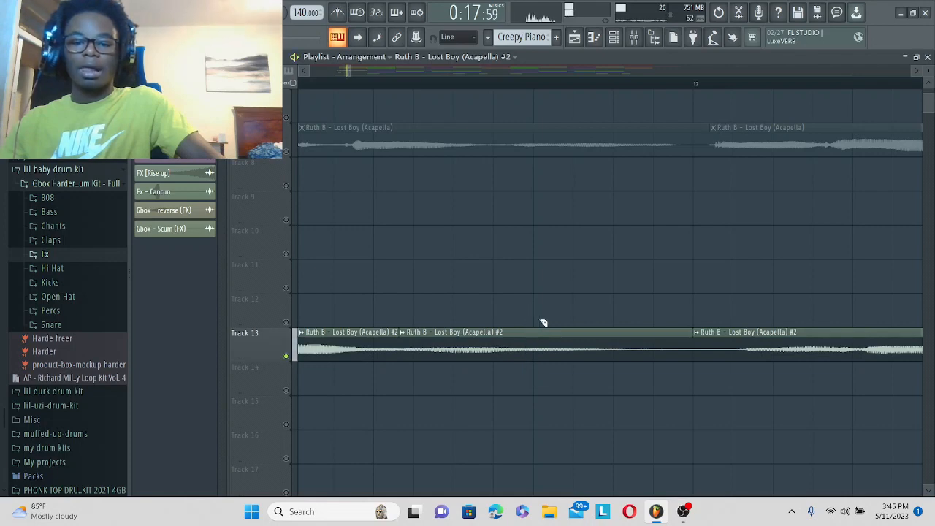
{"action": "key", "text": "space"}
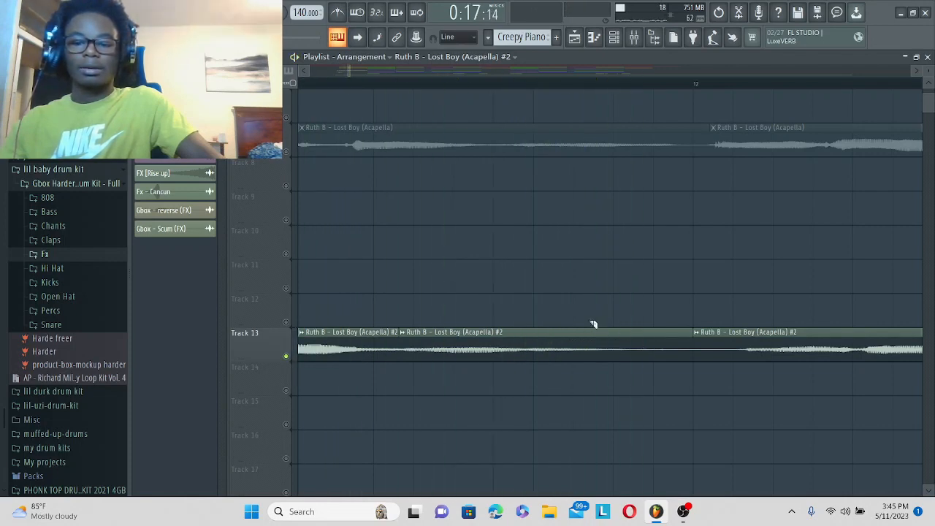
{"action": "left_click_drag", "start_coordinate": [601, 369], "coordinate": [606, 371]}
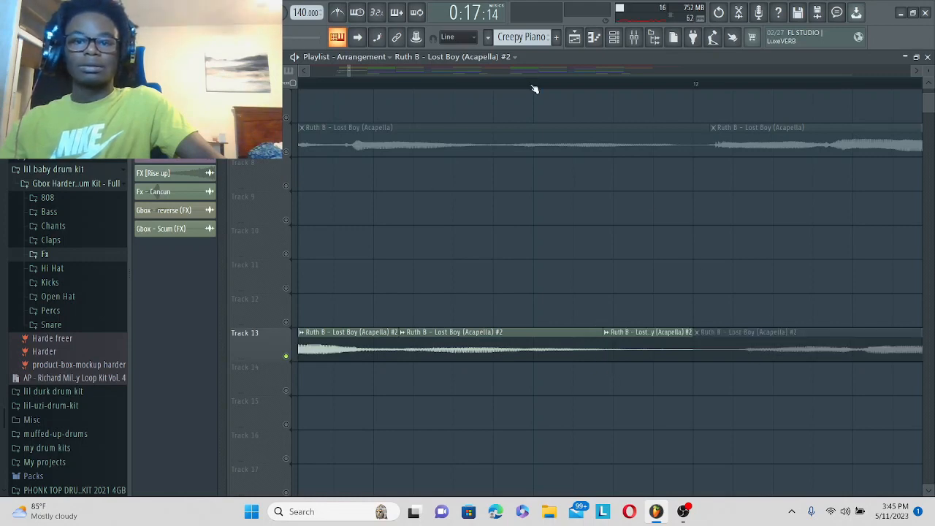
Play back the chopped Track 13 vocal leading up to bar 12.
{"action": "left_click_drag", "start_coordinate": [534, 86], "coordinate": [523, 109]}
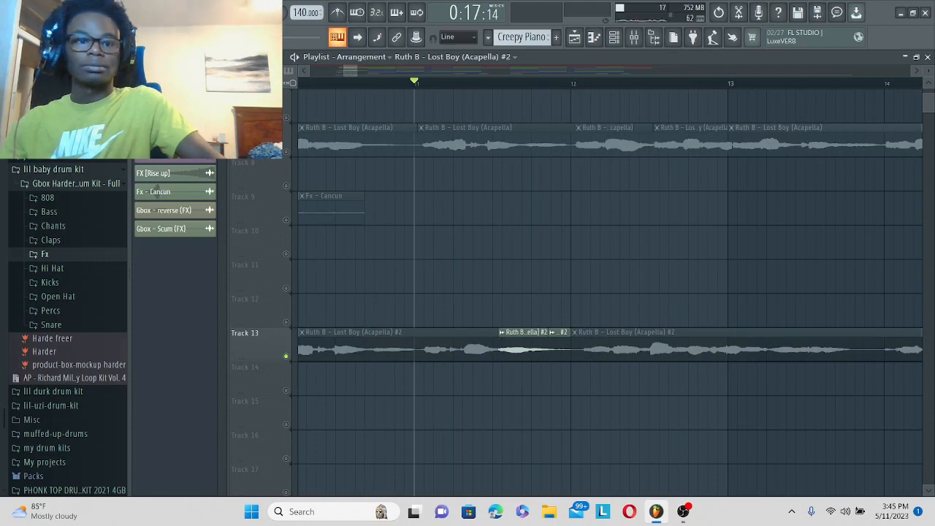
{"action": "key", "text": "space"}
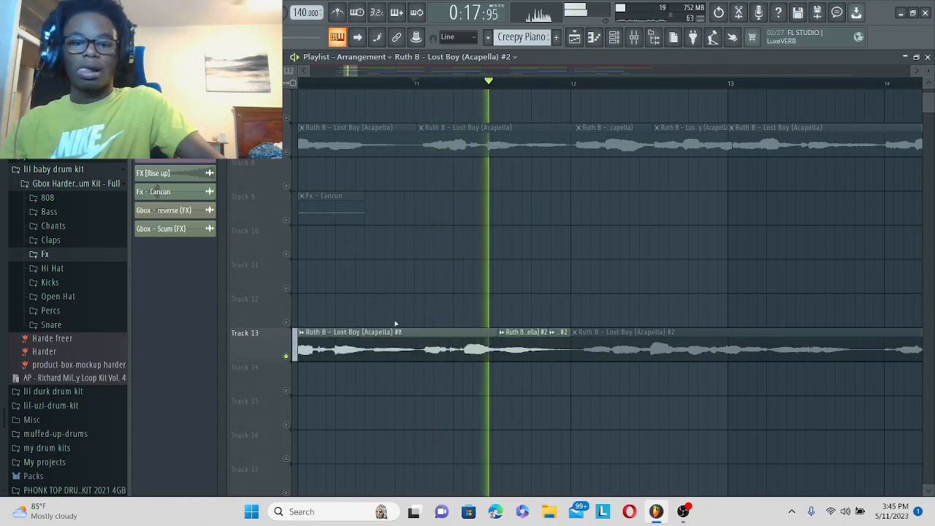
{"action": "key", "text": "space"}
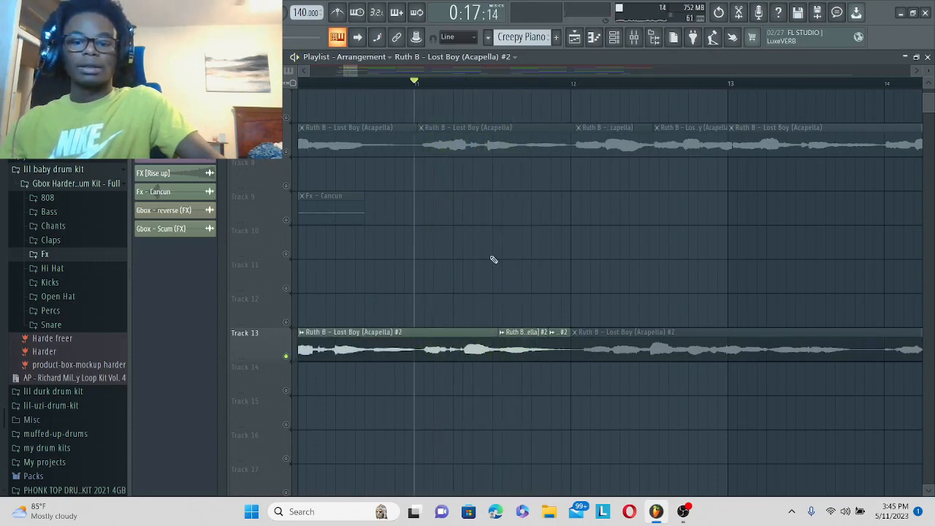
Move the middle acapella slice in bar 11 down to Track 14 and unmute that track.
{"action": "left_click", "coordinate": [523, 352]}
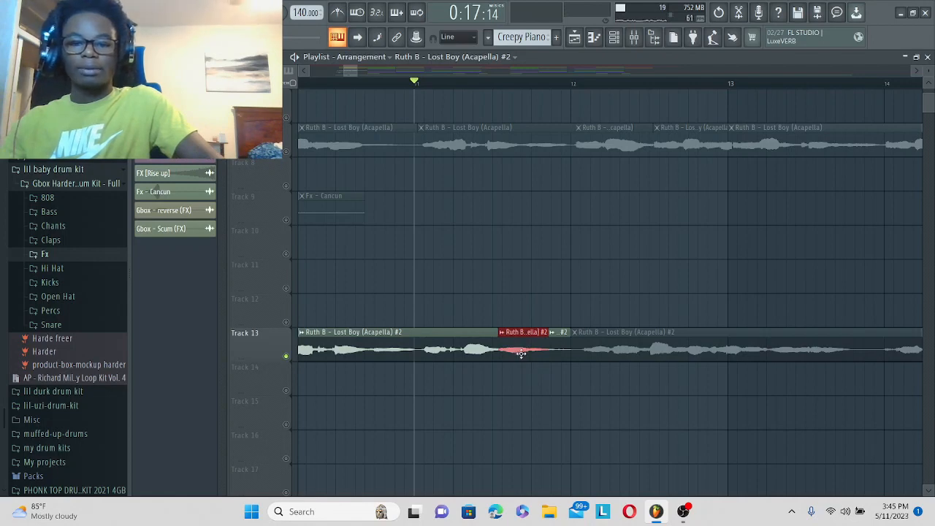
{"action": "key", "text": "space"}
{"action": "key", "text": "space"}
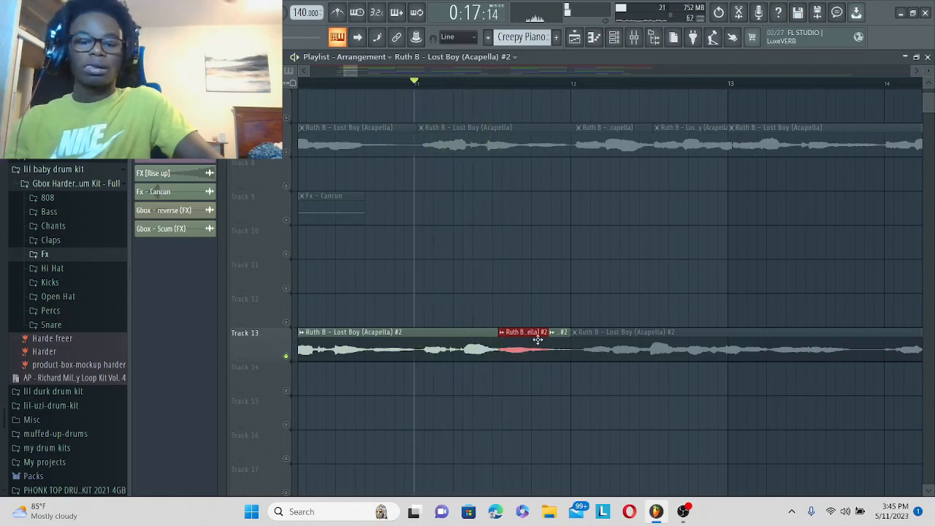
{"action": "key", "text": "shift+Down"}
{"action": "key", "text": "space"}
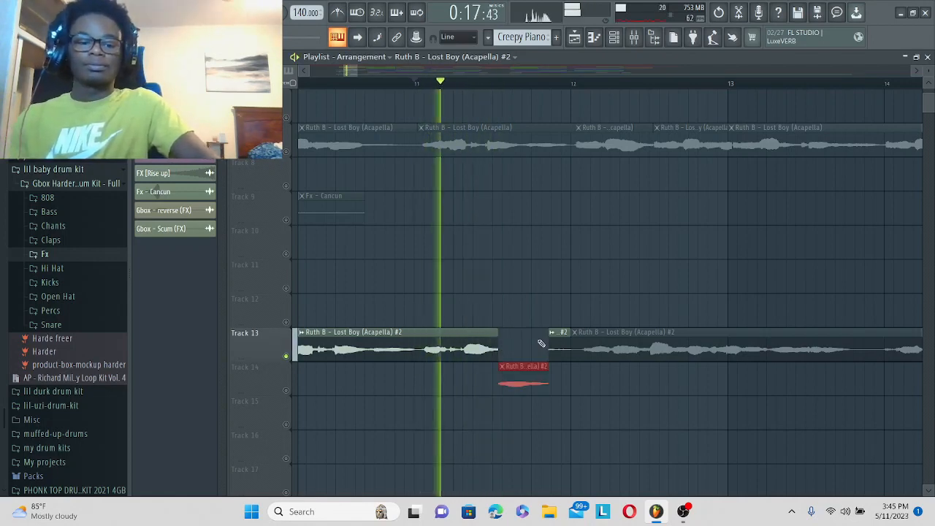
{"action": "key", "text": "space"}
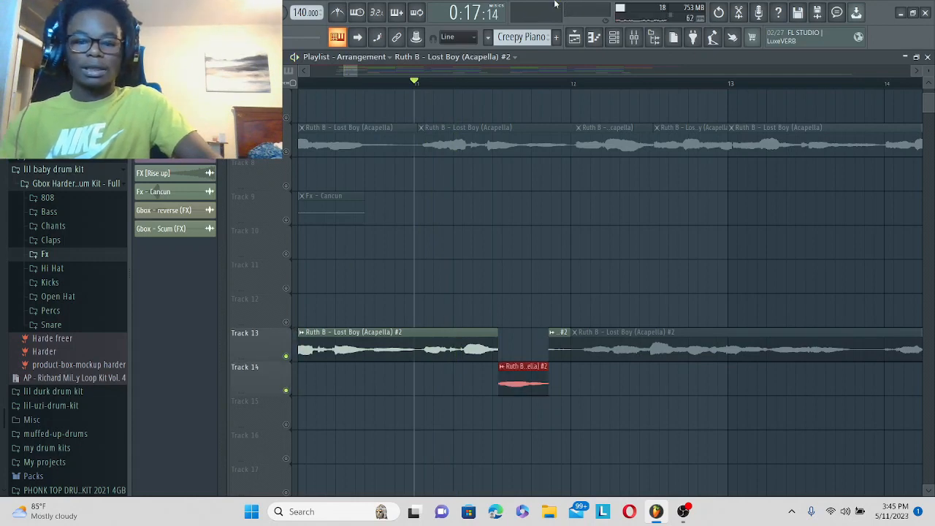
Delete the short leftover Track 13 slice before bar 12 and play back the remaining vocal slices from bar 11.
{"action": "left_click_drag", "start_coordinate": [562, 334], "coordinate": [562, 358]}
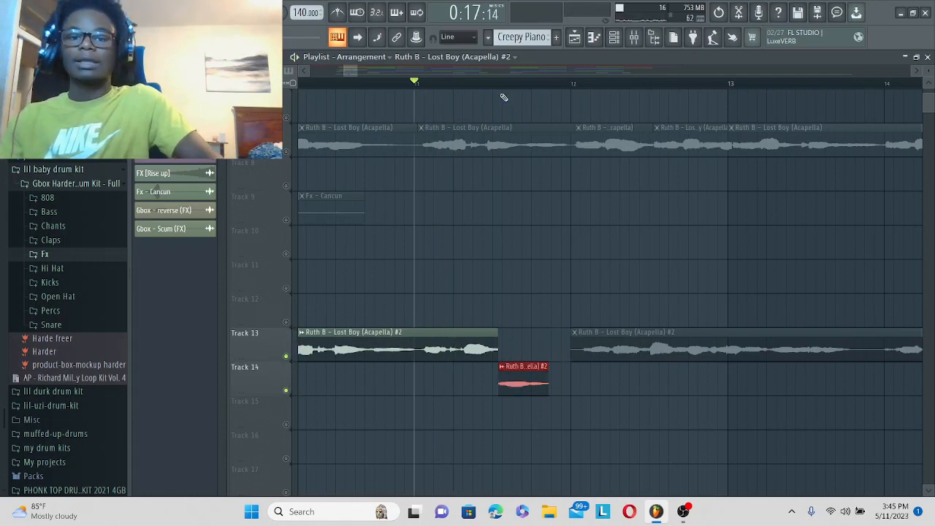
{"action": "scroll", "coordinate": [503, 97], "scroll_direction": "up", "scroll_amount": 4}
{"action": "key", "text": "space"}
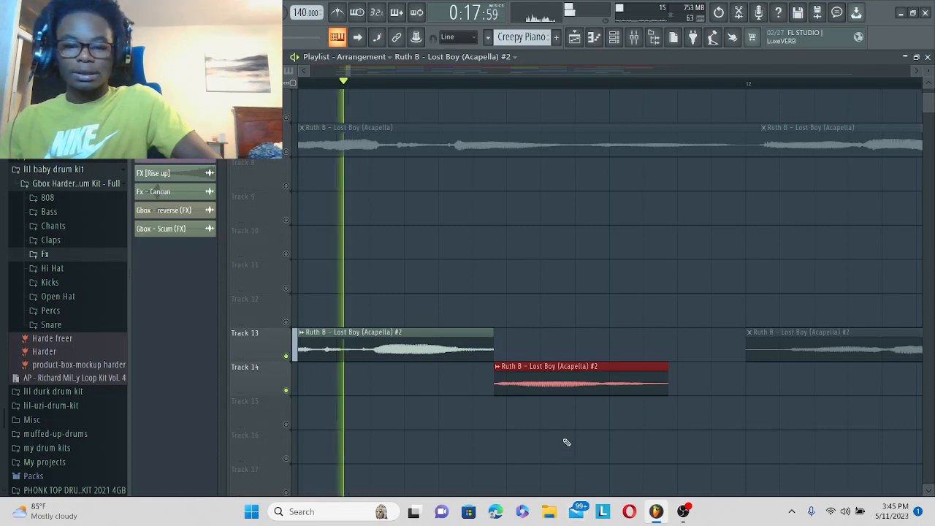
{"action": "key", "text": "space"}
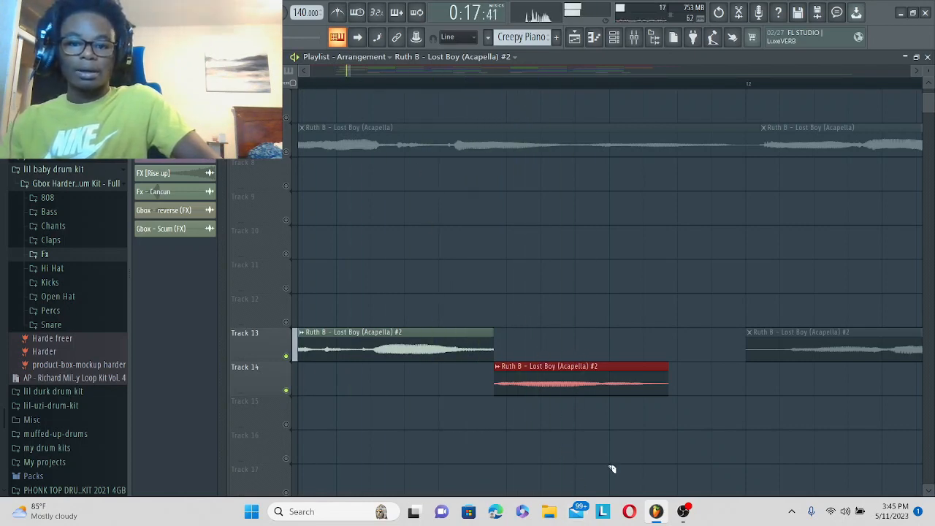
{"action": "key", "text": "space"}
{"action": "key", "text": "space"}
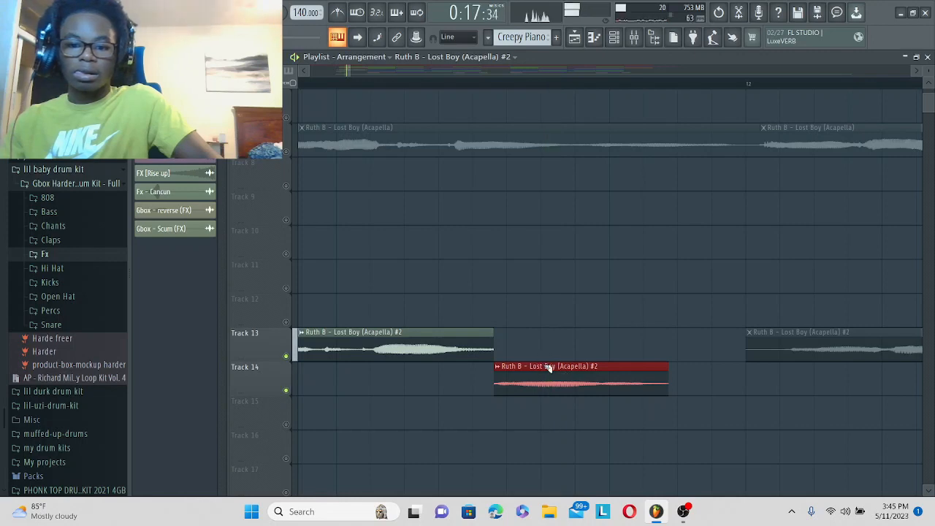
{"action": "key", "text": "space"}
{"action": "key", "text": "space"}
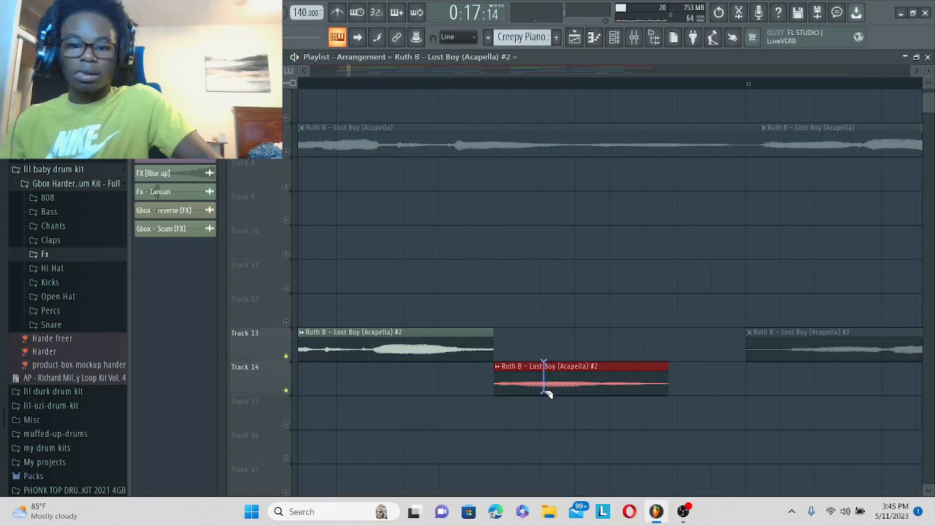
Slice the Track 14 acapella clip about a quarter of the way in to isolate its opening sound.
{"action": "left_click_drag", "start_coordinate": [548, 339], "coordinate": [547, 325]}
{"action": "scroll", "coordinate": [543, 86], "scroll_direction": "up", "scroll_amount": 5}
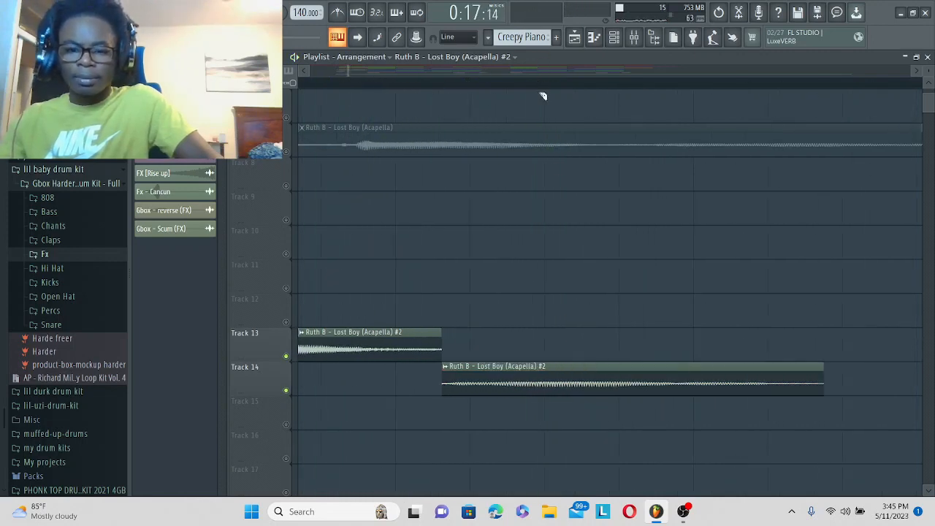
{"action": "key", "text": "space"}
{"action": "key", "text": "space"}
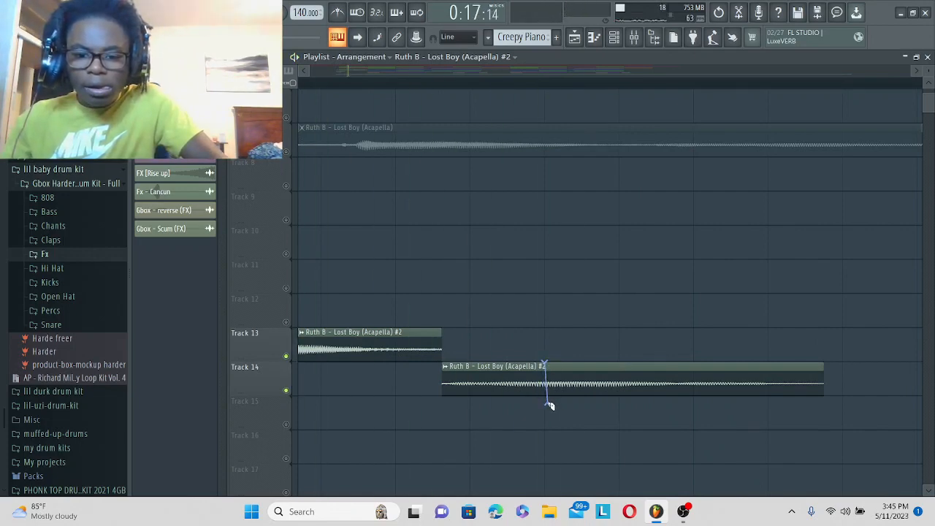
{"action": "left_click_drag", "start_coordinate": [549, 406], "coordinate": [549, 407]}
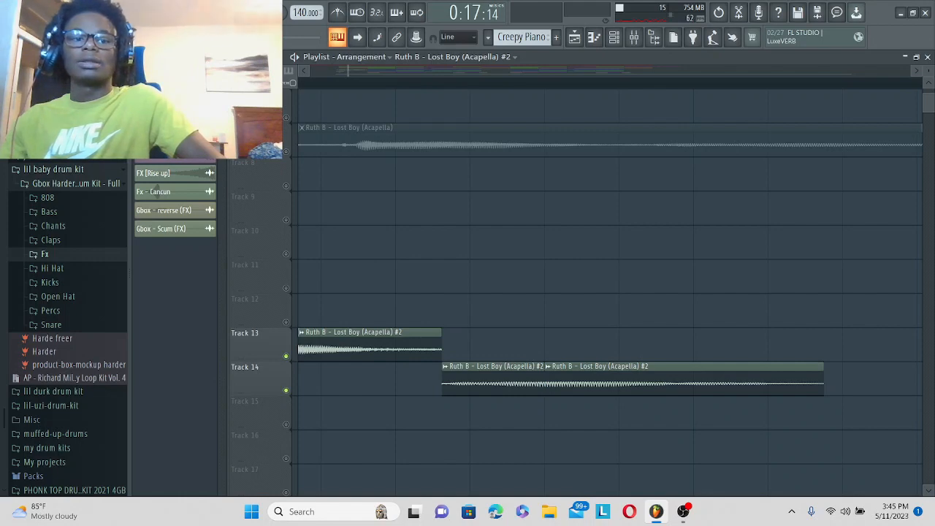
Move the rest of the Track 14 clip aside and duplicate the short opening piece directly after itself.
{"action": "left_click_drag", "start_coordinate": [596, 385], "coordinate": [822, 391]}
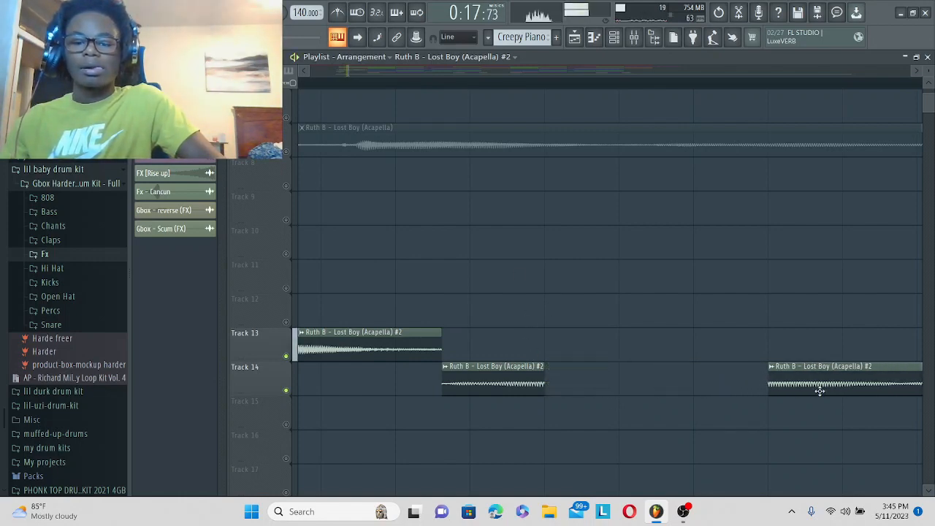
{"action": "key", "text": "space"}
{"action": "left_click_drag", "start_coordinate": [568, 375], "coordinate": [538, 384]}
{"action": "key", "text": "ctrl+b"}
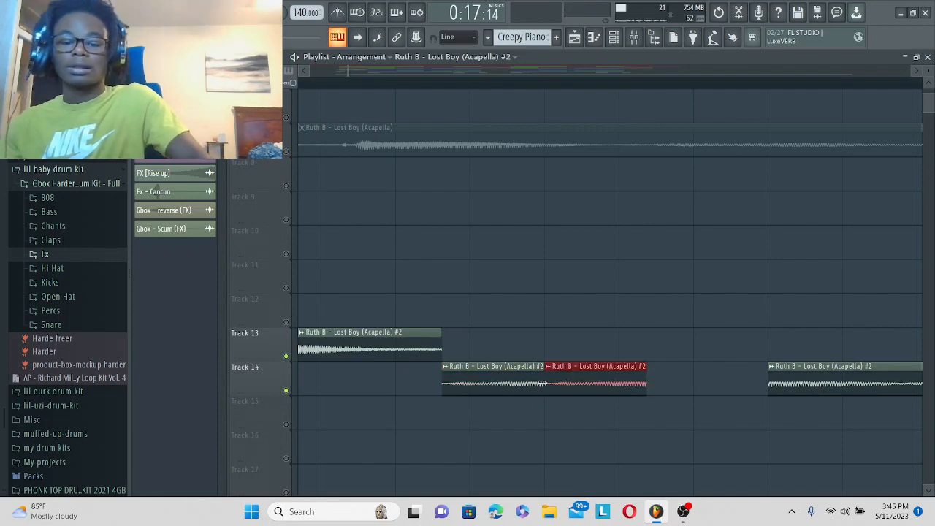
Play back the repeat and duplicate both short Track 14 pieces to make four in a row.
{"action": "key", "text": "space"}
{"action": "key", "text": "space"}
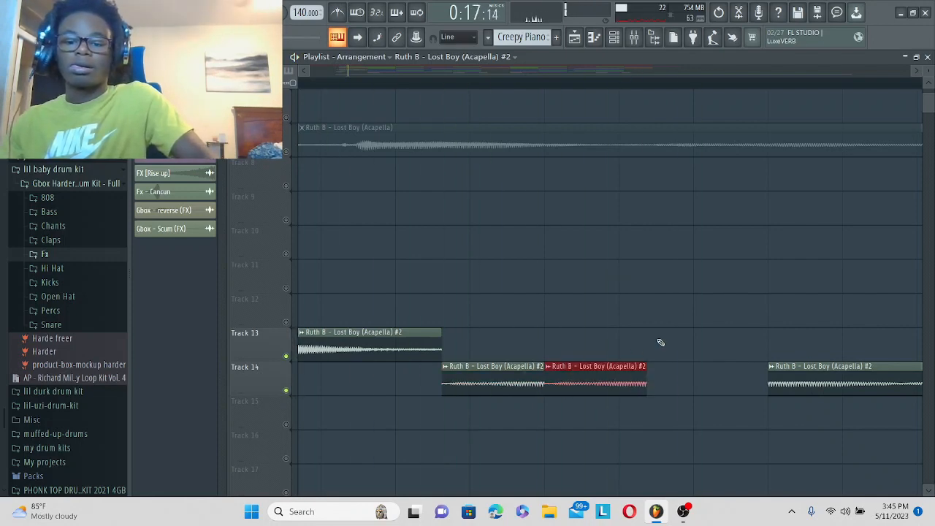
{"action": "left_click_drag", "start_coordinate": [658, 340], "coordinate": [480, 417]}
{"action": "key", "text": "ctrl+b"}
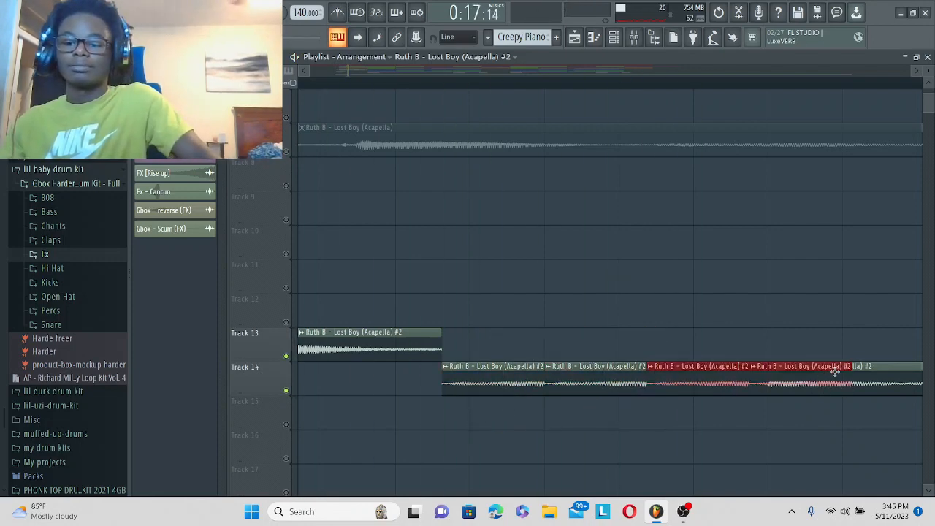
Place the remaining Track 14 vocal tail directly after the fourth short piece and play back the stutter.
{"action": "mouse_move", "coordinate": [874, 374]}
{"action": "left_mouse_down"}
{"action": "mouse_move", "coordinate": [932, 385]}
{"action": "mouse_move", "coordinate": [872, 386]}
{"action": "left_mouse_up"}
{"action": "key", "text": "space"}
{"action": "key", "text": "space"}
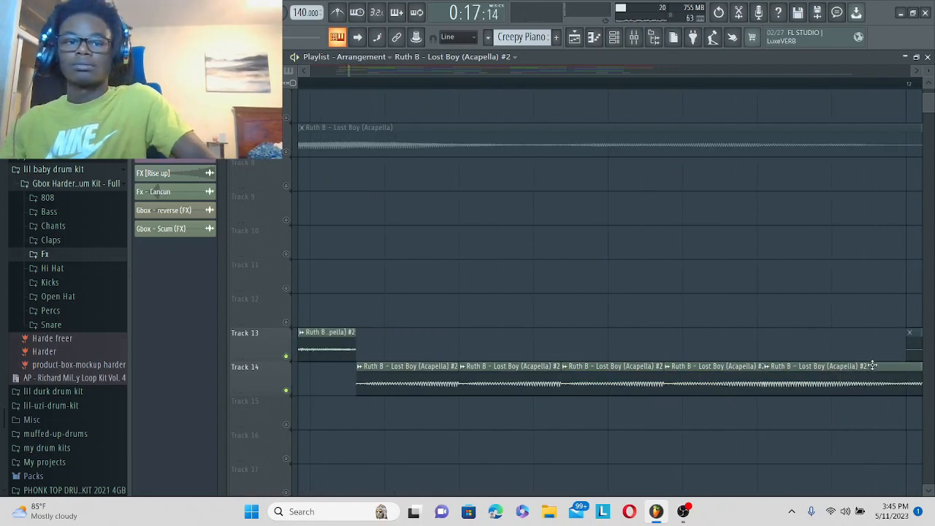
Delete the repeated Lost Boy acapella pieces and the vocal tail from Track 14.
{"action": "right_click", "coordinate": [791, 377]}
{"action": "right_click", "coordinate": [709, 371]}
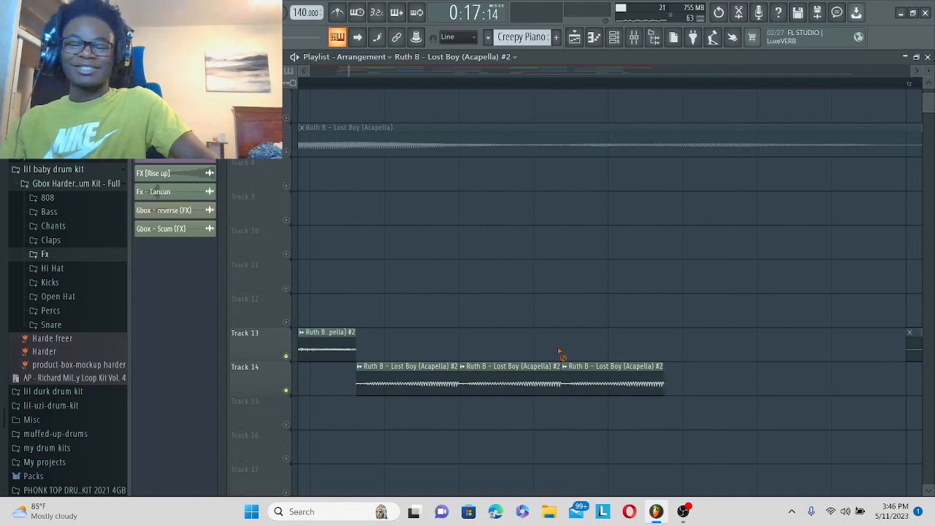
{"action": "right_click", "coordinate": [512, 374]}
{"action": "right_click", "coordinate": [426, 378]}
{"action": "right_click", "coordinate": [610, 388]}
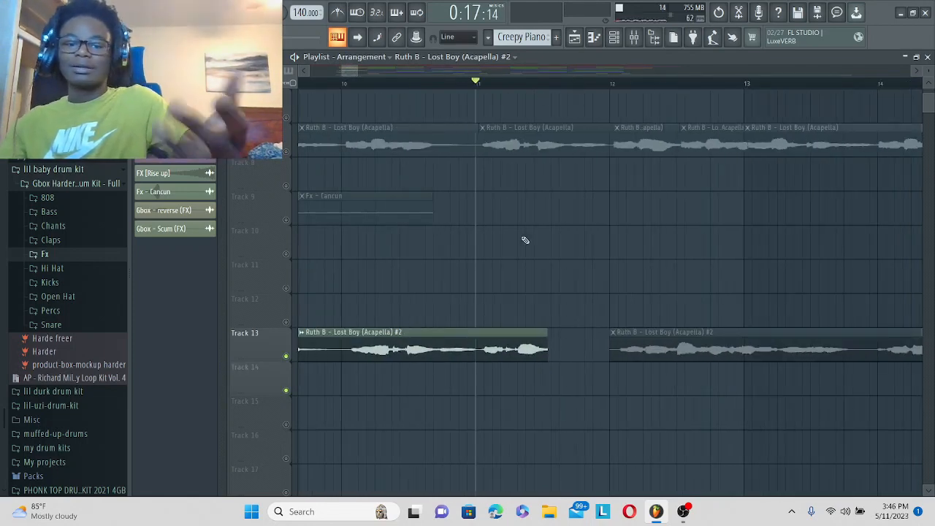
Unmute the original acapella chops on Track 7 and delete both Lost Boy (Acapella) #2 clips from Track 13.
{"action": "scroll", "coordinate": [526, 248], "scroll_direction": "up", "scroll_amount": 3}
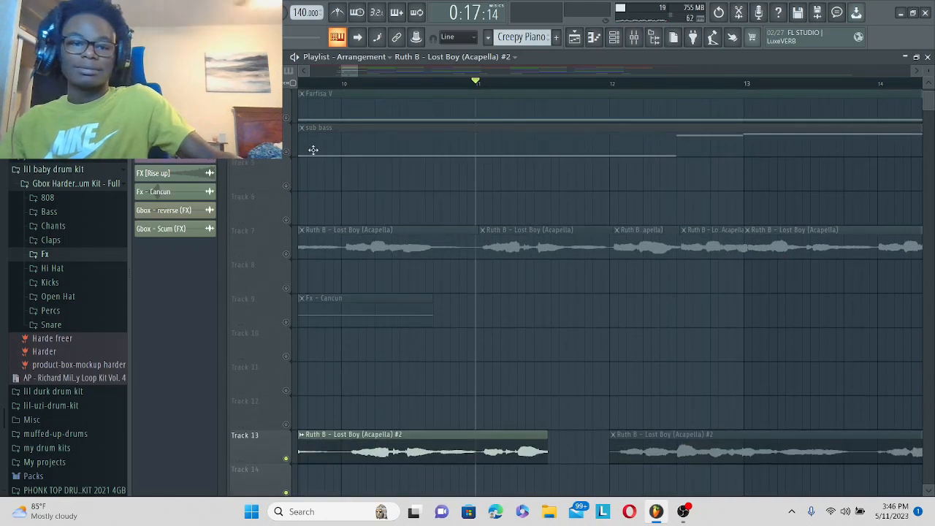
{"action": "left_click", "coordinate": [286, 253]}
{"action": "right_click", "coordinate": [437, 446]}
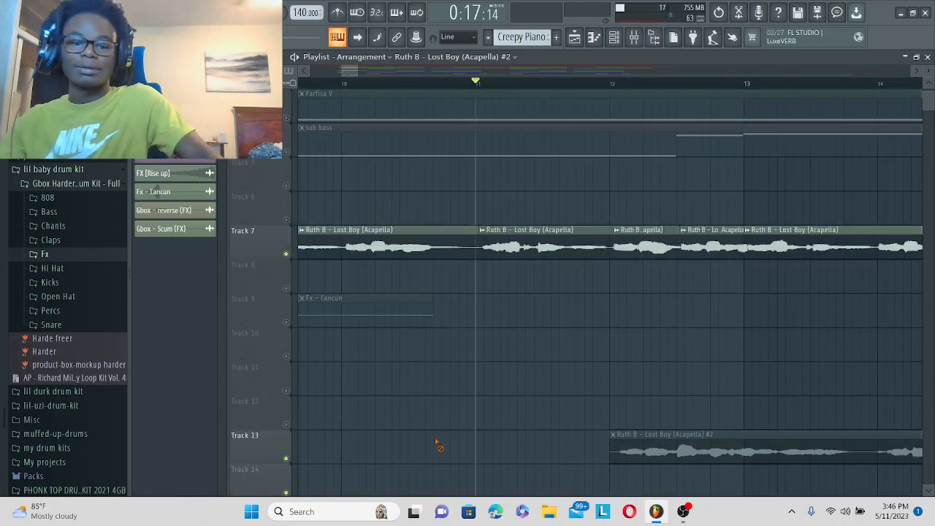
{"action": "right_click", "coordinate": [830, 465]}
Open the mixer and look through the inserts to select the Lost Boy (Acapella) insert and its effect chain.
{"action": "scroll", "coordinate": [693, 85], "scroll_direction": "down", "scroll_amount": 2}
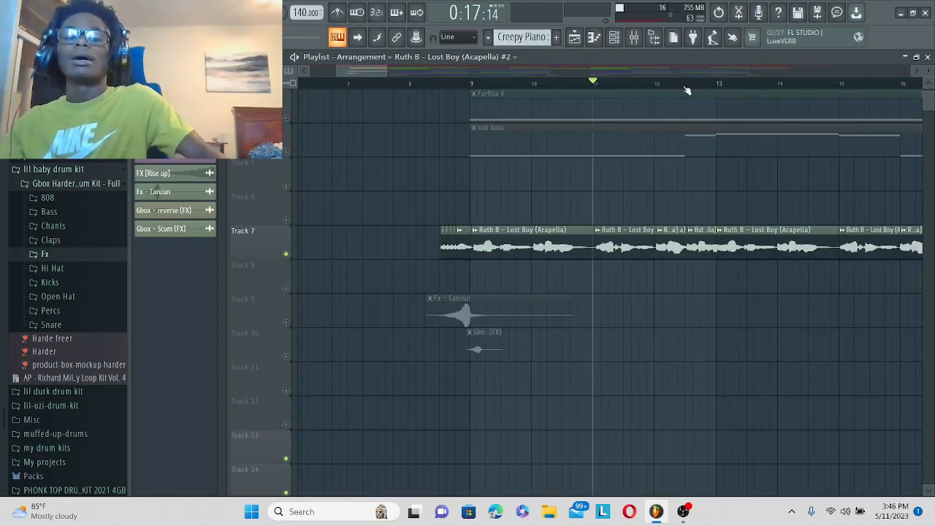
{"action": "left_click", "coordinate": [614, 38]}
{"action": "left_click", "coordinate": [614, 38]}
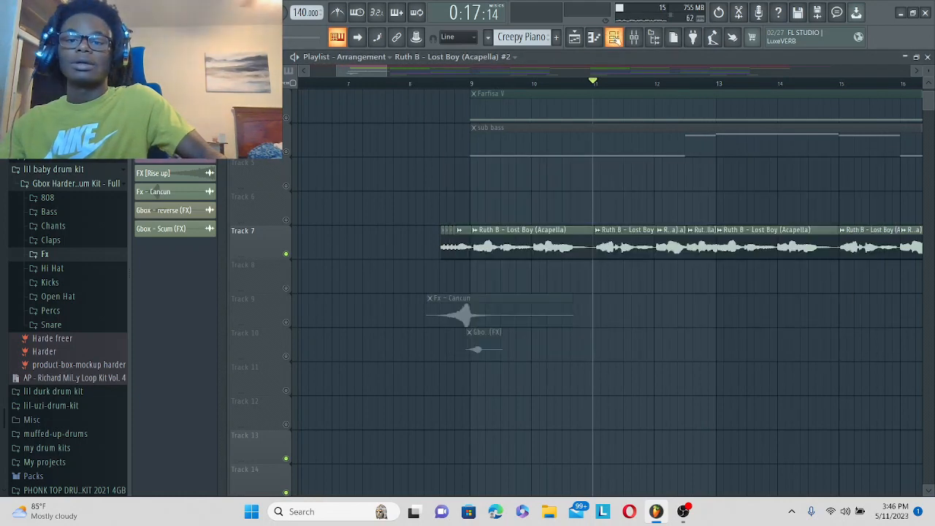
{"action": "left_click", "coordinate": [634, 38]}
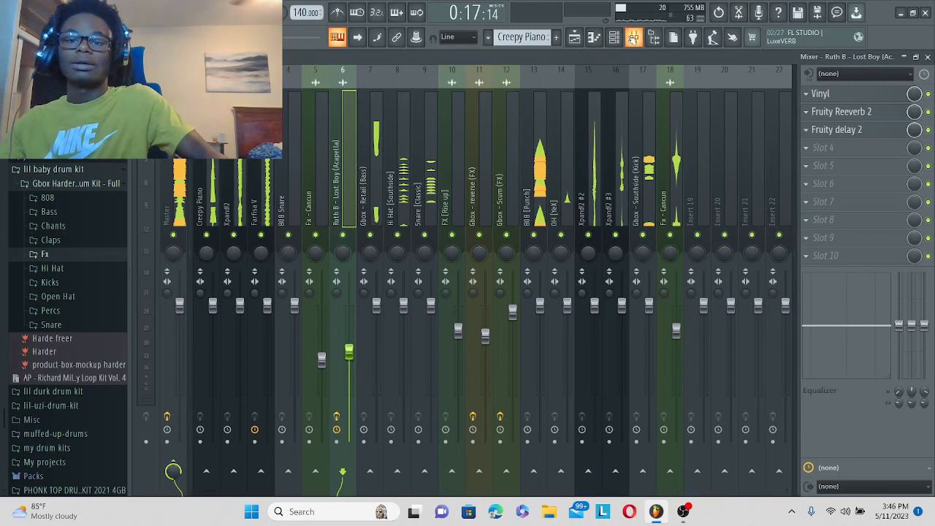
{"action": "left_click", "coordinate": [640, 221]}
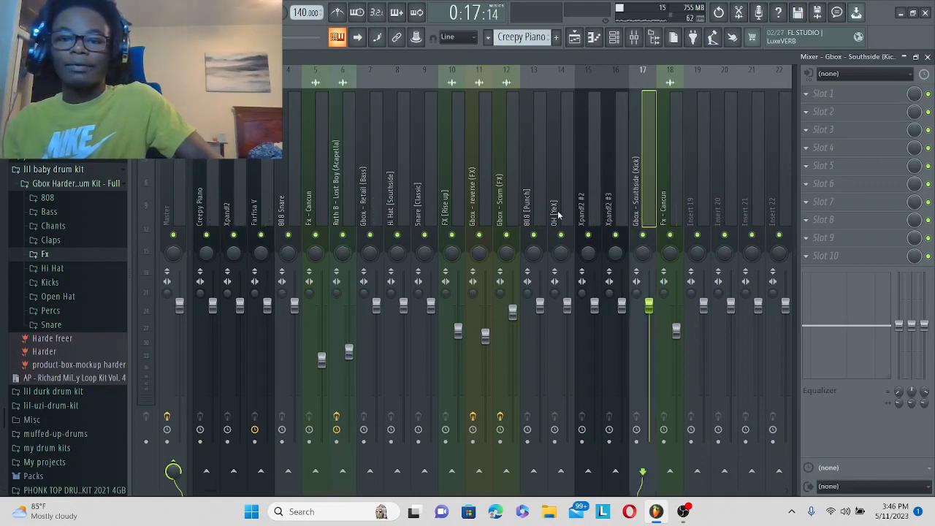
{"action": "left_click", "coordinate": [313, 219]}
{"action": "left_click", "coordinate": [270, 221]}
{"action": "left_click", "coordinate": [280, 223]}
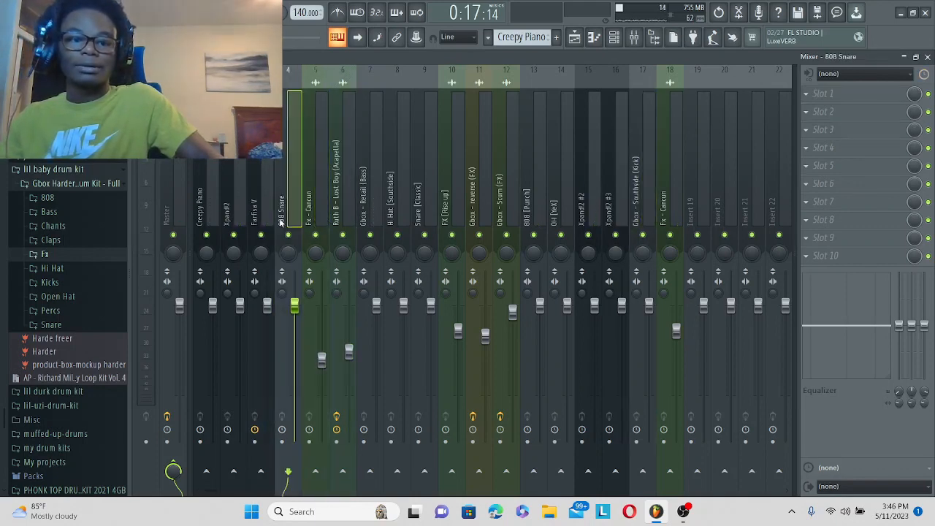
{"action": "left_click", "coordinate": [203, 224]}
{"action": "left_click", "coordinate": [231, 224]}
{"action": "left_click", "coordinate": [262, 226]}
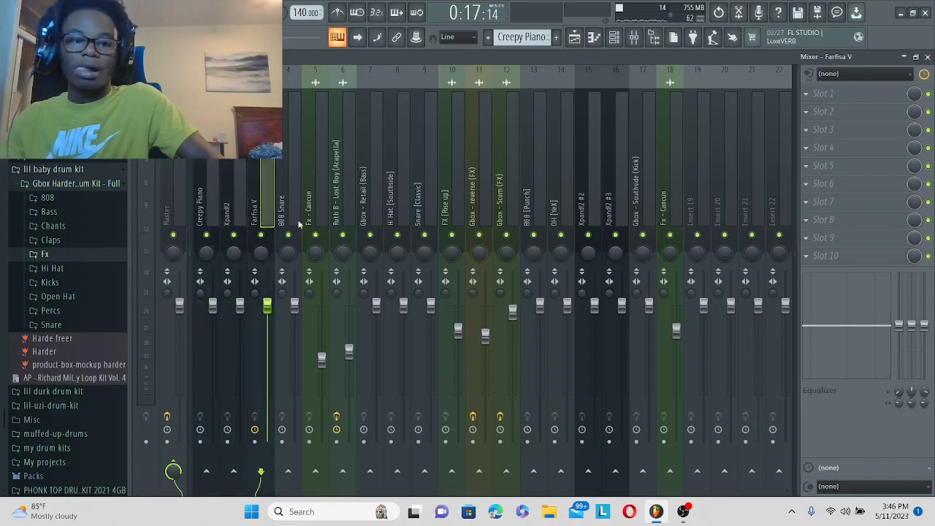
{"action": "left_click", "coordinate": [317, 221]}
{"action": "left_click", "coordinate": [346, 221]}
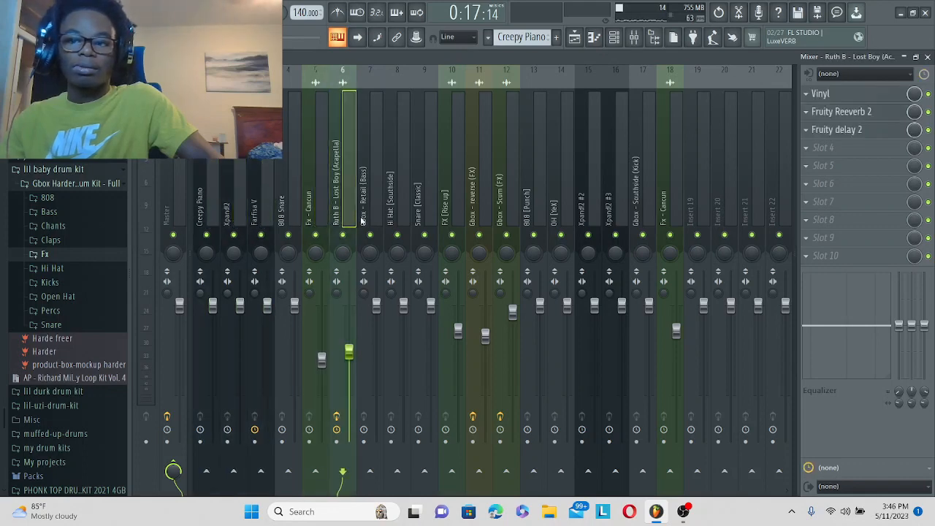
Open the acapella's Vinyl effect, audition the 1950, 2000 and 1970 settings during playback, and return to 1930.
{"action": "left_click", "coordinate": [843, 94]}
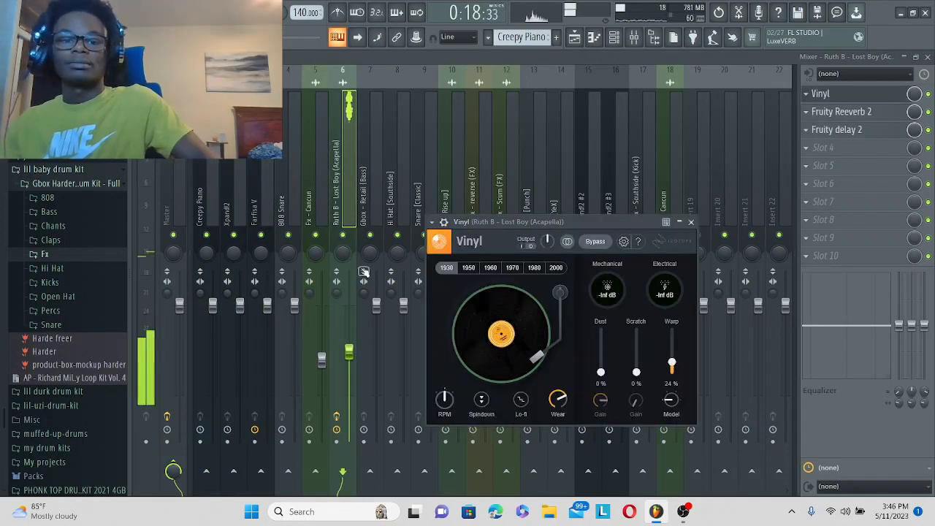
{"action": "left_click", "coordinate": [461, 269]}
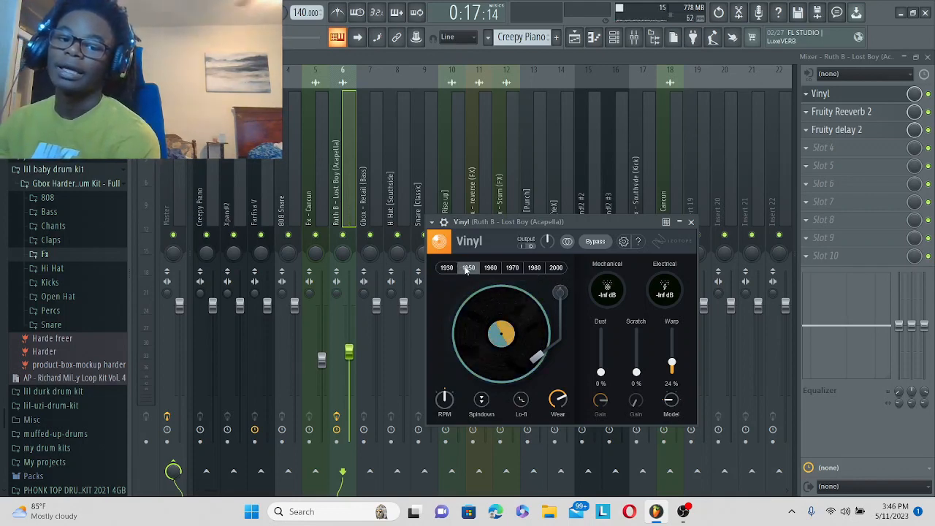
{"action": "left_click", "coordinate": [554, 268]}
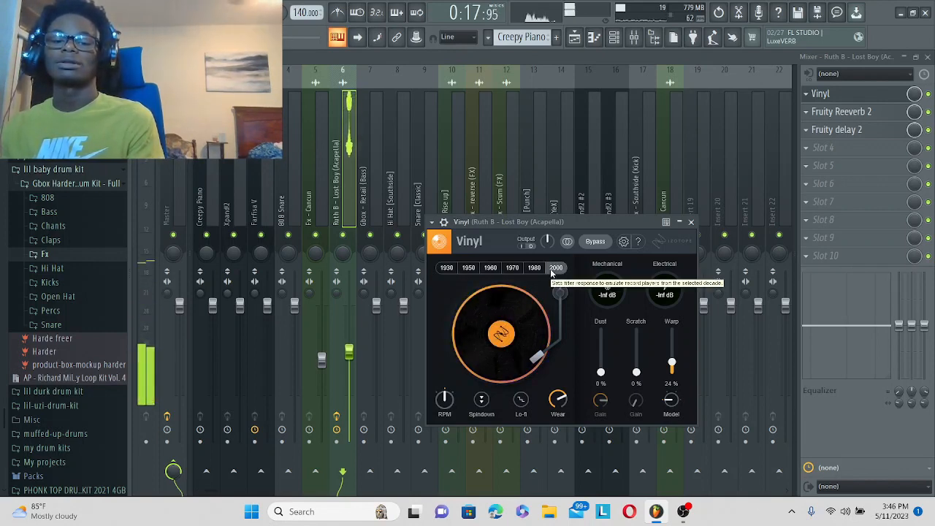
{"action": "left_click", "coordinate": [513, 268]}
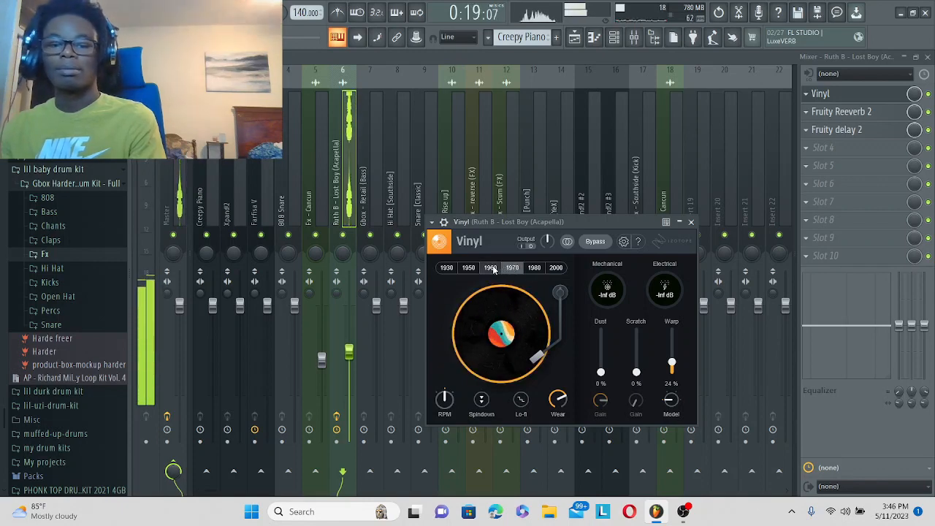
{"action": "left_click", "coordinate": [469, 268]}
{"action": "left_click", "coordinate": [447, 268]}
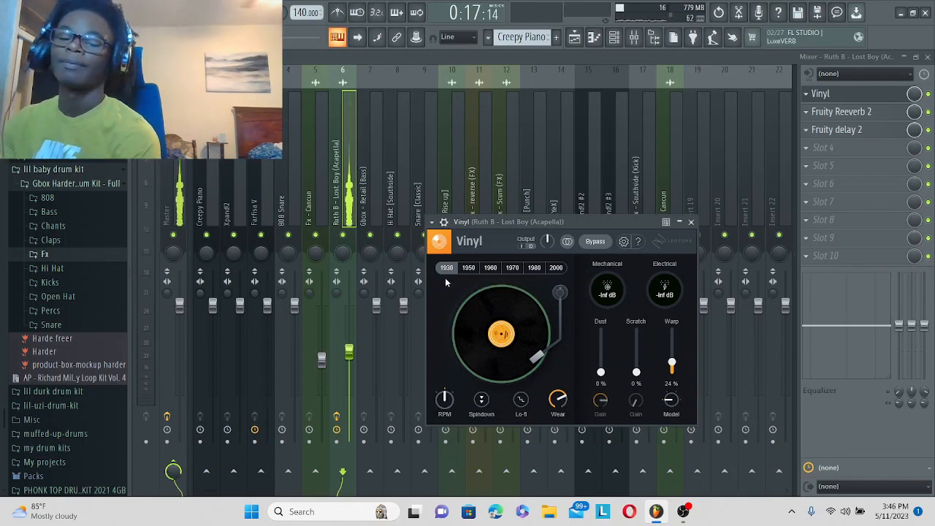
Try Vinyl's Dust at 65 %, reset it to 0 % and close the effect.
{"action": "left_click_drag", "start_coordinate": [601, 372], "coordinate": [606, 349]}
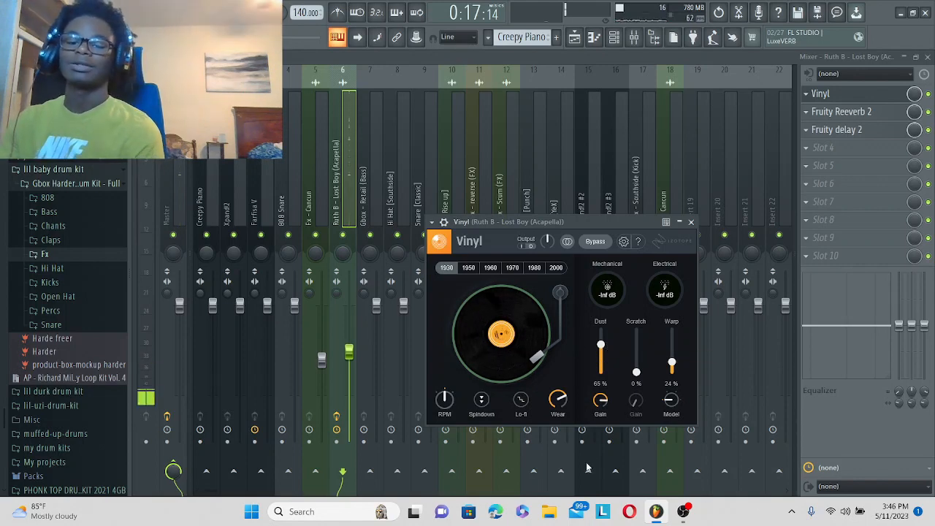
{"action": "left_click_drag", "start_coordinate": [600, 349], "coordinate": [588, 420]}
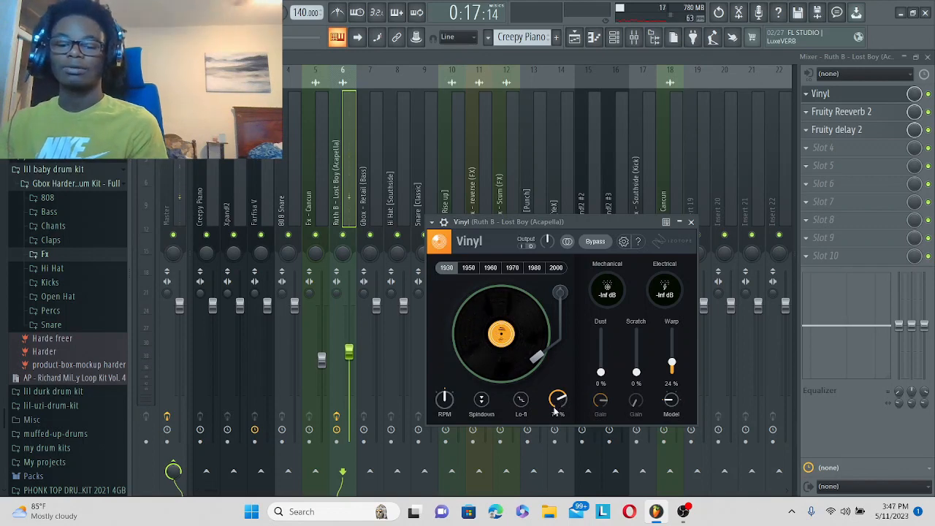
{"action": "left_click", "coordinate": [691, 222]}
Examine the acapella insert's Fruity Reeverb 2 and Fruity Delay 2 settings and close both effects.
{"action": "left_click", "coordinate": [839, 113]}
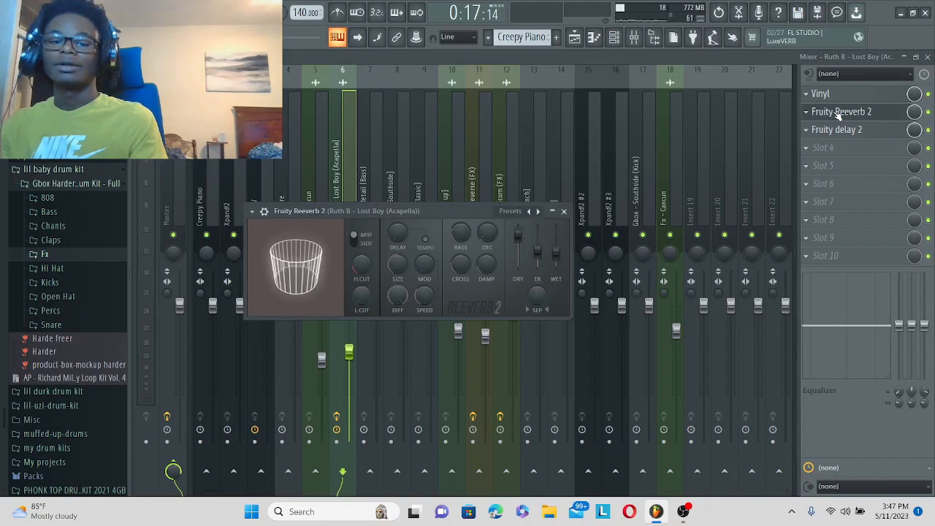
{"action": "left_click", "coordinate": [839, 113]}
{"action": "left_click", "coordinate": [830, 130]}
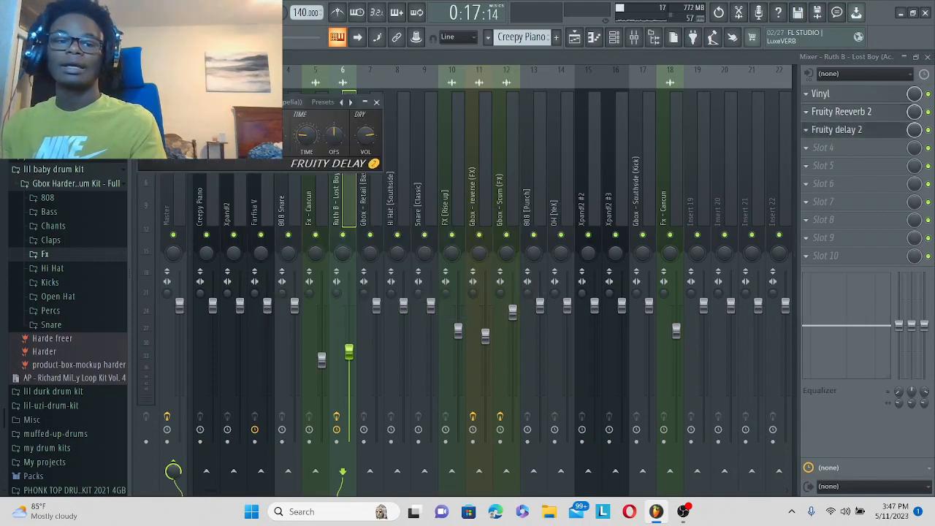
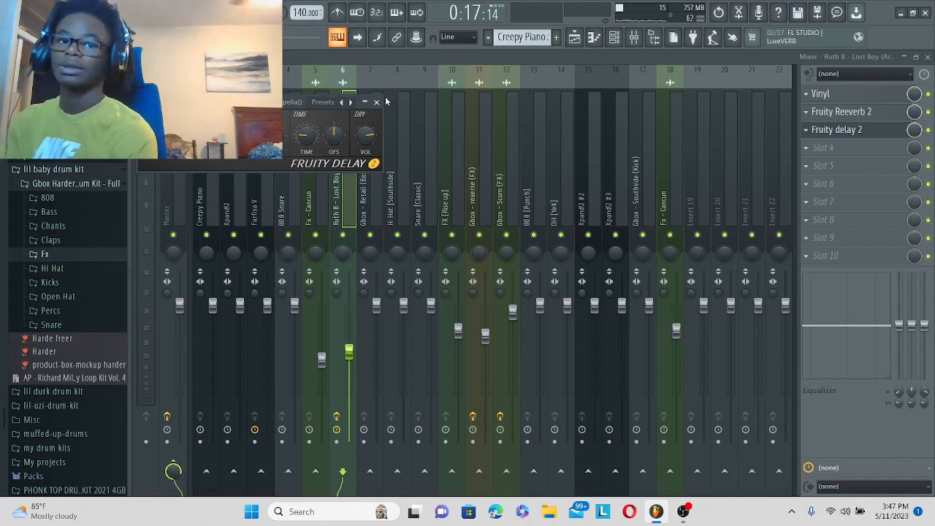
{"action": "left_click", "coordinate": [377, 102]}
Return to the playlist and play the Track 7 acapella chops alone, first from bar 11 and again from just before bar 13.
{"action": "key", "text": "F5"}
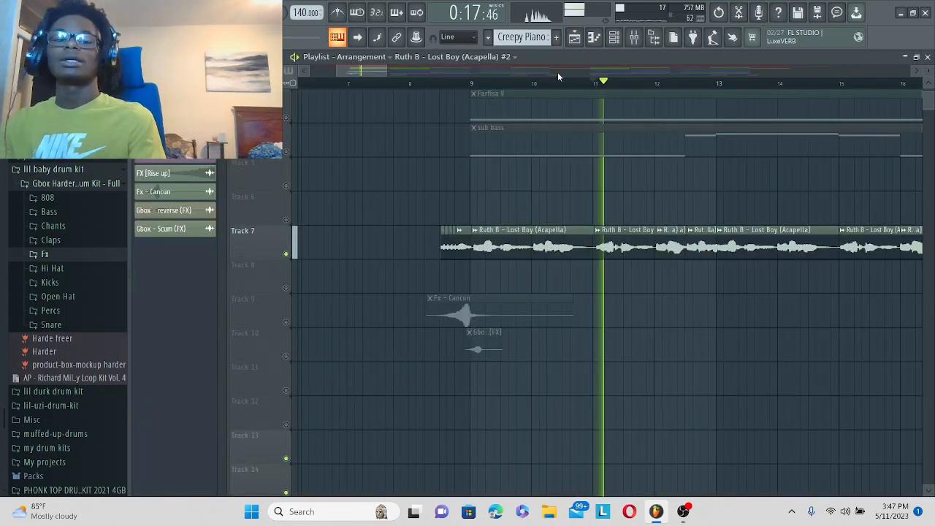
{"action": "scroll", "coordinate": [563, 86], "scroll_direction": "down", "scroll_amount": 4}
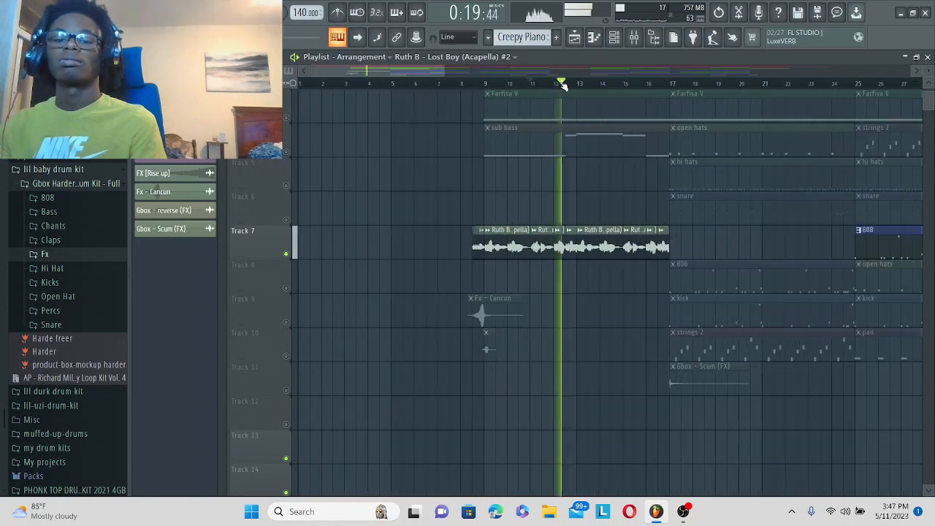
{"action": "scroll", "coordinate": [563, 86], "scroll_direction": "up", "scroll_amount": 2}
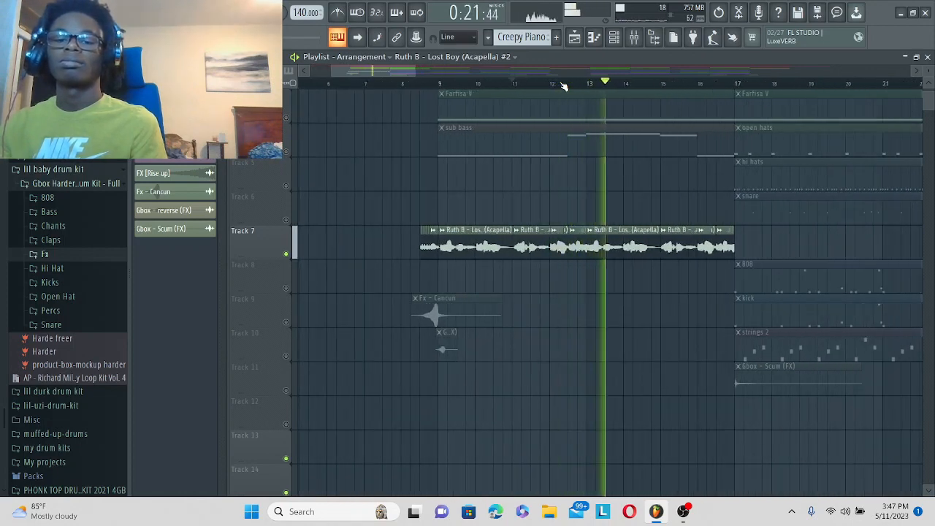
{"action": "key", "text": "space"}
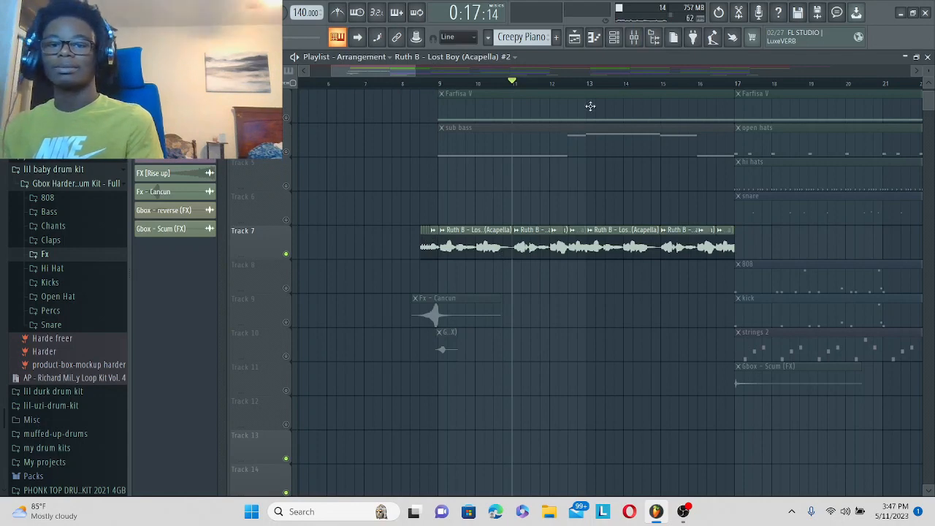
{"action": "left_click", "coordinate": [575, 83]}
{"action": "key", "text": "space"}
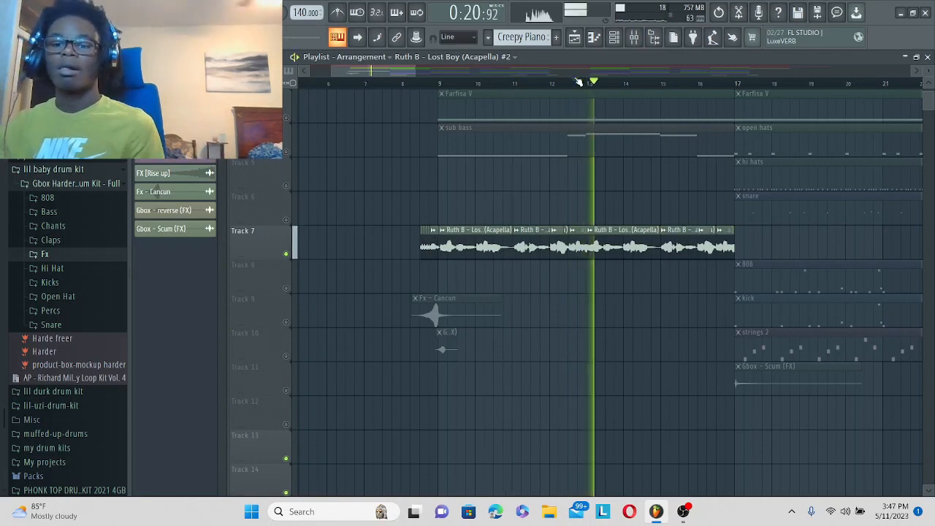
Stop playback and unmute all the other playlist tracks alongside the Track 7 acapella.
{"action": "scroll", "coordinate": [296, 198], "scroll_direction": "up", "scroll_amount": 2}
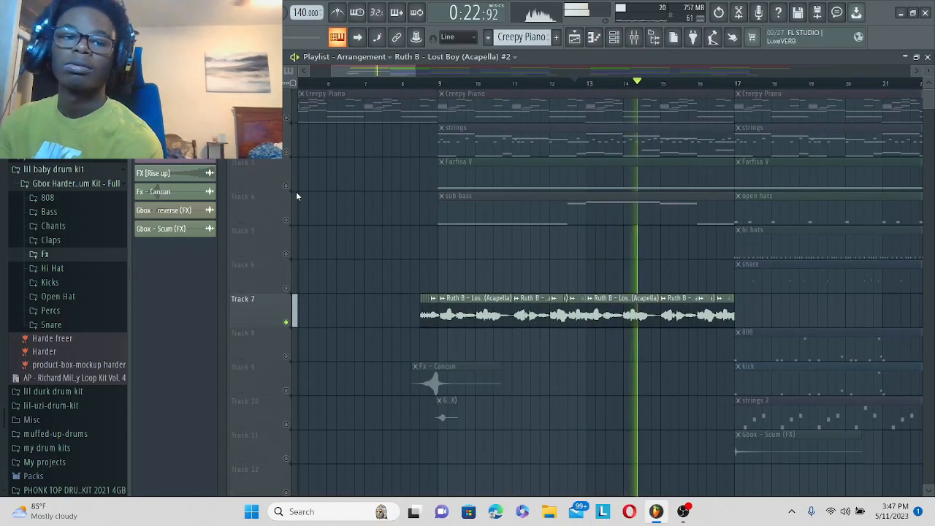
{"action": "right_click", "coordinate": [287, 118]}
{"action": "key", "text": "space"}
{"action": "right_click", "coordinate": [288, 118]}
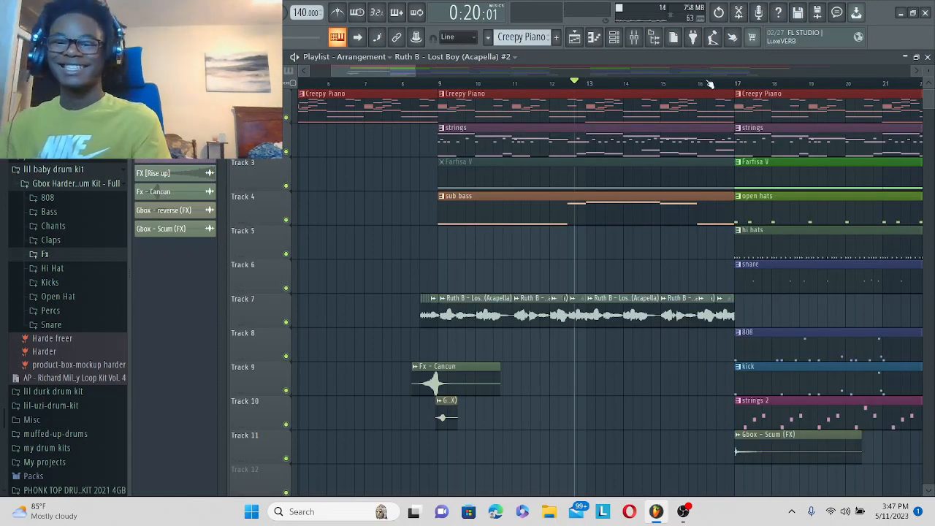
Play the full arrangement from about bar 15 through the drum entrance at bar 17.
{"action": "left_click_drag", "start_coordinate": [709, 84], "coordinate": [667, 90]}
{"action": "scroll", "coordinate": [682, 87], "scroll_direction": "down", "scroll_amount": 3}
{"action": "key", "text": "space"}
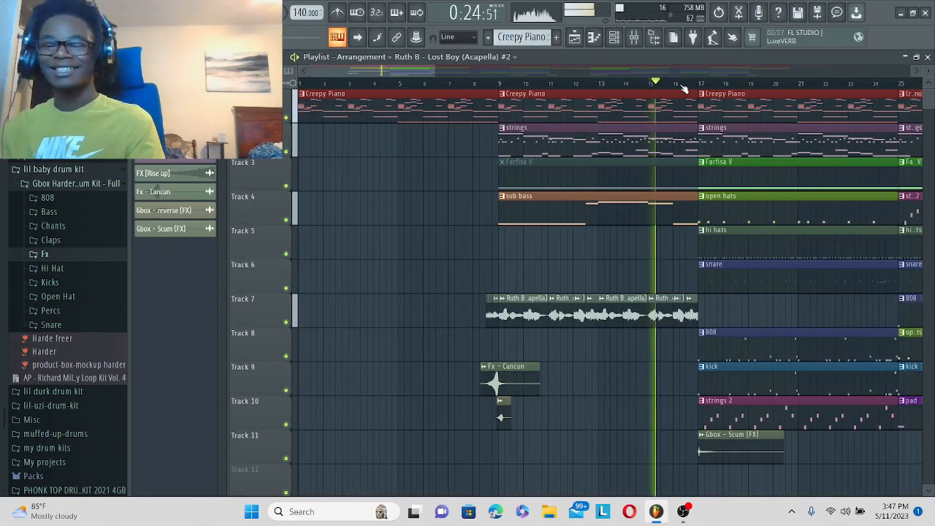
{"action": "scroll", "coordinate": [682, 88], "scroll_direction": "up", "scroll_amount": 2}
{"action": "scroll", "coordinate": [683, 88], "scroll_direction": "down", "scroll_amount": 1}
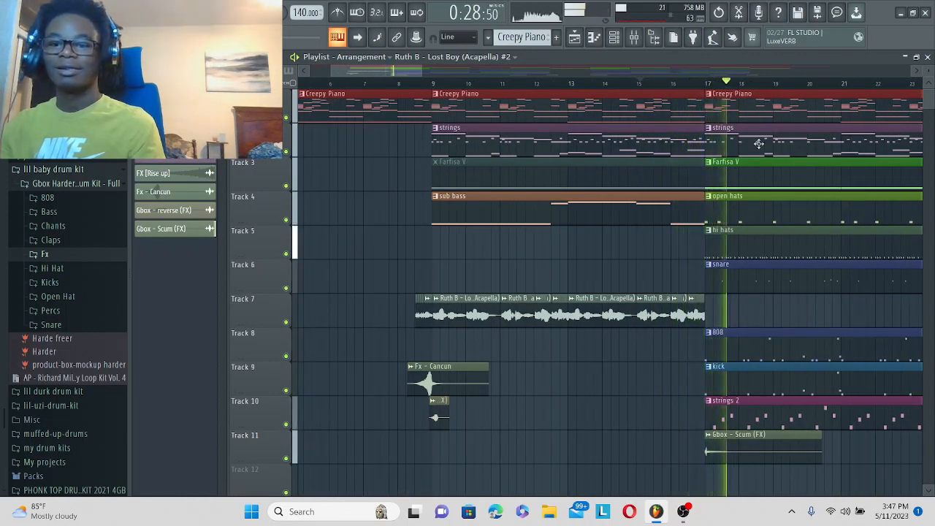
{"action": "key", "text": "space"}
Open the open hats pattern that starts at bar 17 on Track 4 in the piano roll and examine its hits.
{"action": "left_click_drag", "start_coordinate": [409, 71], "coordinate": [446, 76]}
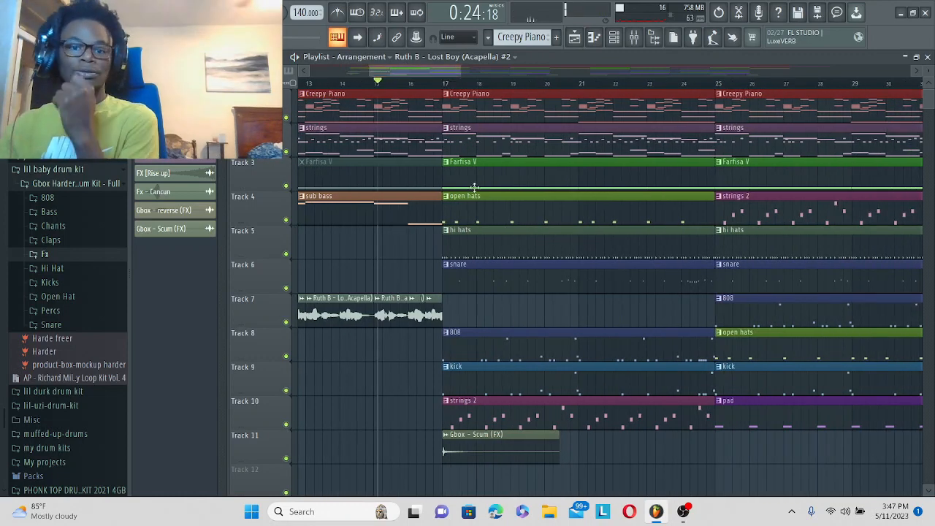
{"action": "double_click", "coordinate": [491, 221]}
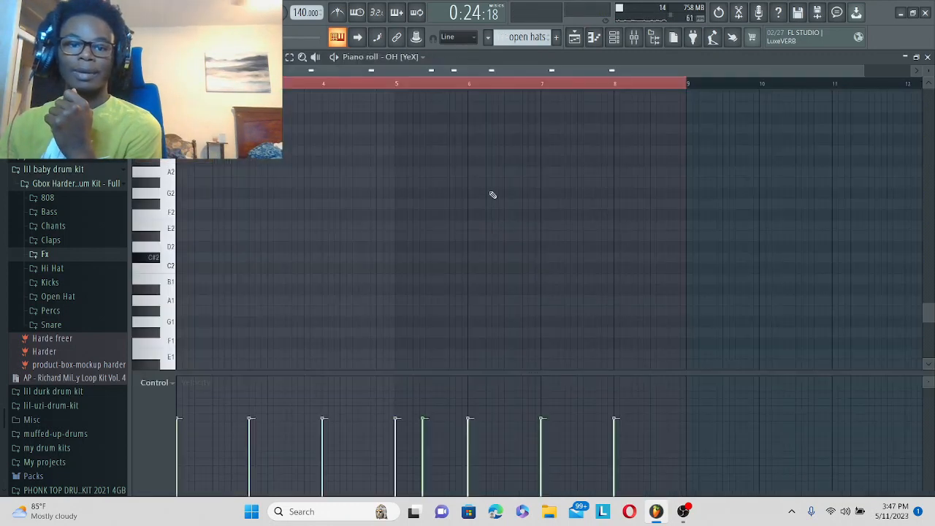
{"action": "left_click_drag", "start_coordinate": [559, 74], "coordinate": [277, 75]}
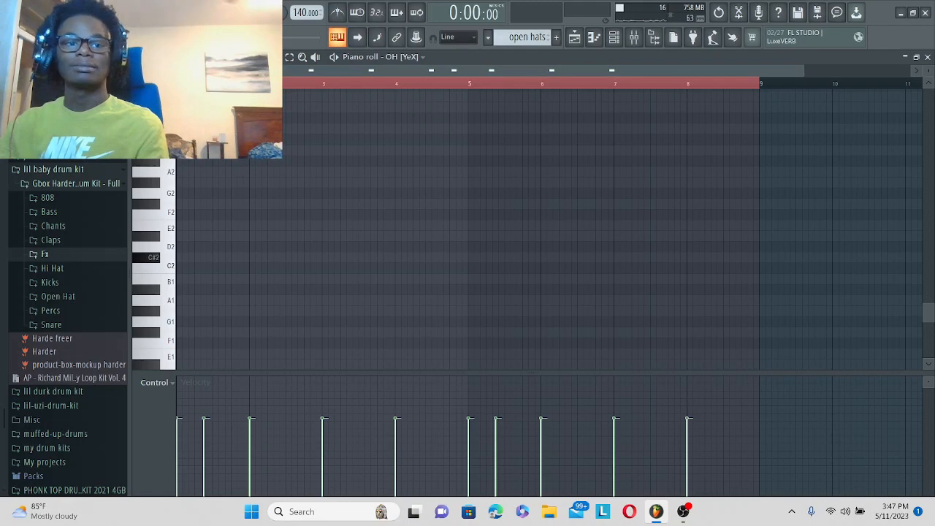
{"action": "scroll", "coordinate": [371, 79], "scroll_direction": "down", "scroll_amount": 1}
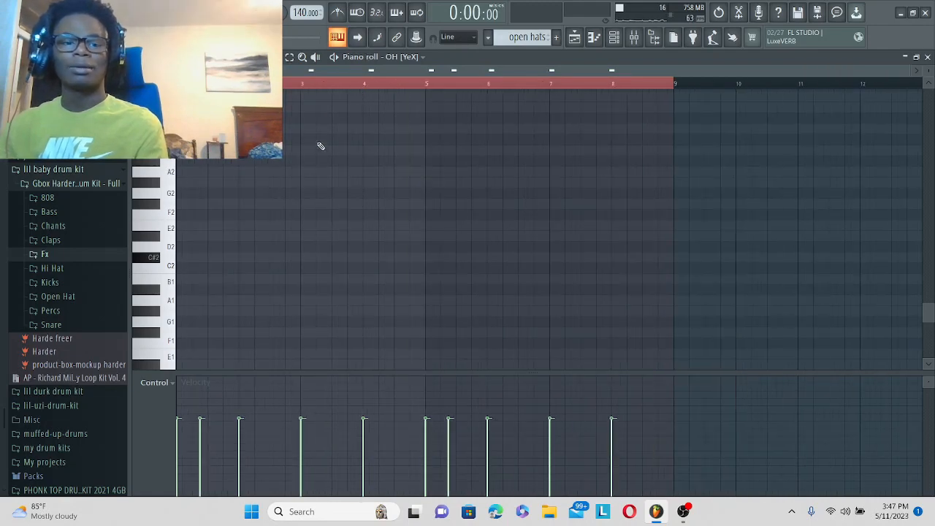
{"action": "scroll", "coordinate": [320, 146], "scroll_direction": "down", "scroll_amount": 3}
{"action": "scroll", "coordinate": [44, 306], "scroll_direction": "up", "scroll_amount": 3}
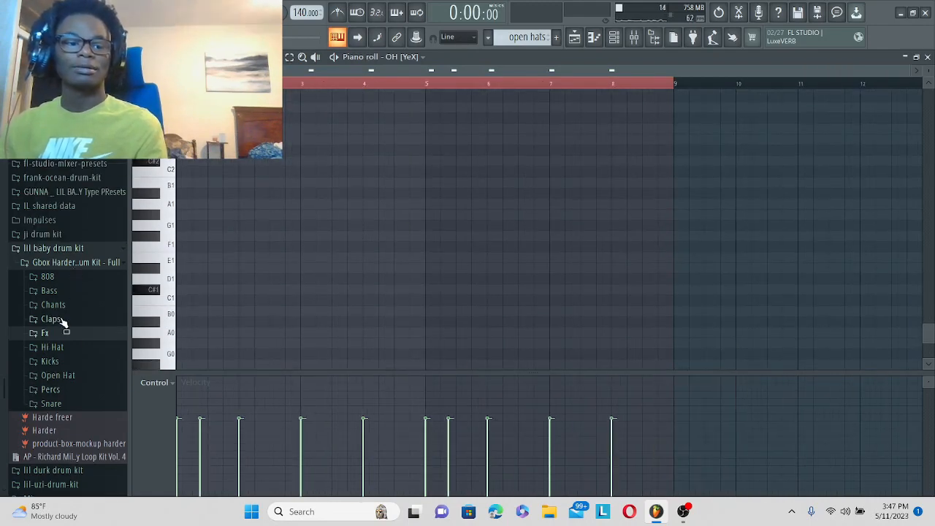
Play the open hats pattern in the piano roll and show its OH [YeX] channel in the channel rack.
{"action": "left_click", "coordinate": [53, 348]}
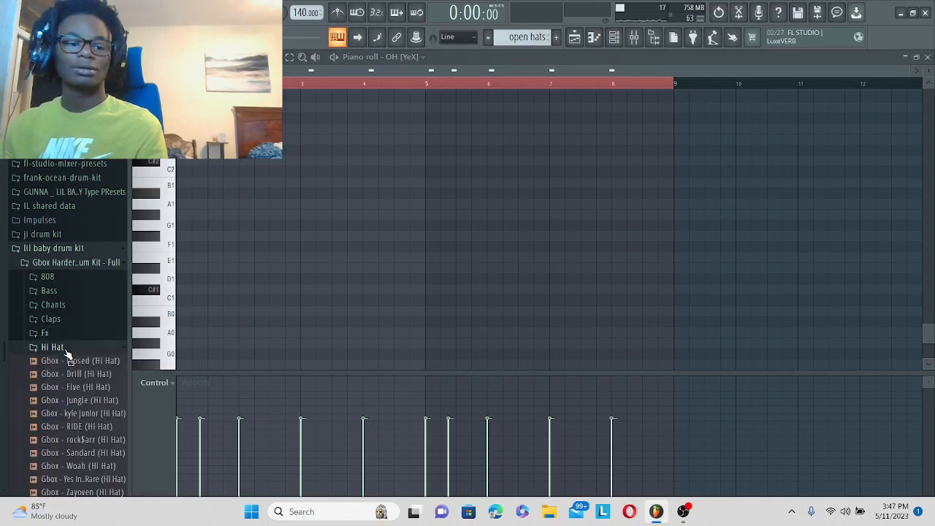
{"action": "left_click", "coordinate": [64, 348]}
{"action": "scroll", "coordinate": [543, 98], "scroll_direction": "up", "scroll_amount": 5}
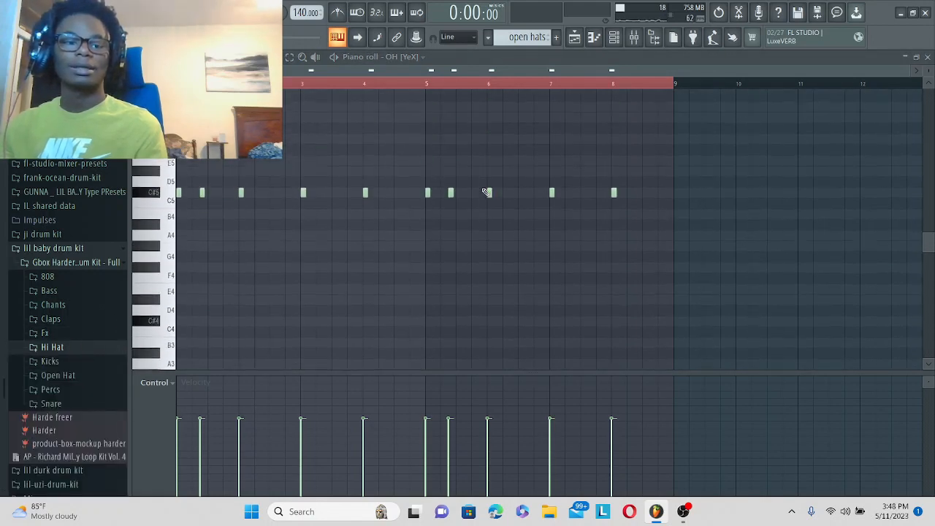
{"action": "key", "text": "space"}
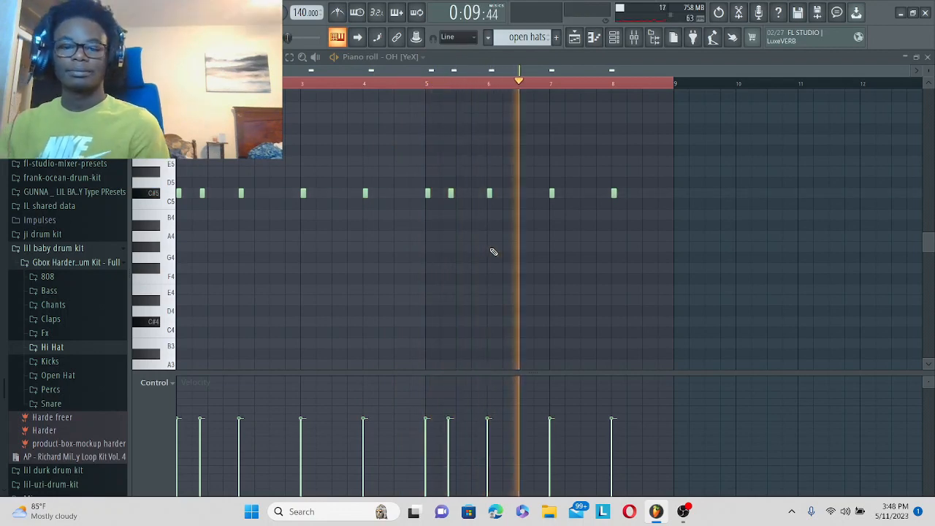
{"action": "key", "text": "space"}
{"action": "left_click", "coordinate": [614, 42]}
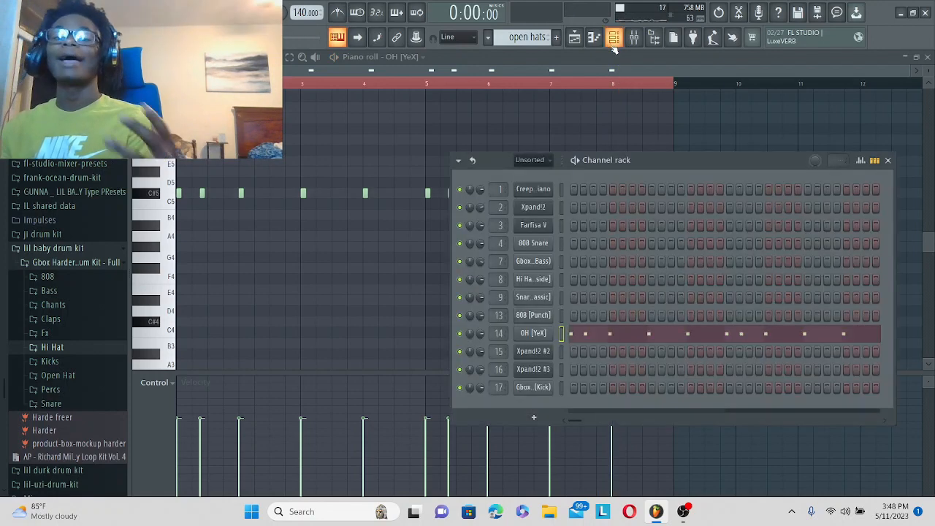
Open the hi hats pattern at bar 17 on Track 5 and check its Hi Hat [Southside] channel in the channel rack.
{"action": "left_click", "coordinate": [575, 36]}
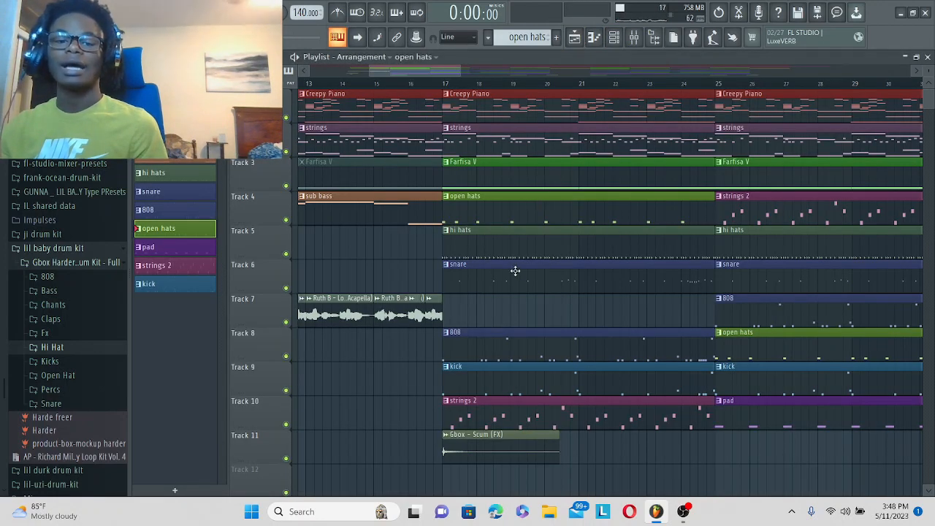
{"action": "double_click", "coordinate": [515, 254]}
{"action": "left_click", "coordinate": [614, 37]}
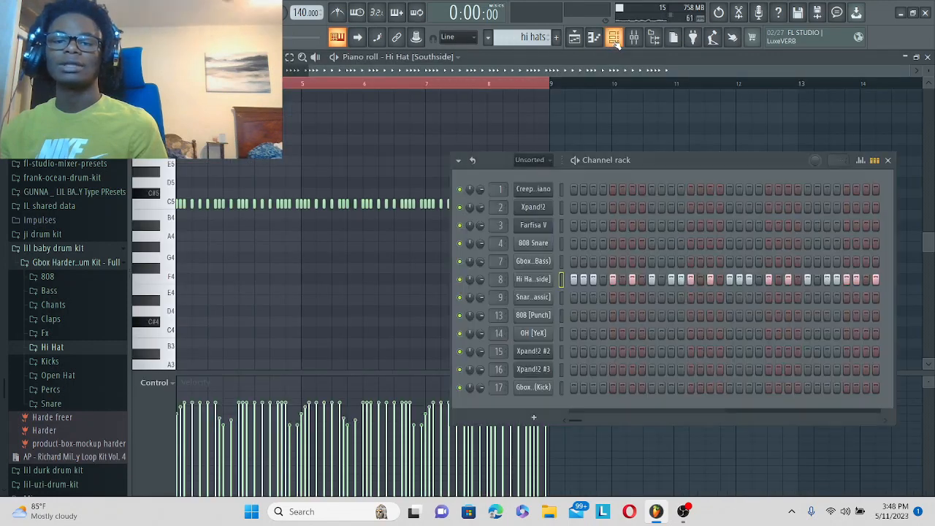
{"action": "right_click", "coordinate": [536, 279]}
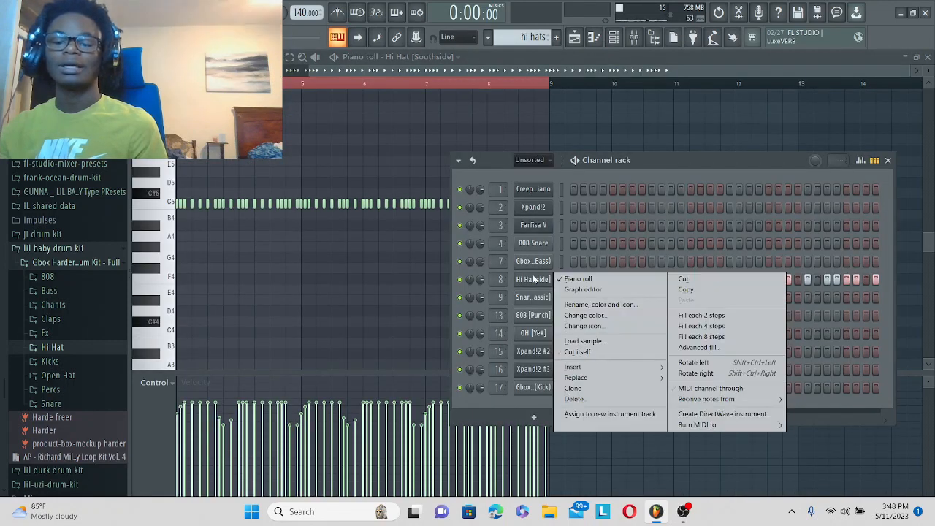
{"action": "left_click", "coordinate": [534, 279]}
{"action": "left_click", "coordinate": [889, 160]}
Examine the hi hats pattern's notes and velocity levels, focusing on the first three bars.
{"action": "scroll", "coordinate": [380, 91], "scroll_direction": "up", "scroll_amount": 3}
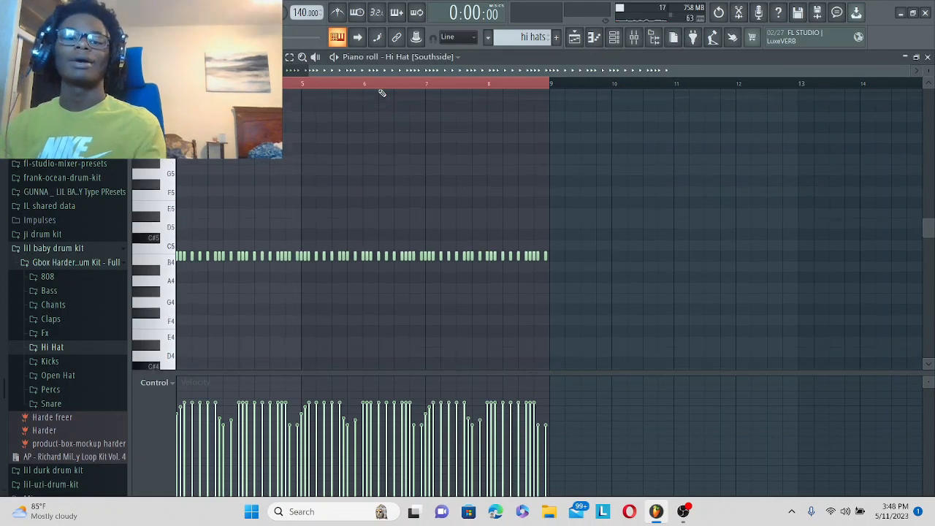
{"action": "left_click_drag", "start_coordinate": [394, 70], "coordinate": [269, 71]}
{"action": "scroll", "coordinate": [475, 227], "scroll_direction": "up", "scroll_amount": 6}
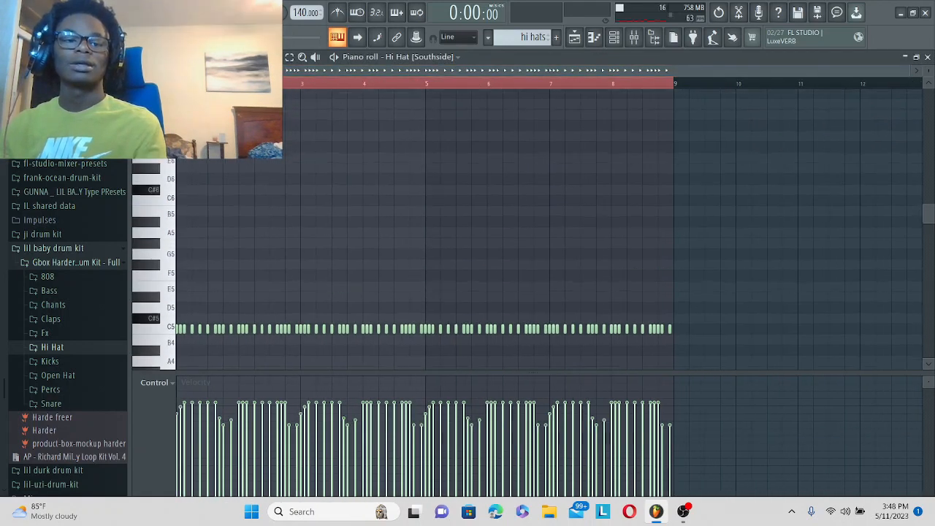
{"action": "scroll", "coordinate": [475, 226], "scroll_direction": "down", "scroll_amount": 8}
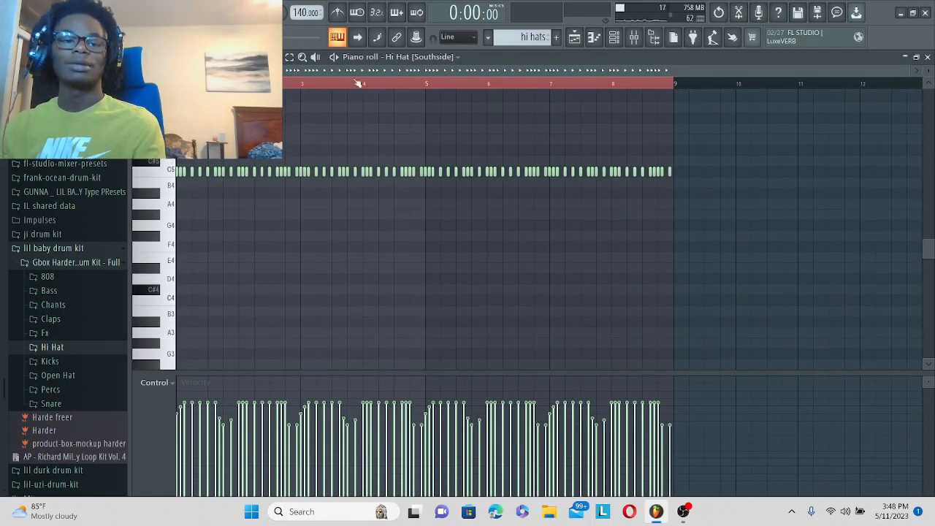
{"action": "scroll", "coordinate": [199, 227], "scroll_direction": "down", "scroll_amount": 1}
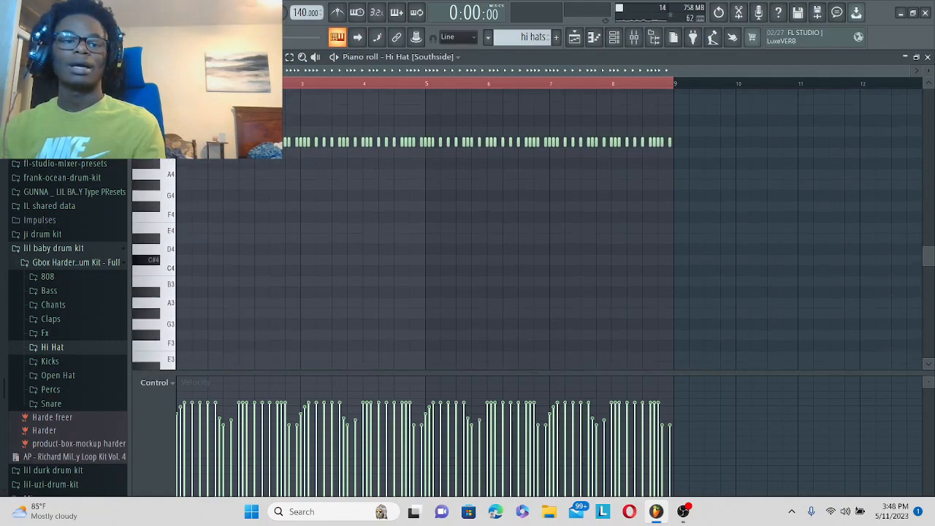
{"action": "scroll", "coordinate": [198, 226], "scroll_direction": "up", "scroll_amount": 7}
{"action": "left_click_drag", "start_coordinate": [343, 70], "coordinate": [328, 71]}
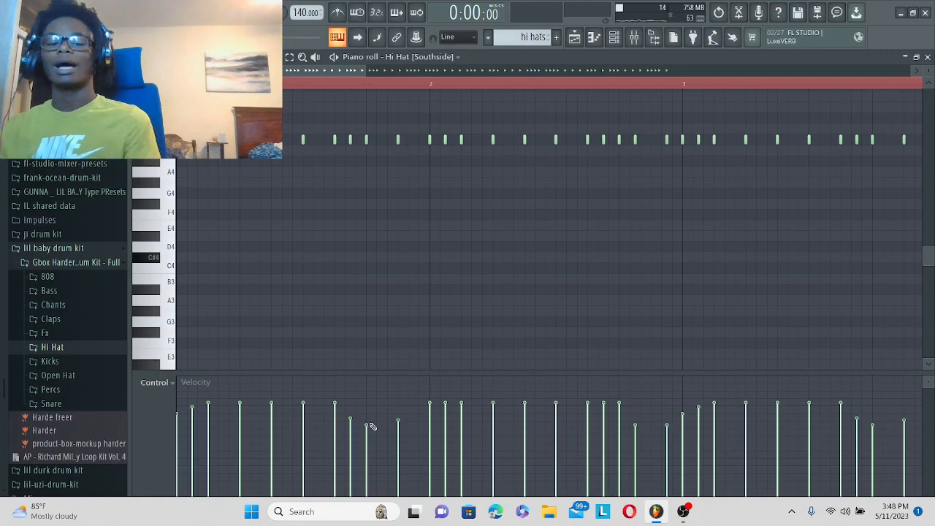
Play the hi hats pattern from its start into bar 8 while following its notes and velocities.
{"action": "key", "text": "space"}
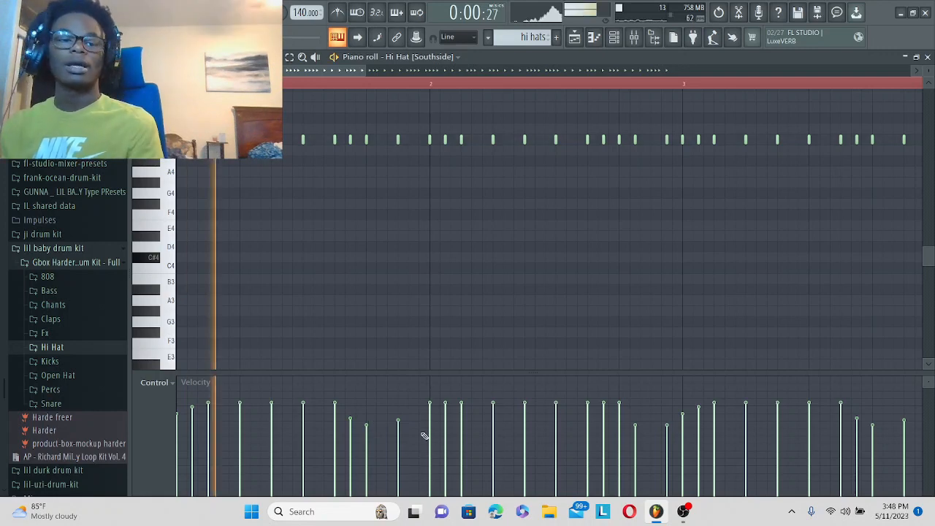
{"action": "scroll", "coordinate": [688, 85], "scroll_direction": "down", "scroll_amount": 4}
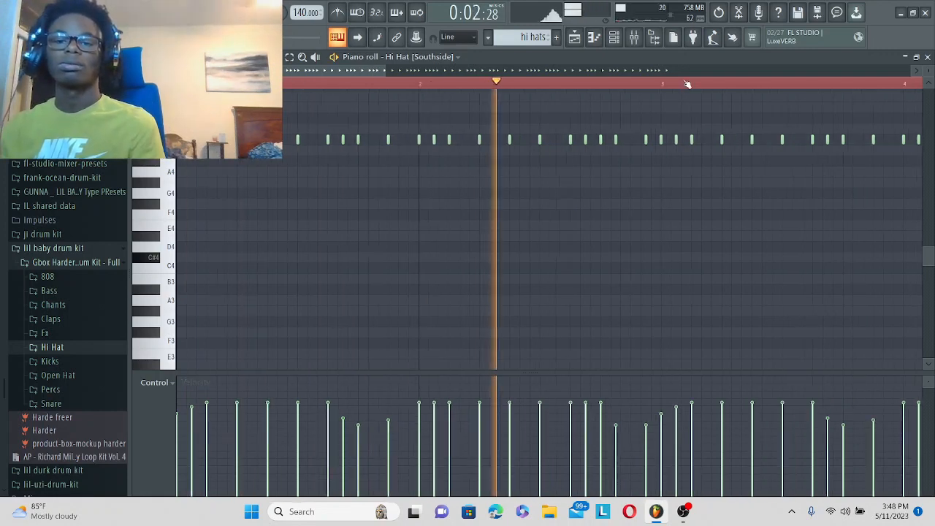
{"action": "scroll", "coordinate": [687, 84], "scroll_direction": "down", "scroll_amount": 1}
{"action": "scroll", "coordinate": [687, 84], "scroll_direction": "down", "scroll_amount": 4}
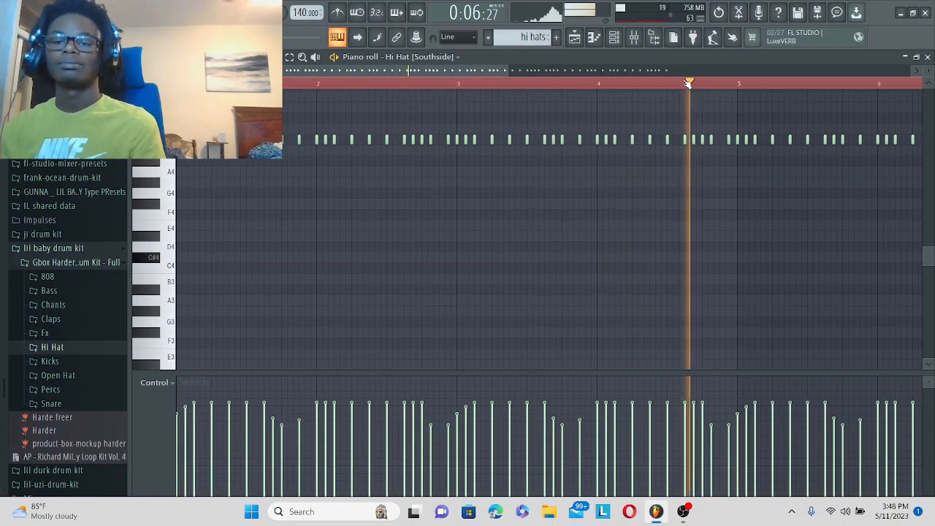
{"action": "scroll", "coordinate": [688, 84], "scroll_direction": "down", "scroll_amount": 2}
{"action": "scroll", "coordinate": [689, 84], "scroll_direction": "down", "scroll_amount": 2}
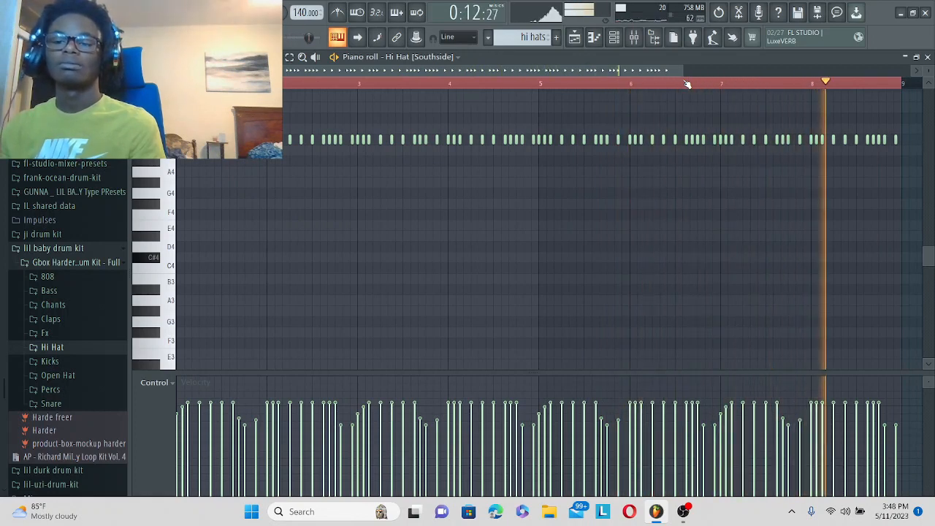
{"action": "key", "text": "space"}
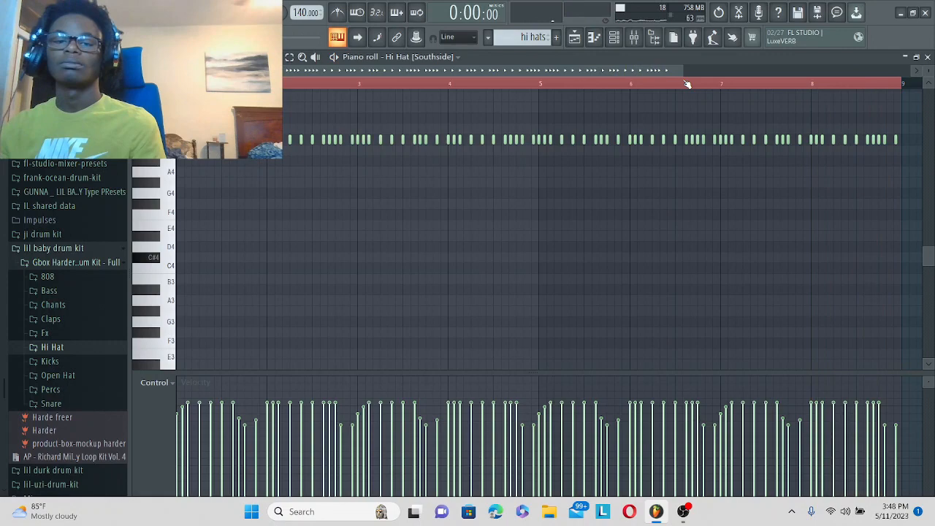
Return to the playlist and set the playback position at bar 17.
{"action": "left_click", "coordinate": [634, 38]}
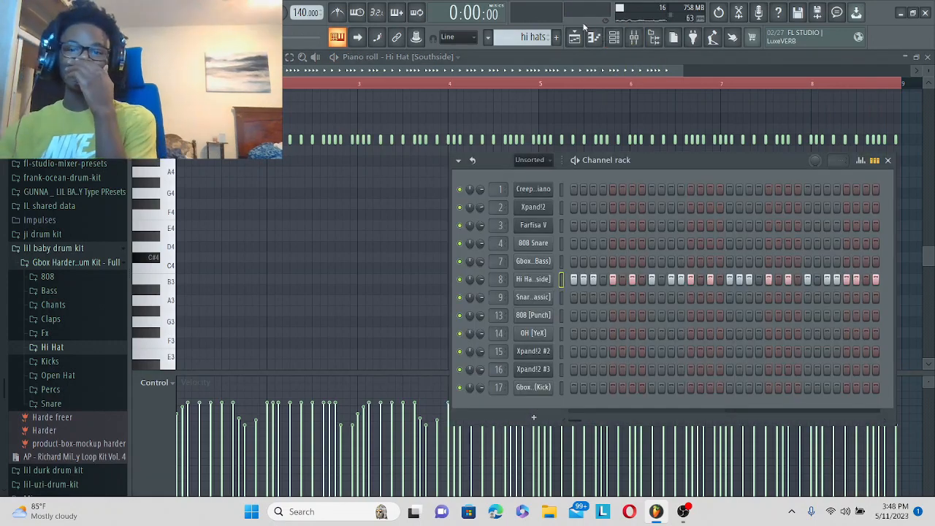
{"action": "left_click", "coordinate": [575, 38]}
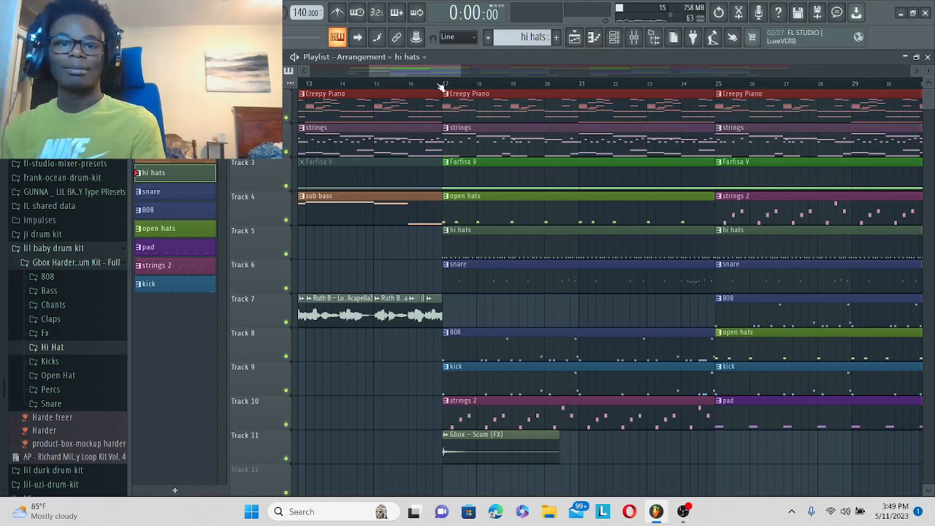
{"action": "left_click", "coordinate": [443, 84]}
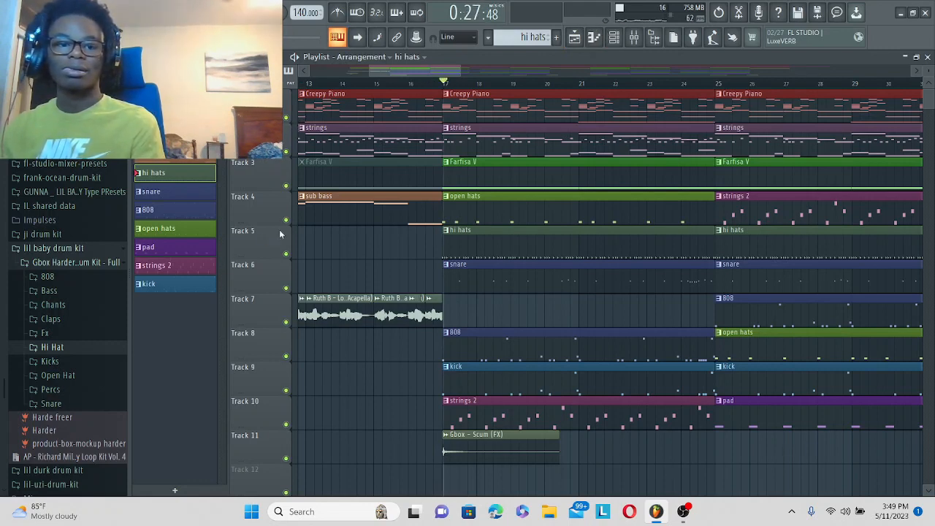
Leave only Tracks 4 and 5 audible and play the open hats and hi hats together from bar 17.
{"action": "right_click", "coordinate": [286, 289]}
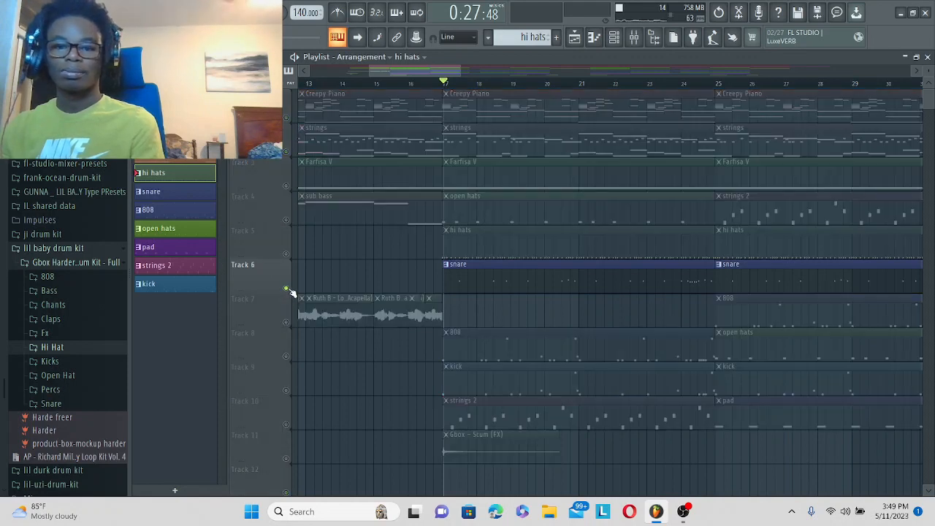
{"action": "right_click", "coordinate": [288, 289]}
{"action": "right_click", "coordinate": [286, 255]}
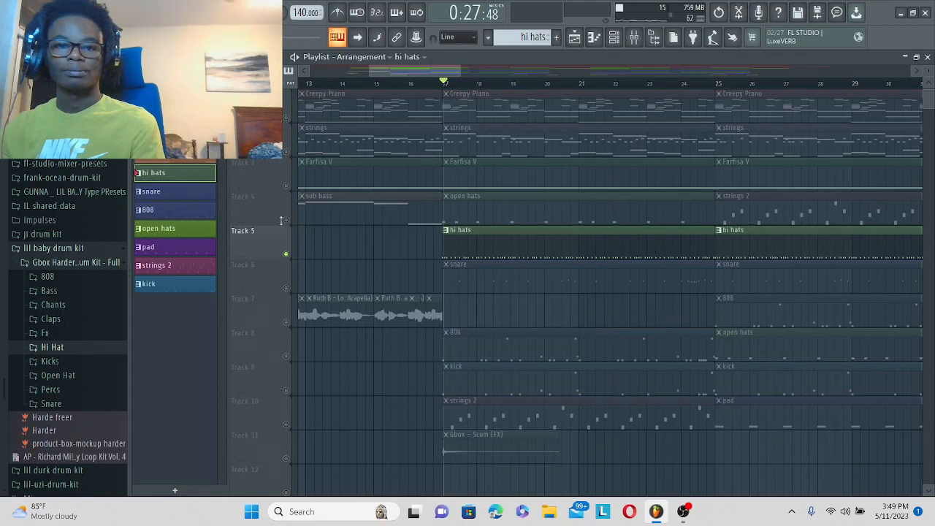
{"action": "left_click", "coordinate": [286, 220]}
{"action": "key", "text": "space"}
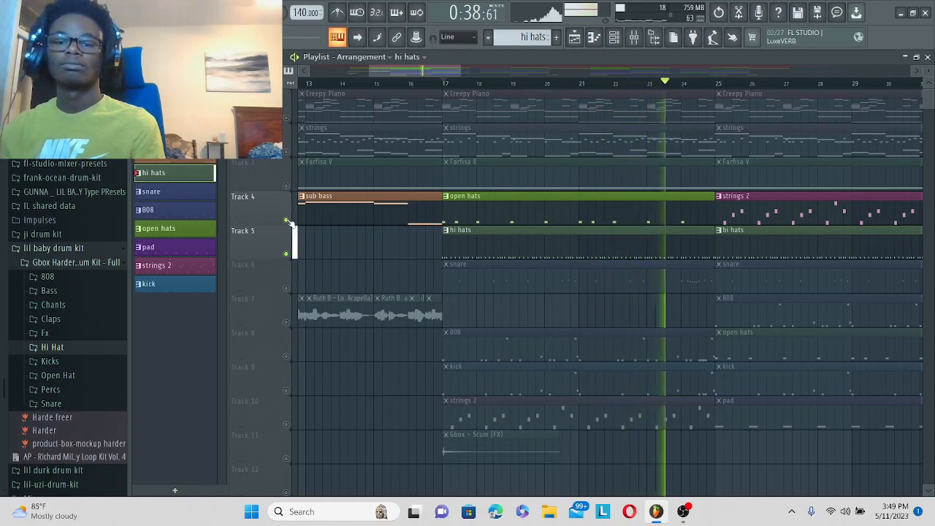
{"action": "key", "text": "space"}
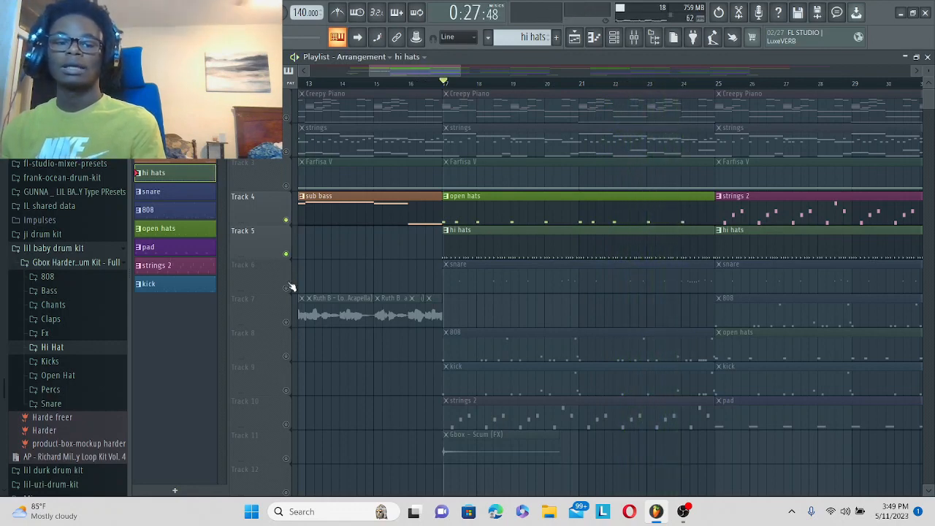
Open the snare pattern at bar 17 on Track 6 in the piano roll and choose a grid snap.
{"action": "double_click", "coordinate": [463, 281]}
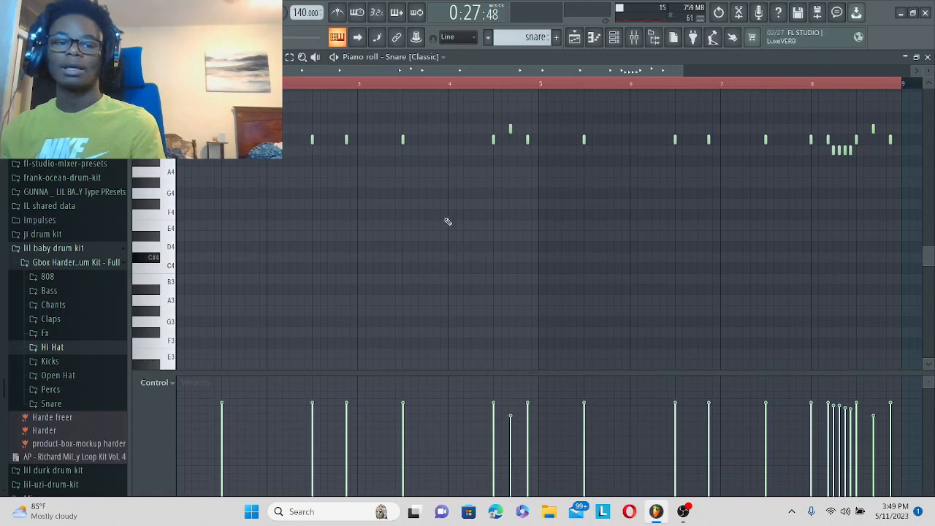
{"action": "scroll", "coordinate": [625, 115], "scroll_direction": "up", "scroll_amount": 2}
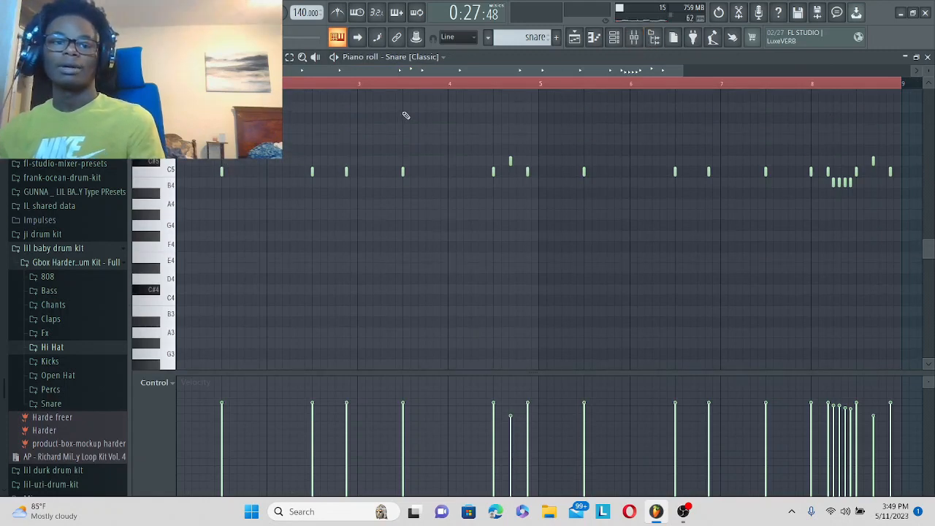
{"action": "left_click", "coordinate": [166, 57]}
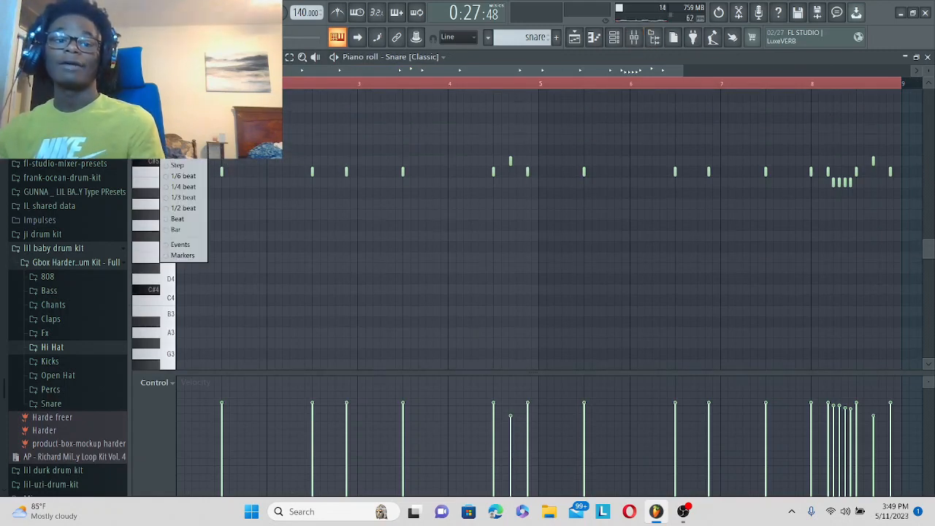
{"action": "left_click", "coordinate": [181, 133]}
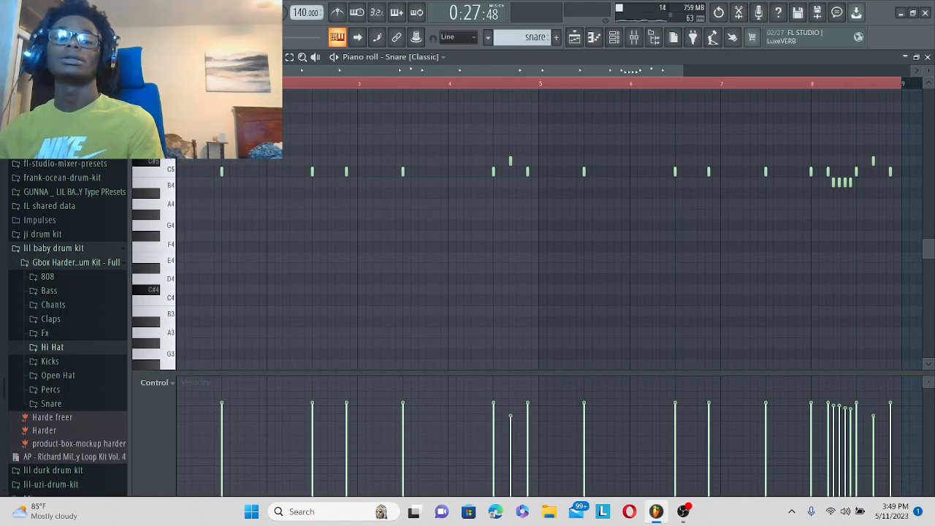
Play the snare roll in bar 8 of the snare pattern.
{"action": "scroll", "coordinate": [537, 106], "scroll_direction": "down", "scroll_amount": 3}
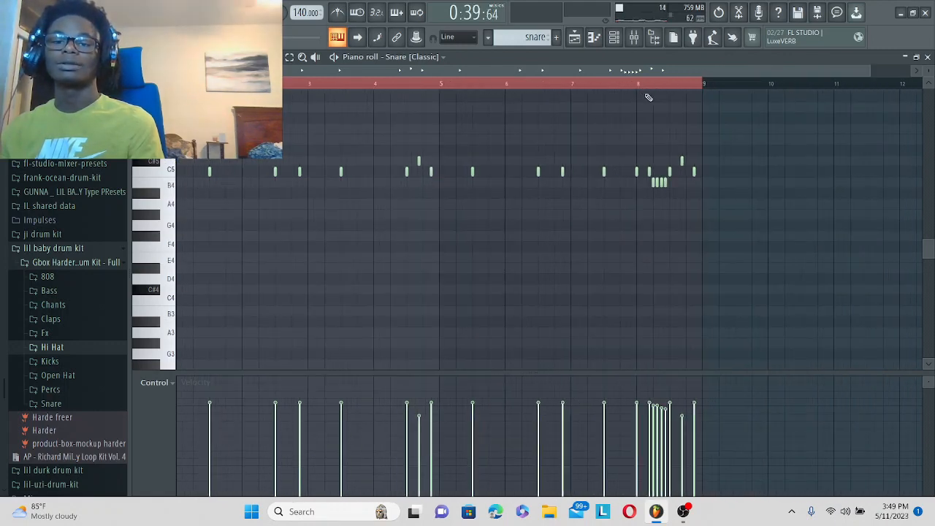
{"action": "left_click", "coordinate": [647, 130]}
{"action": "right_click", "coordinate": [650, 129]}
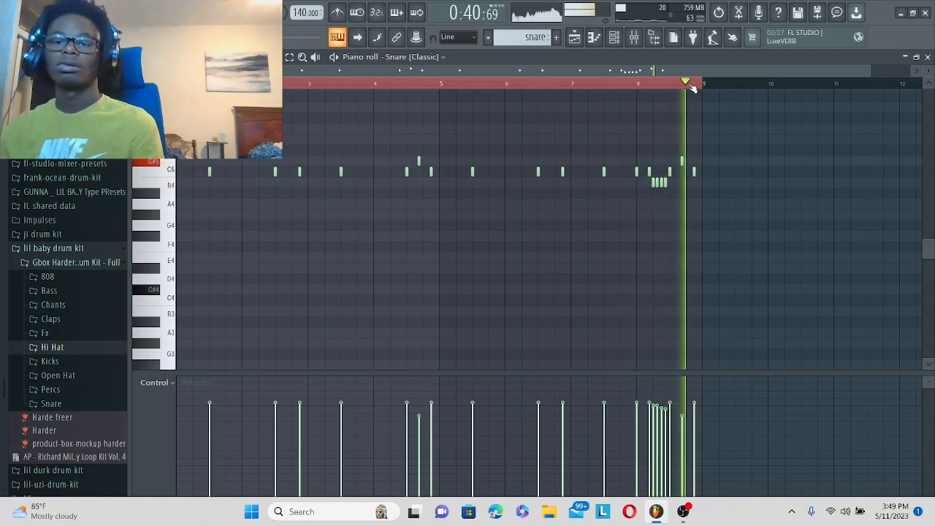
{"action": "key", "text": "space"}
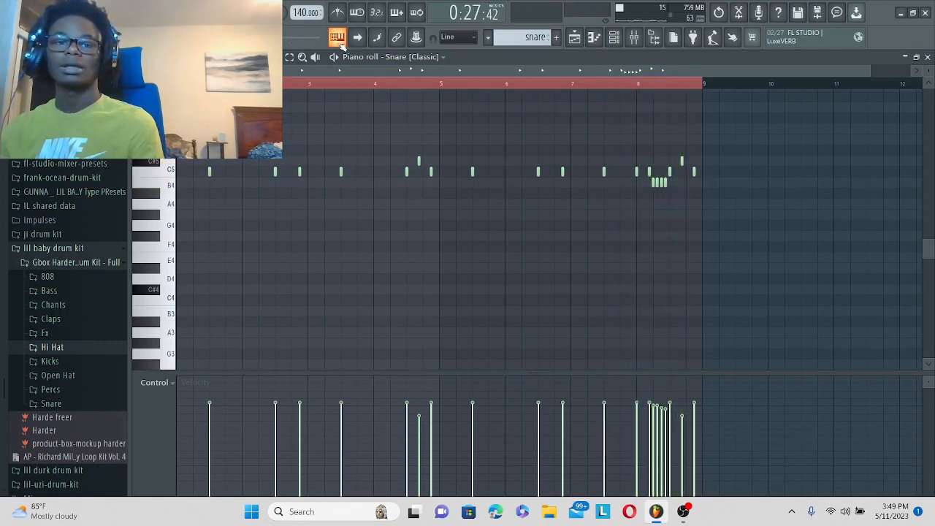
Clear the time selection over the snare pattern and play the pattern.
{"action": "right_click", "coordinate": [289, 58]}
{"action": "left_click", "coordinate": [297, 71]}
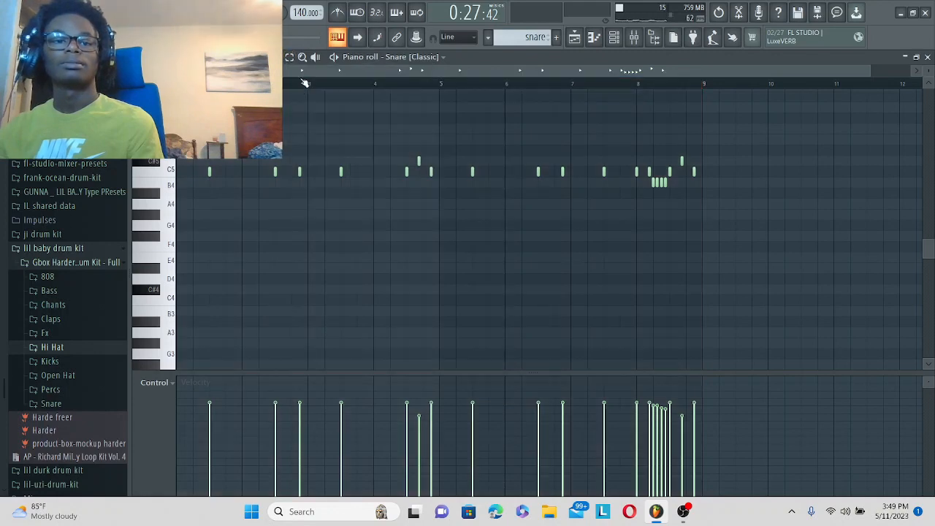
{"action": "key", "text": "space"}
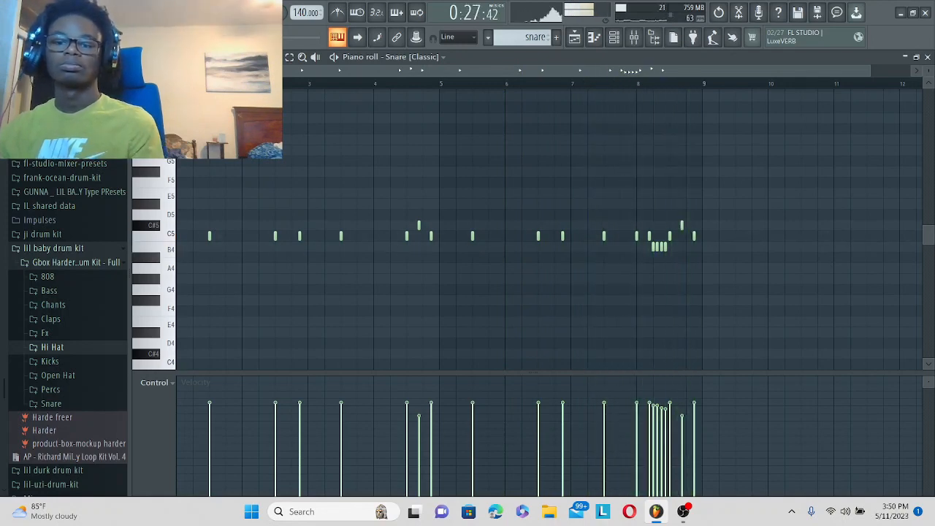
Show the channel rack and look through the All Love and BABY2022 drum kit folders in the browser.
{"action": "left_click", "coordinate": [614, 38]}
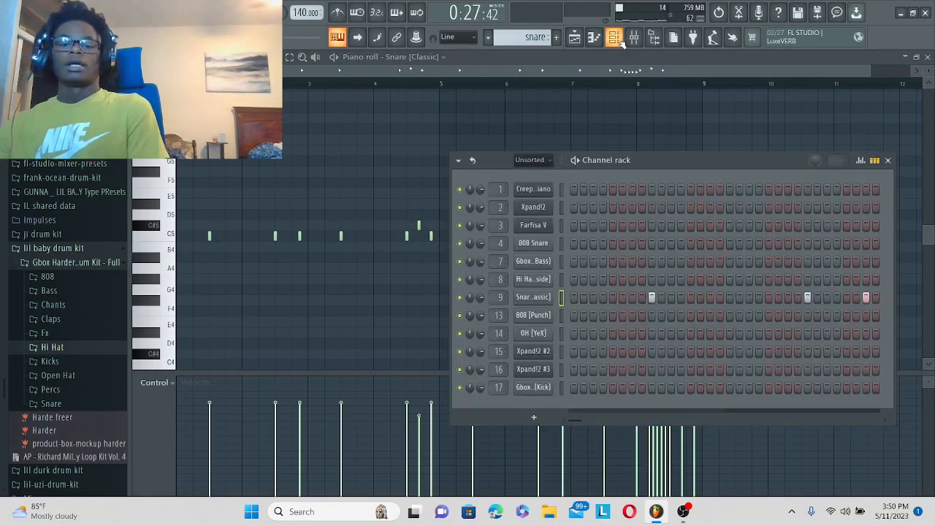
{"action": "scroll", "coordinate": [51, 230], "scroll_direction": "up", "scroll_amount": 15}
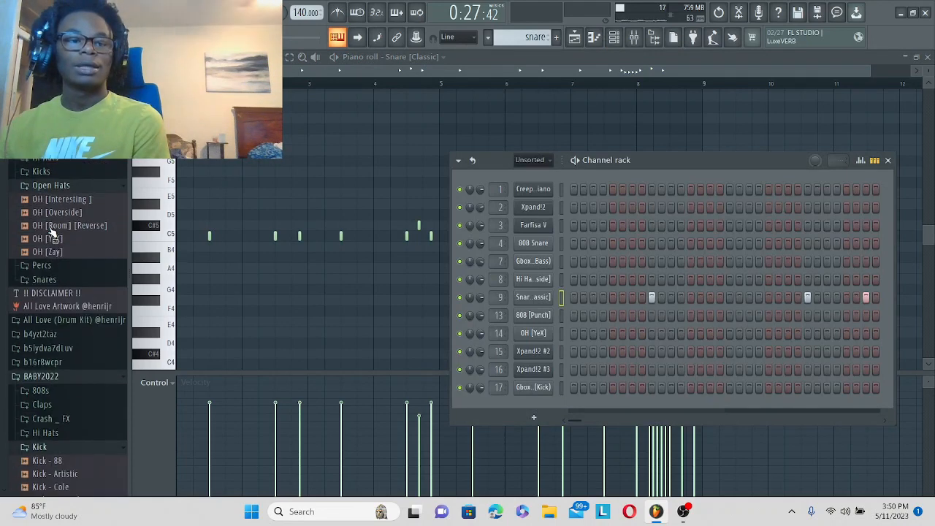
{"action": "scroll", "coordinate": [52, 230], "scroll_direction": "down", "scroll_amount": 6}
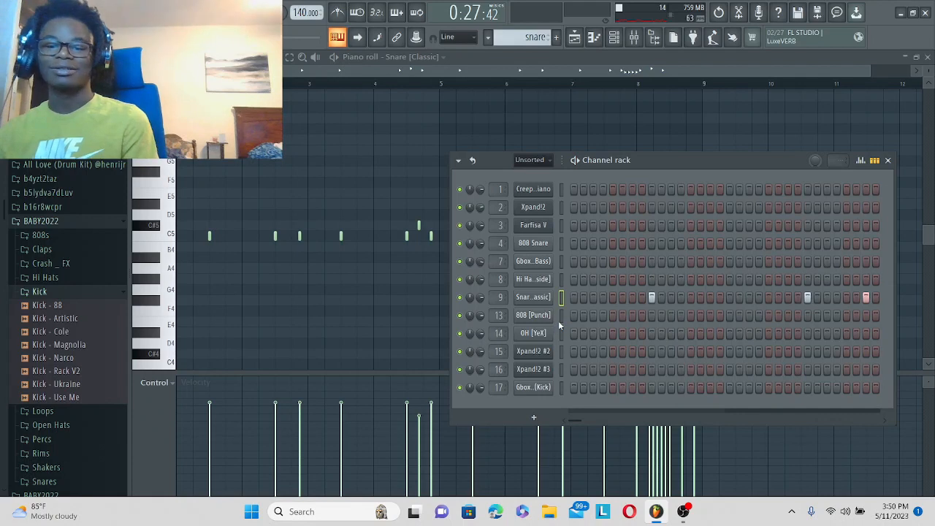
Unmute Track 8 in the playlist and open its 808 pattern at bar 17 in the piano roll.
{"action": "left_click", "coordinate": [575, 37]}
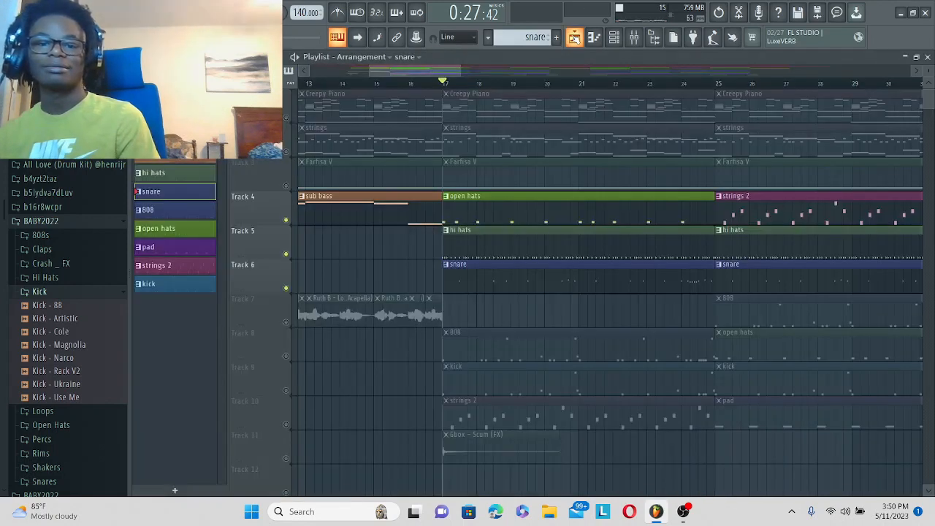
{"action": "scroll", "coordinate": [511, 263], "scroll_direction": "down", "scroll_amount": 2}
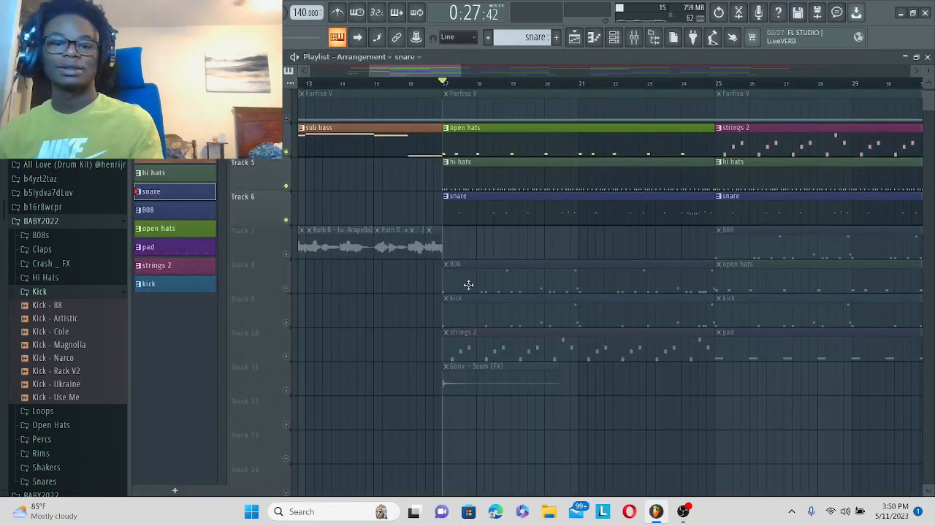
{"action": "left_click", "coordinate": [287, 290]}
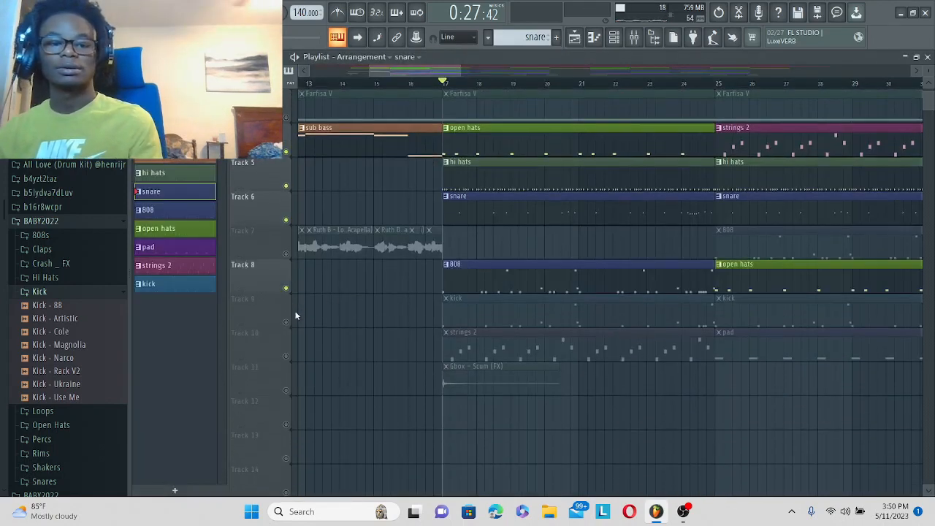
{"action": "double_click", "coordinate": [478, 283]}
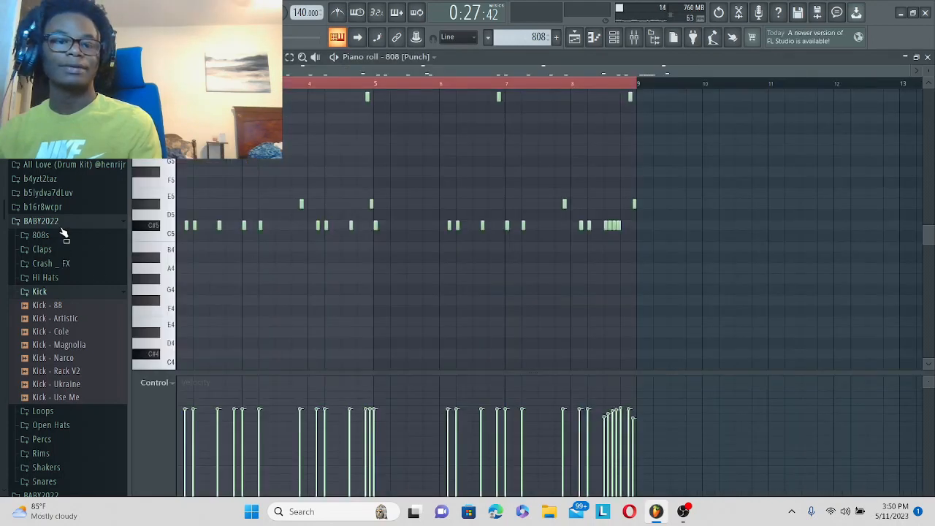
Collapse the Fx Cym folder of the All Love drum kit and play the 808 pattern.
{"action": "scroll", "coordinate": [257, 171], "scroll_direction": "up", "scroll_amount": 2}
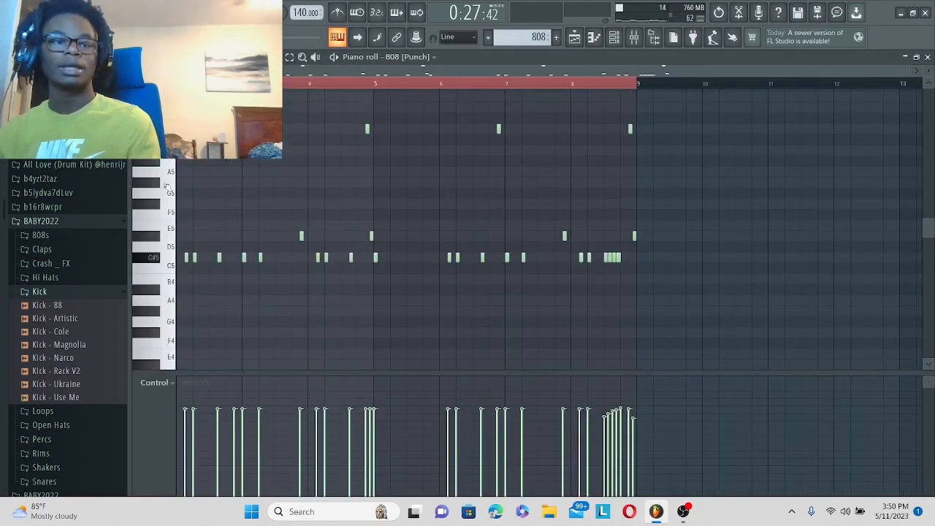
{"action": "scroll", "coordinate": [109, 241], "scroll_direction": "up", "scroll_amount": 8}
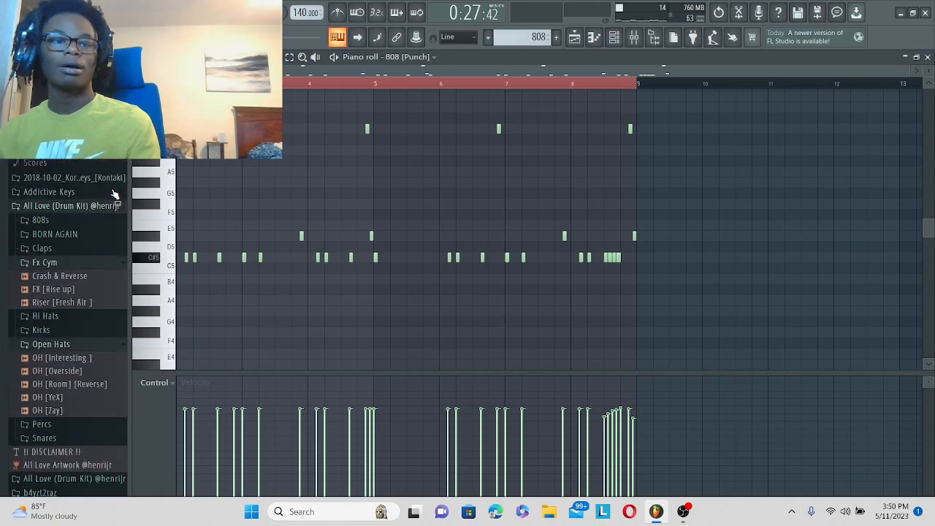
{"action": "left_click", "coordinate": [78, 268]}
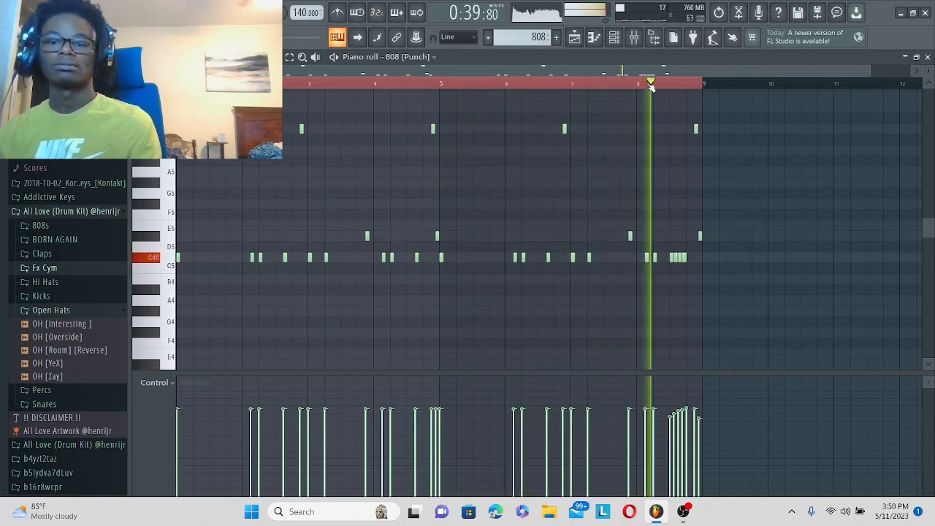
{"action": "key", "text": "space"}
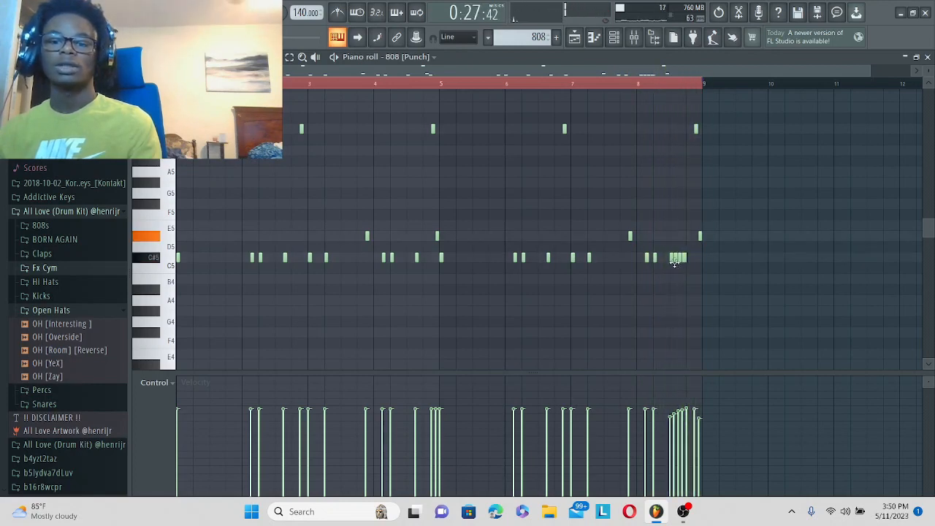
Try chopping a short B4 note drawn beneath the 808 roll in bar 8.
{"action": "left_click", "coordinate": [672, 268]}
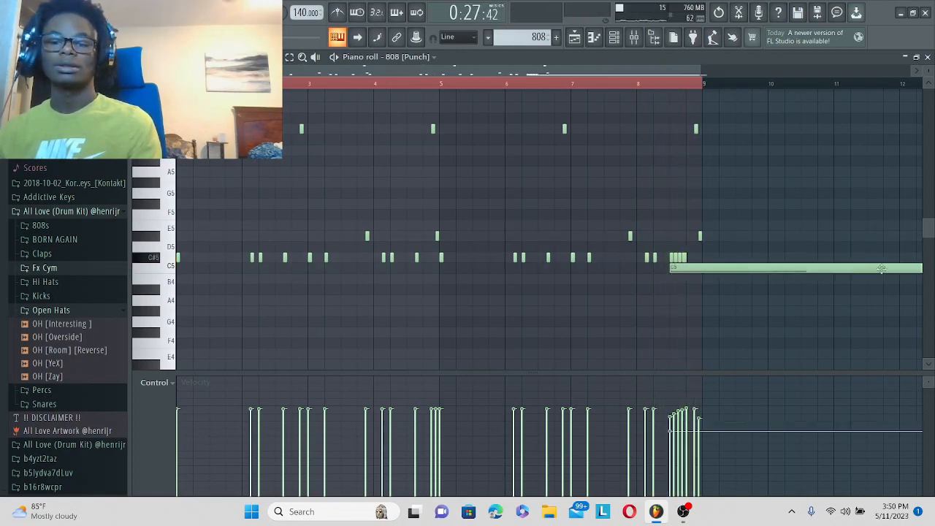
{"action": "right_click", "coordinate": [790, 263]}
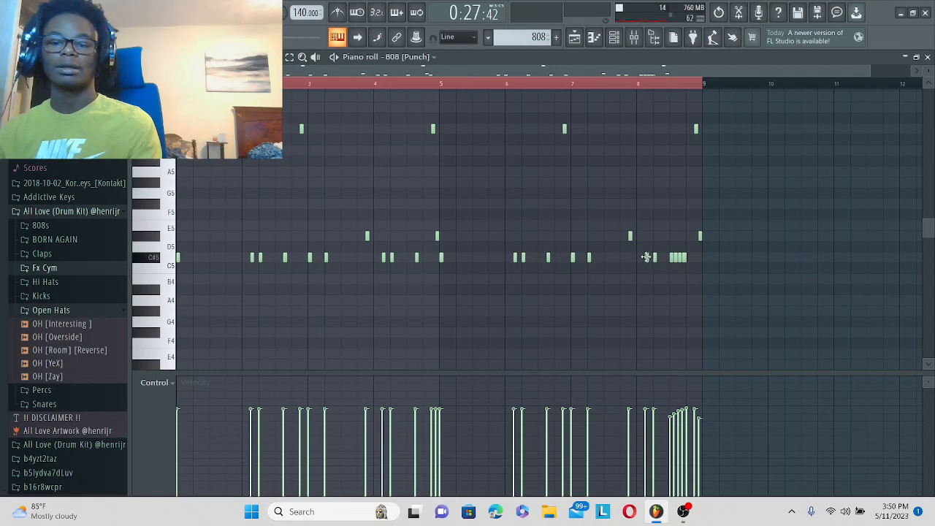
{"action": "left_click", "coordinate": [677, 278]}
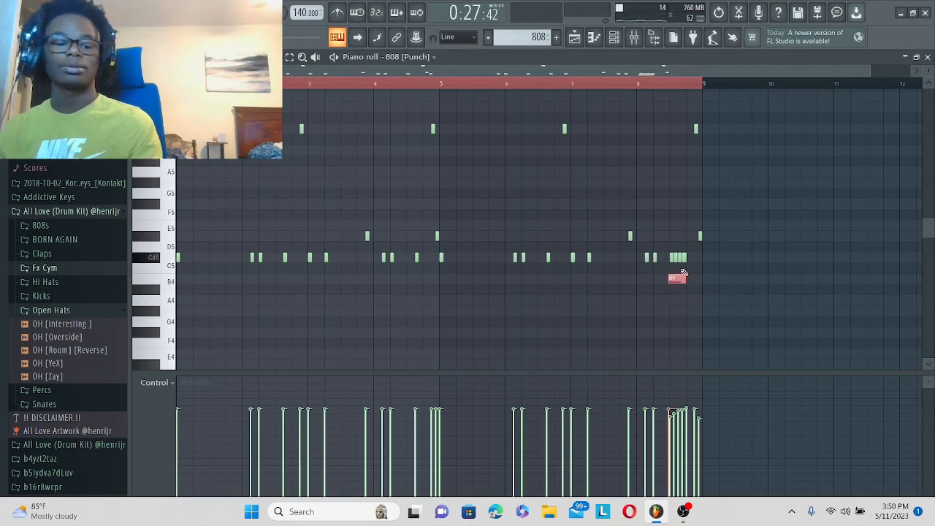
{"action": "key", "text": "ctrl+u"}
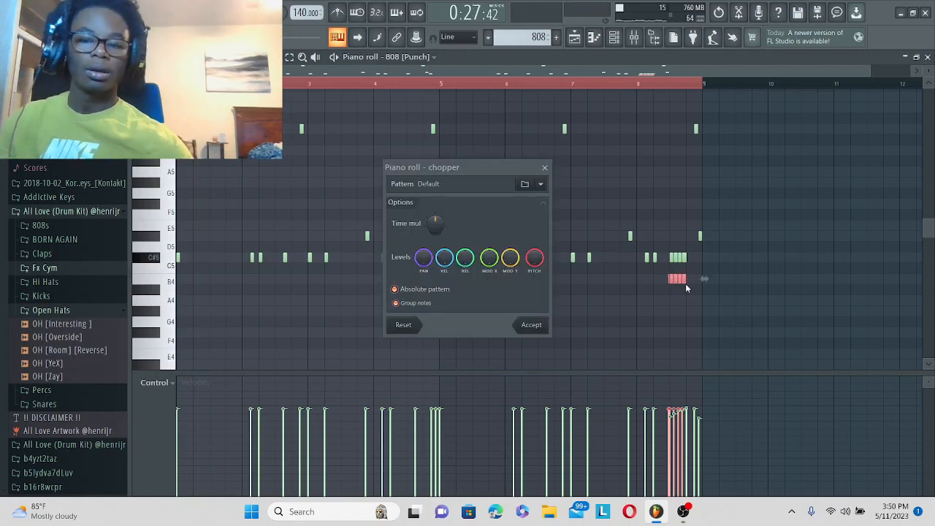
{"action": "left_click", "coordinate": [545, 167]}
Delete the B4 test note under the 808 roll and set the piano roll's grid snap to Step.
{"action": "left_click", "coordinate": [165, 57]}
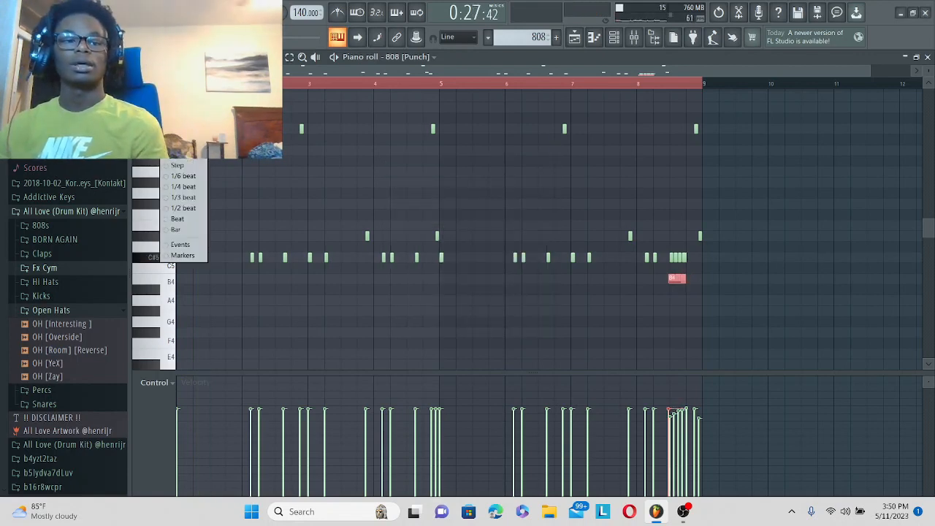
{"action": "left_click", "coordinate": [196, 198]}
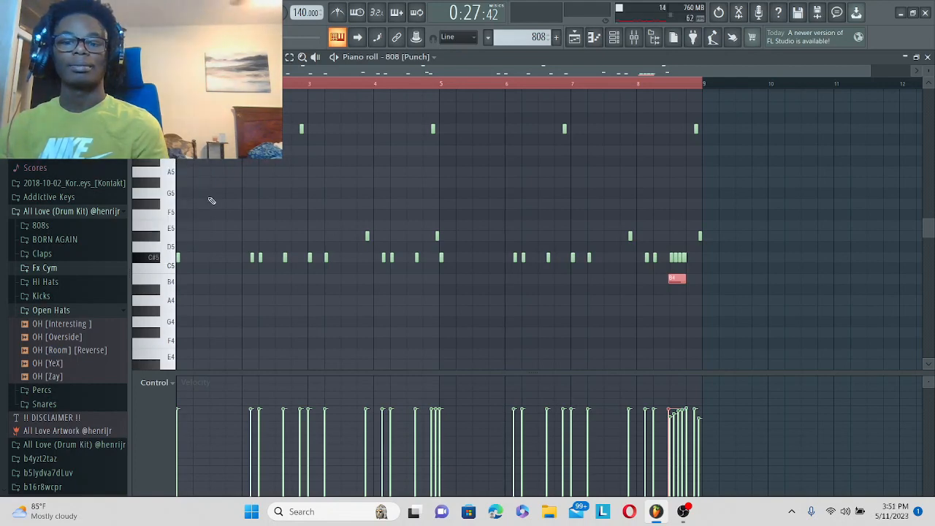
{"action": "right_click", "coordinate": [675, 279]}
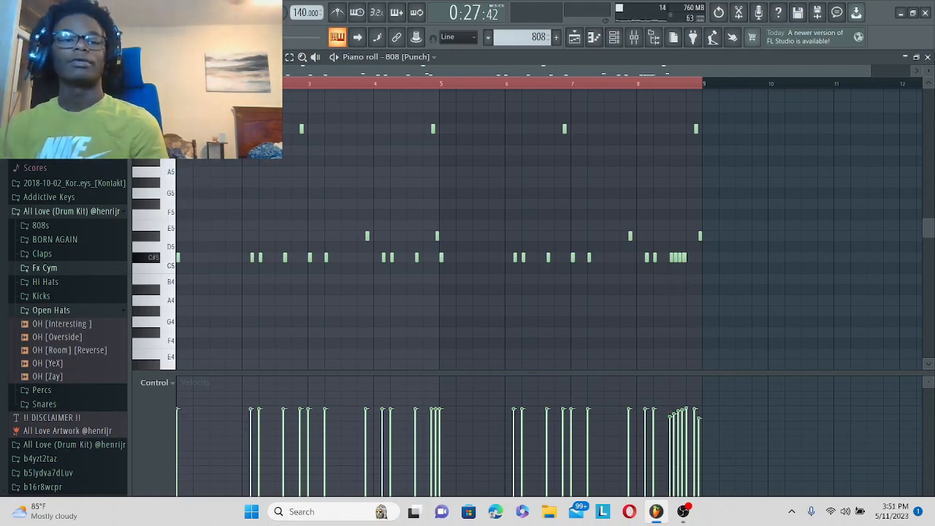
{"action": "left_click", "coordinate": [165, 57]}
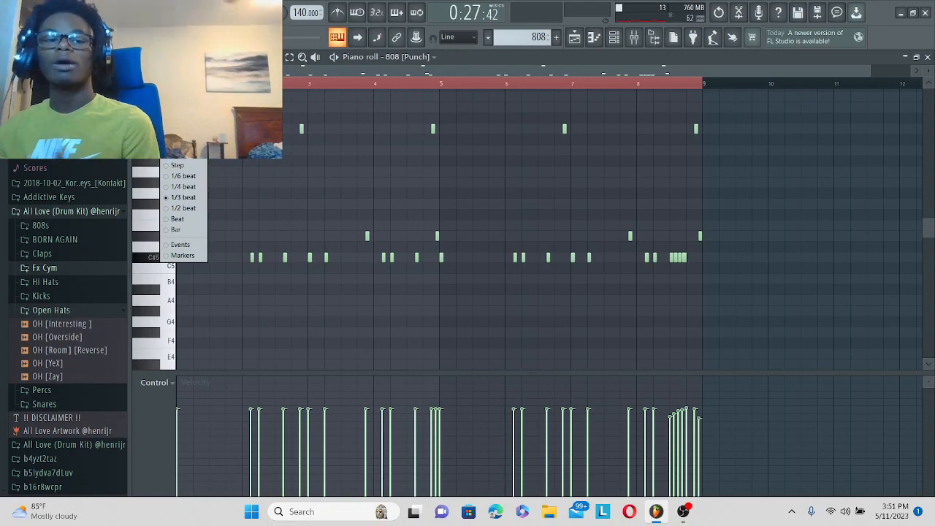
{"action": "left_click", "coordinate": [188, 166]}
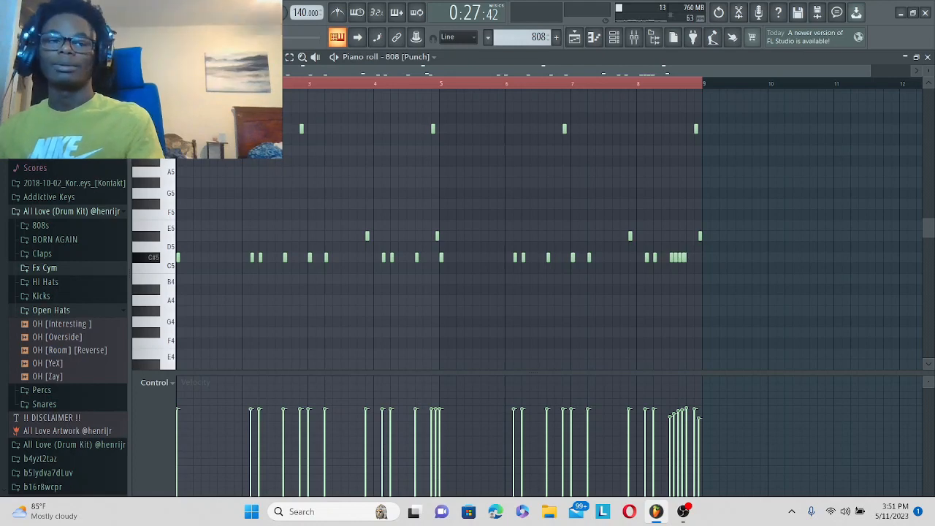
Show the channel rack and check the Cut itself option of the 808 [Punch] channel.
{"action": "left_click", "coordinate": [614, 37]}
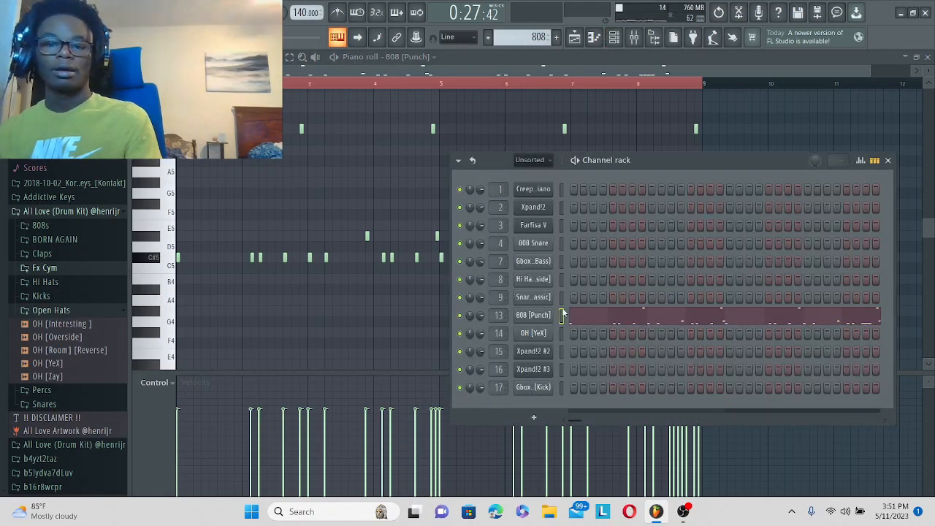
{"action": "right_click", "coordinate": [553, 319]}
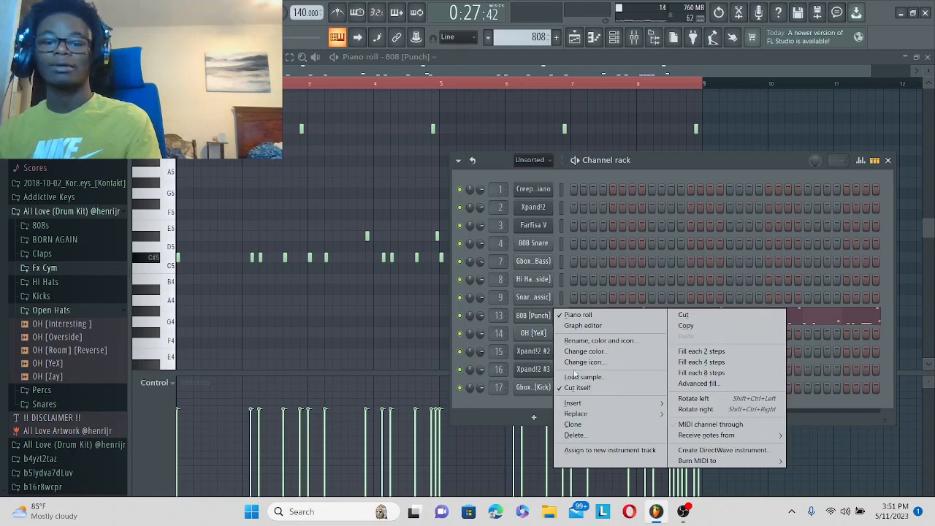
{"action": "left_click", "coordinate": [528, 313]}
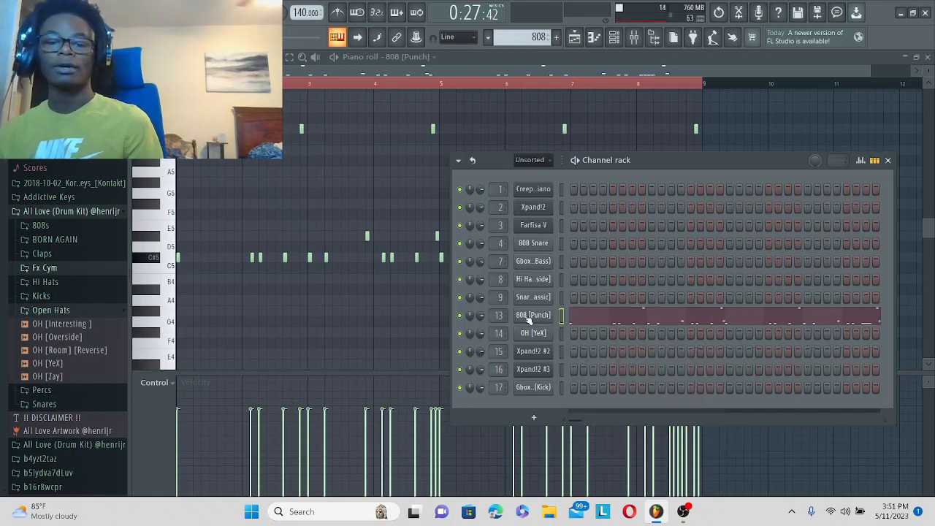
Inspect the precomputed effects and the volume envelope in the 808 [Punch] sampler settings.
{"action": "left_click", "coordinate": [526, 314]}
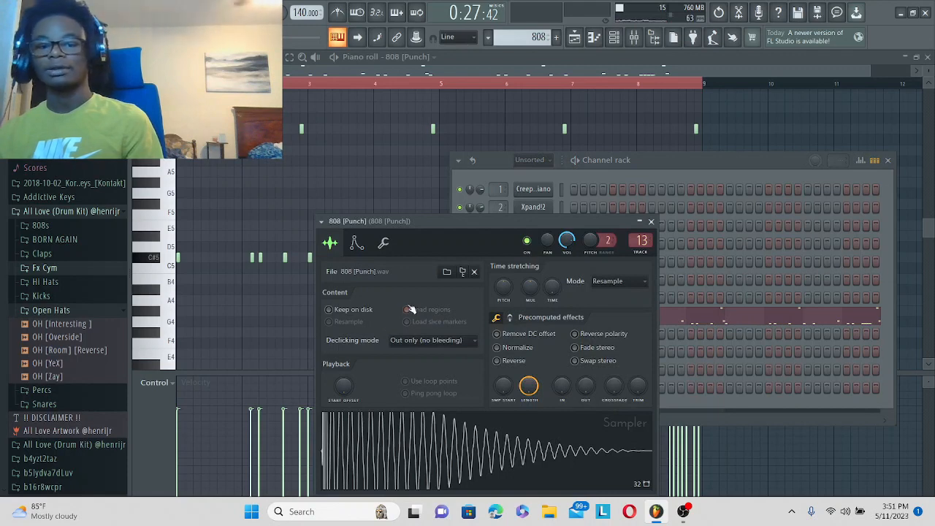
{"action": "left_click", "coordinate": [510, 320]}
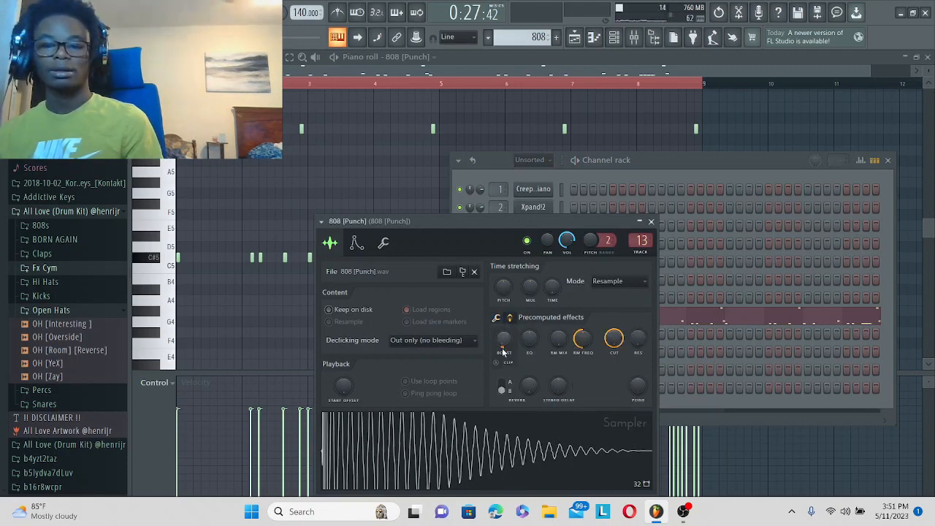
{"action": "left_click", "coordinate": [357, 243]}
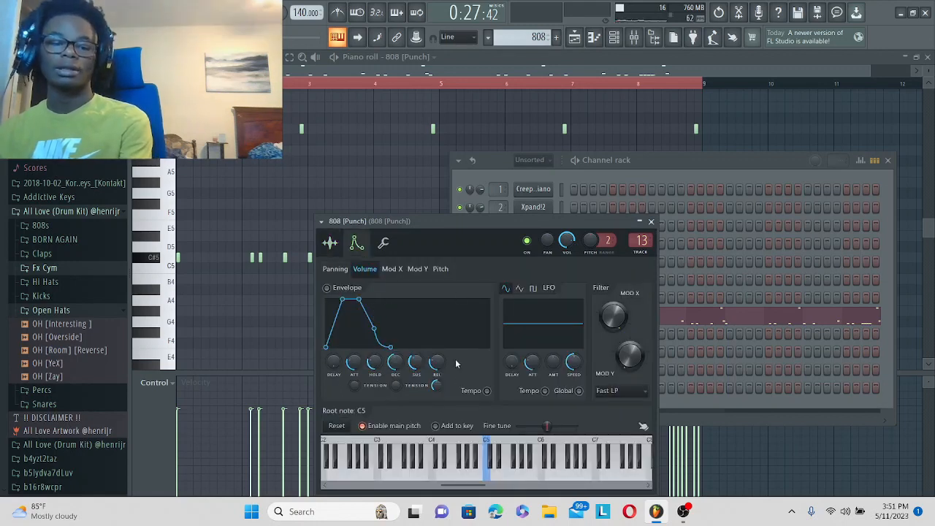
{"action": "left_click", "coordinate": [651, 221]}
Close the channel rack and play the opening bars of the 808 pattern.
{"action": "left_click", "coordinate": [888, 161]}
{"action": "key", "text": "space"}
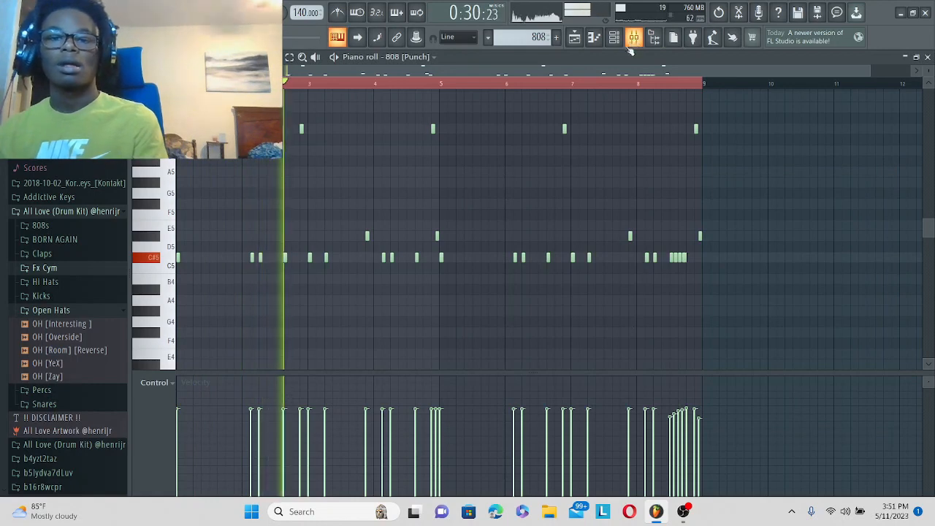
{"action": "key", "text": "space"}
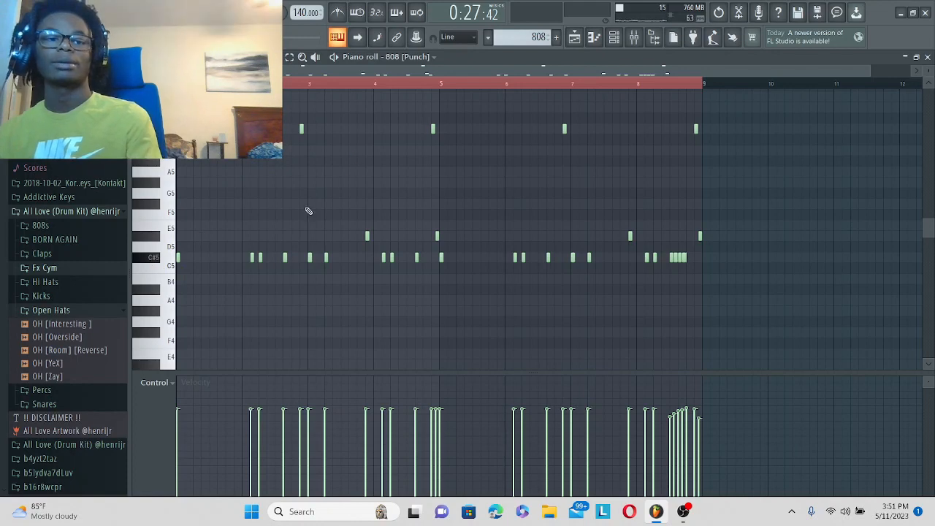
Open the Creepy Piano pattern that precedes bar 17 in the piano roll and return to the playlist.
{"action": "left_click", "coordinate": [574, 37]}
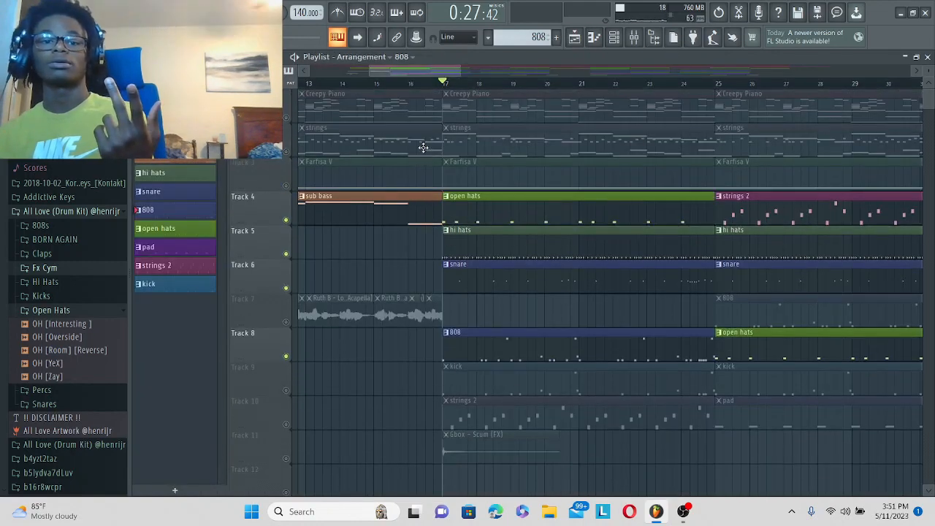
{"action": "double_click", "coordinate": [376, 118]}
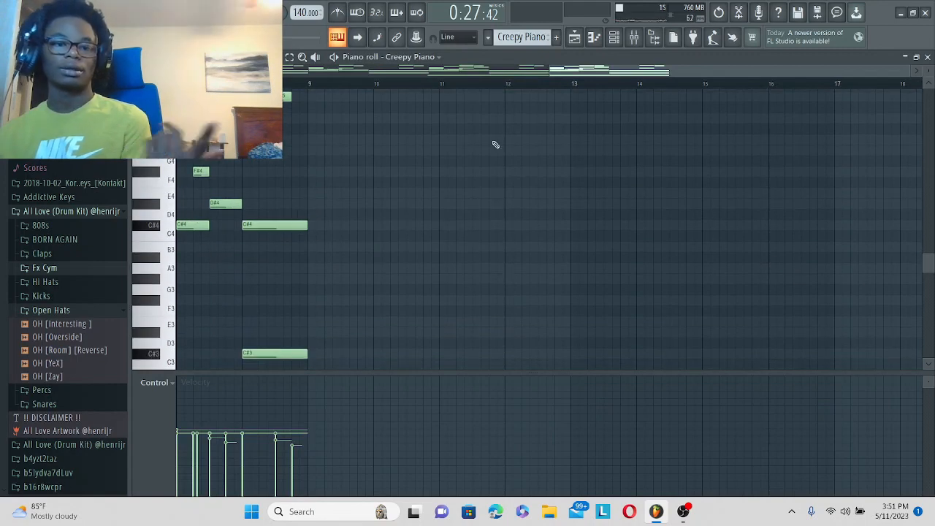
{"action": "left_click", "coordinate": [574, 36]}
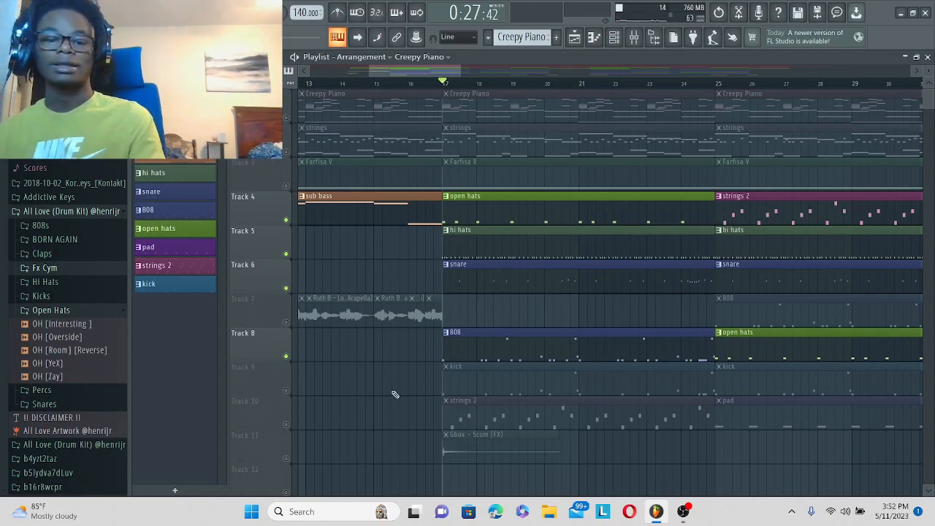
Unmute Track 9, open its kick pattern at bar 17 in the piano roll and play it.
{"action": "left_click", "coordinate": [287, 391]}
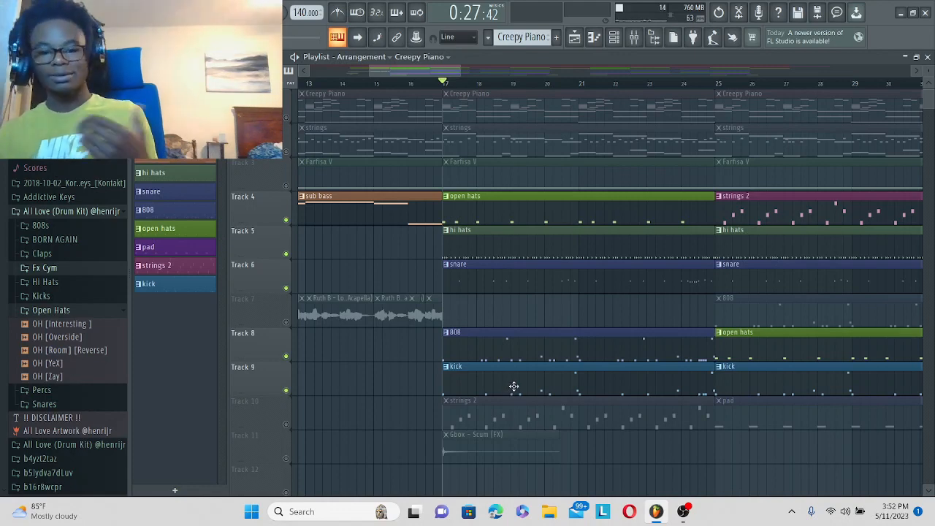
{"action": "double_click", "coordinate": [514, 387]}
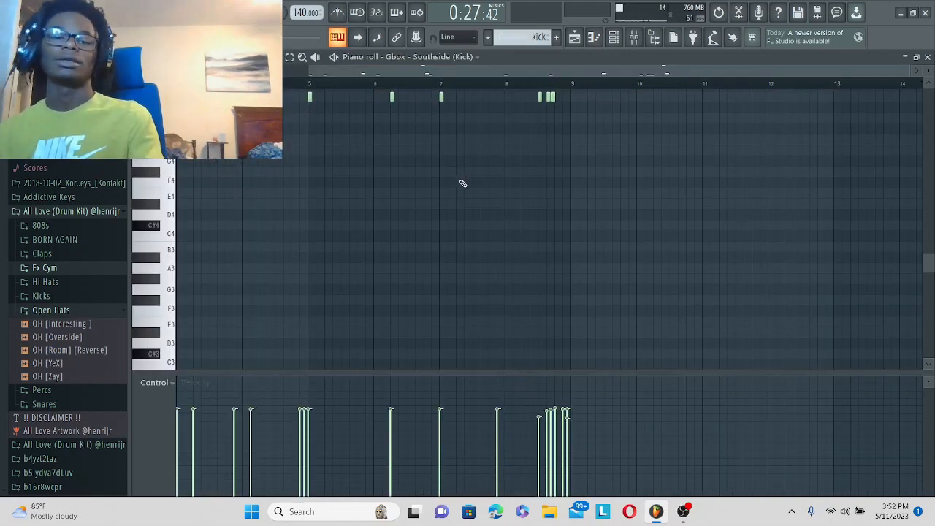
{"action": "scroll", "coordinate": [398, 199], "scroll_direction": "up", "scroll_amount": 2}
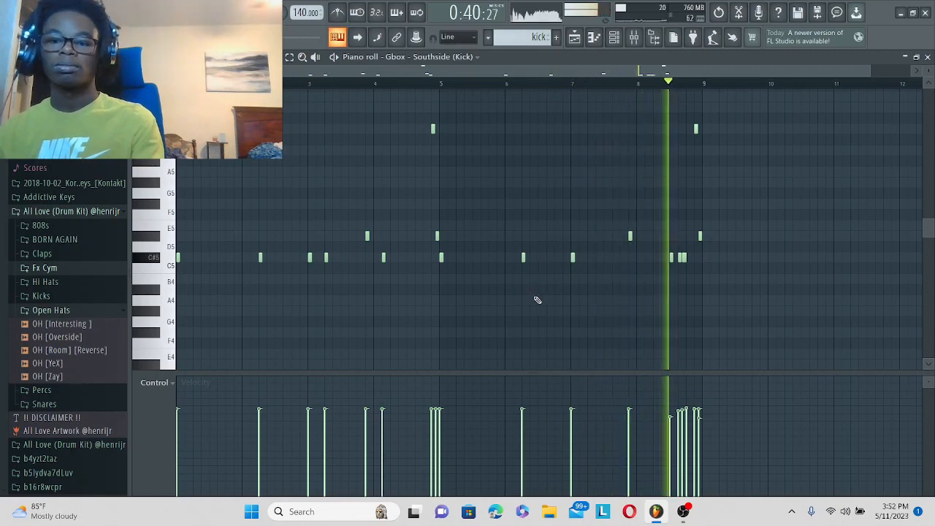
{"action": "key", "text": "space"}
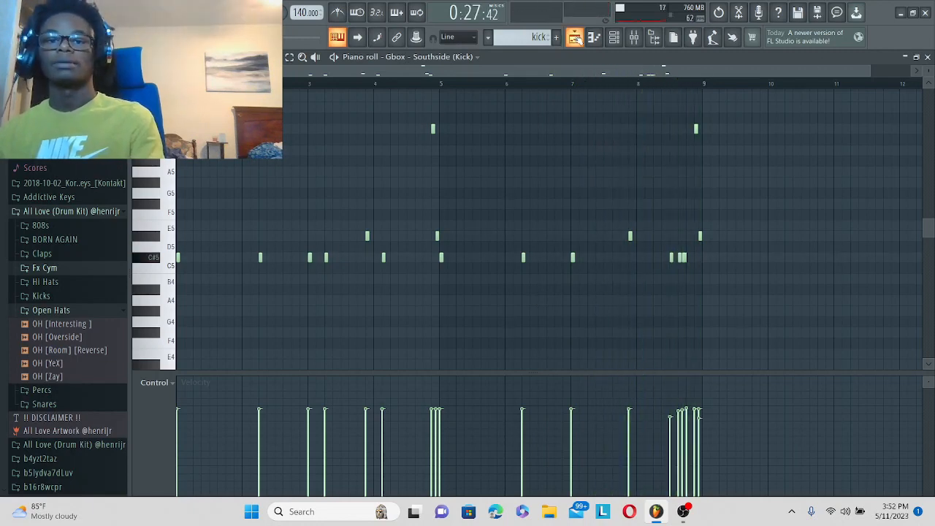
Return to the playlist and unmute Track 10, which holds the strings 2 and pad clips.
{"action": "left_click", "coordinate": [575, 38]}
{"action": "scroll", "coordinate": [612, 86], "scroll_direction": "down", "scroll_amount": 4}
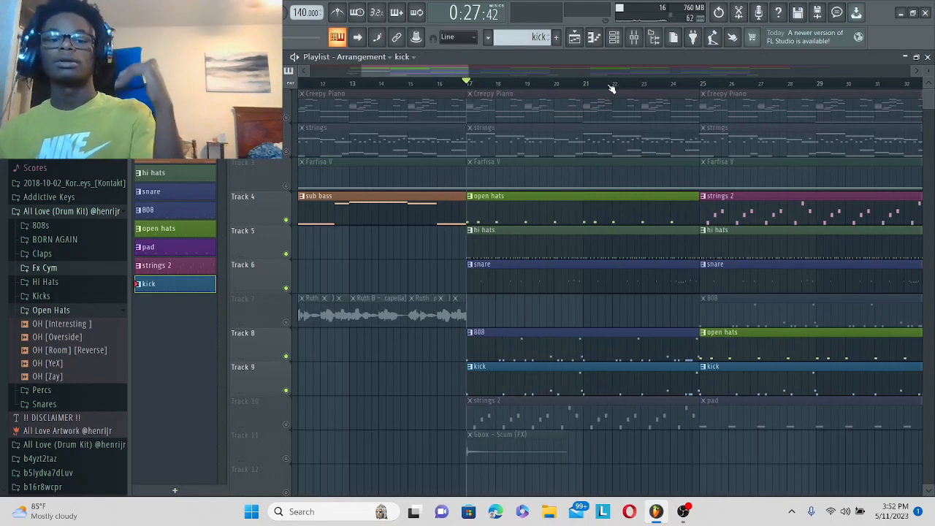
{"action": "scroll", "coordinate": [523, 272], "scroll_direction": "down", "scroll_amount": 1}
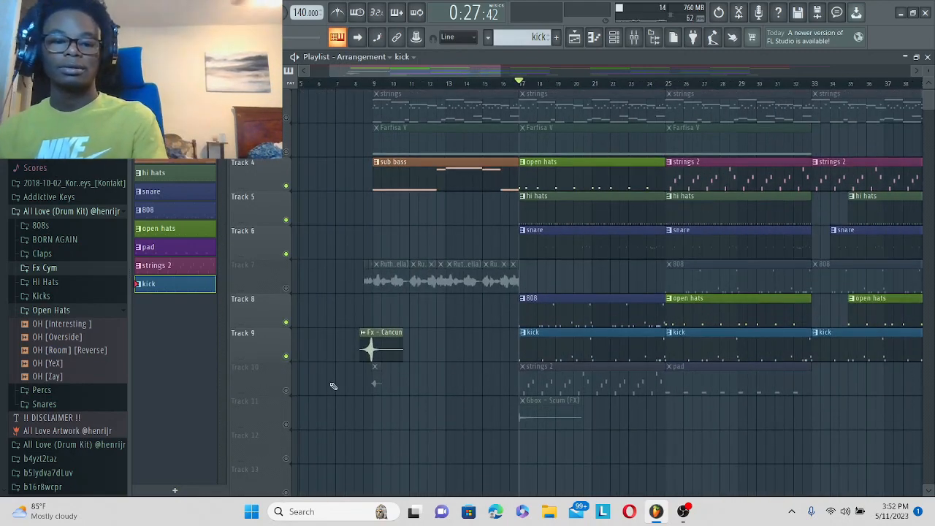
{"action": "left_click", "coordinate": [286, 391]}
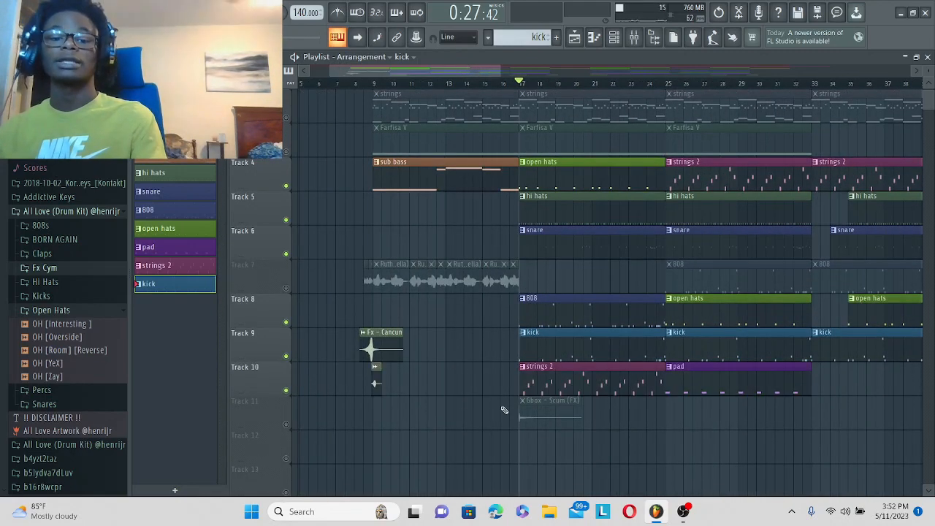
Open the Xpand!2 #3 instrument of the strings 2 pattern and inspect its +11 Fixture preset in the 16 Strings category.
{"action": "left_click", "coordinate": [563, 386]}
{"action": "left_click", "coordinate": [614, 37]}
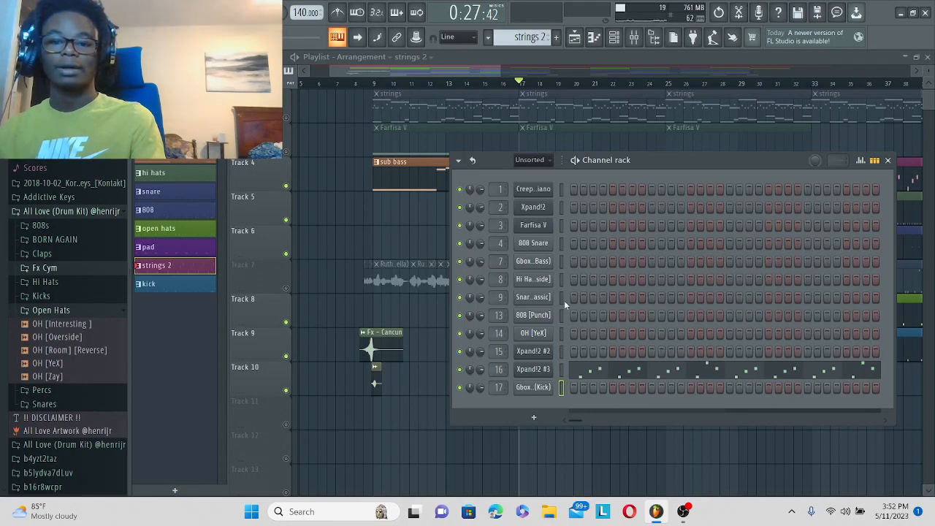
{"action": "key", "text": "space"}
{"action": "left_click", "coordinate": [560, 371]}
{"action": "left_click", "coordinate": [549, 371]}
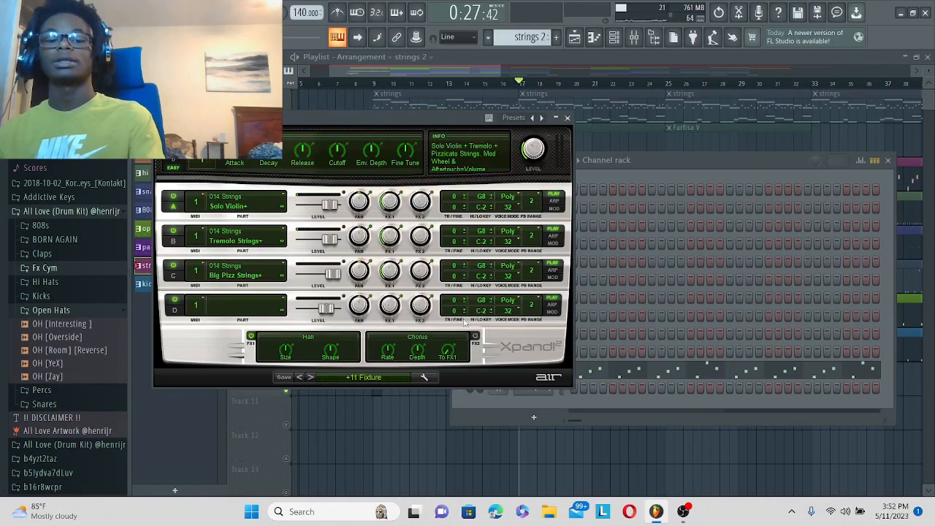
{"action": "left_click", "coordinate": [361, 377]}
{"action": "mouse_move", "coordinate": [362, 414]}
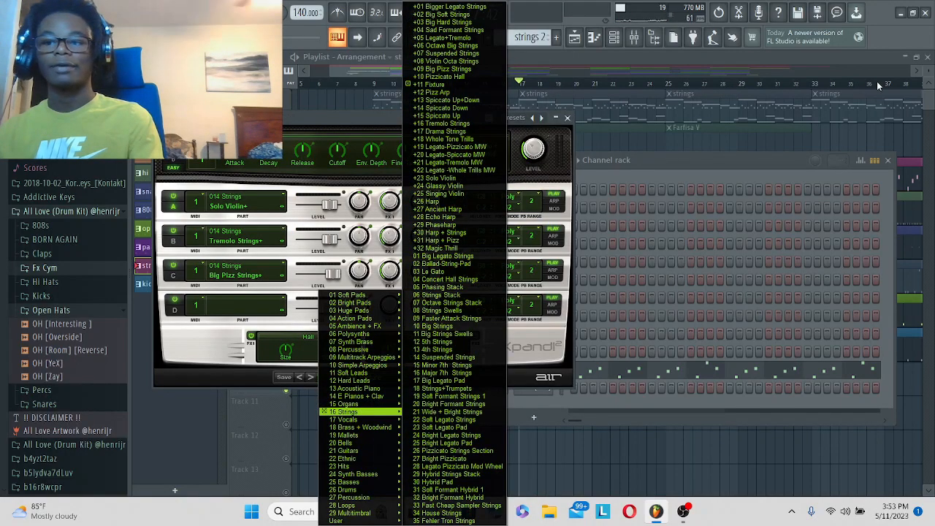
{"action": "left_click", "coordinate": [888, 159]}
{"action": "left_click", "coordinate": [888, 159]}
{"action": "left_click", "coordinate": [567, 118]}
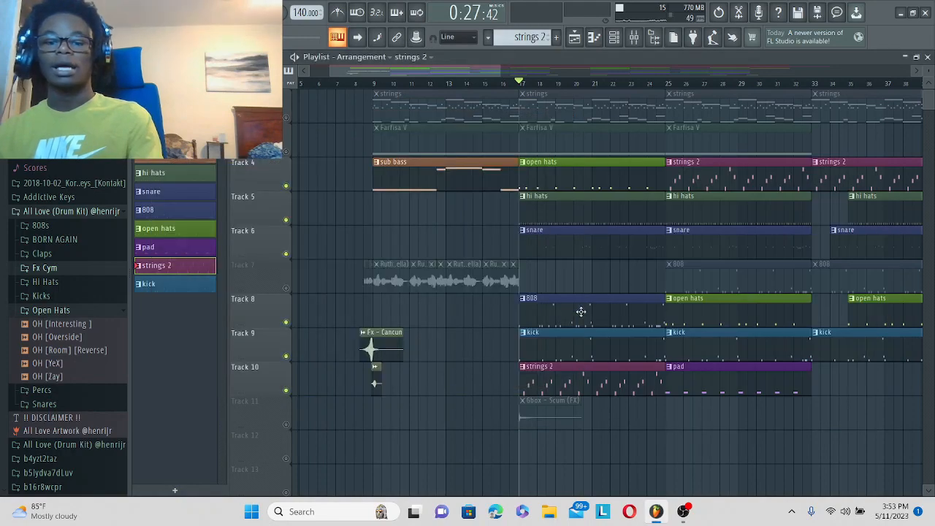
Delete and re-place the strings 2 clip at bar 17 on Track 10 and open it in the piano roll.
{"action": "right_click", "coordinate": [557, 380]}
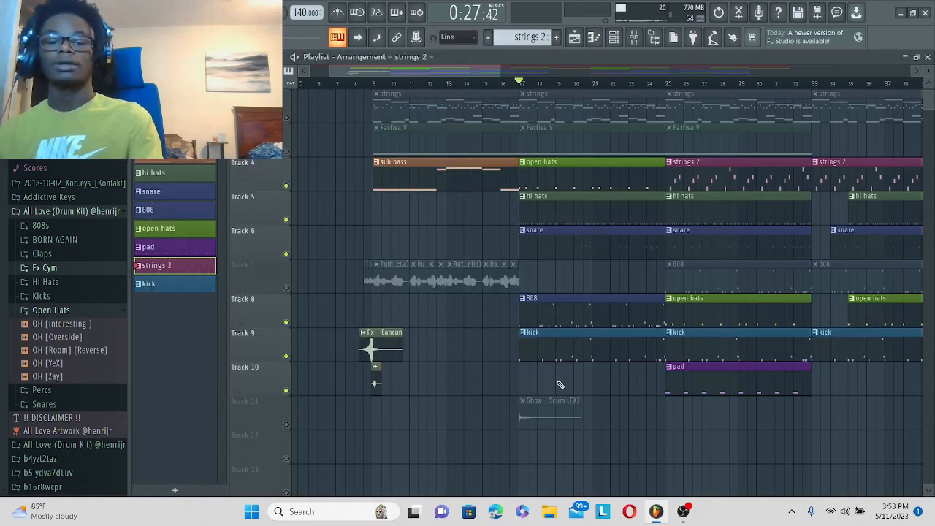
{"action": "left_click", "coordinate": [548, 385]}
{"action": "double_click", "coordinate": [545, 392]}
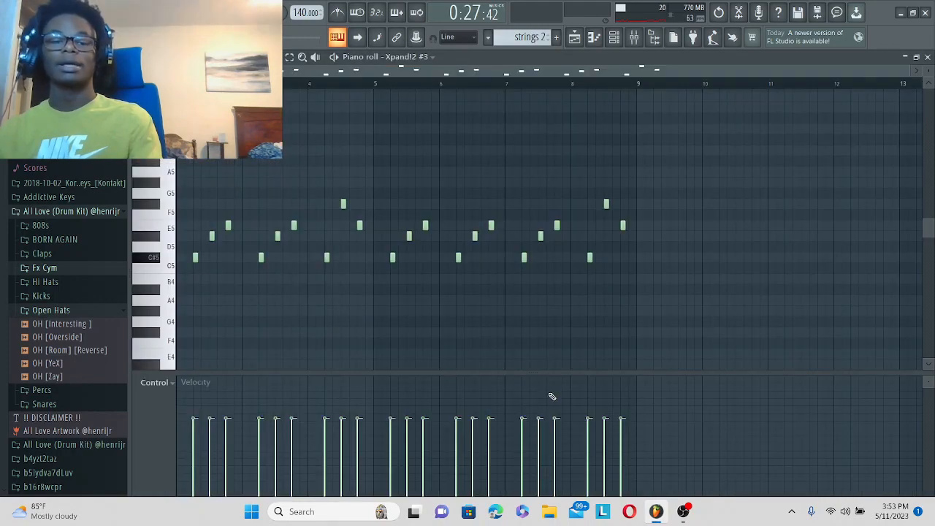
Play the strings 2 pattern from its beginning to bar 8 and return to the playlist.
{"action": "left_click_drag", "start_coordinate": [459, 73], "coordinate": [304, 89]}
{"action": "key", "text": "space"}
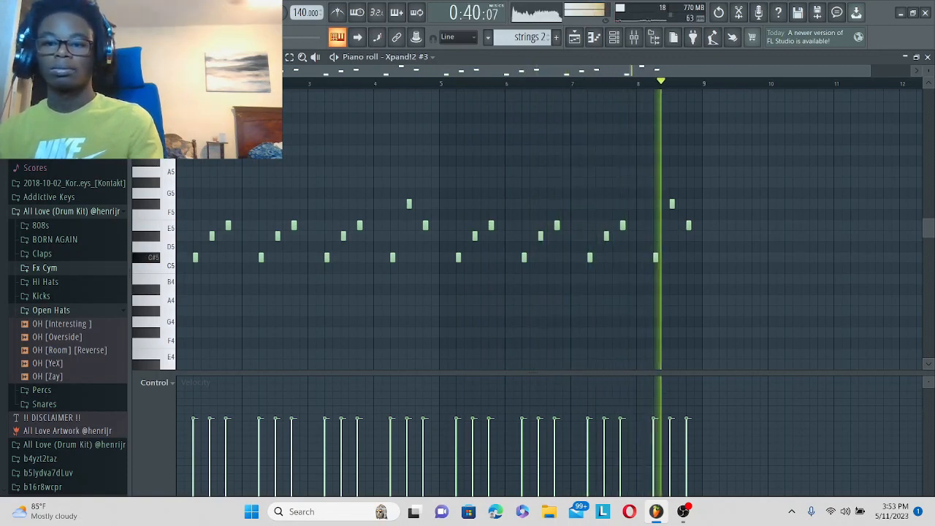
{"action": "key", "text": "space"}
{"action": "left_click", "coordinate": [577, 41]}
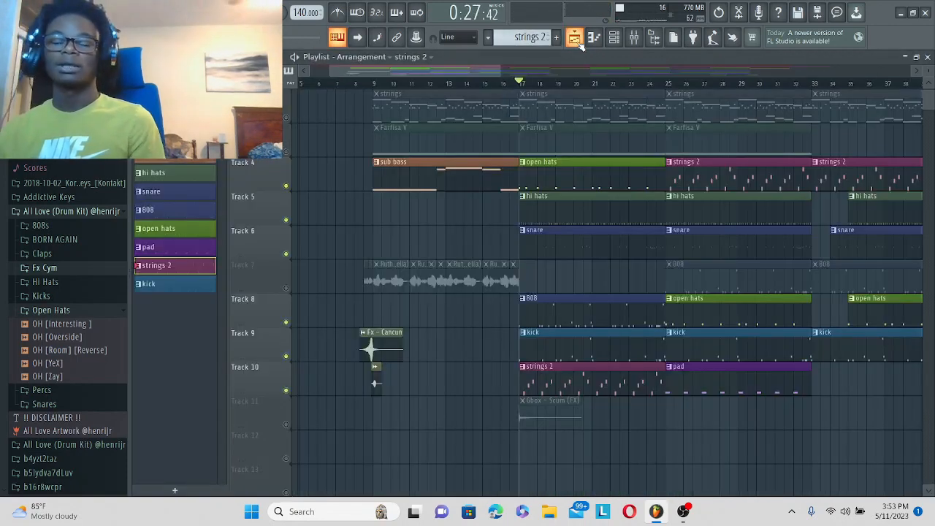
Play the arrangement from bar 9, unmute all tracks during playback and stop it.
{"action": "scroll", "coordinate": [683, 78], "scroll_direction": "down", "scroll_amount": 2}
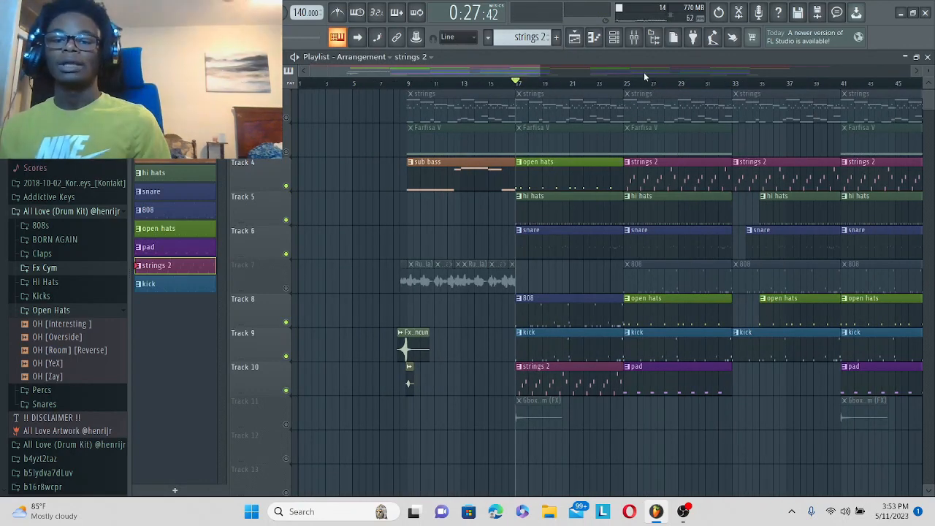
{"action": "scroll", "coordinate": [627, 86], "scroll_direction": "down", "scroll_amount": 1}
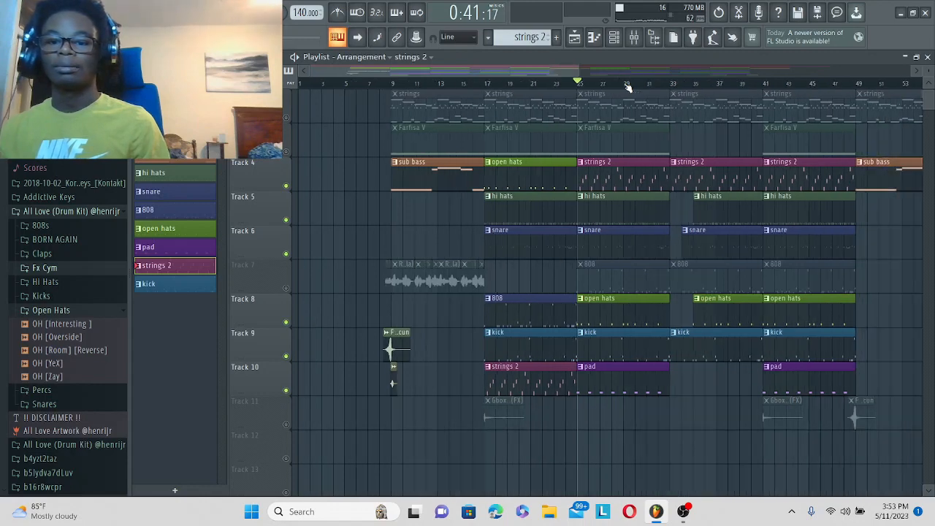
{"action": "scroll", "coordinate": [627, 86], "scroll_direction": "down", "scroll_amount": 2}
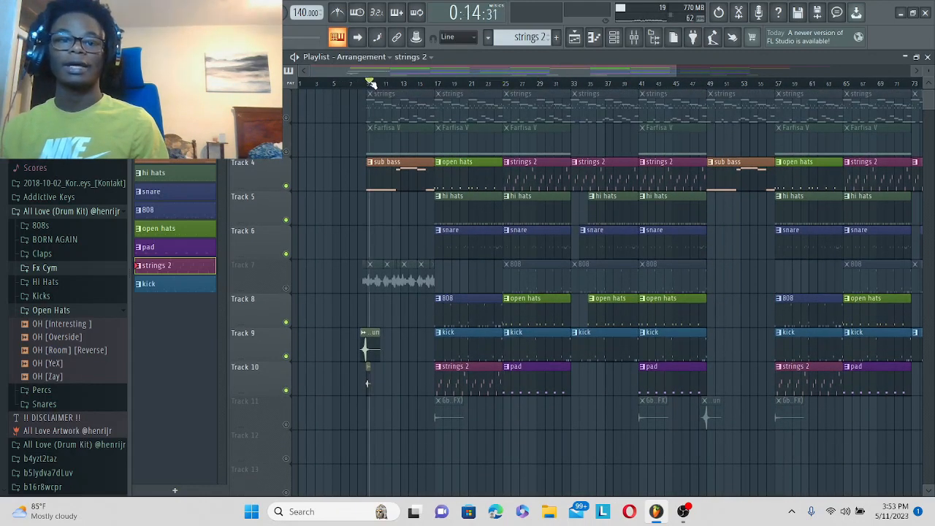
{"action": "key", "text": "space"}
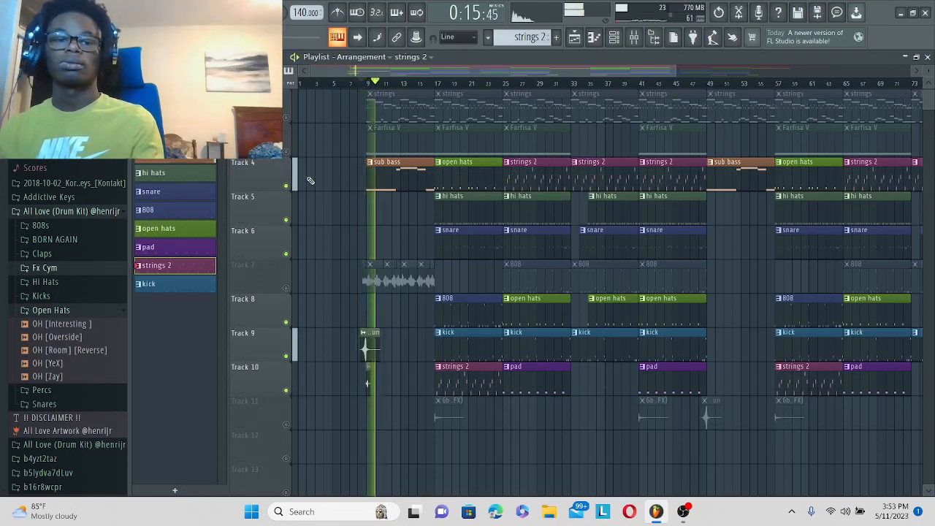
{"action": "right_click", "coordinate": [287, 119]}
{"action": "right_click", "coordinate": [287, 119]}
{"action": "scroll", "coordinate": [509, 107], "scroll_direction": "up", "scroll_amount": 1}
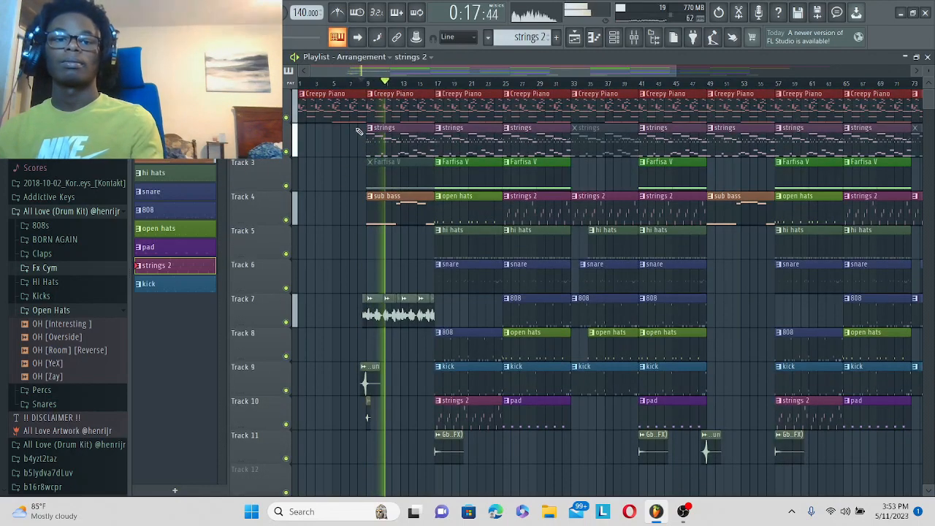
{"action": "key", "text": "space"}
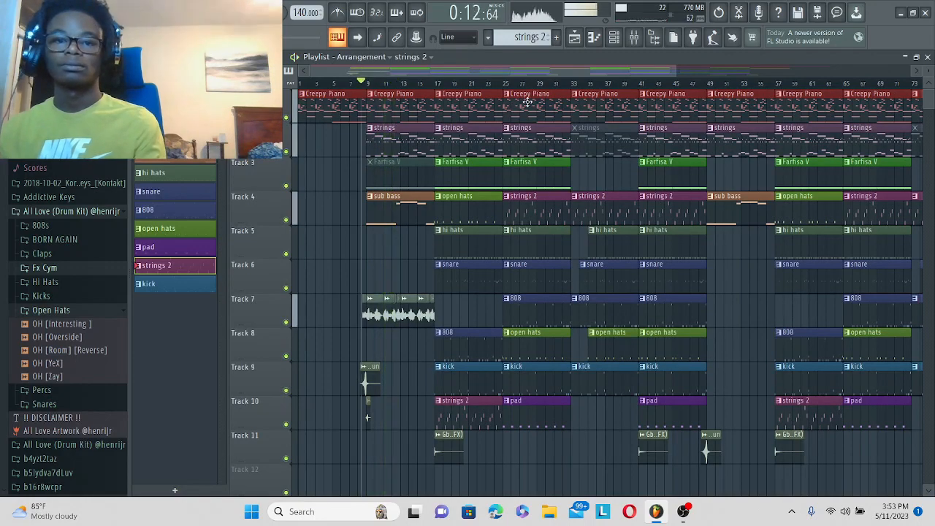
Switch to OBS, hide the Video Capture Device 4 source and return to FL Studio.
{"action": "left_click", "coordinate": [692, 521]}
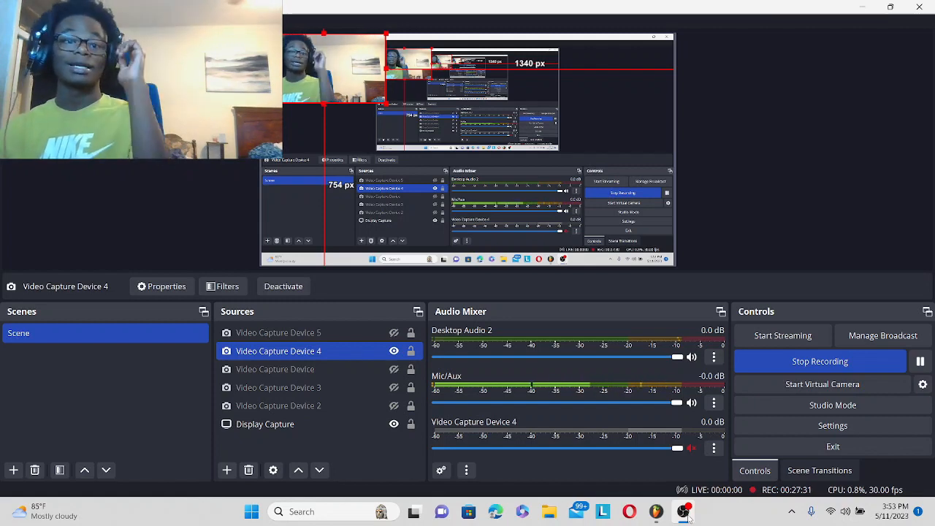
{"action": "left_click", "coordinate": [684, 512]}
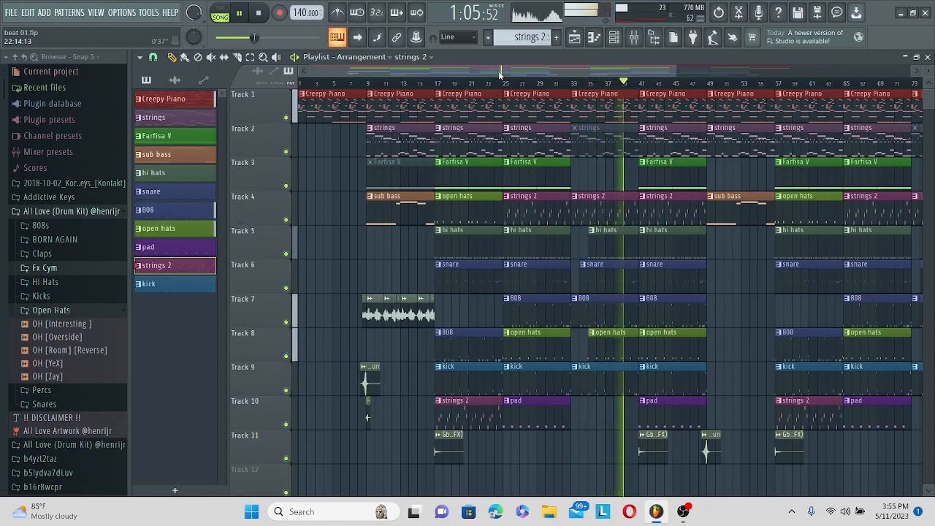
Play the full arrangement through to the final strings clip on Track 2, stop it and switch to OBS.
{"action": "left_click_drag", "start_coordinate": [500, 73], "coordinate": [650, 76]}
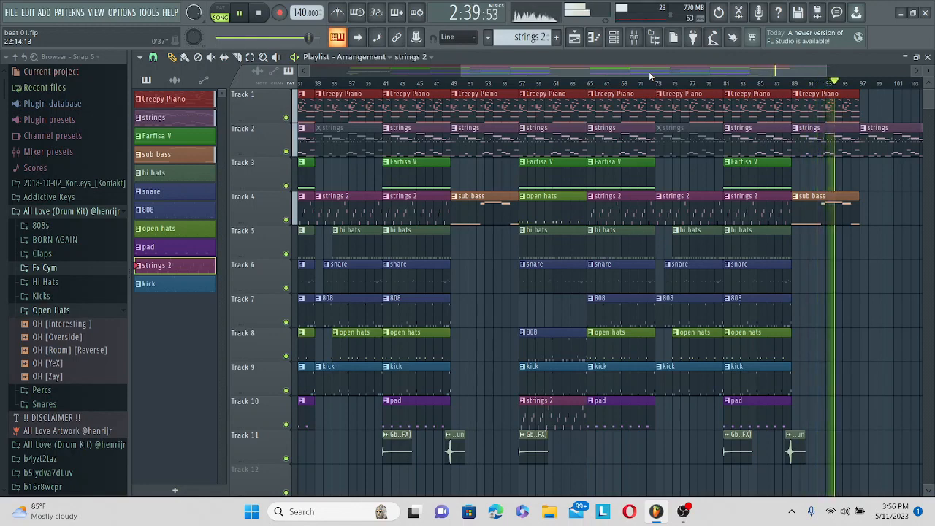
{"action": "left_click_drag", "start_coordinate": [649, 72], "coordinate": [745, 79]}
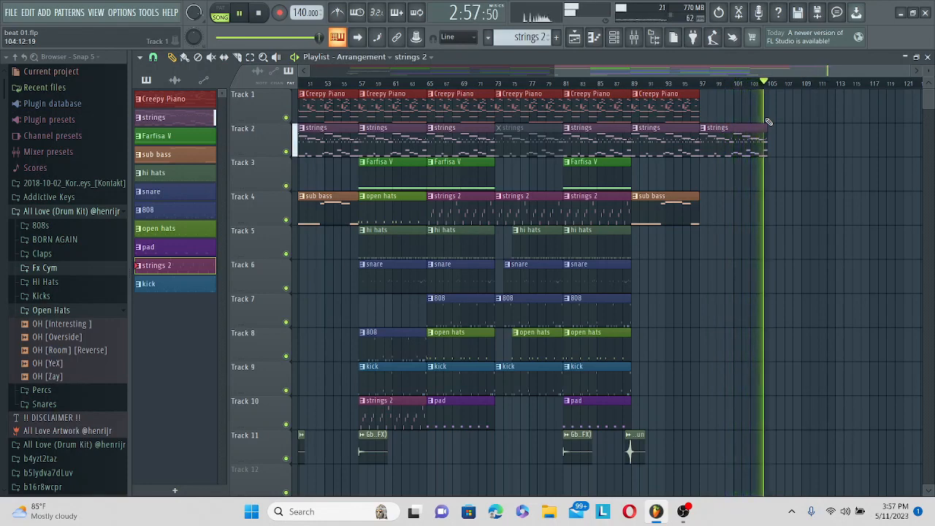
{"action": "key", "text": "space"}
{"action": "left_click", "coordinate": [684, 512]}
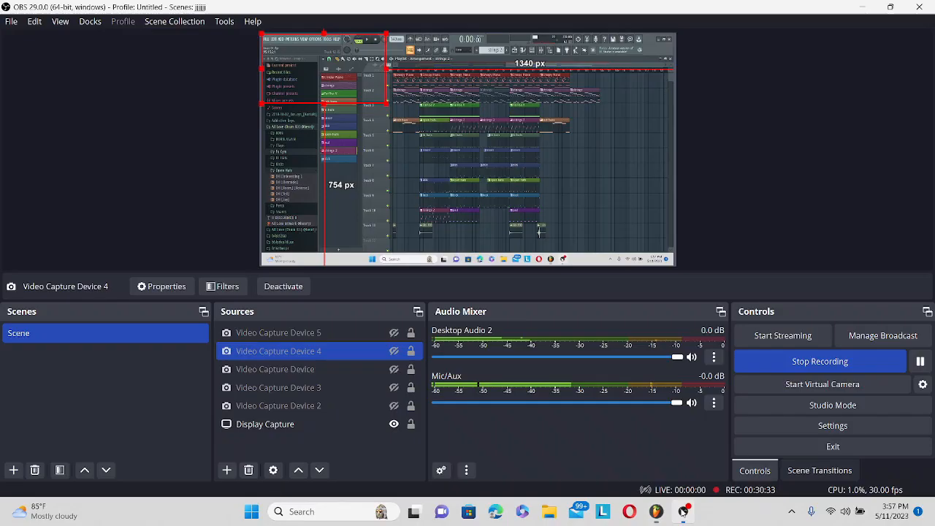